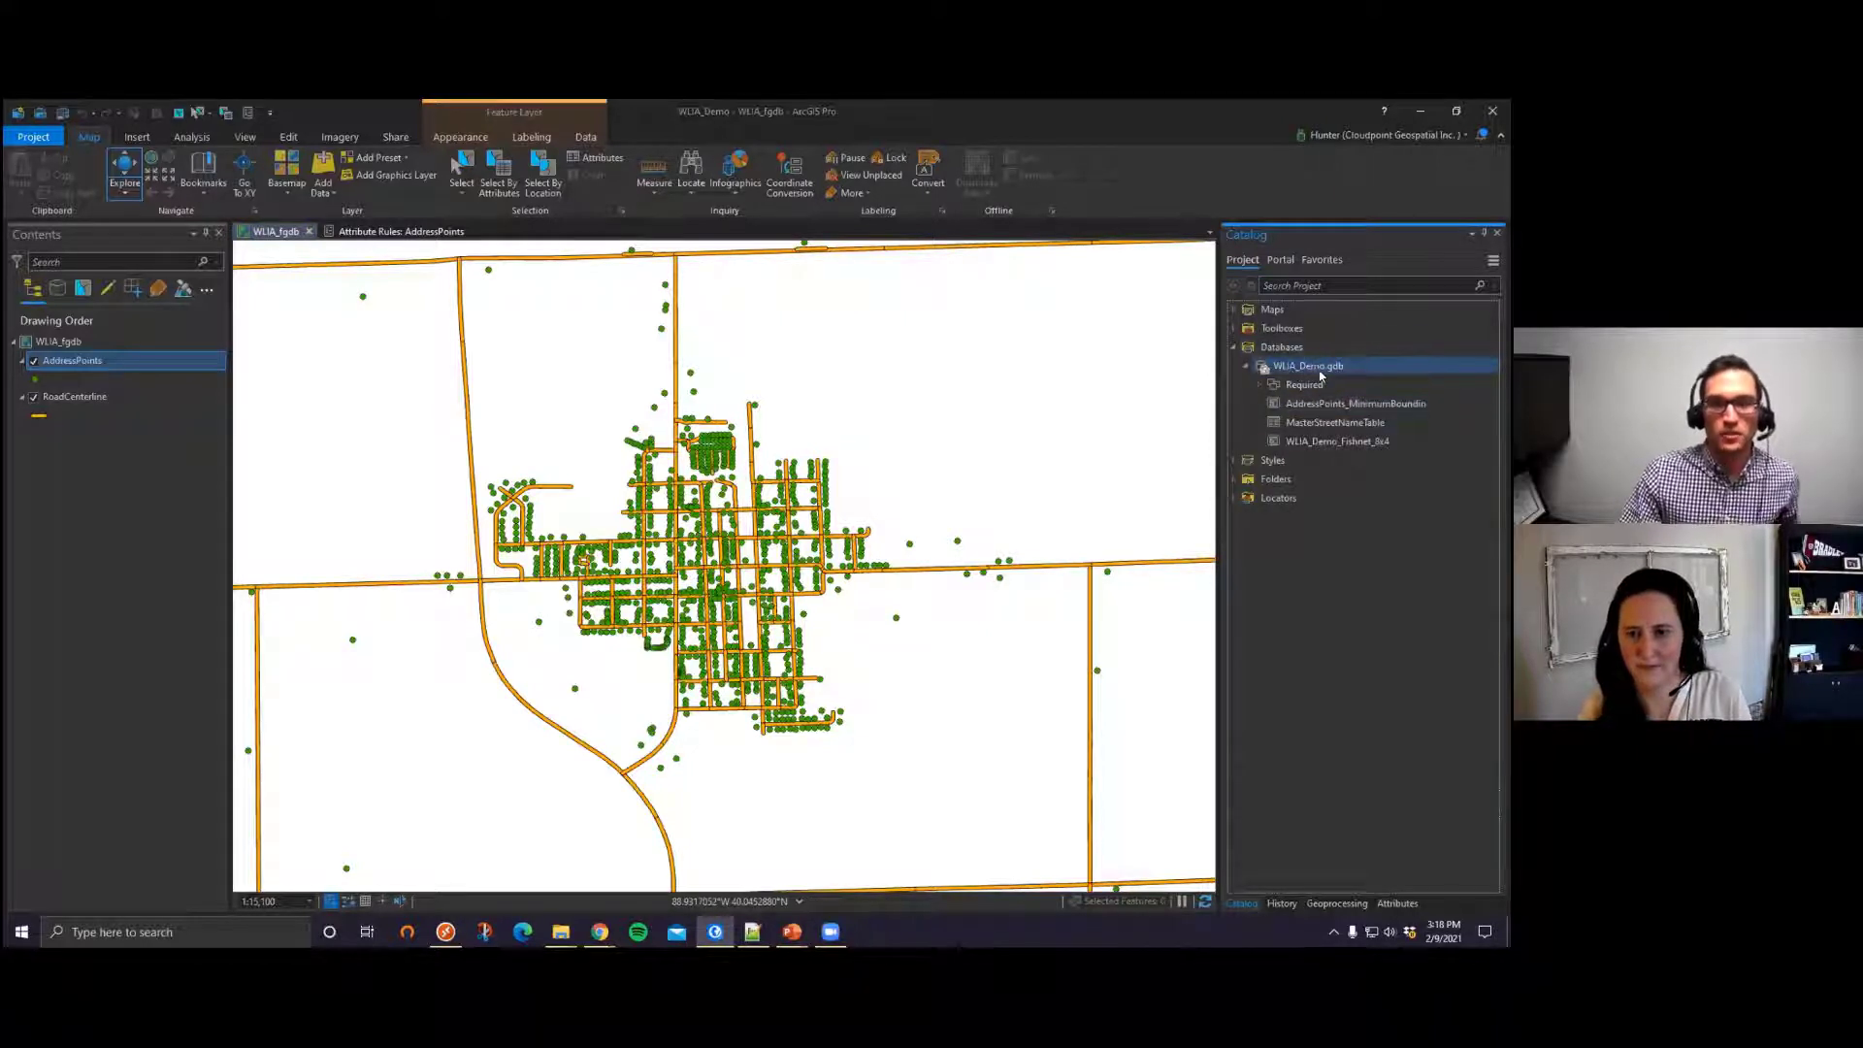
Step: View the feature classes in the Required dataset of WLIA_Demo.gdb, and collapse the project databases
double_click(1303, 385)
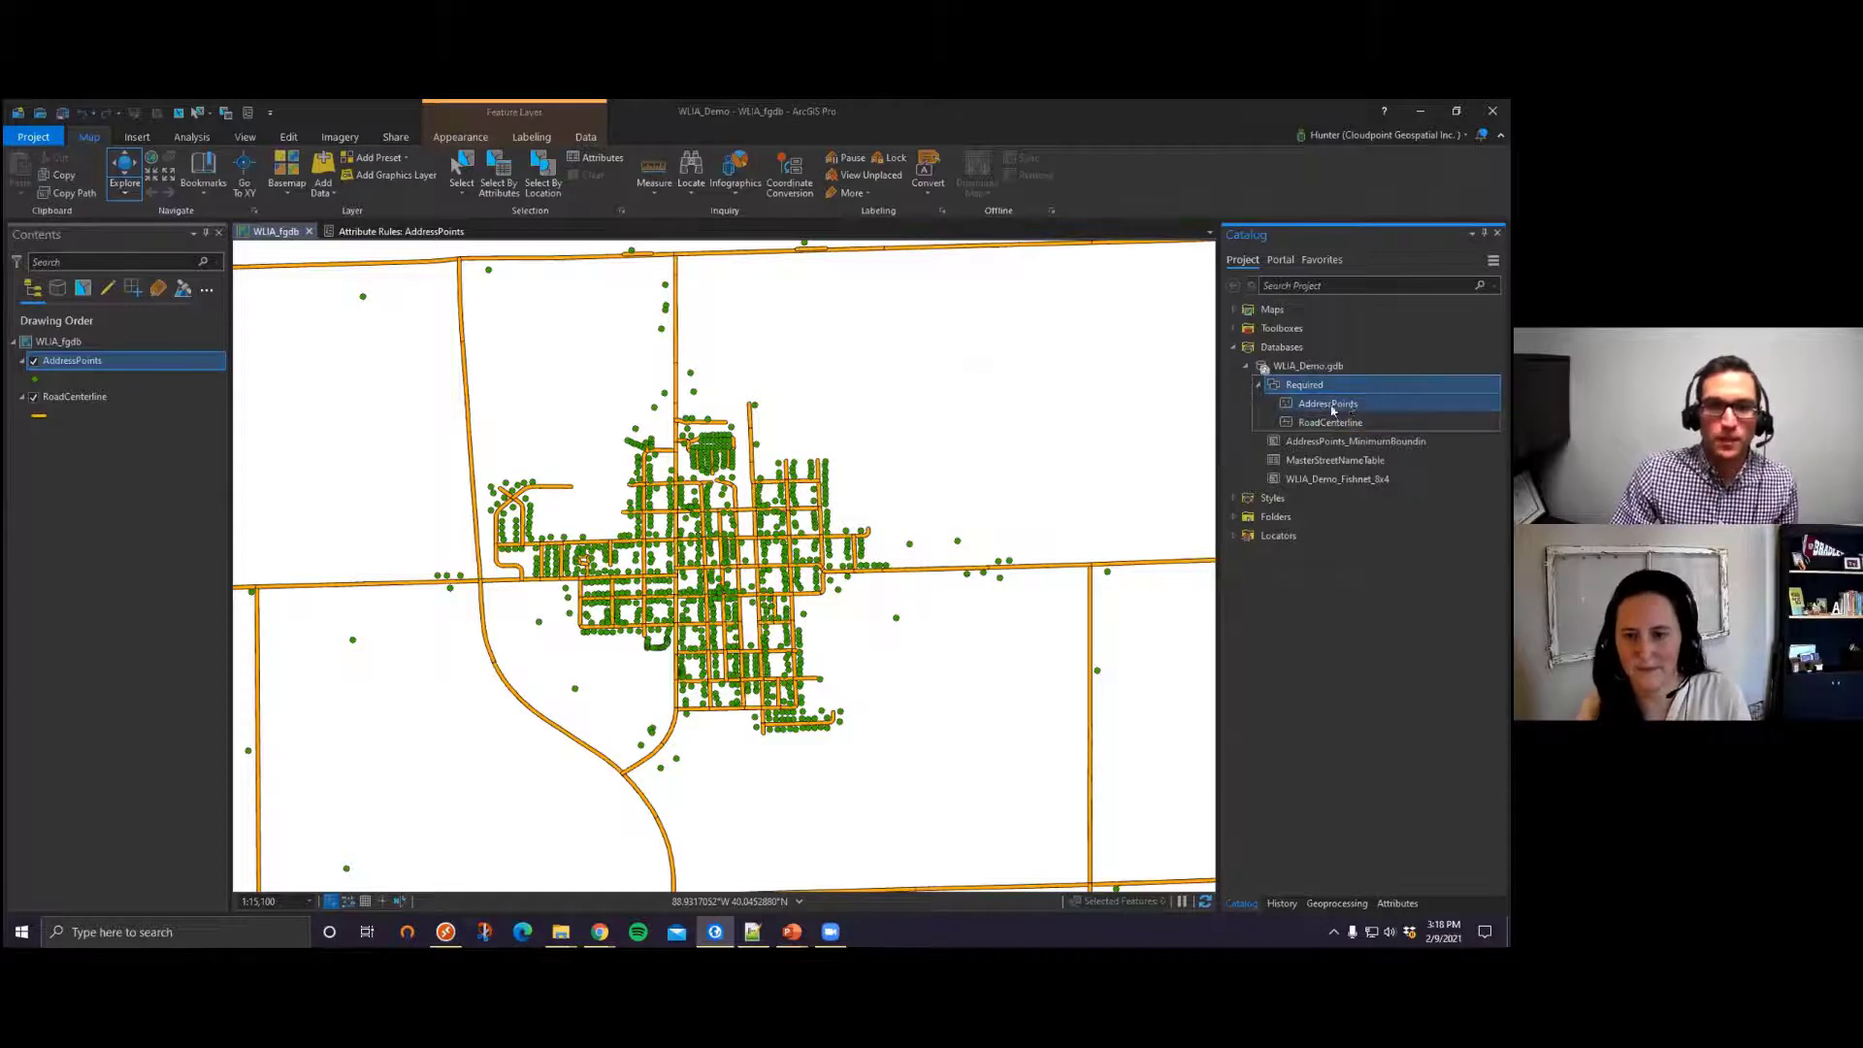
left_click(1246, 366)
left_click(1233, 347)
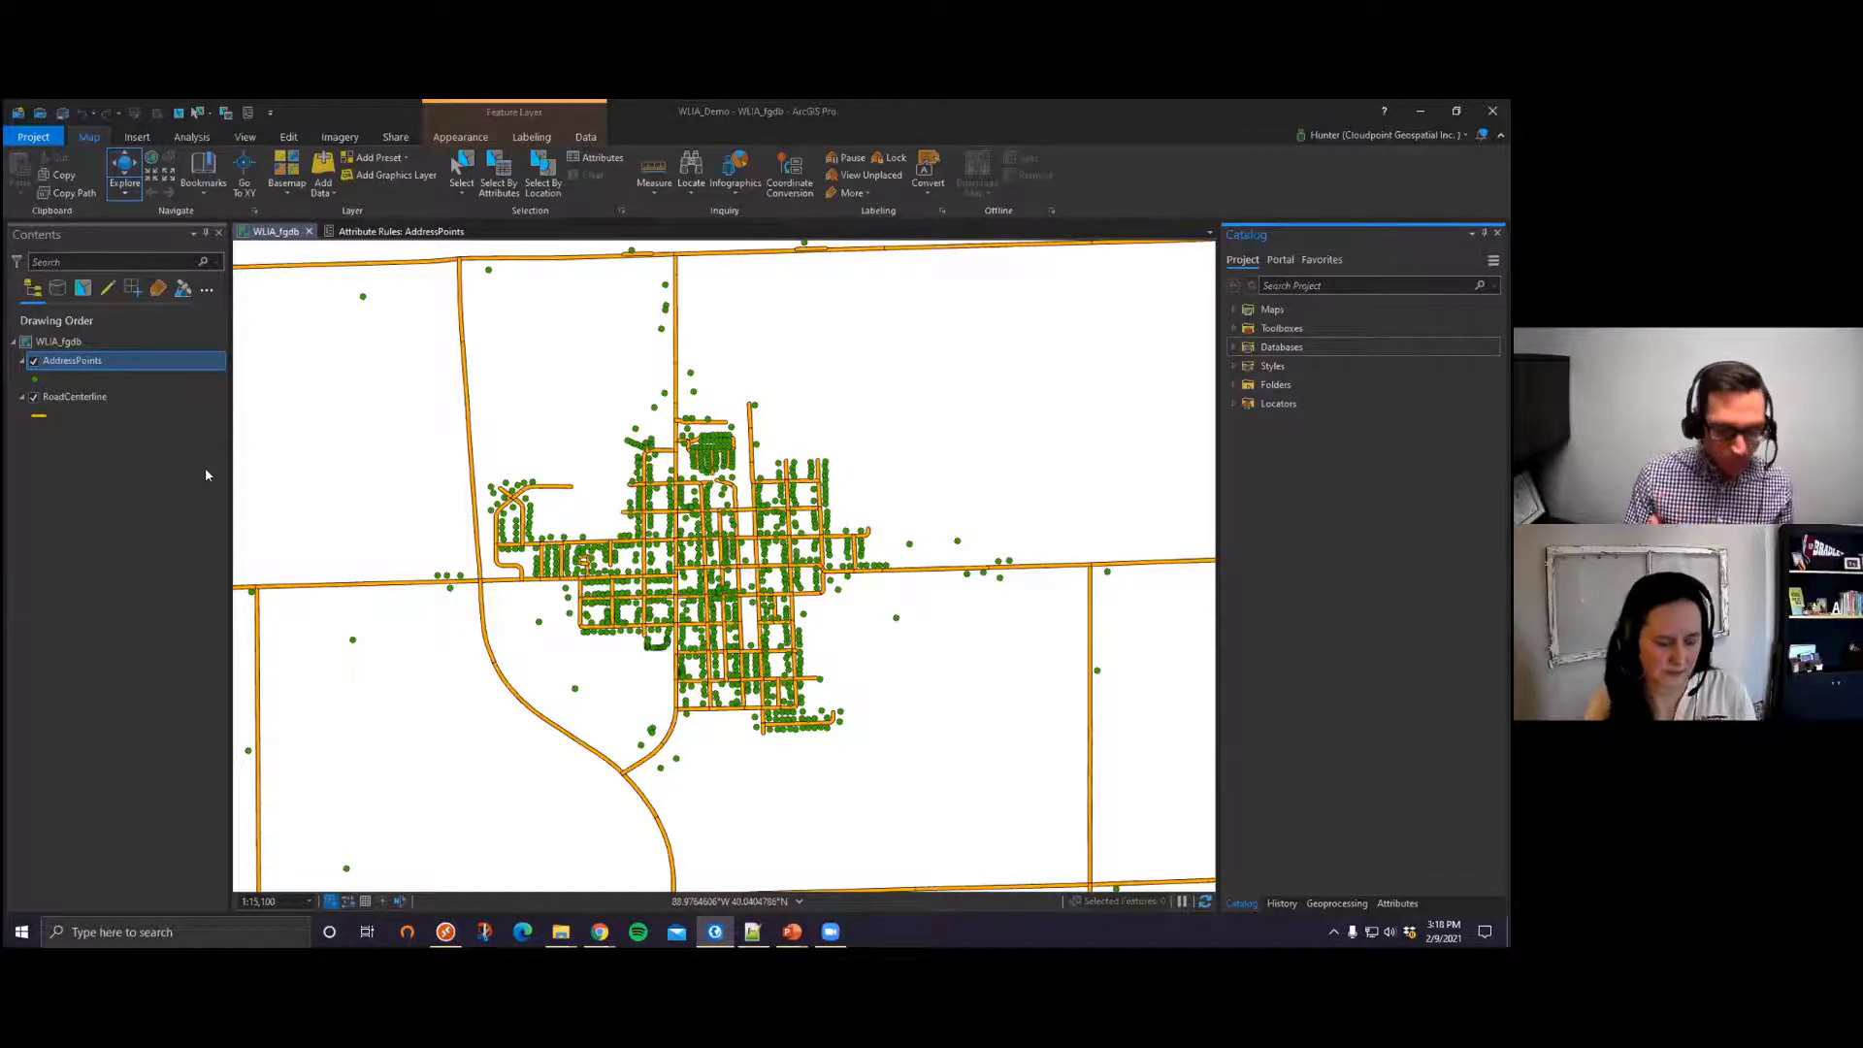
Step: Bring up the AddressPoints attribute rules, check the constraint rules, and return to the calculation rules
right_click(92, 363)
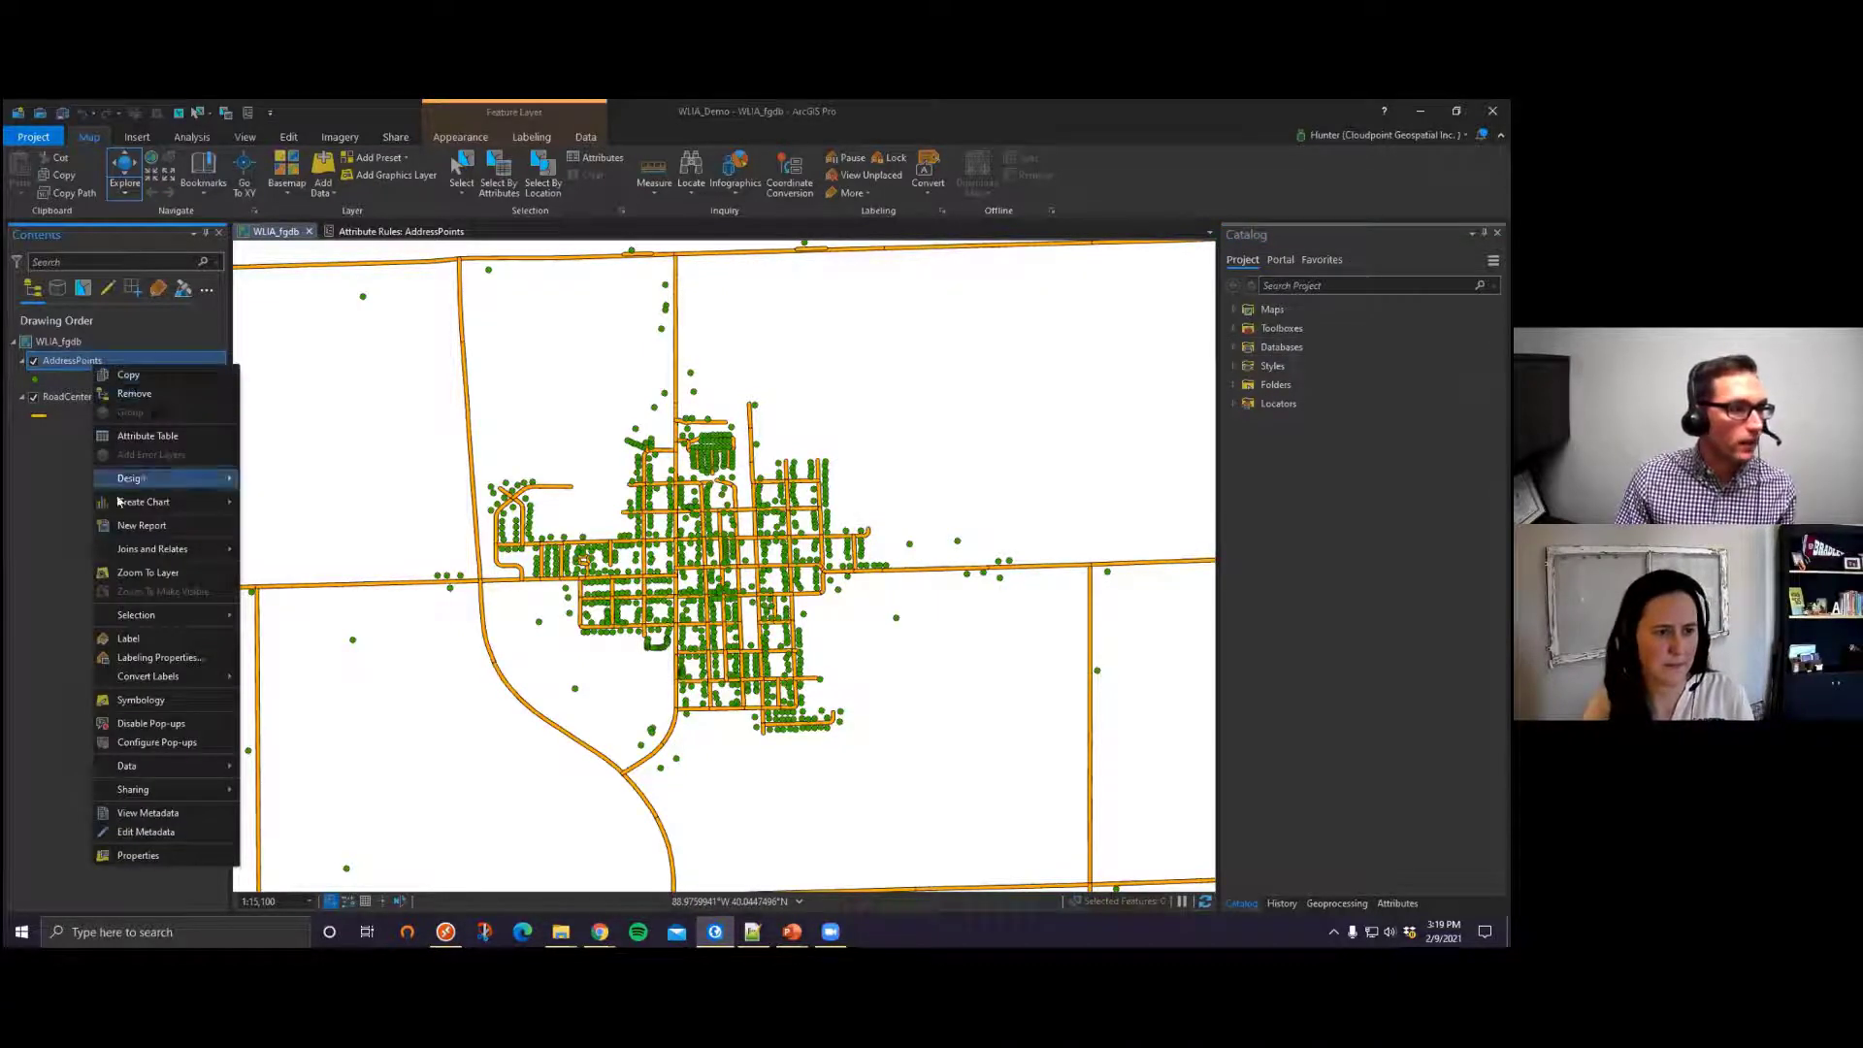
key("Escape")
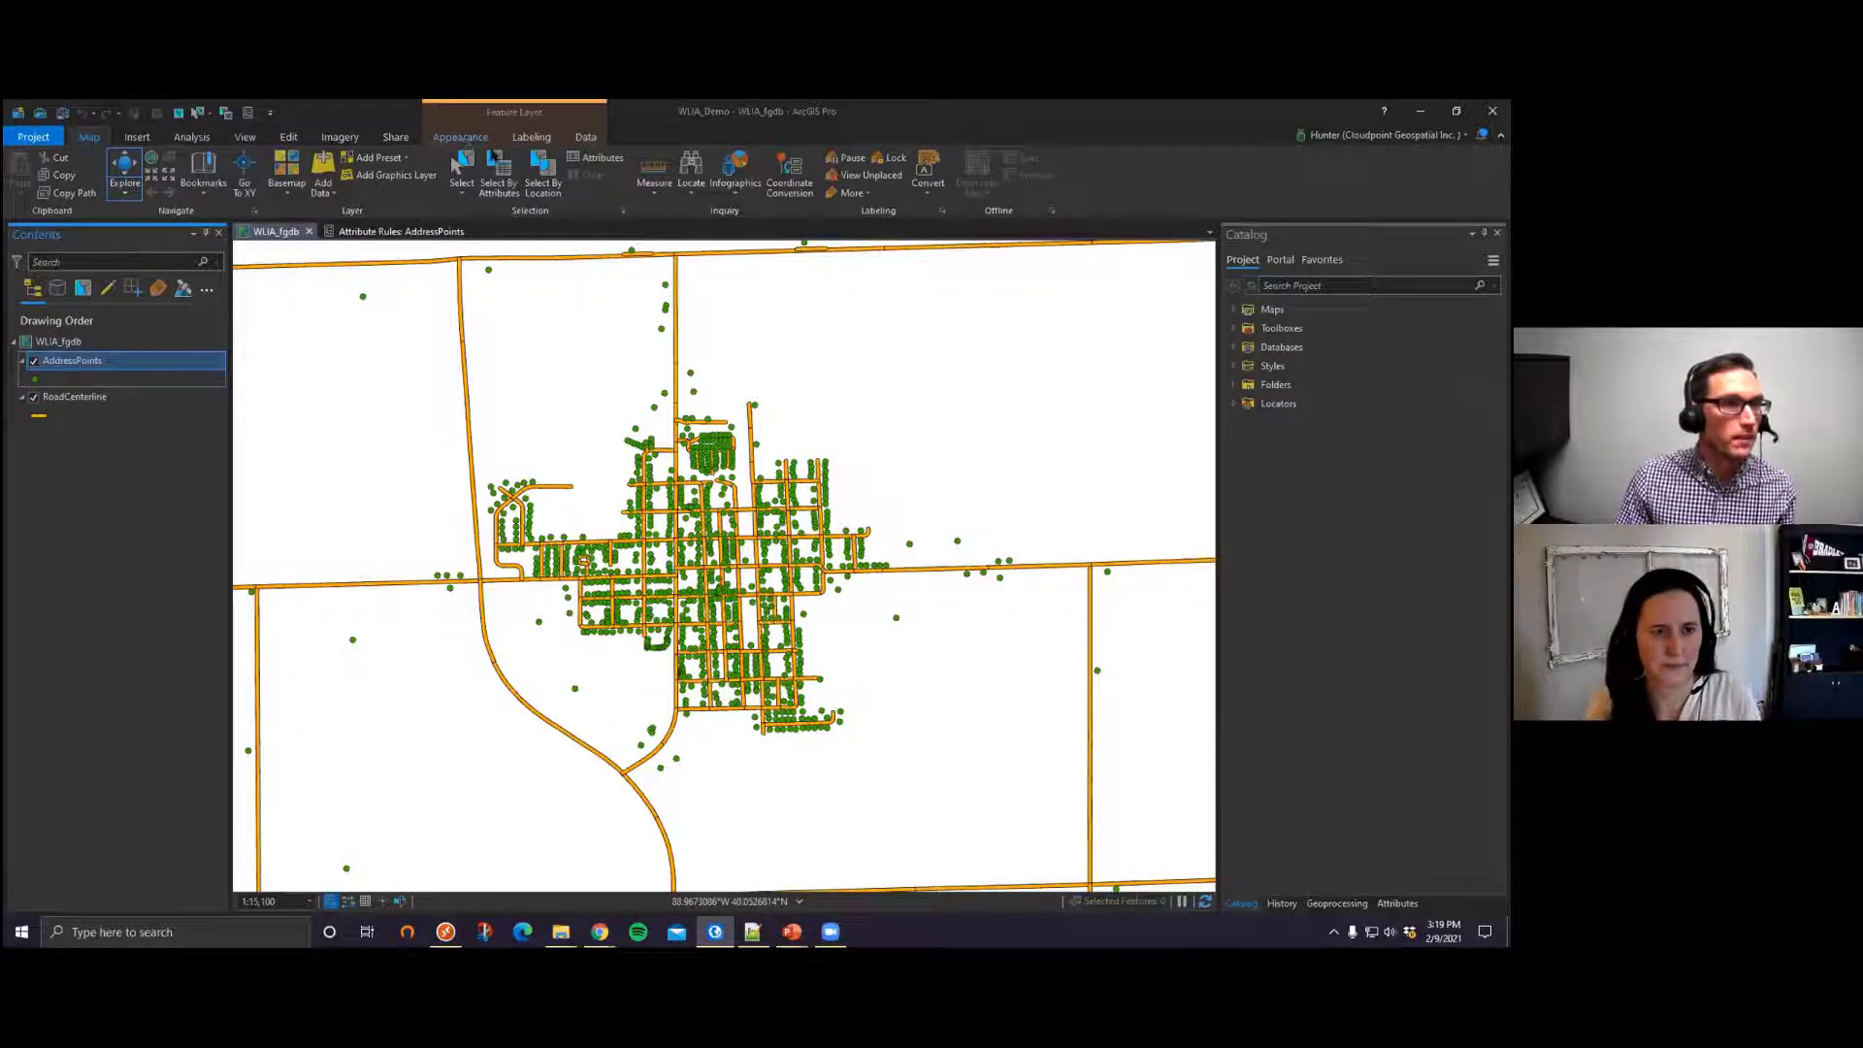
left_click(586, 138)
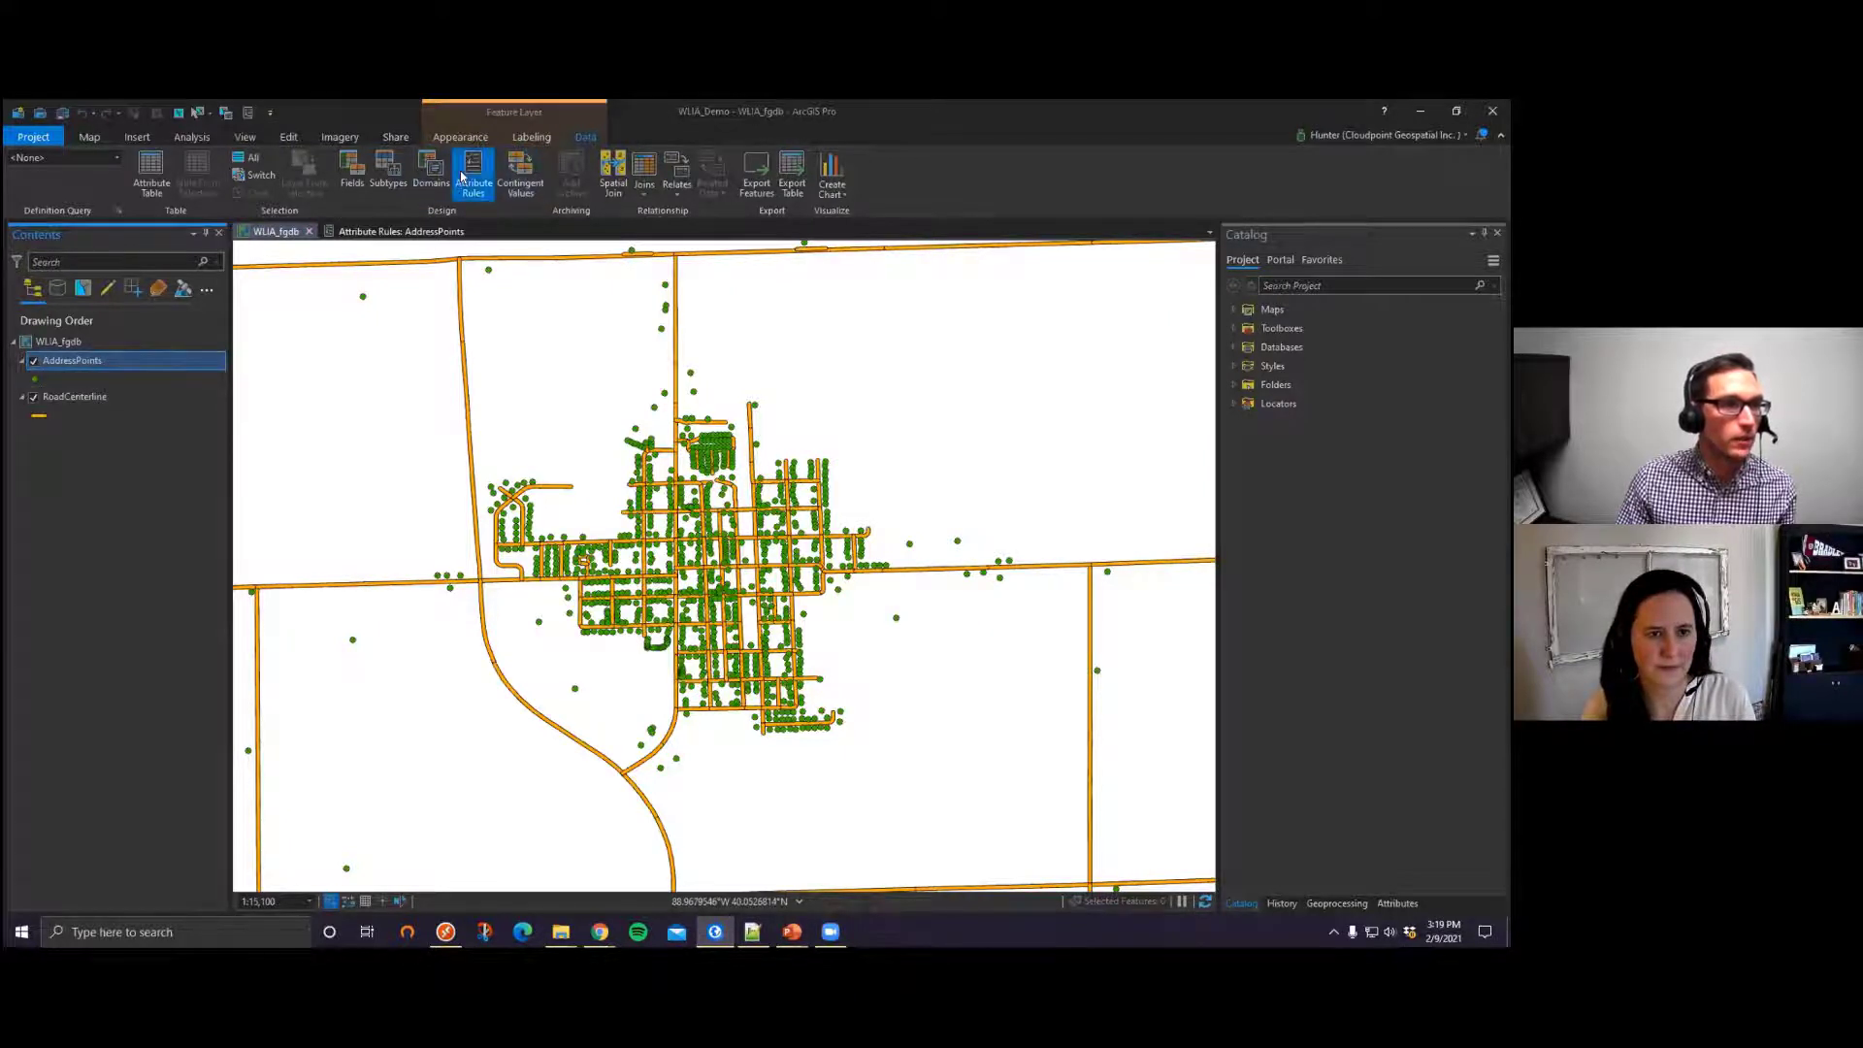
left_click(436, 233)
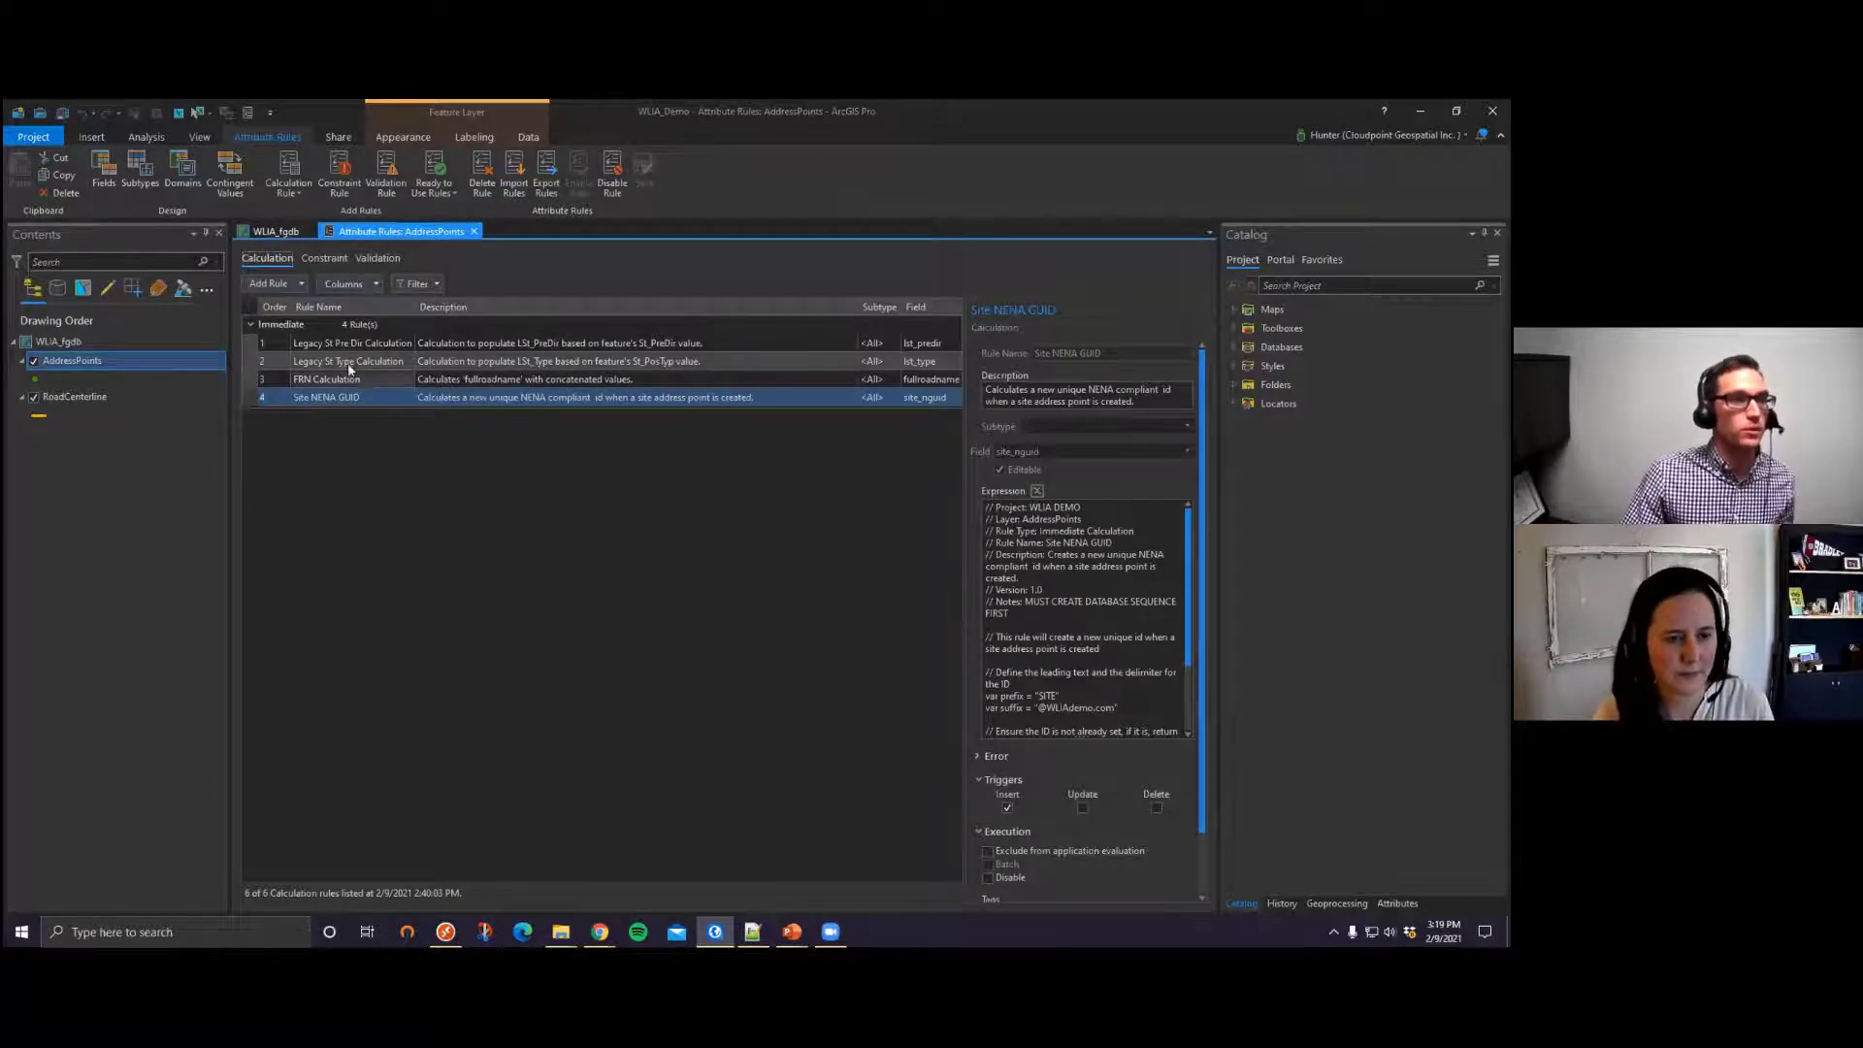
left_click(320, 257)
left_click(267, 259)
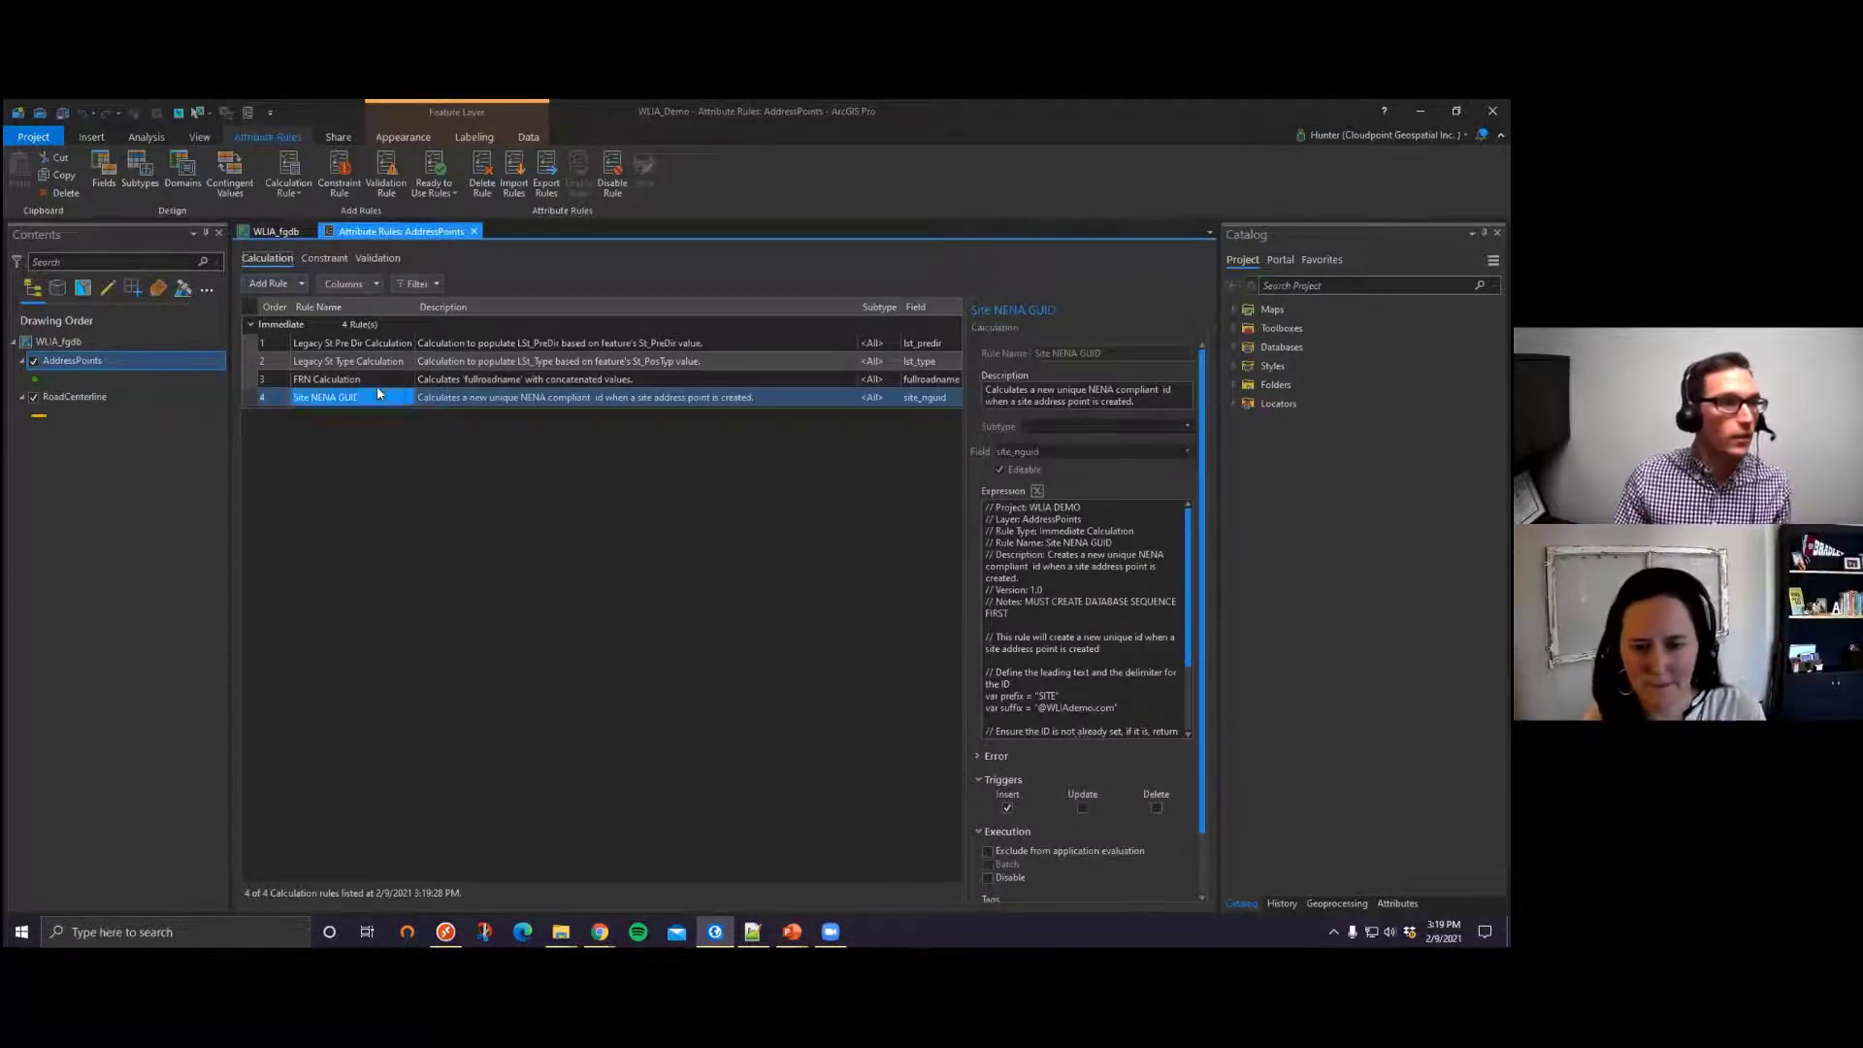
Step: Show the Legacy St Pre Dir Calculation rule's expression in an enlarged Expression Builder
left_click(260, 343)
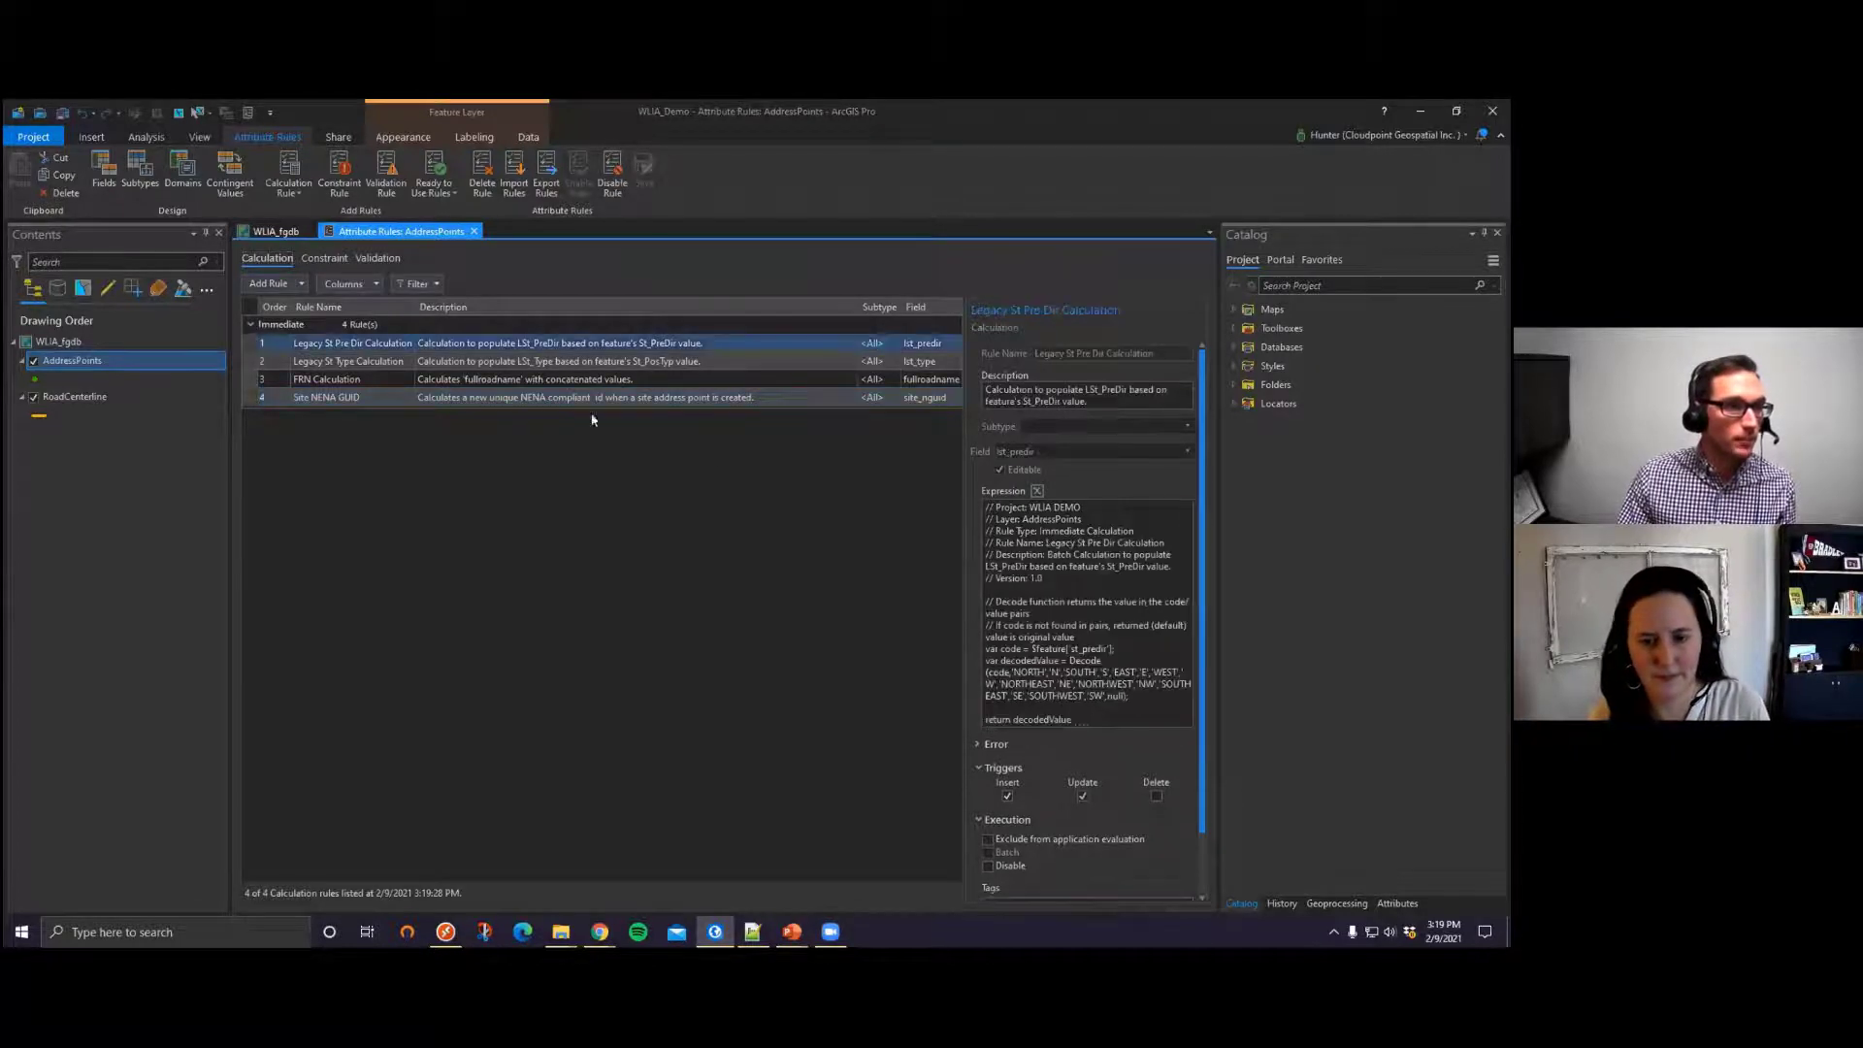
left_click(991, 558)
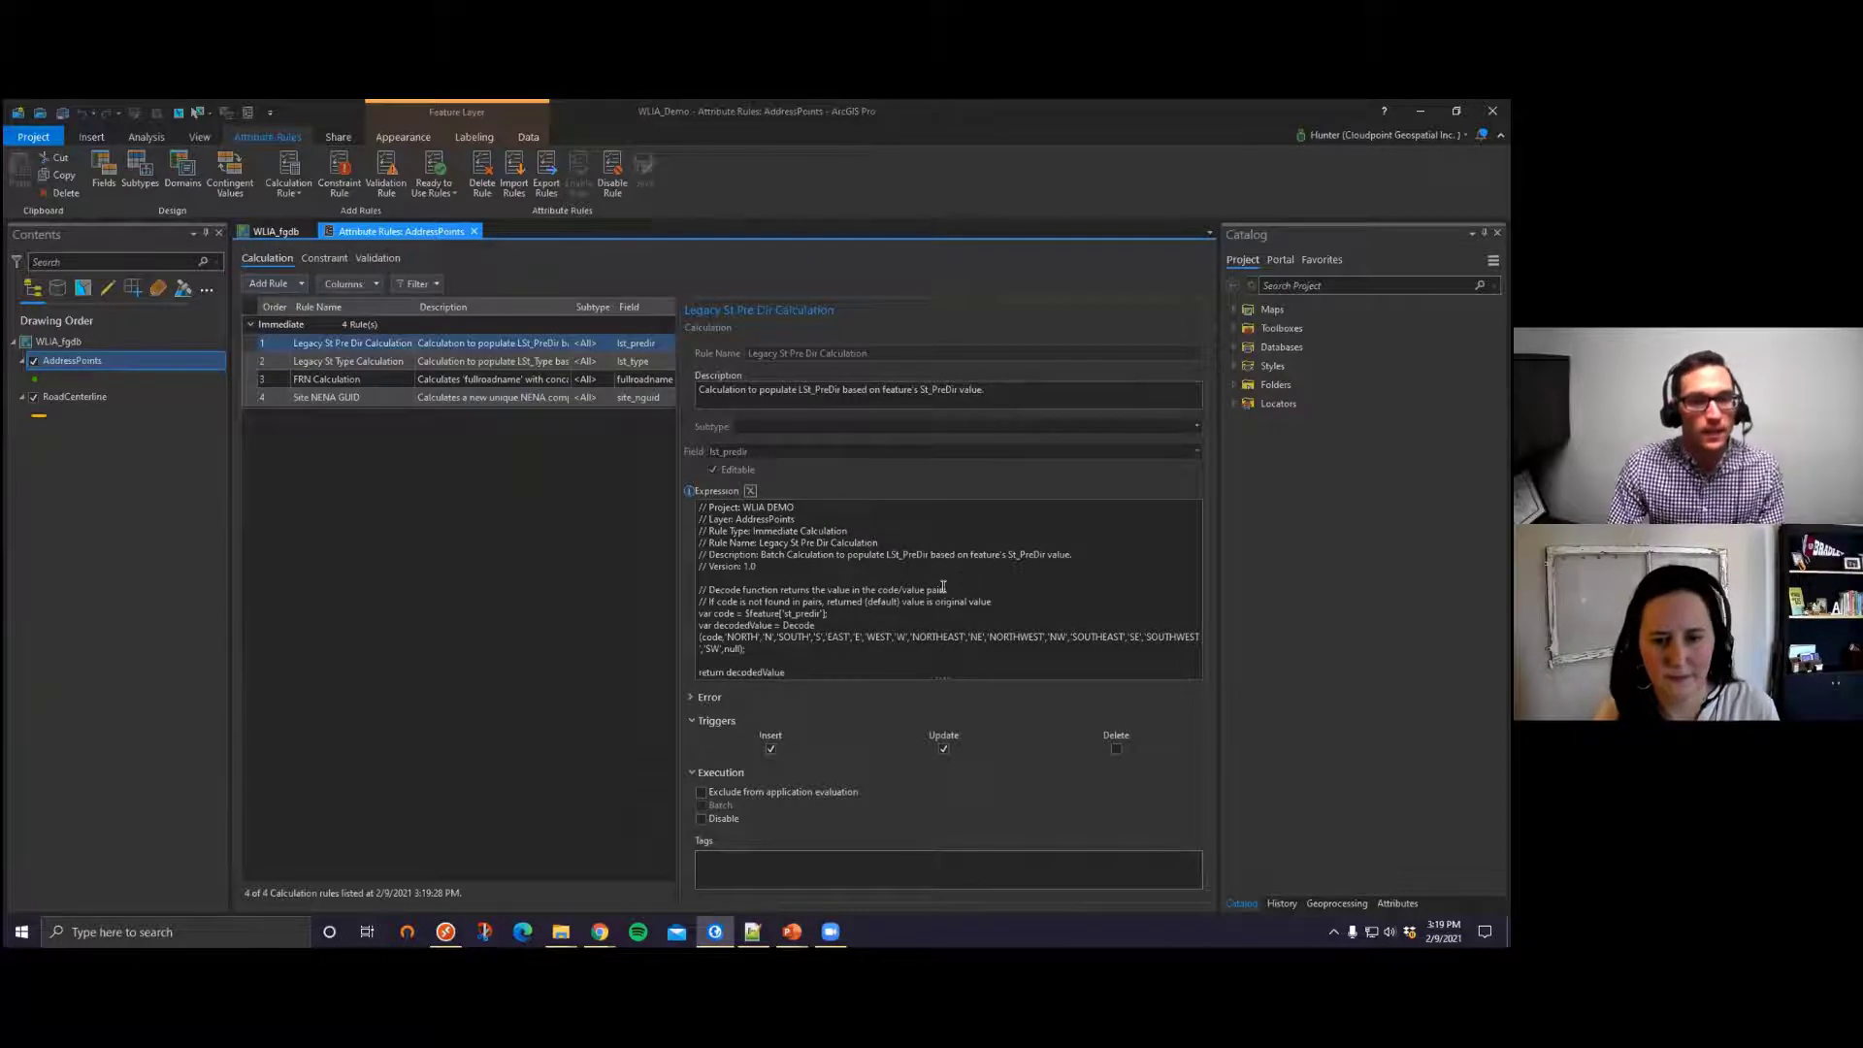
left_click(750, 490)
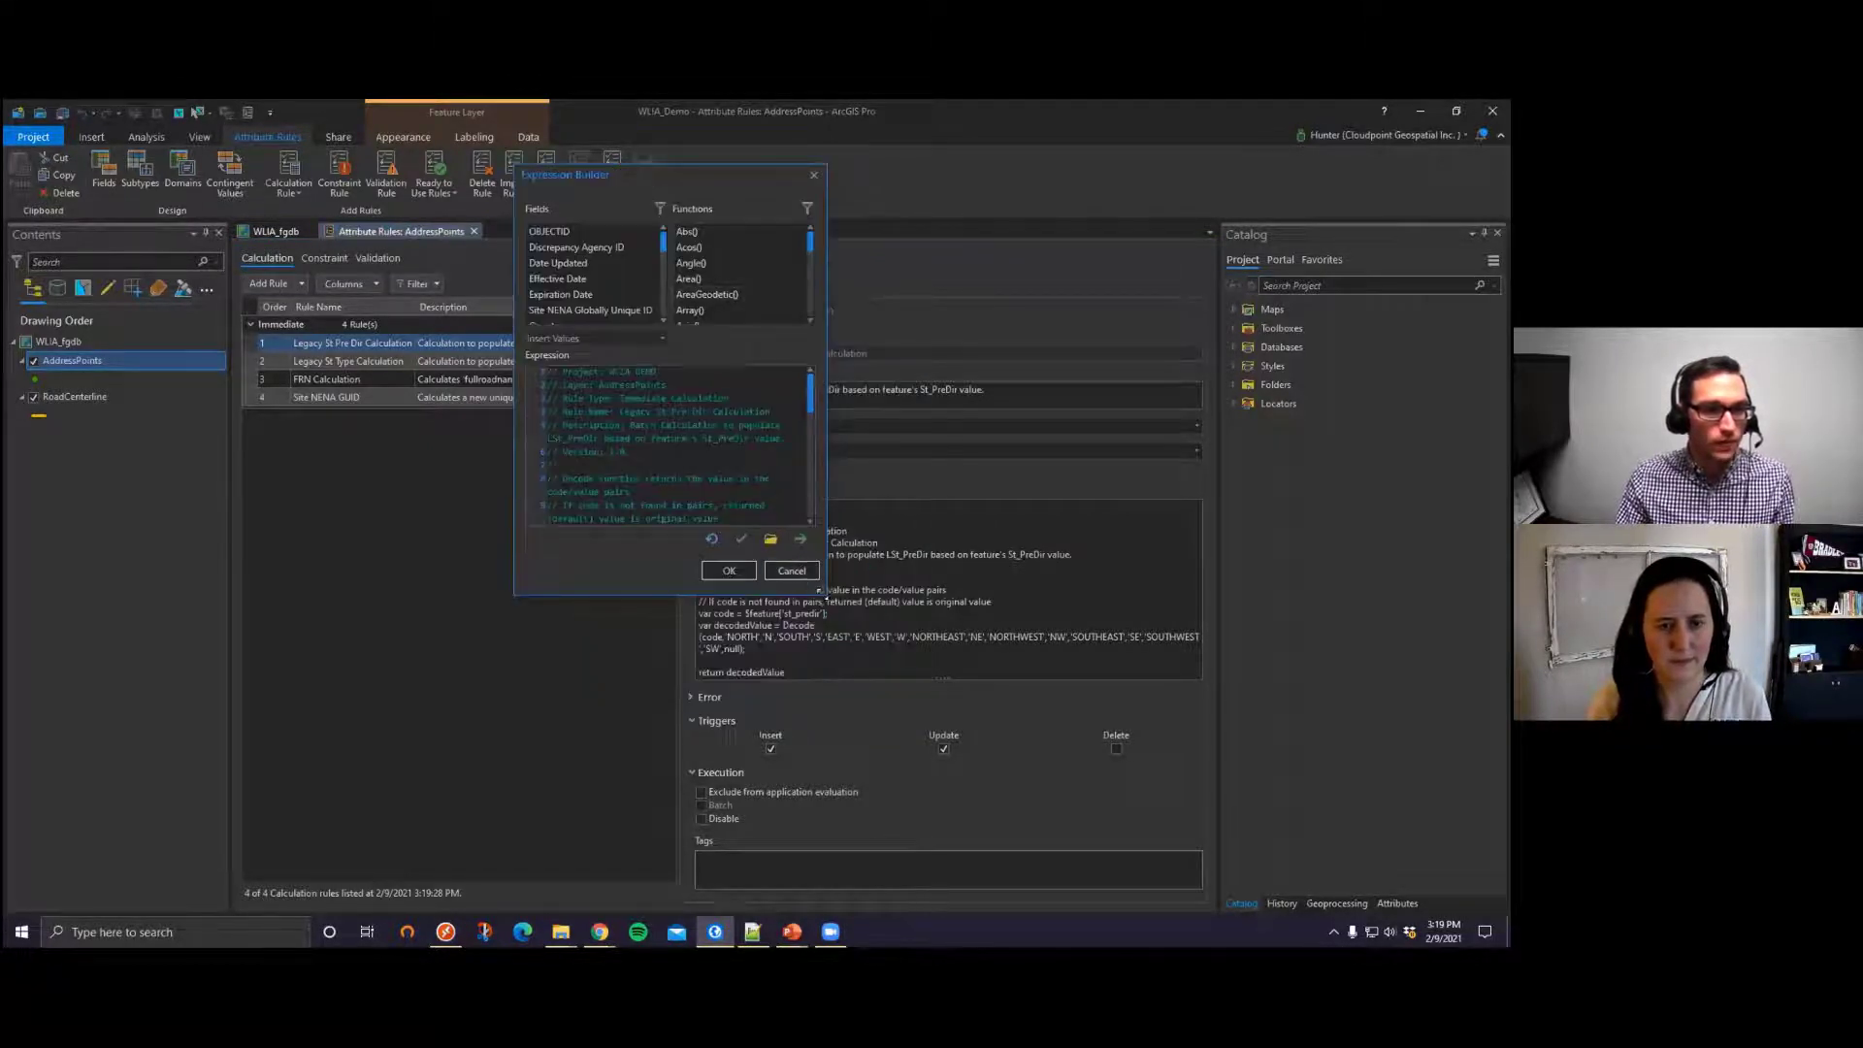
left_click_drag(820, 589, 1350, 904)
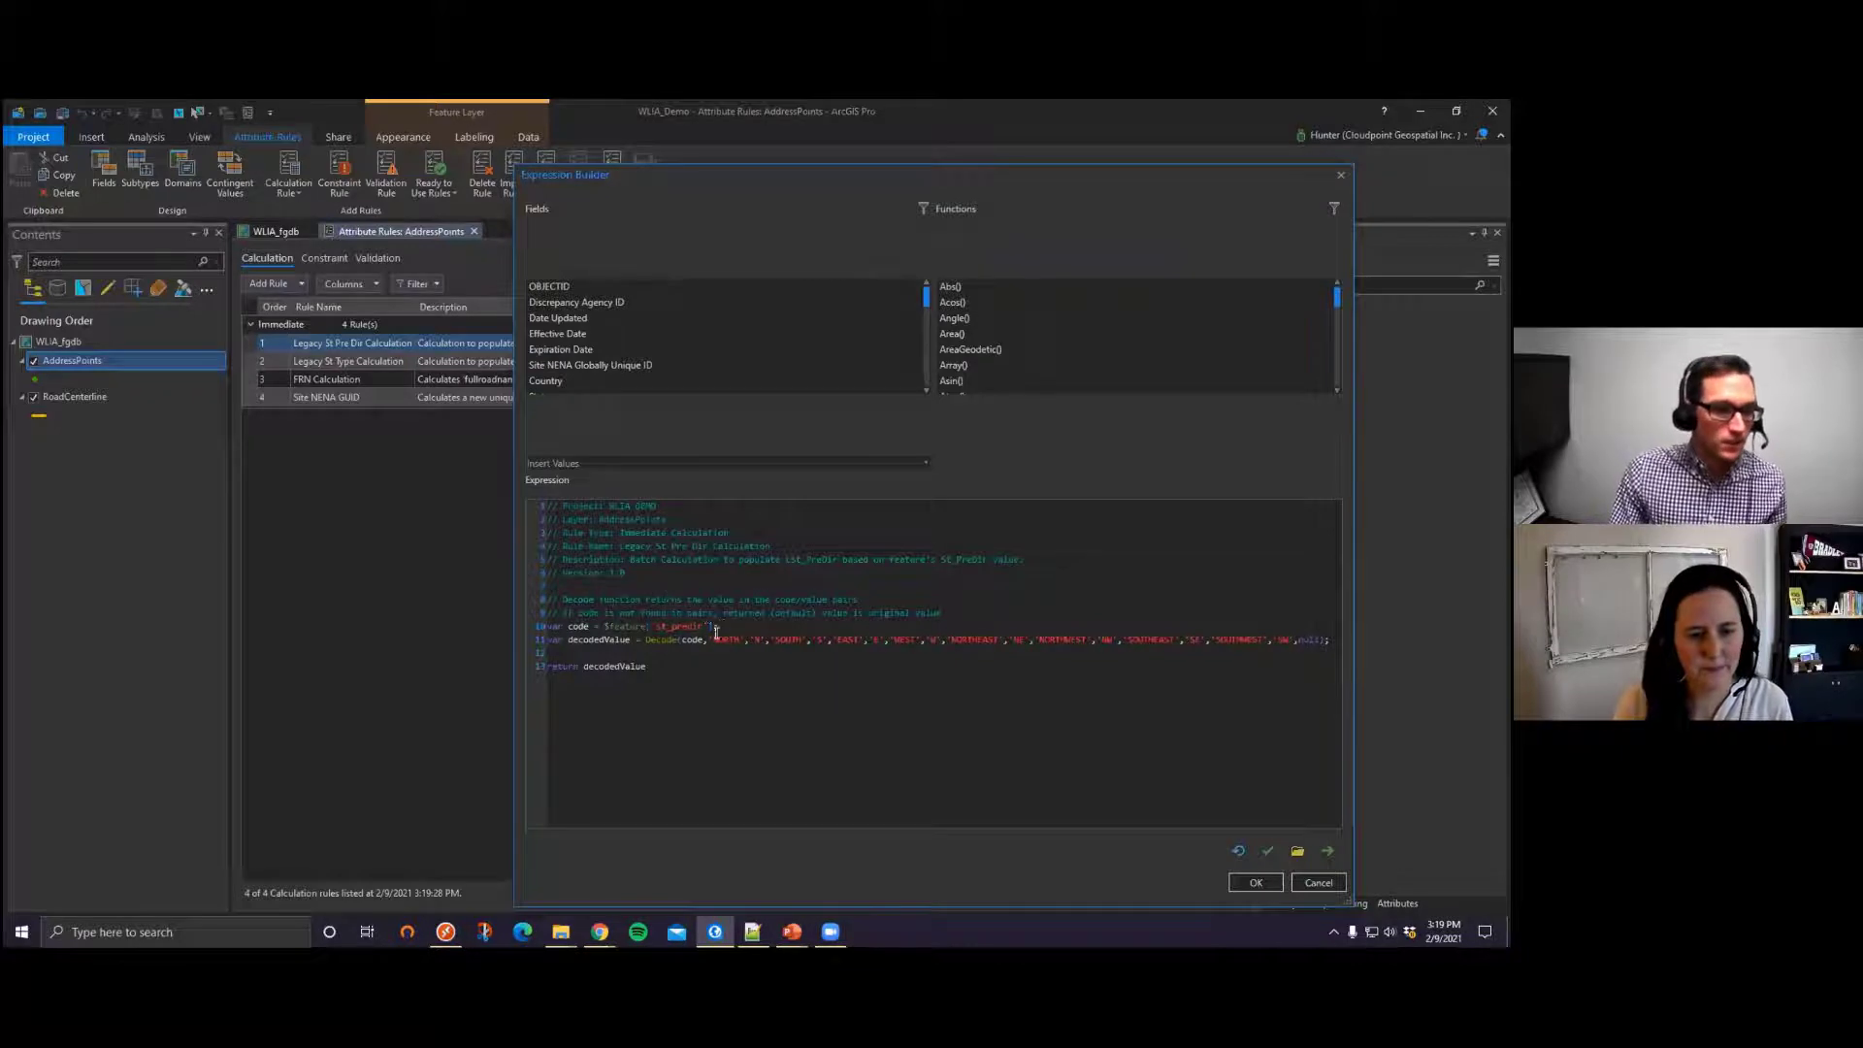
Step: Examine the st_predir input and the Decode direction pairs in the expression, and close the Expression Builder without changes
mouse_move(716, 630)
left_mouse_down()
mouse_move(543, 628)
mouse_move(717, 624)
left_mouse_up()
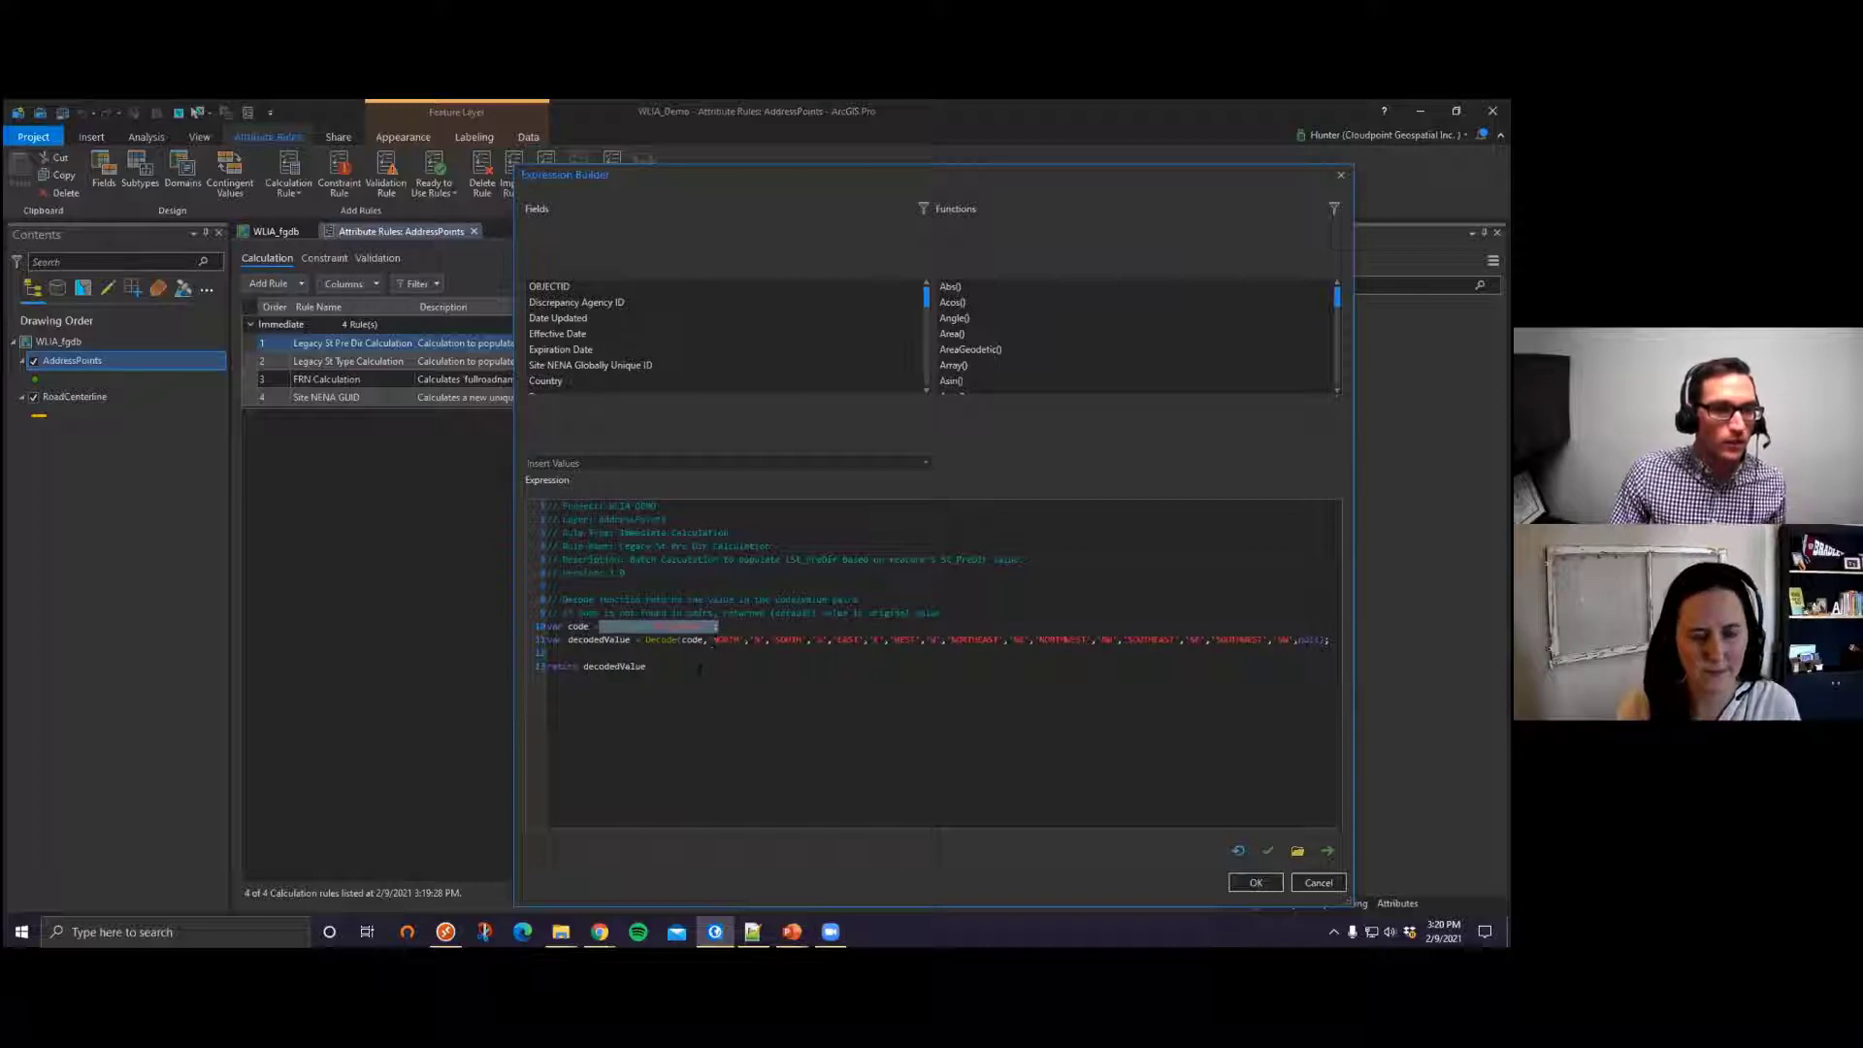
left_click(699, 657)
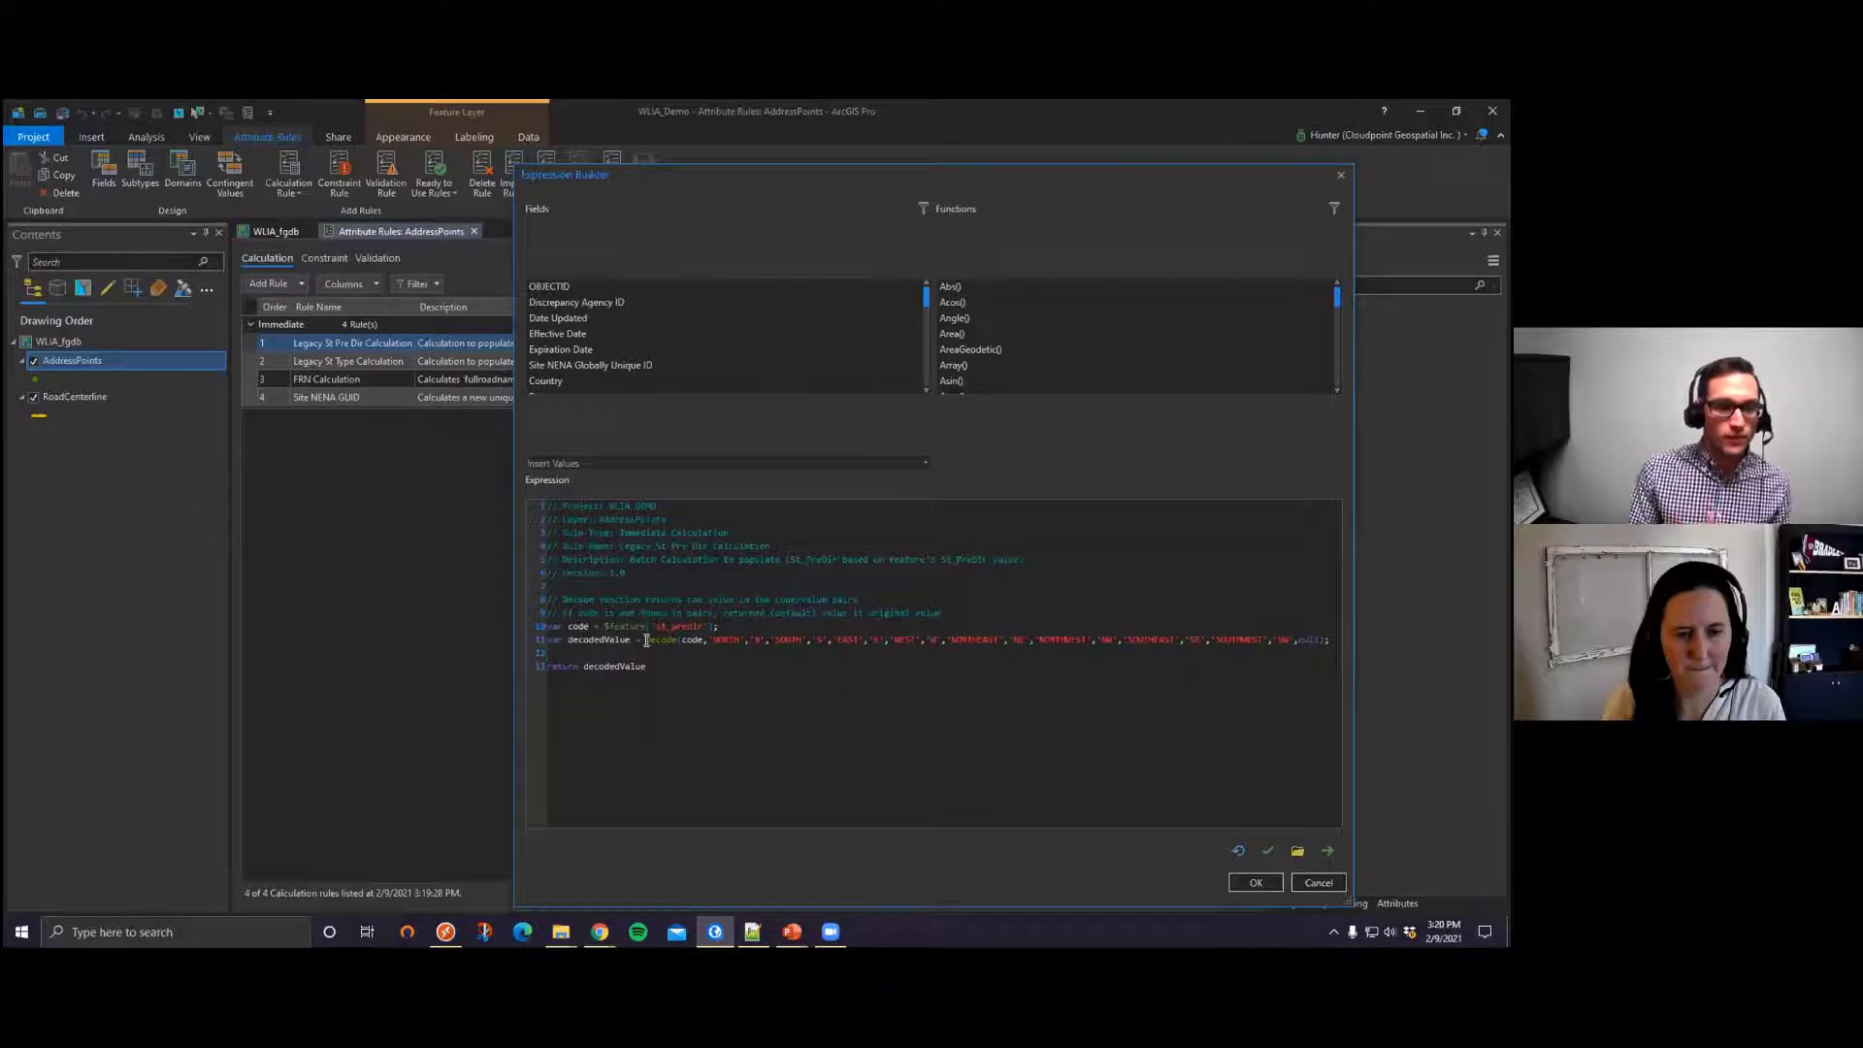
double_click(726, 639)
double_click(755, 640)
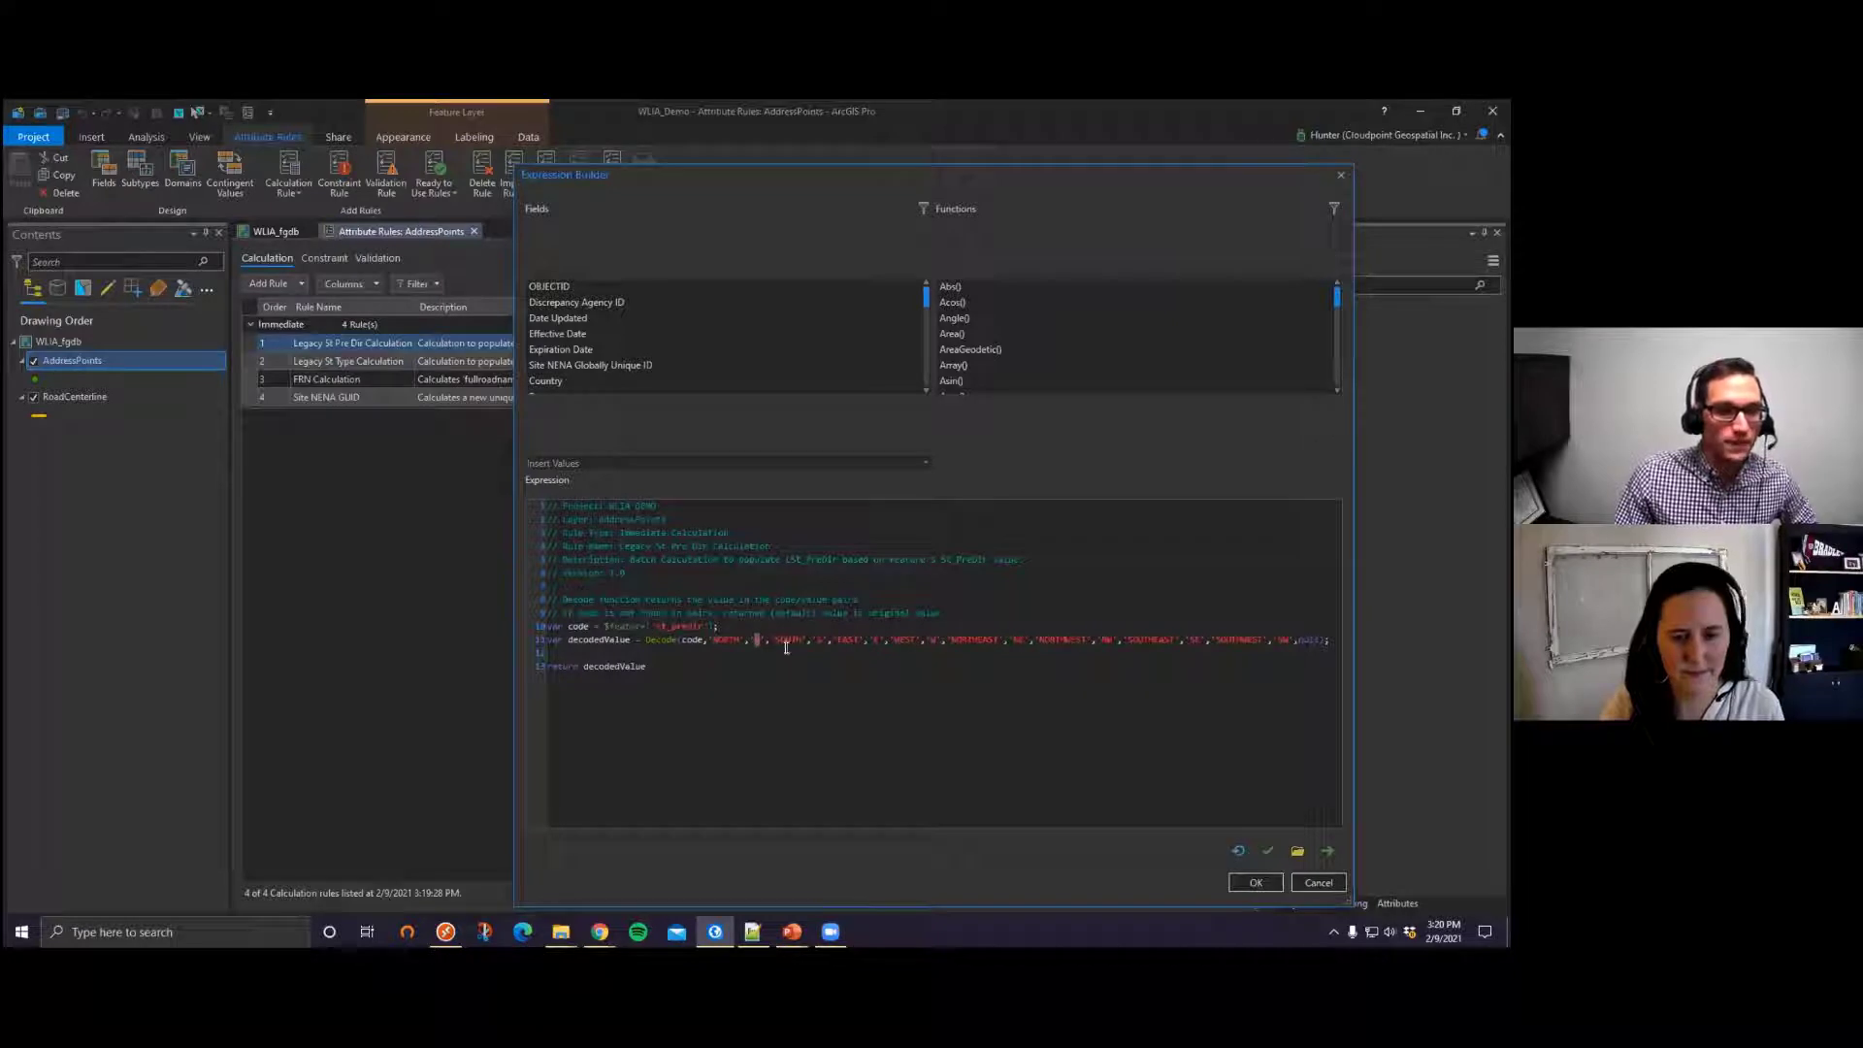
double_click(791, 640)
double_click(819, 640)
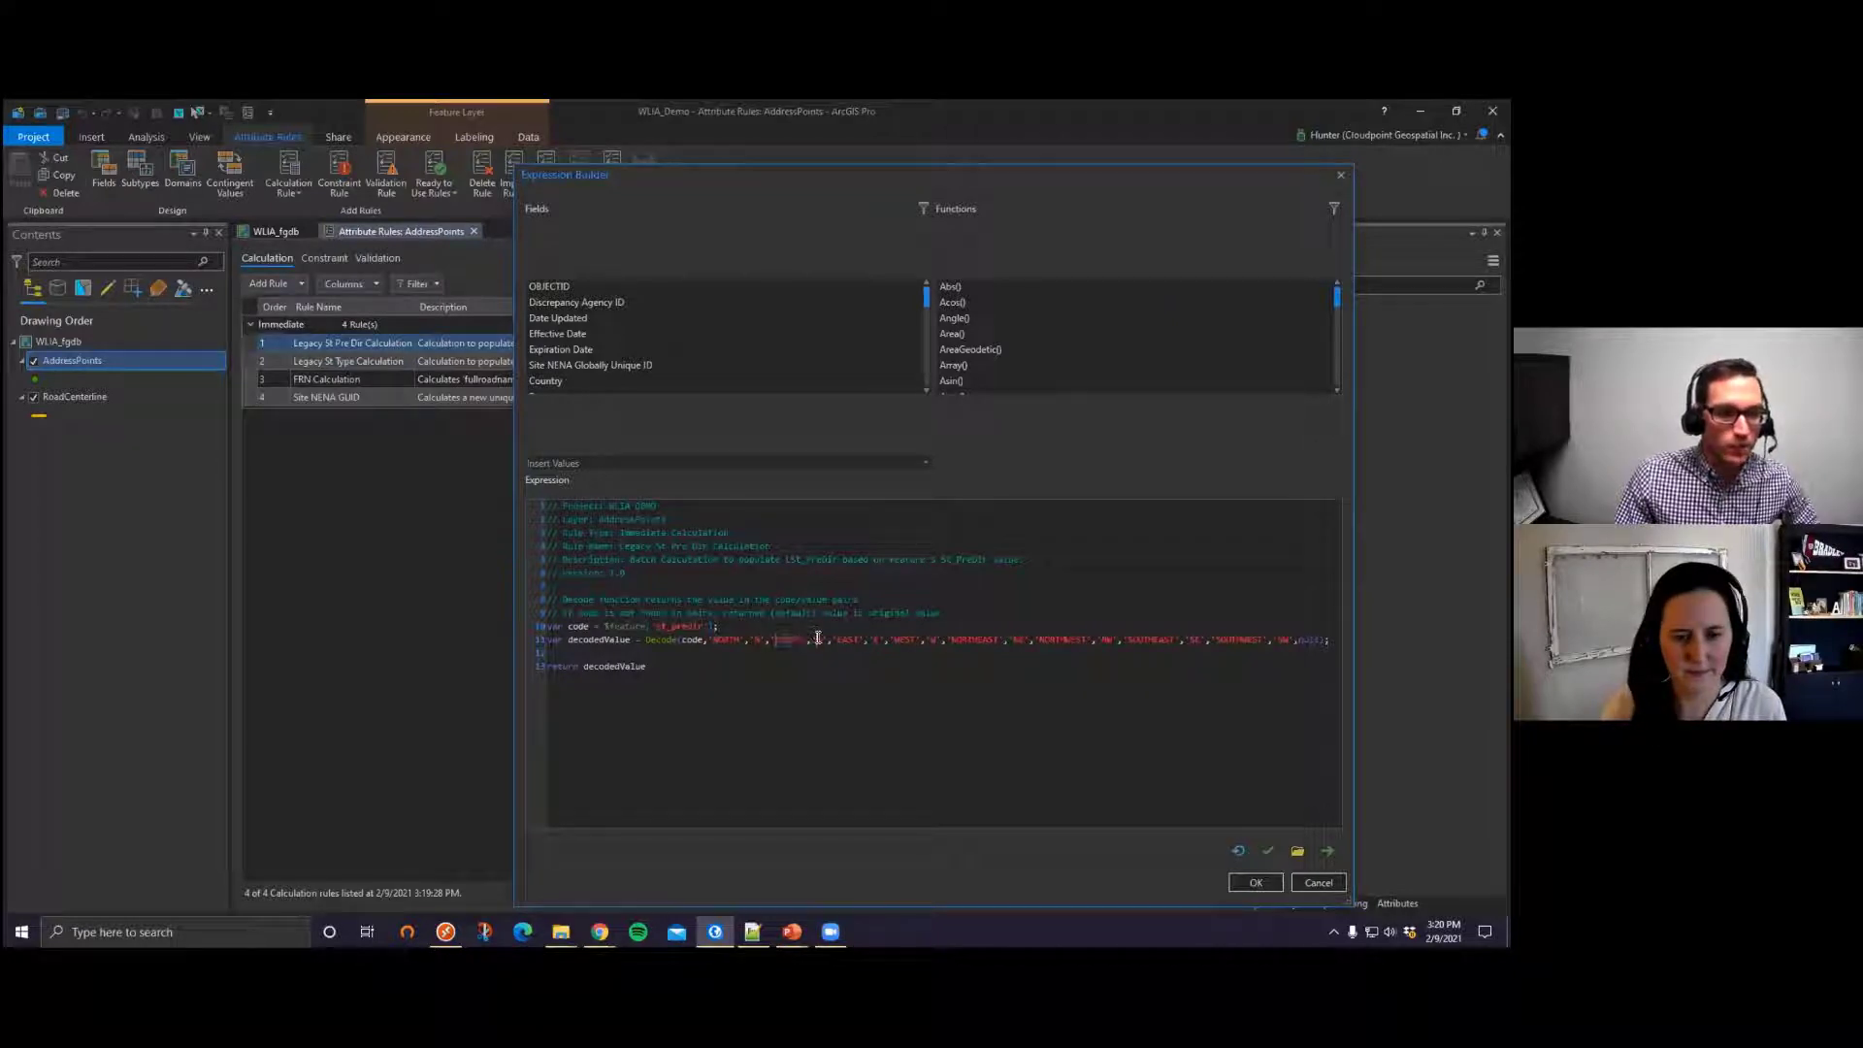
left_click(729, 622)
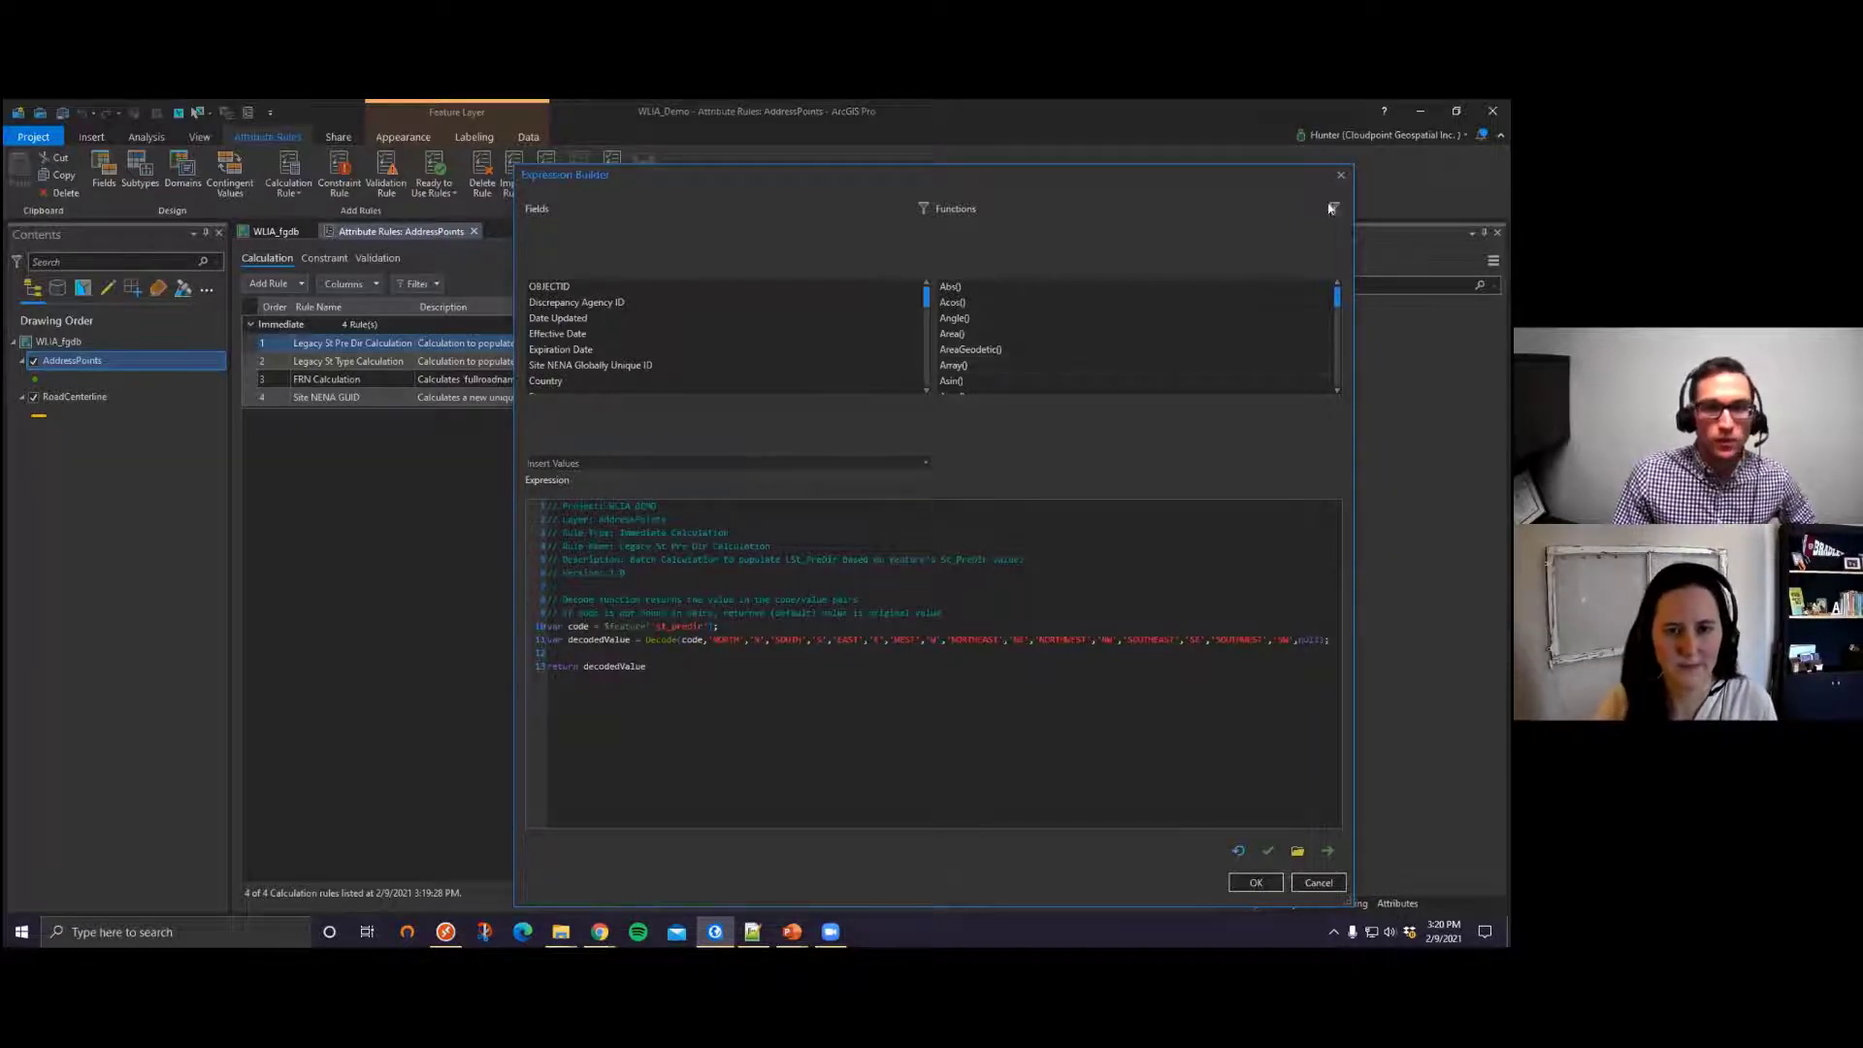
left_click(1341, 175)
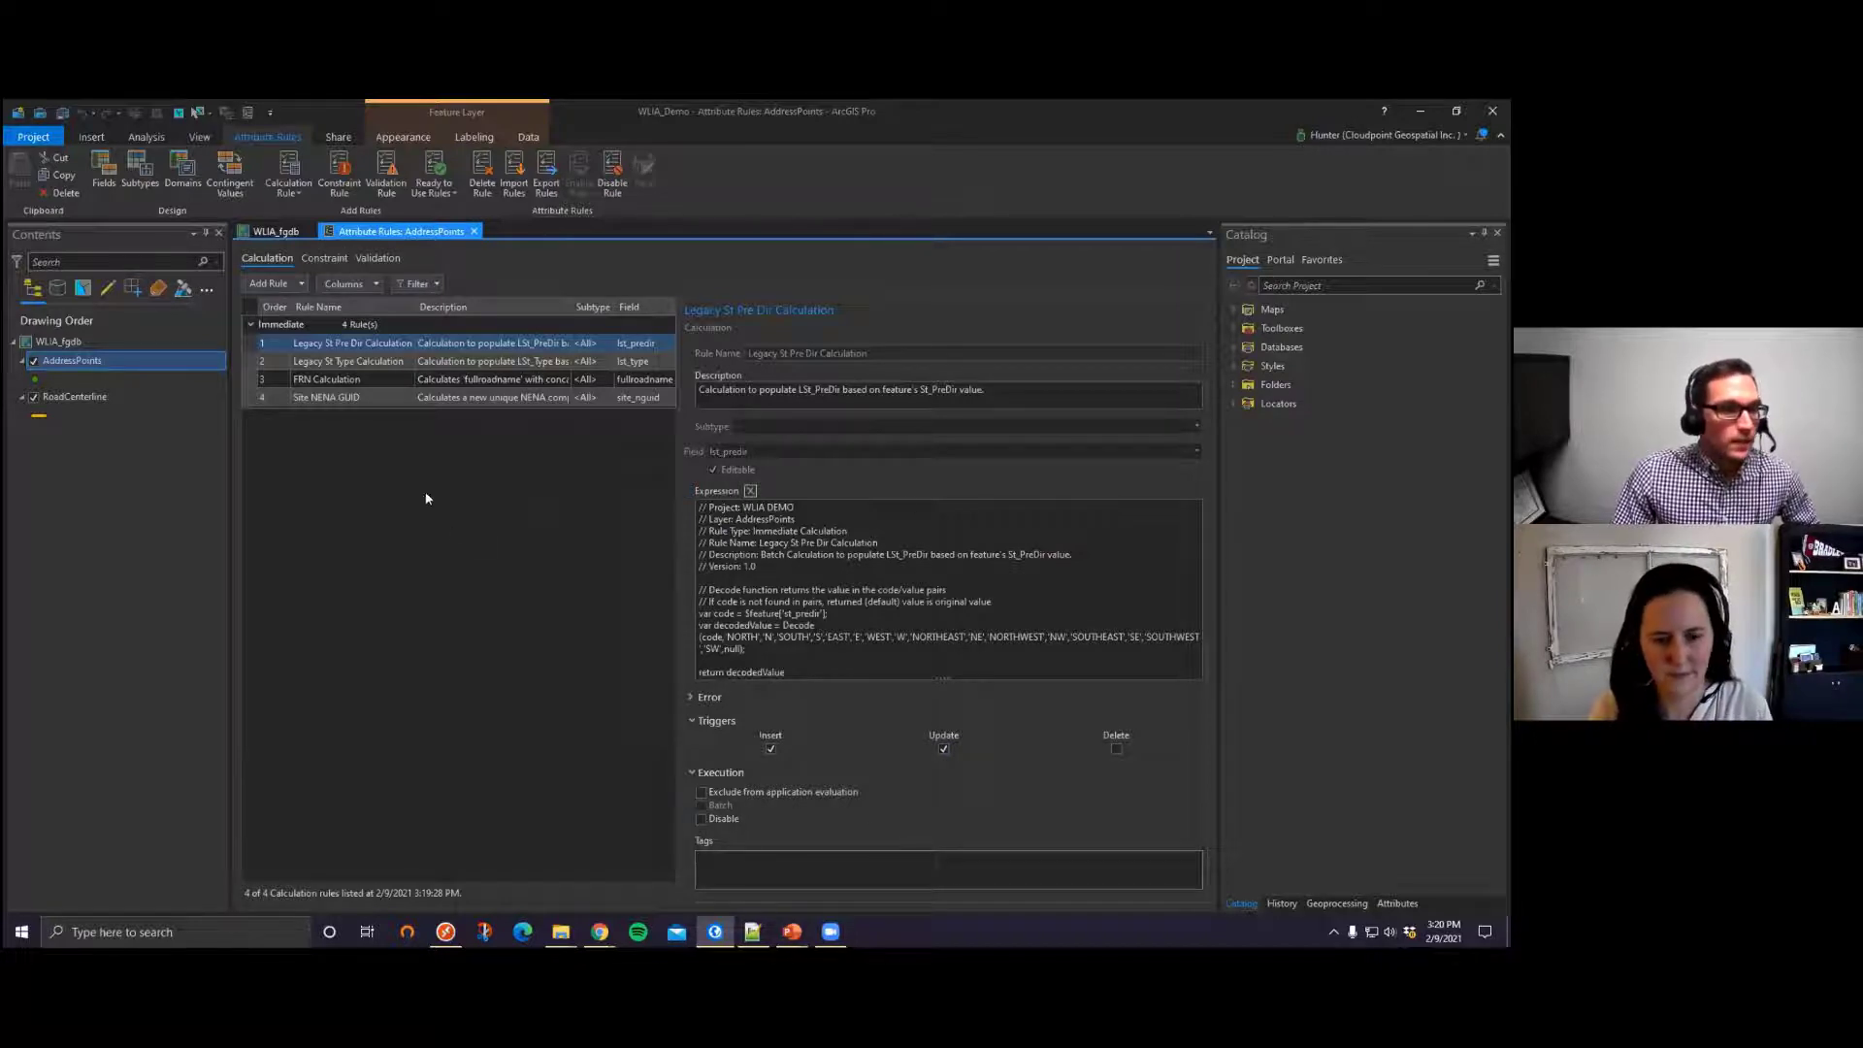
Step: Examine the Legacy St Type Calculation rule's expression, including its st_postyp input and street type abbreviation pairs
left_click(254, 362)
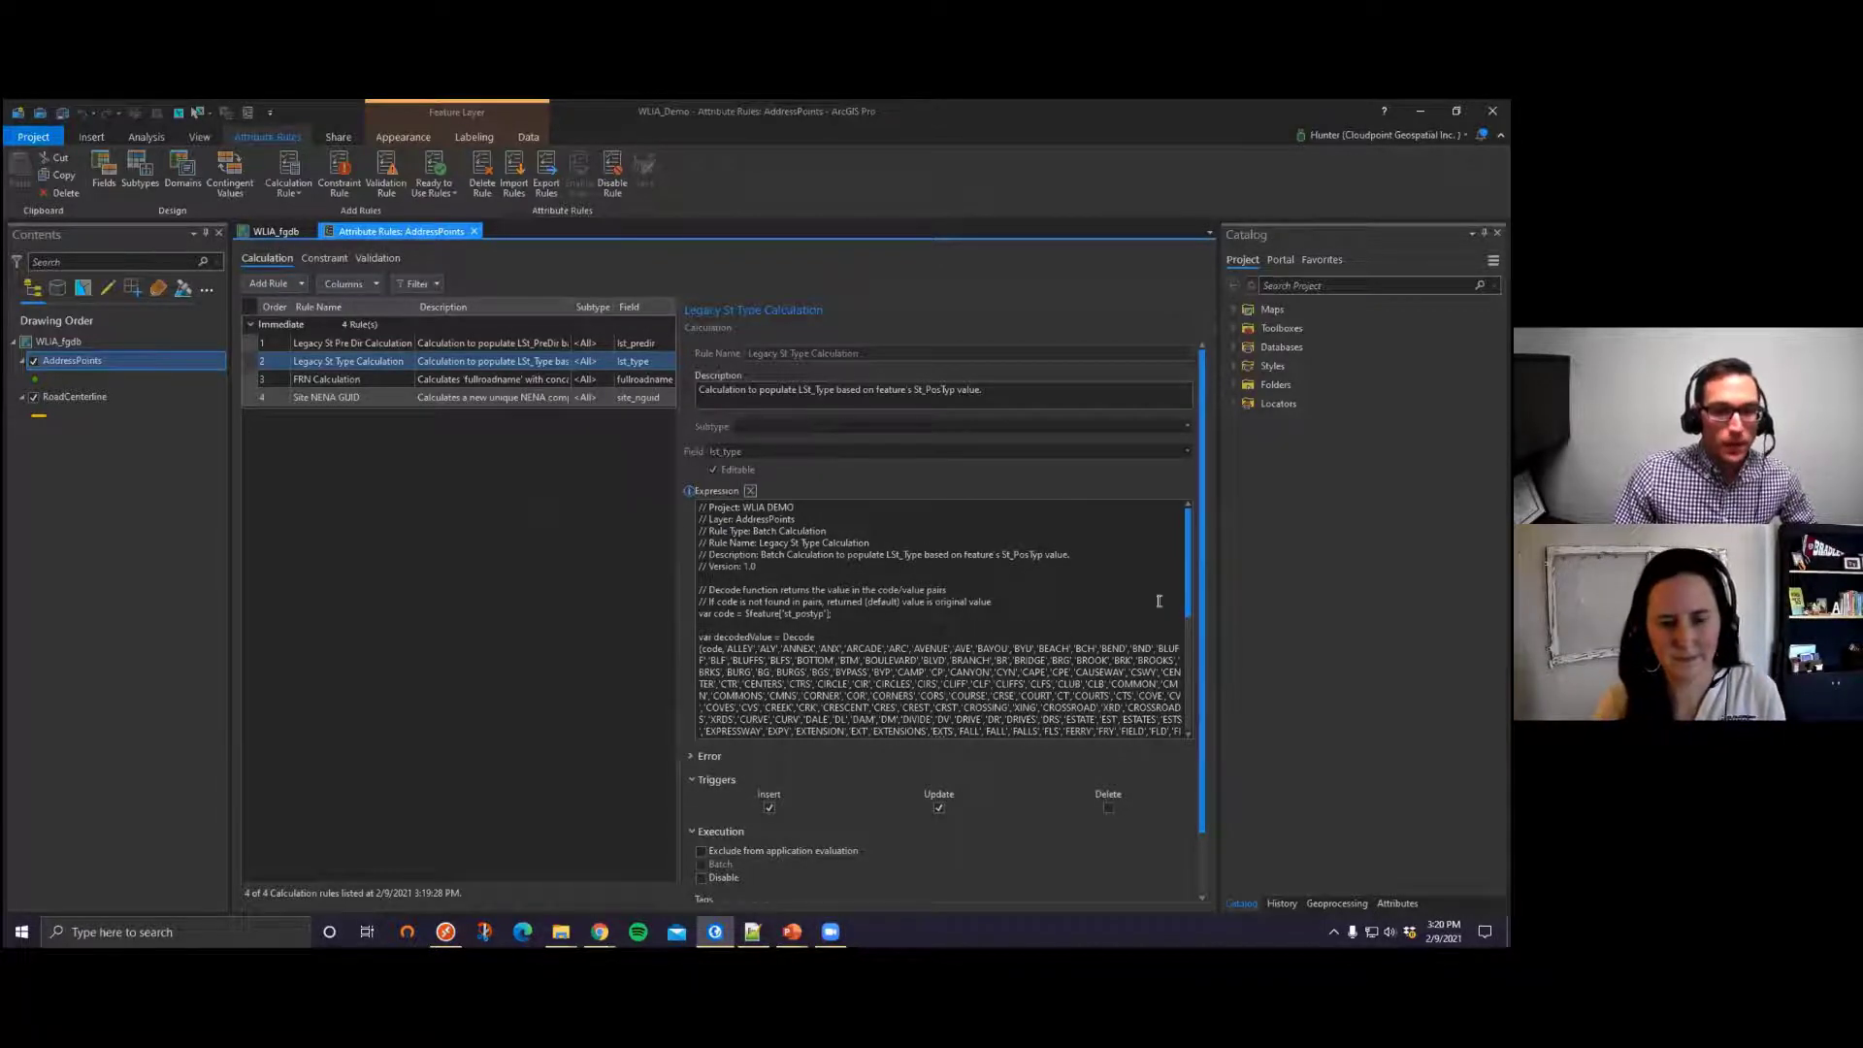
mouse_move(1189, 566)
left_mouse_down()
mouse_move(1186, 709)
mouse_move(1188, 577)
left_mouse_up()
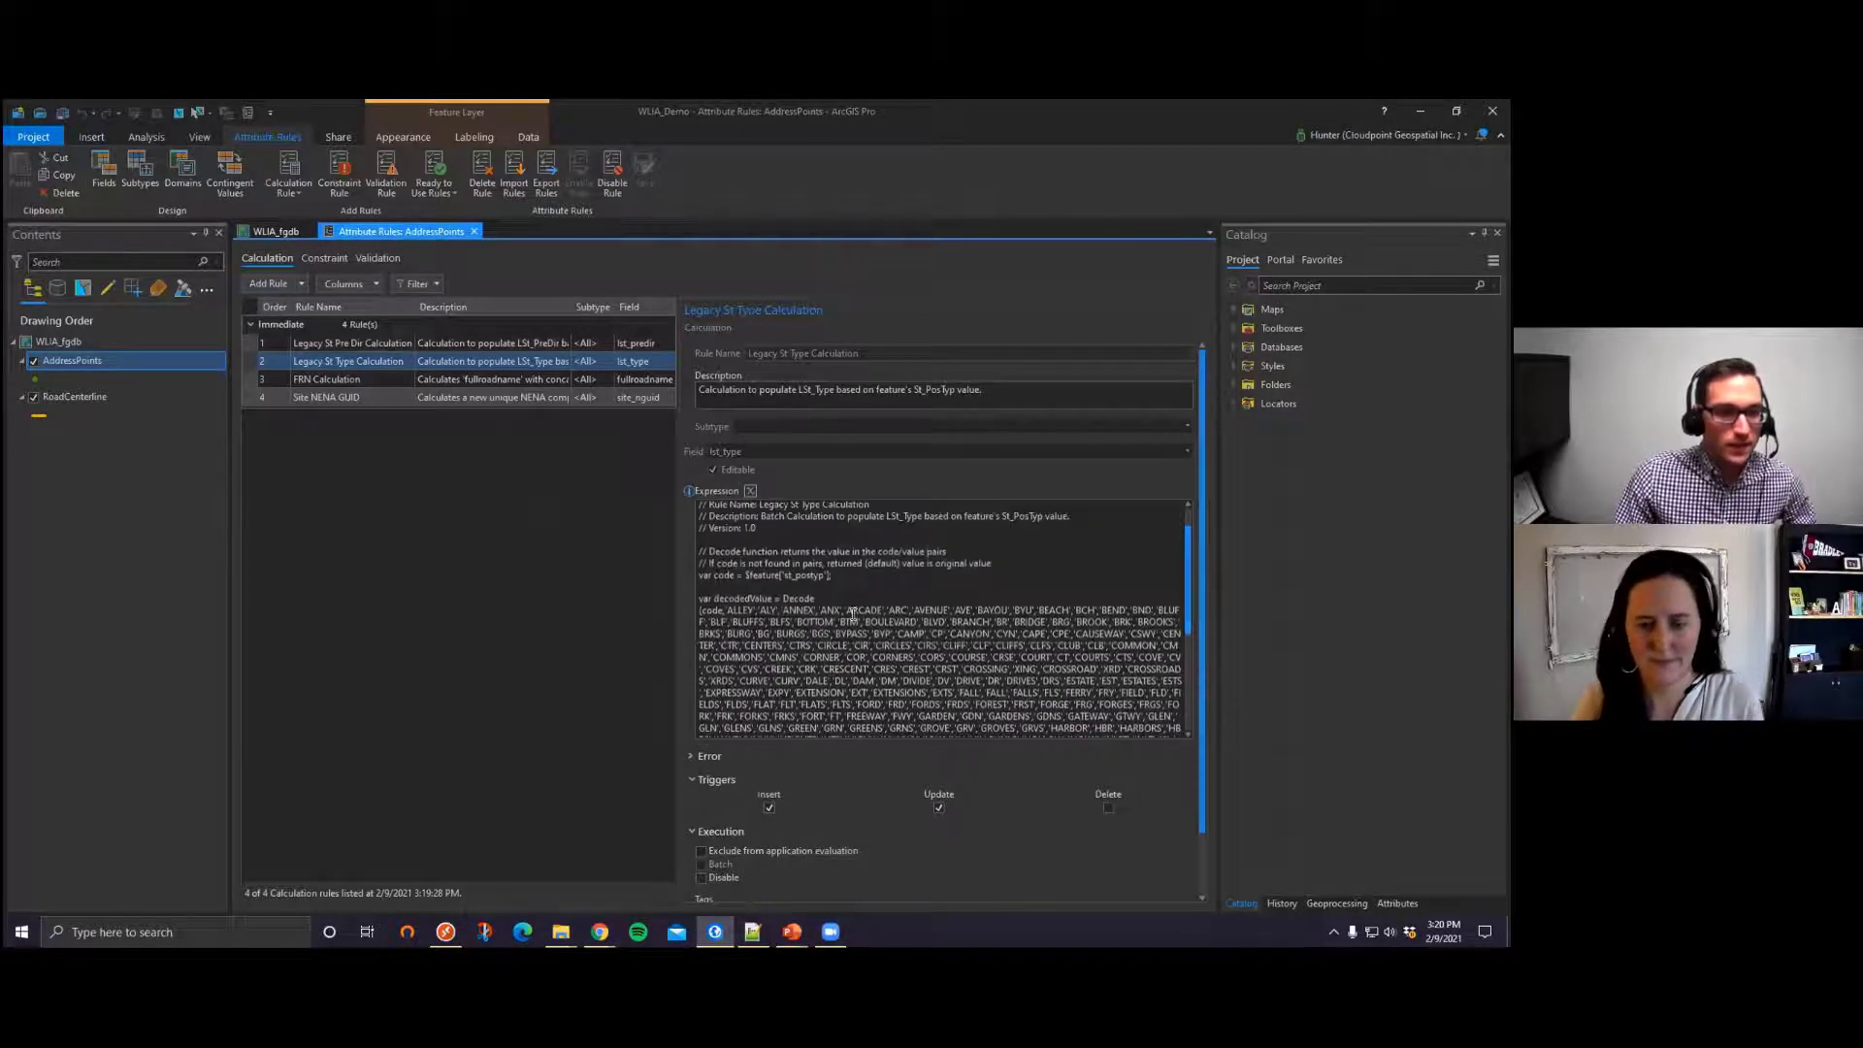
double_click(741, 610)
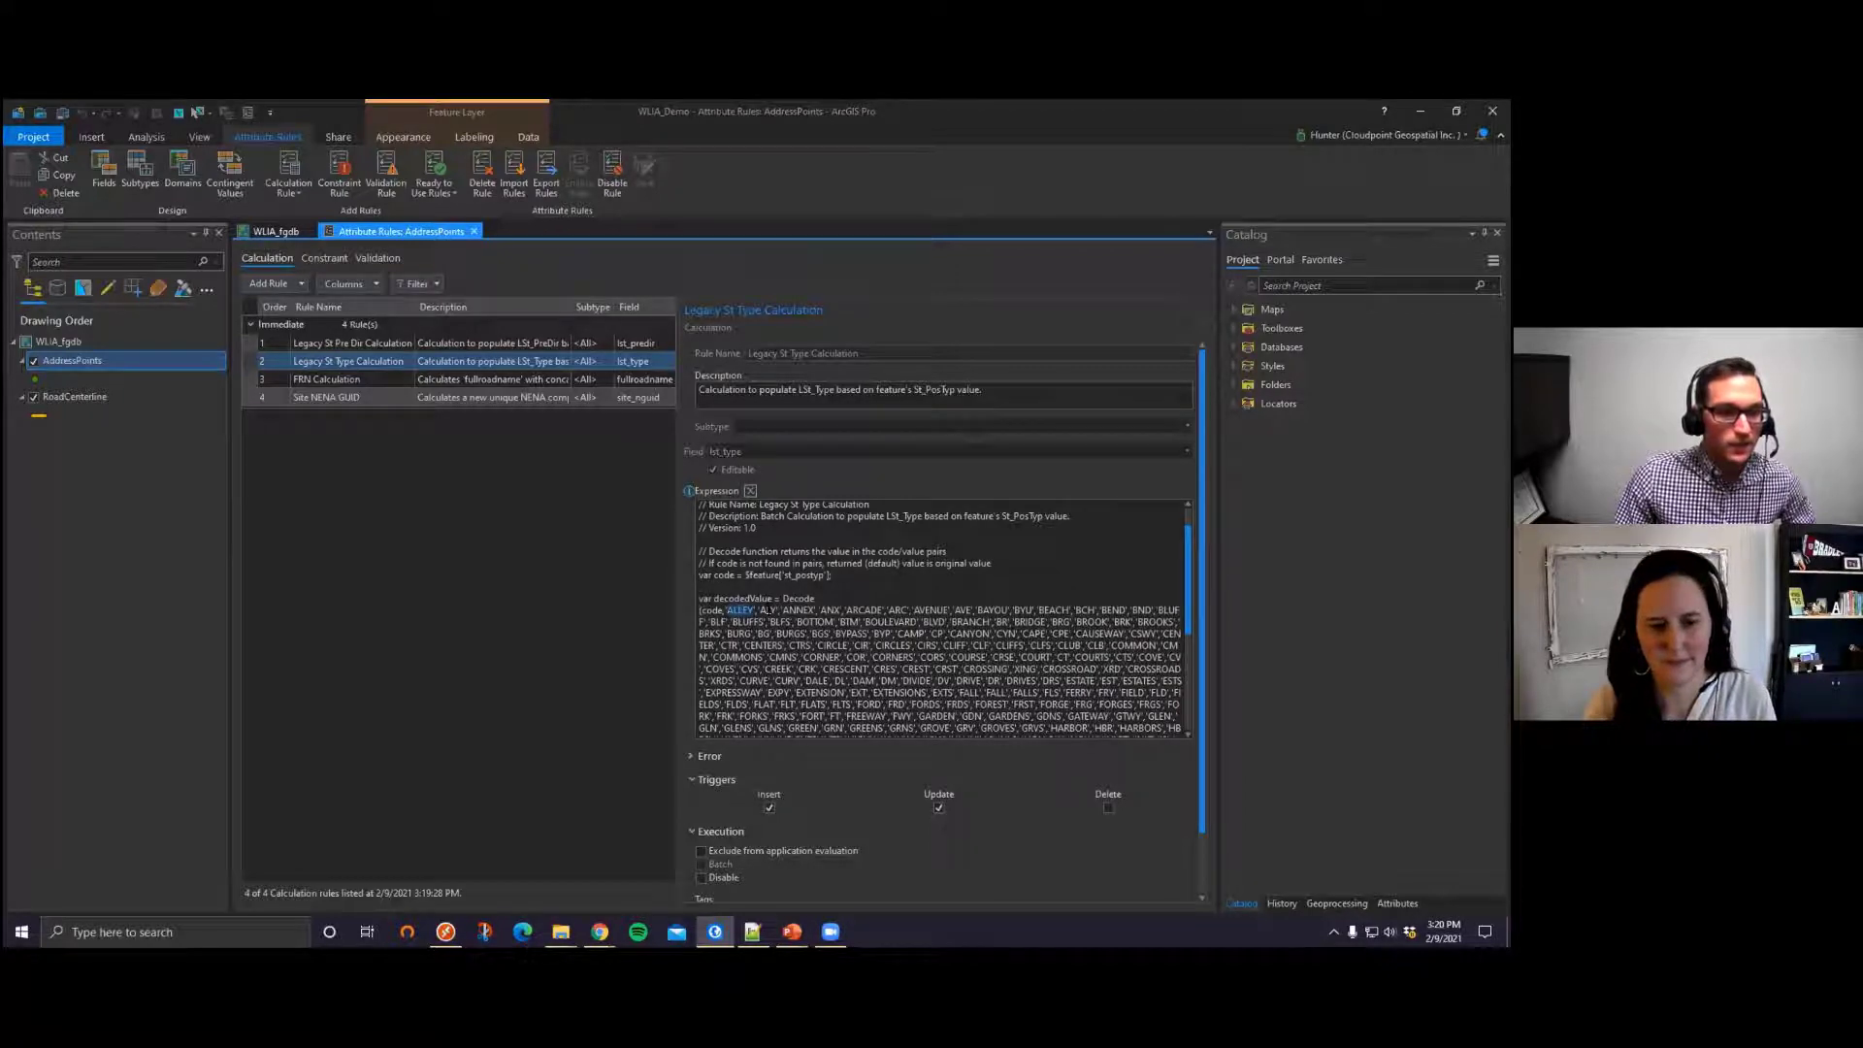
double_click(929, 610)
double_click(962, 610)
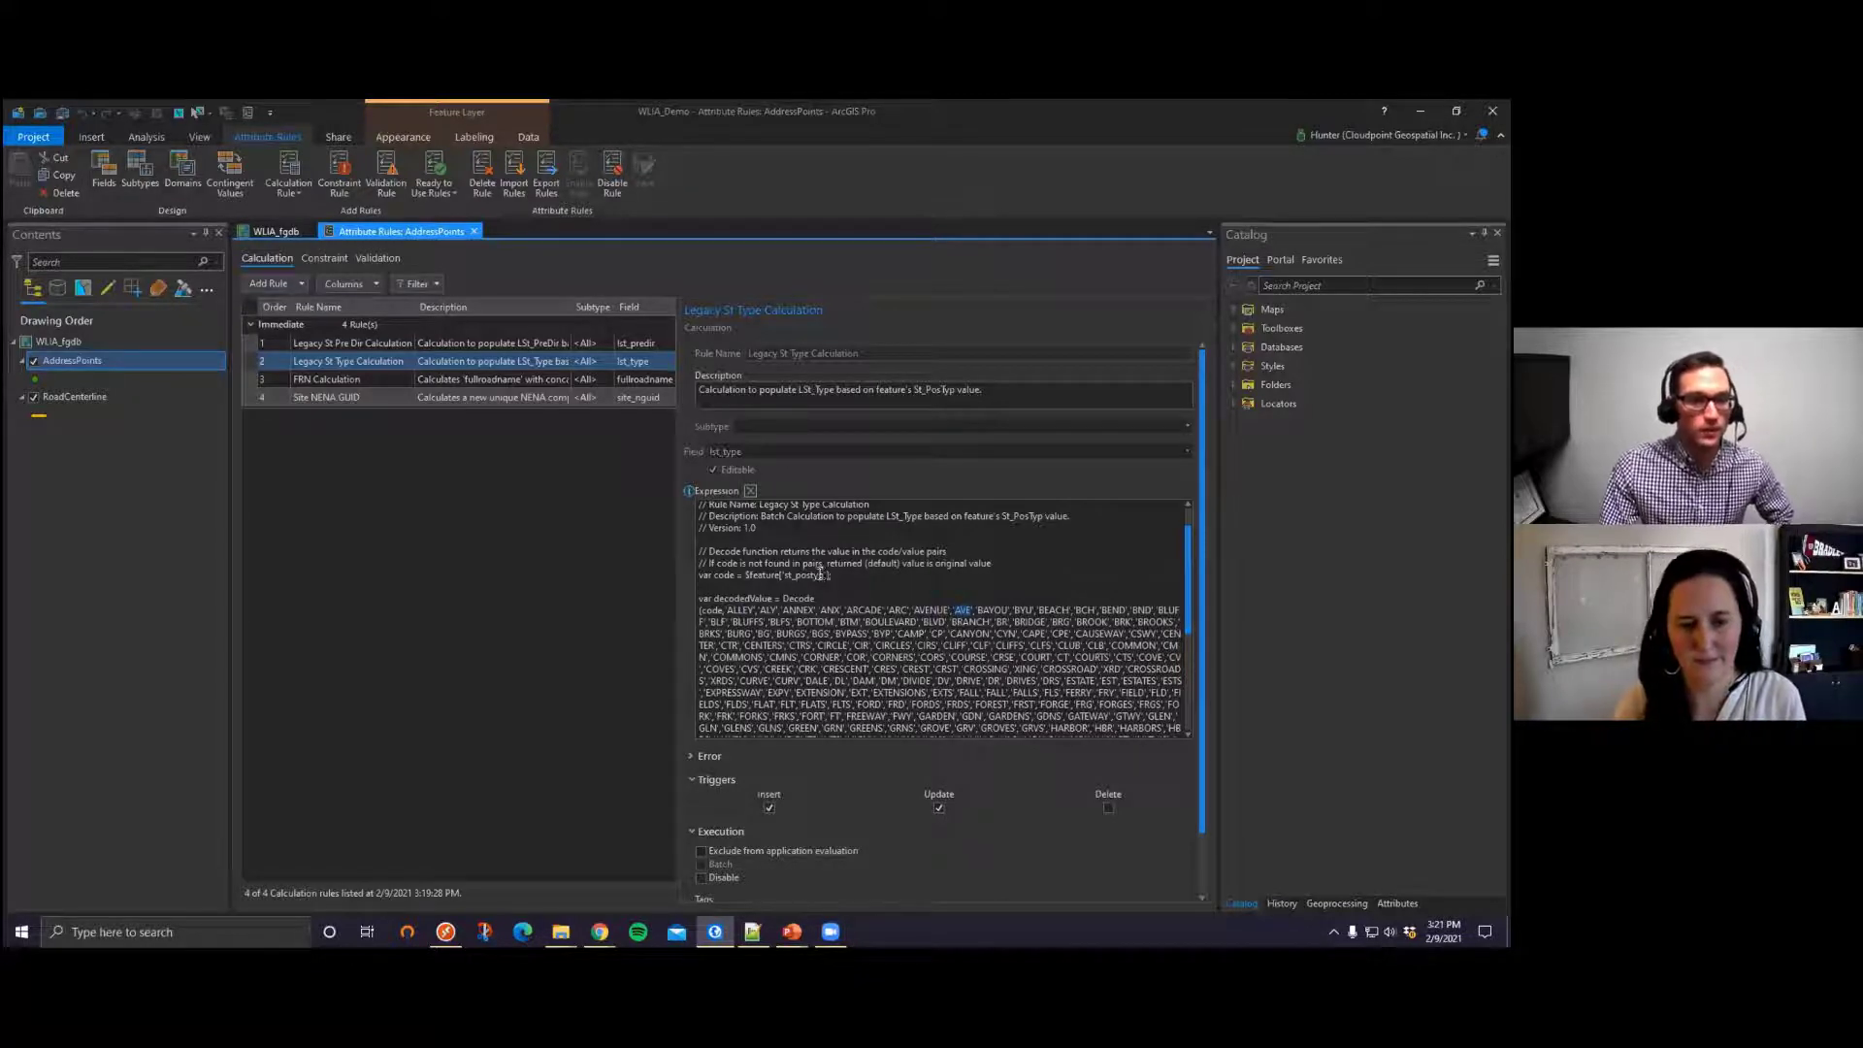
left_click_drag(824, 574, 781, 574)
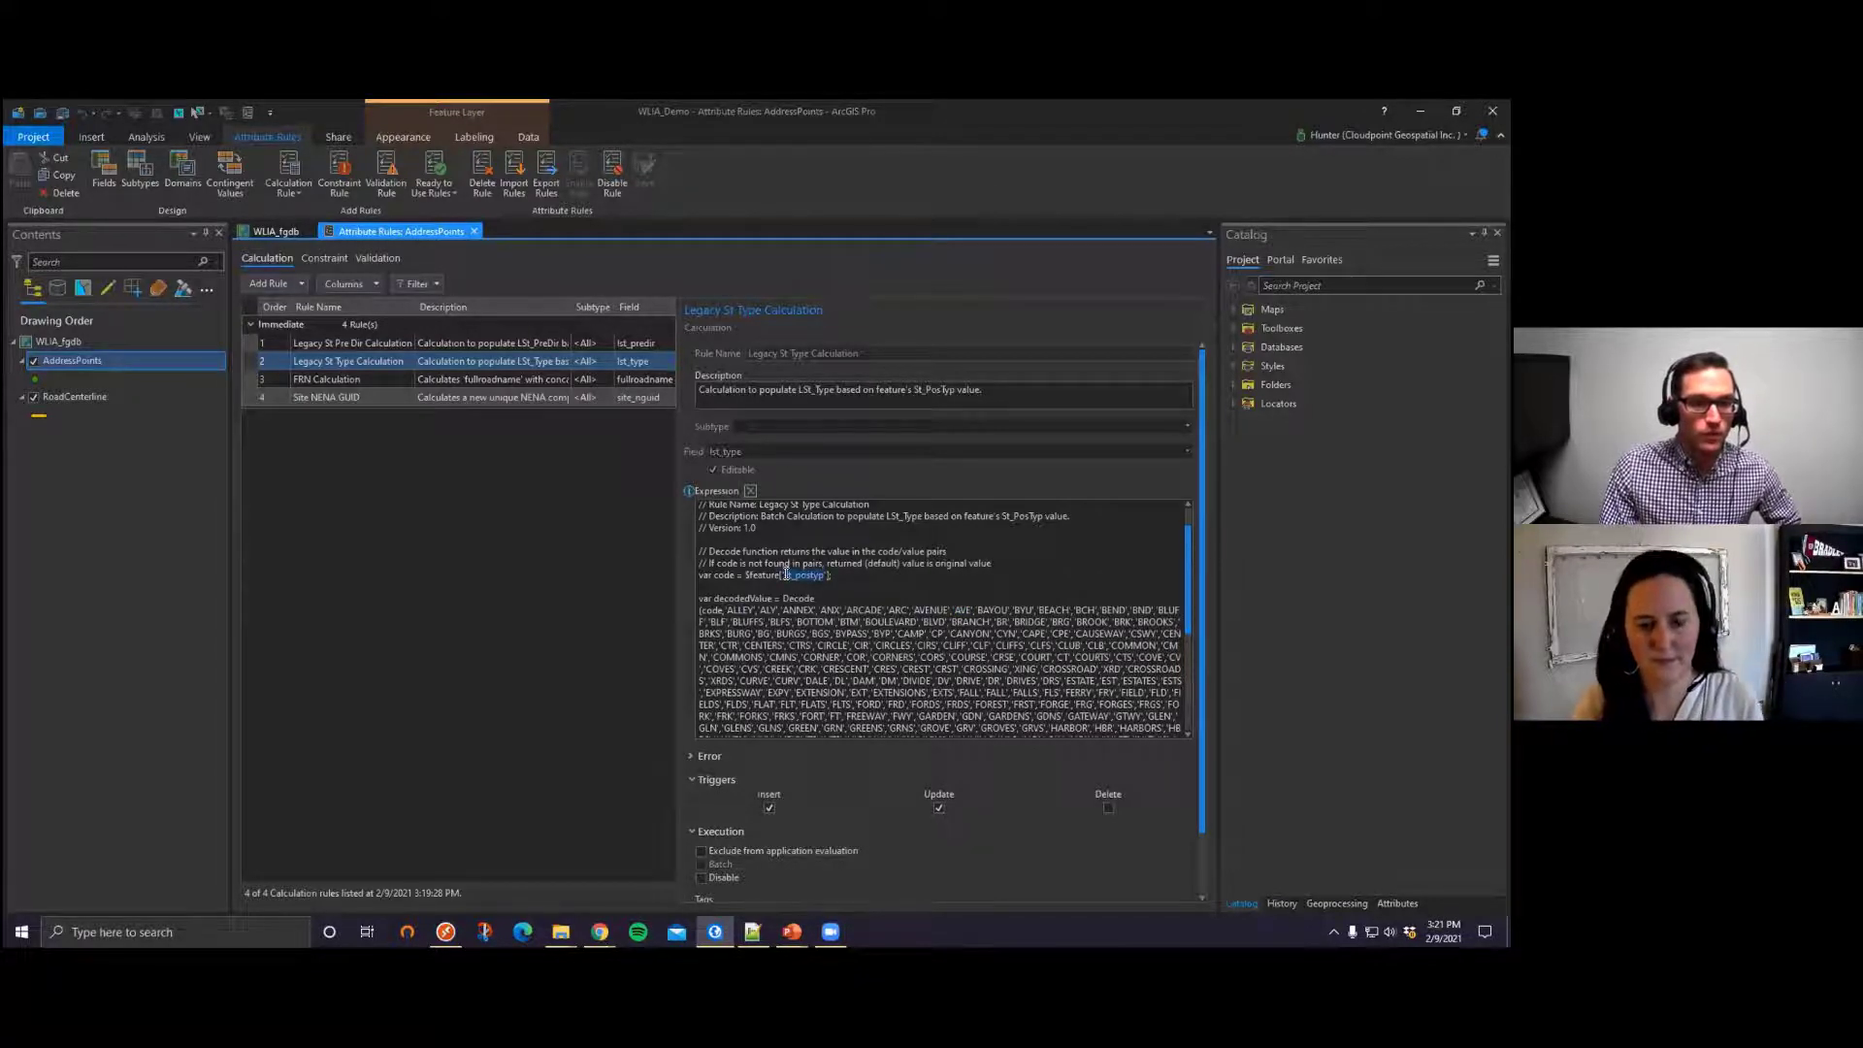
left_click(854, 576)
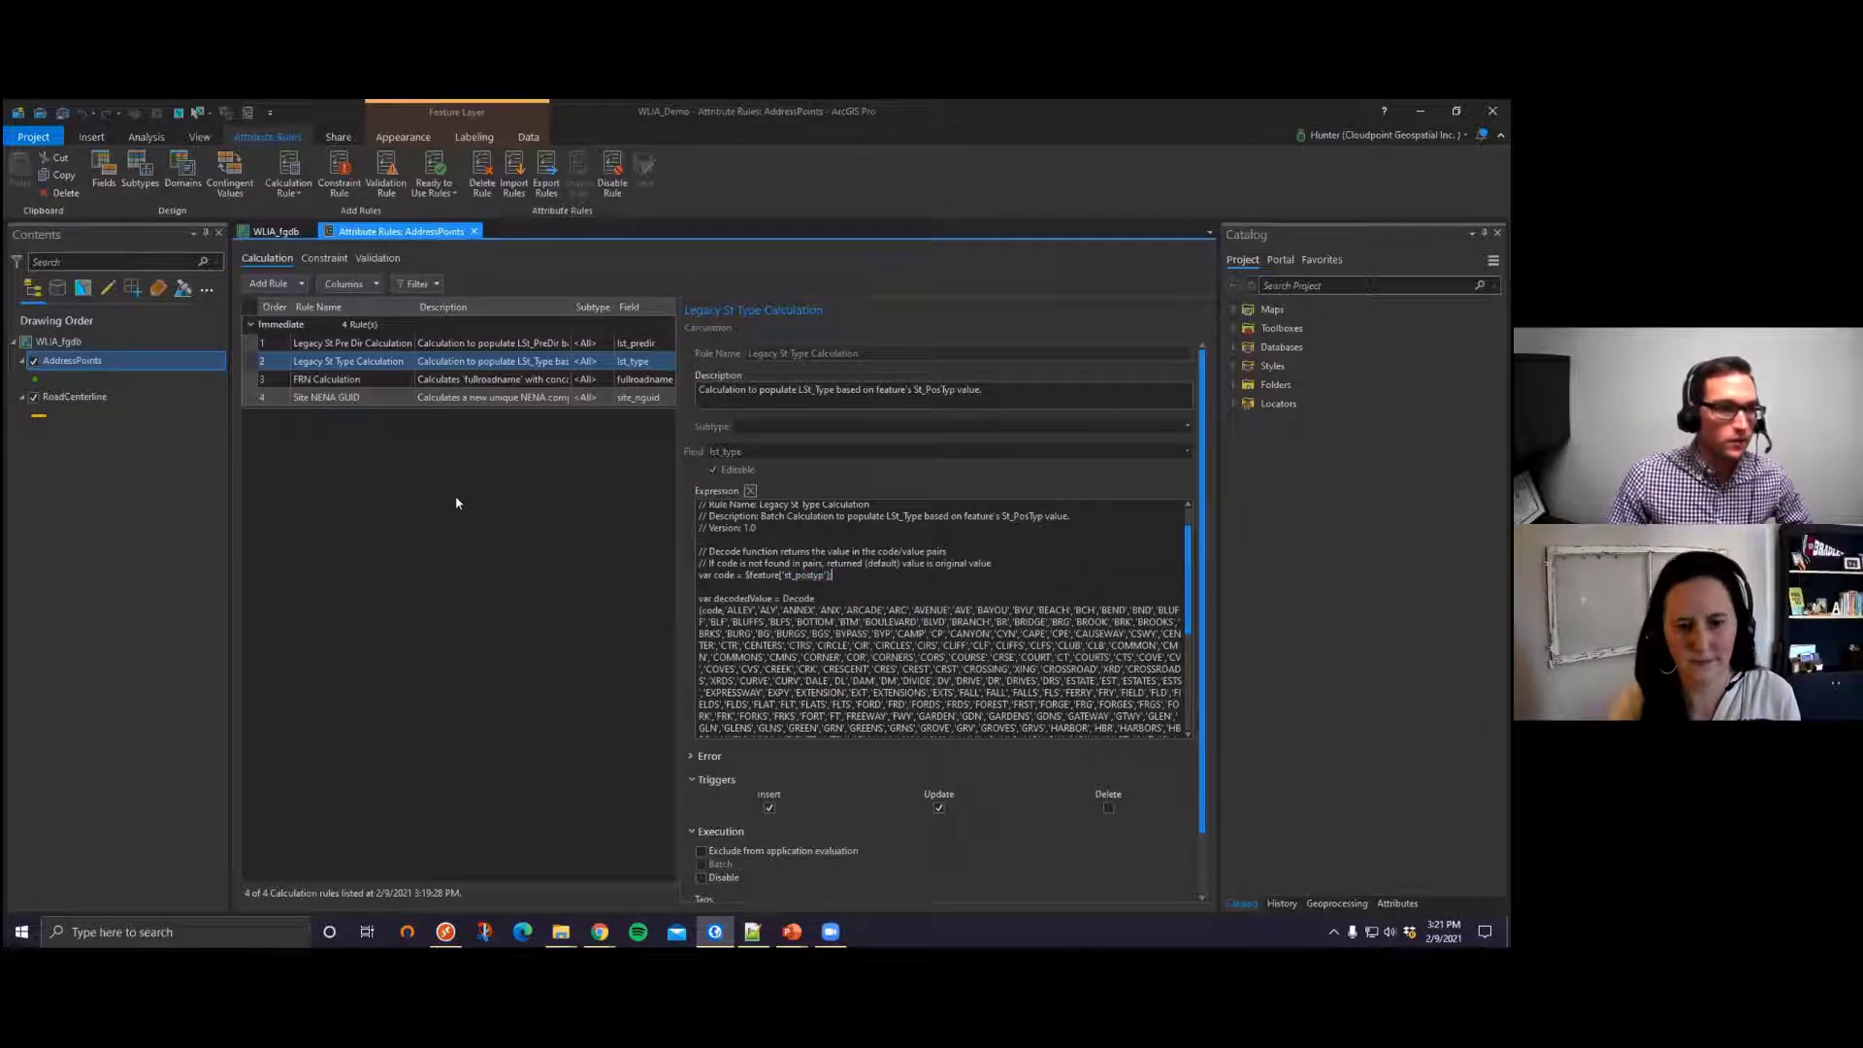
Step: Examine the FRN Calculation rule's expression, including the street attributes added to the array for the full road name
left_click(254, 378)
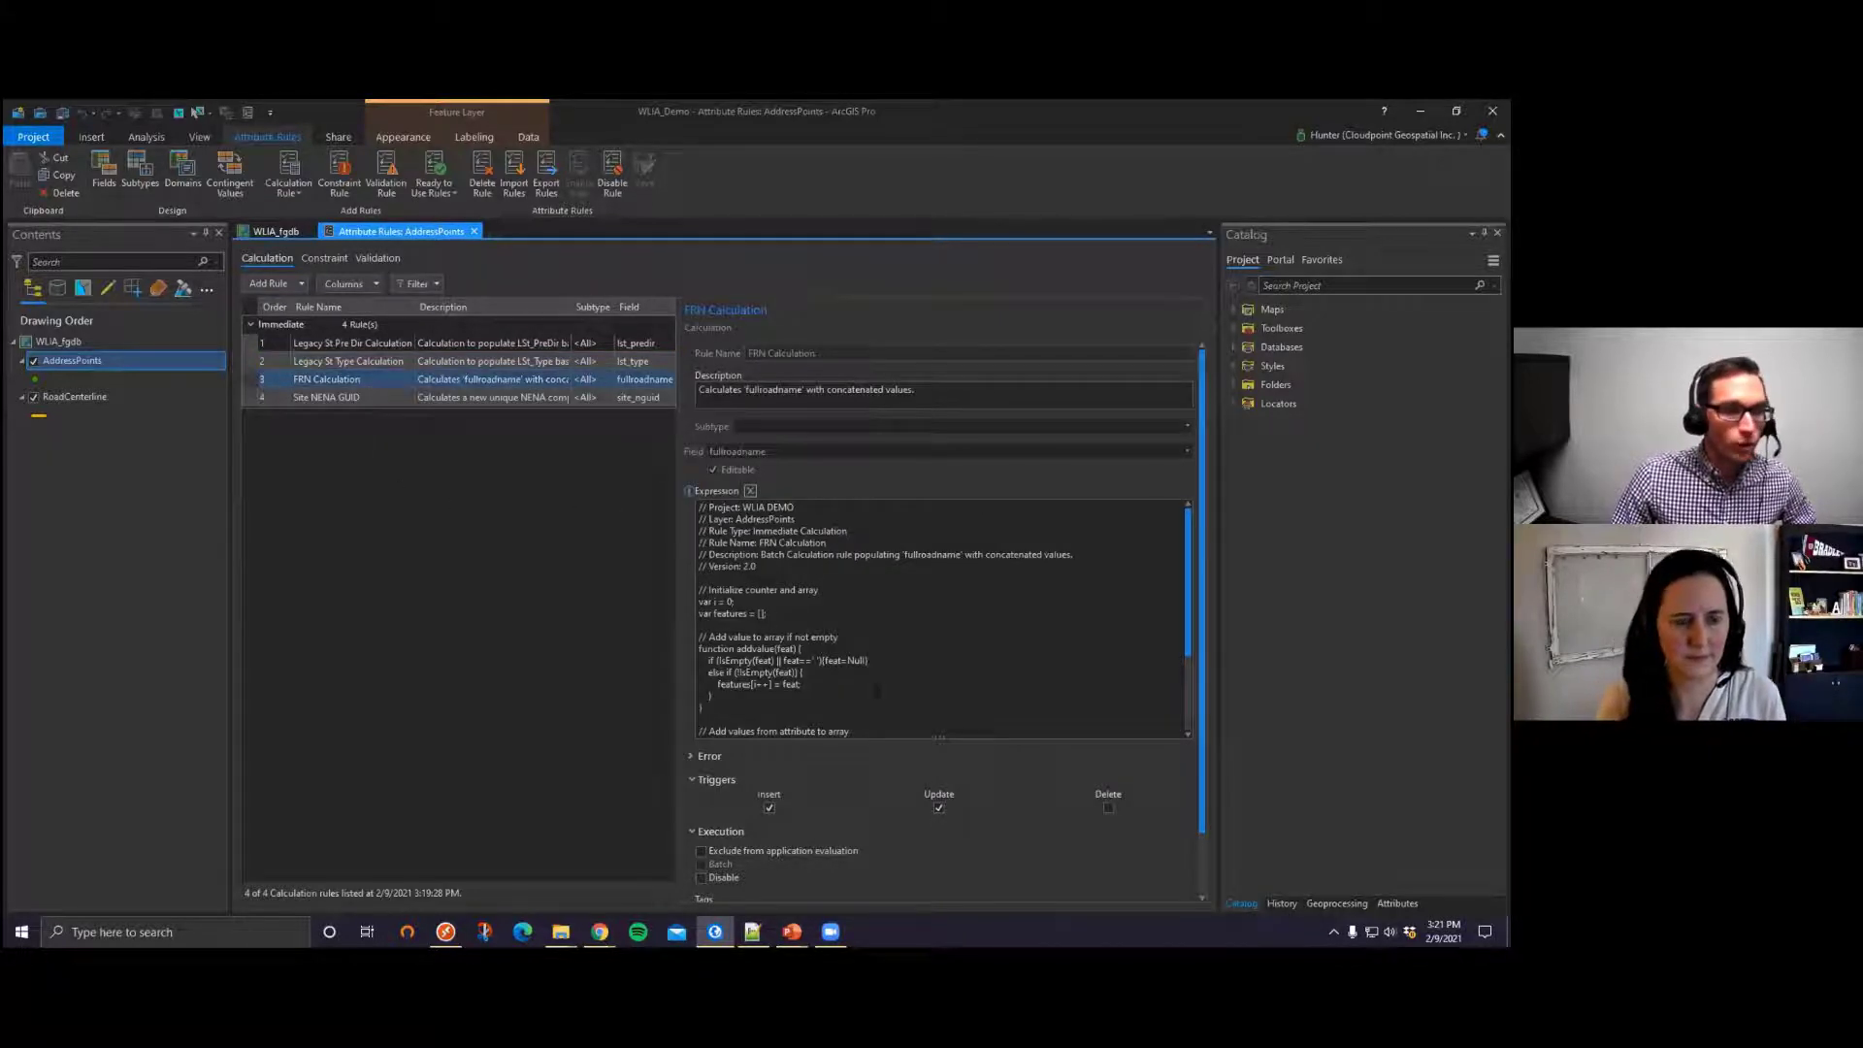
scroll(1016, 643, "down", 2)
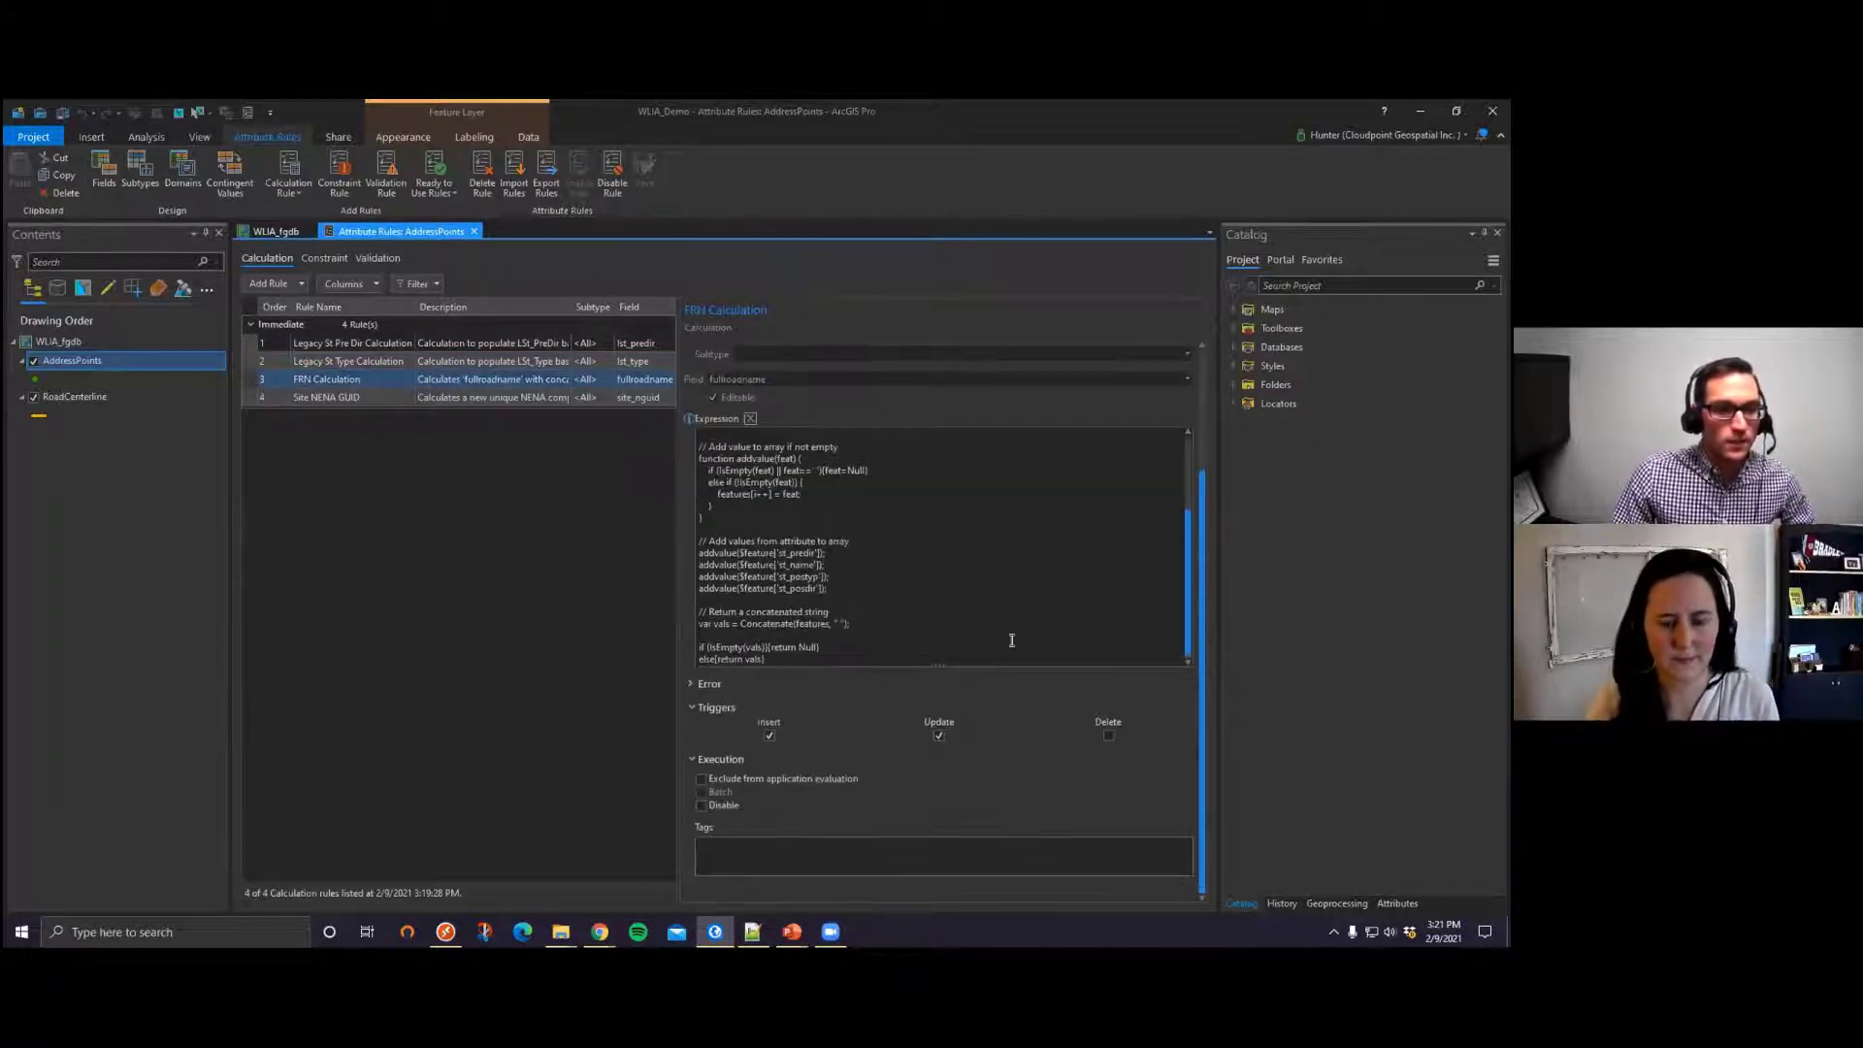
scroll(1011, 641, "up", 2)
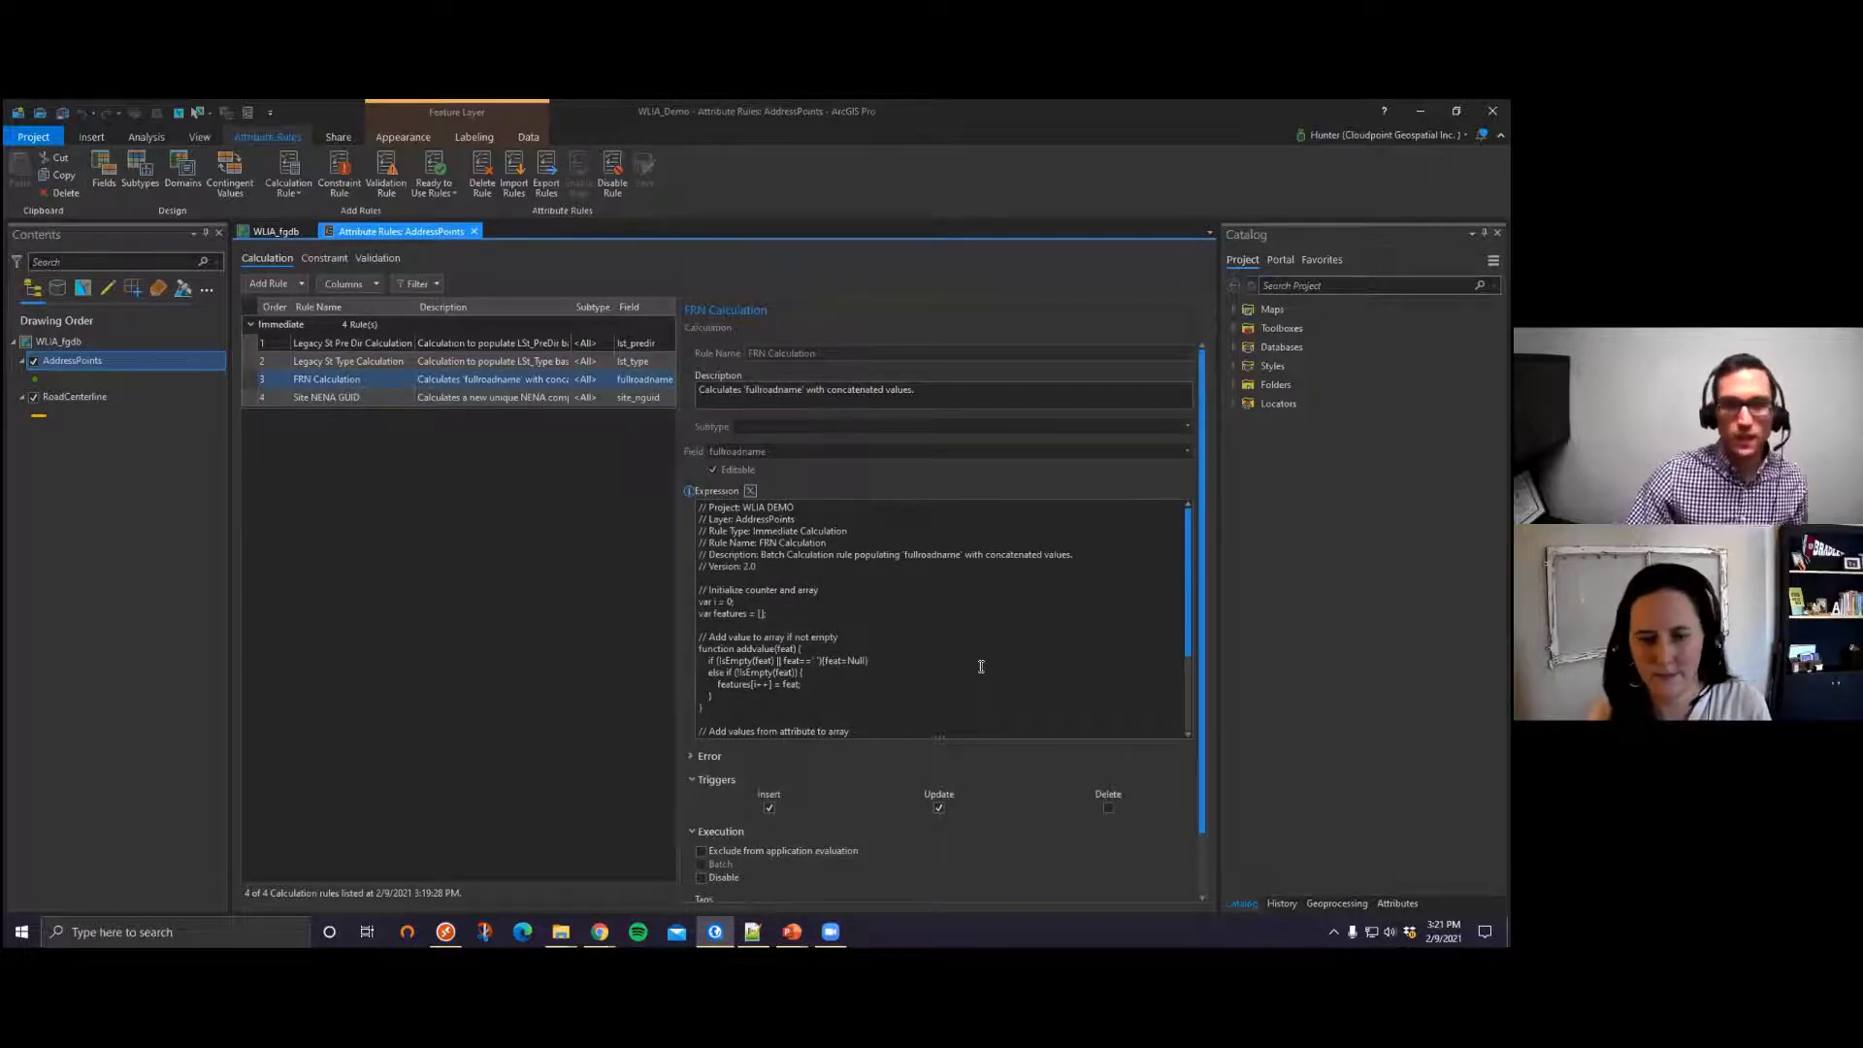
scroll(980, 665, "down", 3)
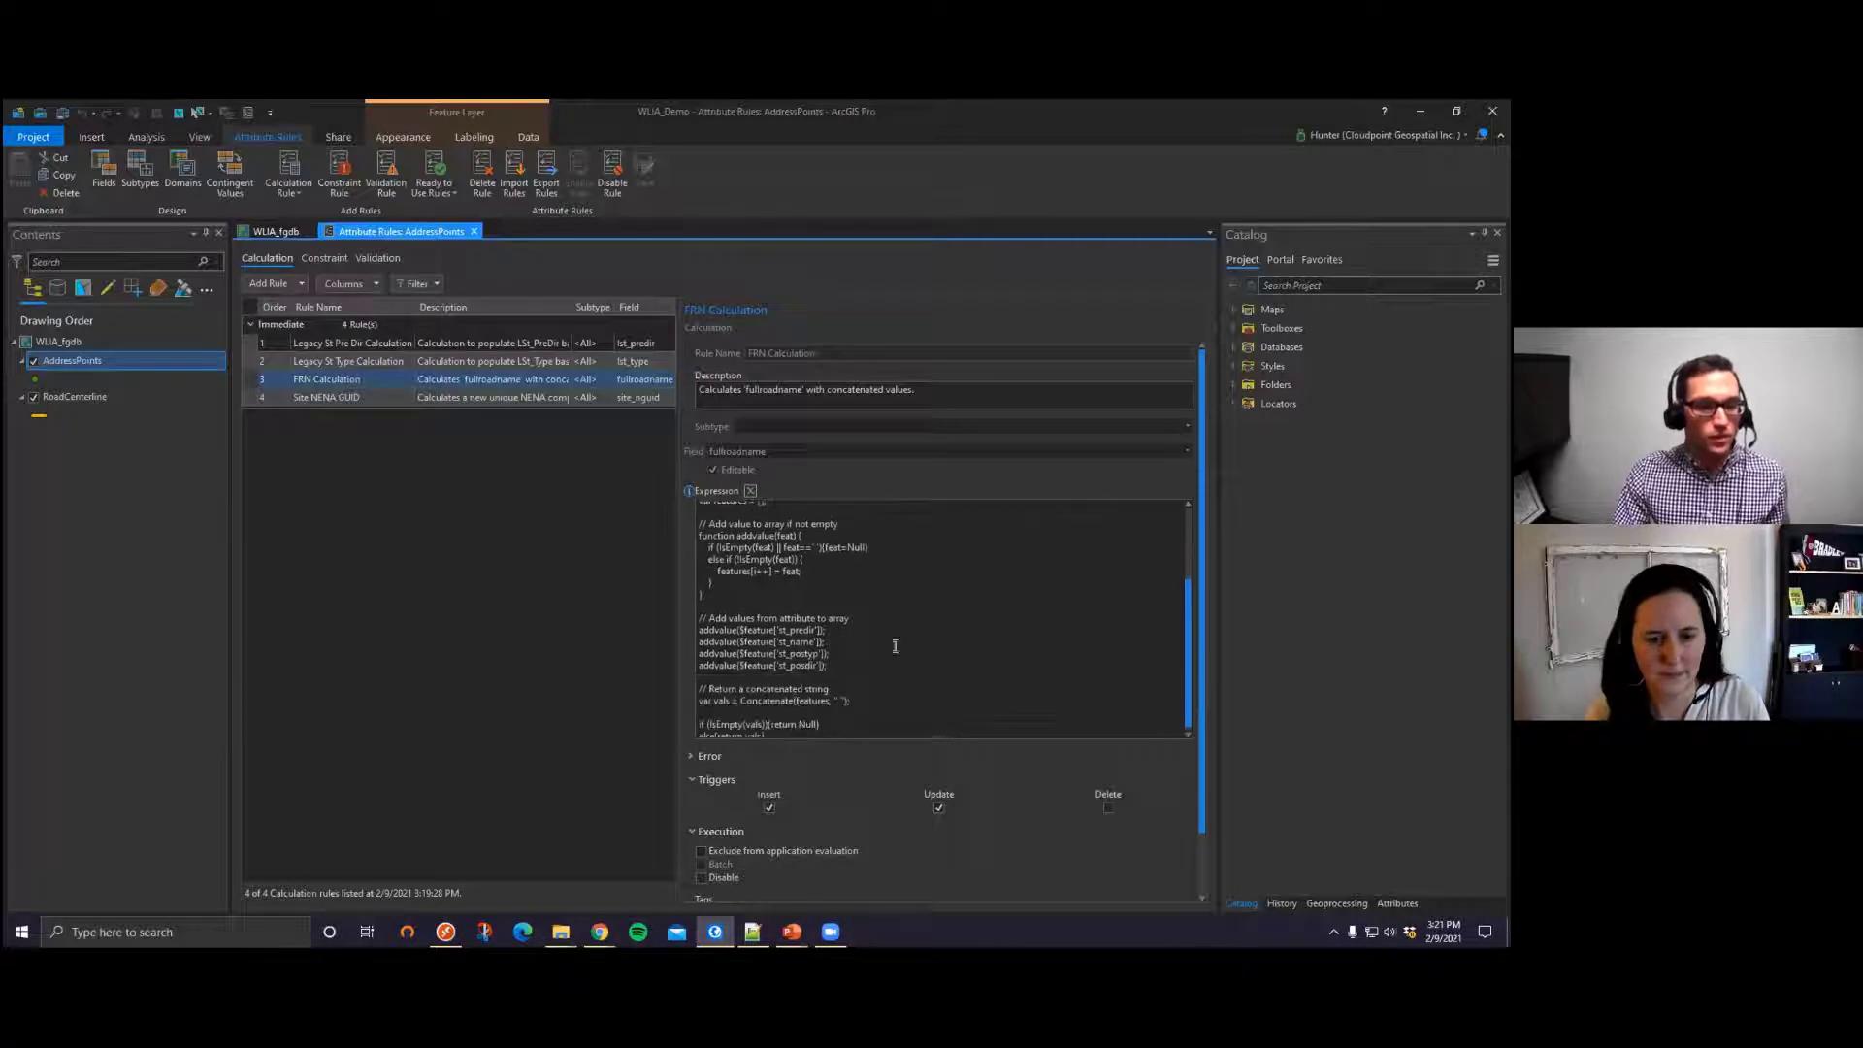
left_click_drag(841, 668, 698, 628)
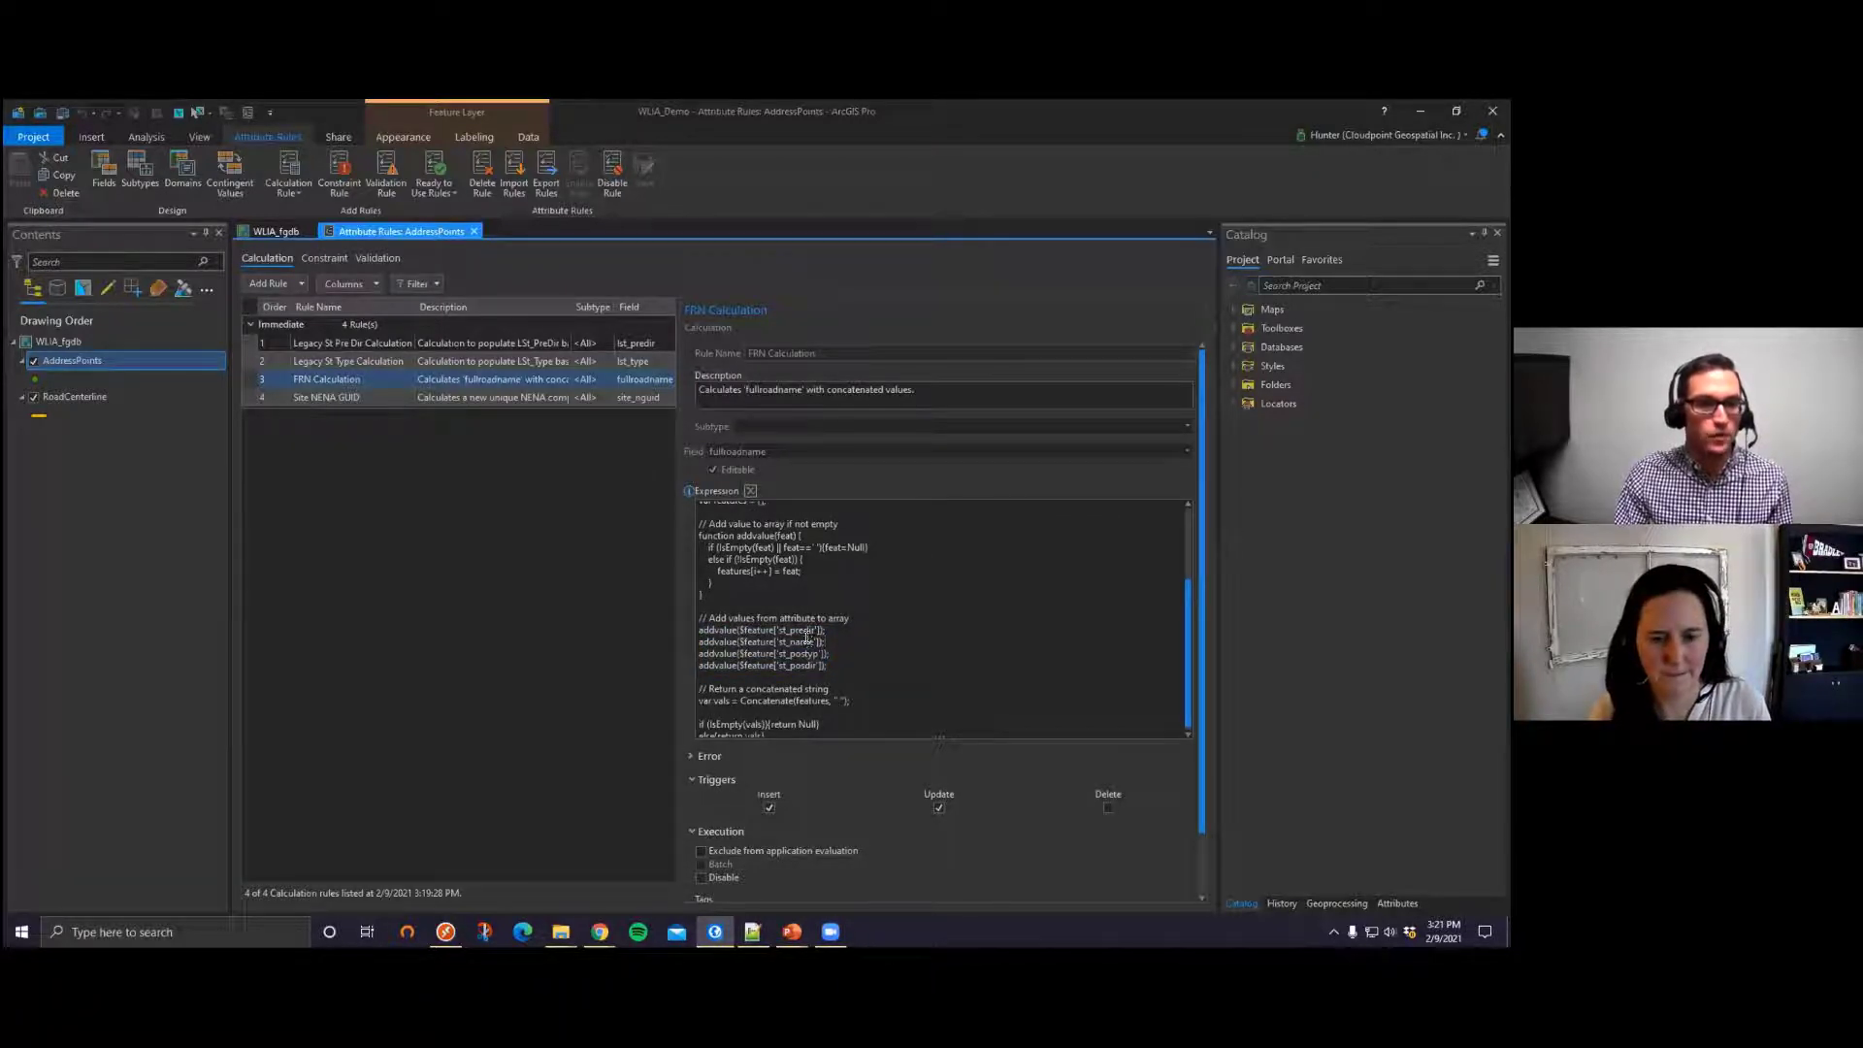
left_click(806, 649)
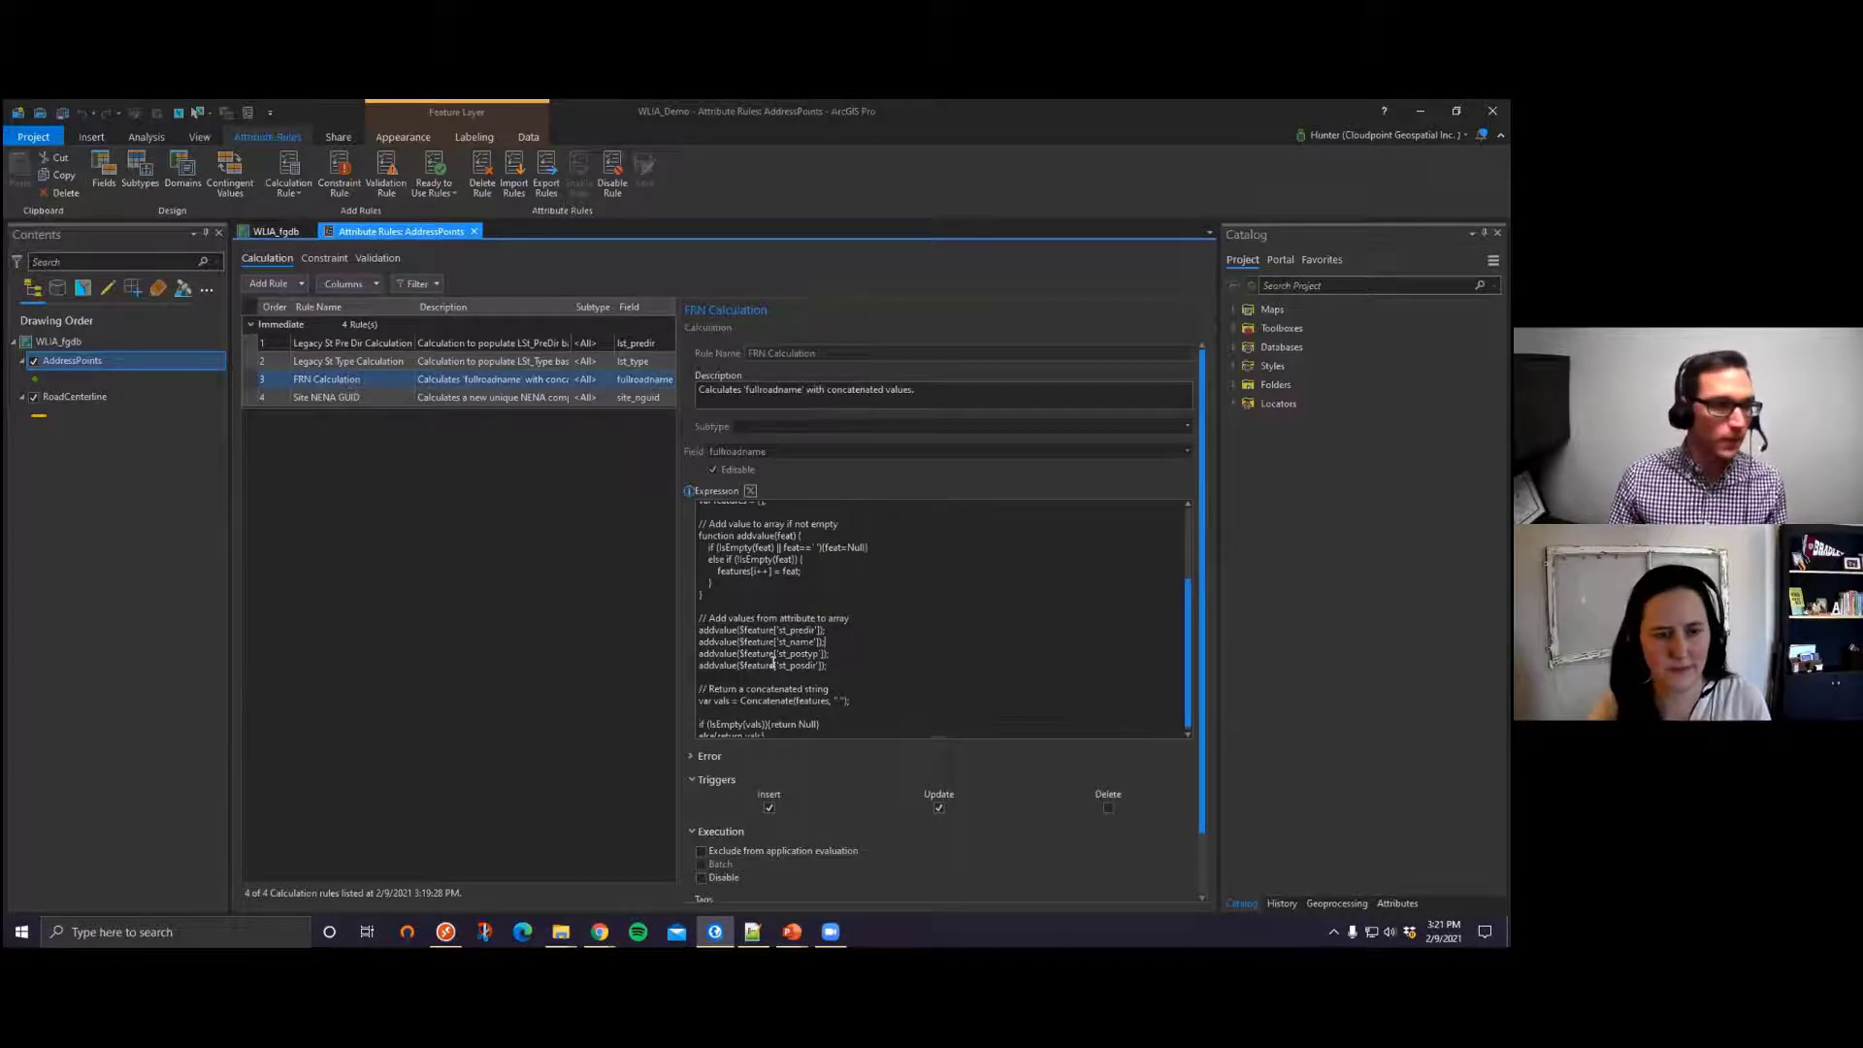
Step: Examine the prefix and suffix definitions in the Site NENA GUID rule's expression
key("Down")
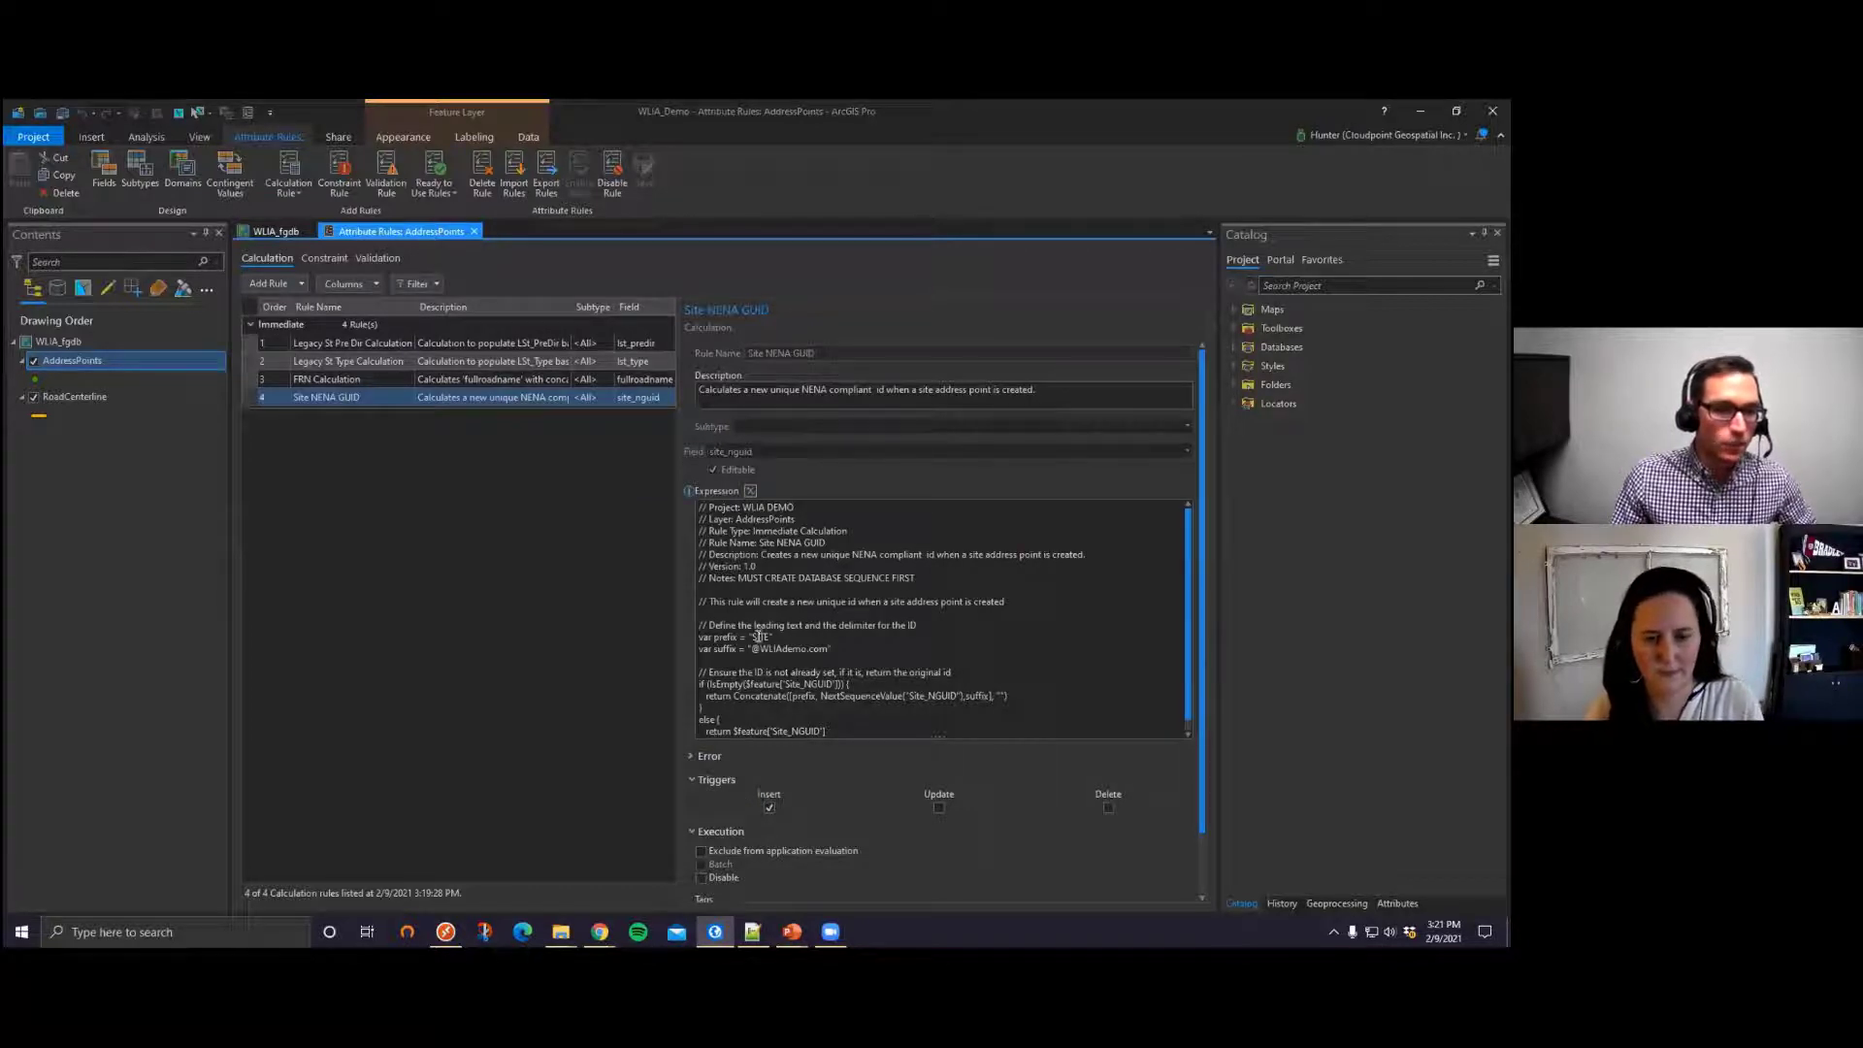
double_click(794, 649)
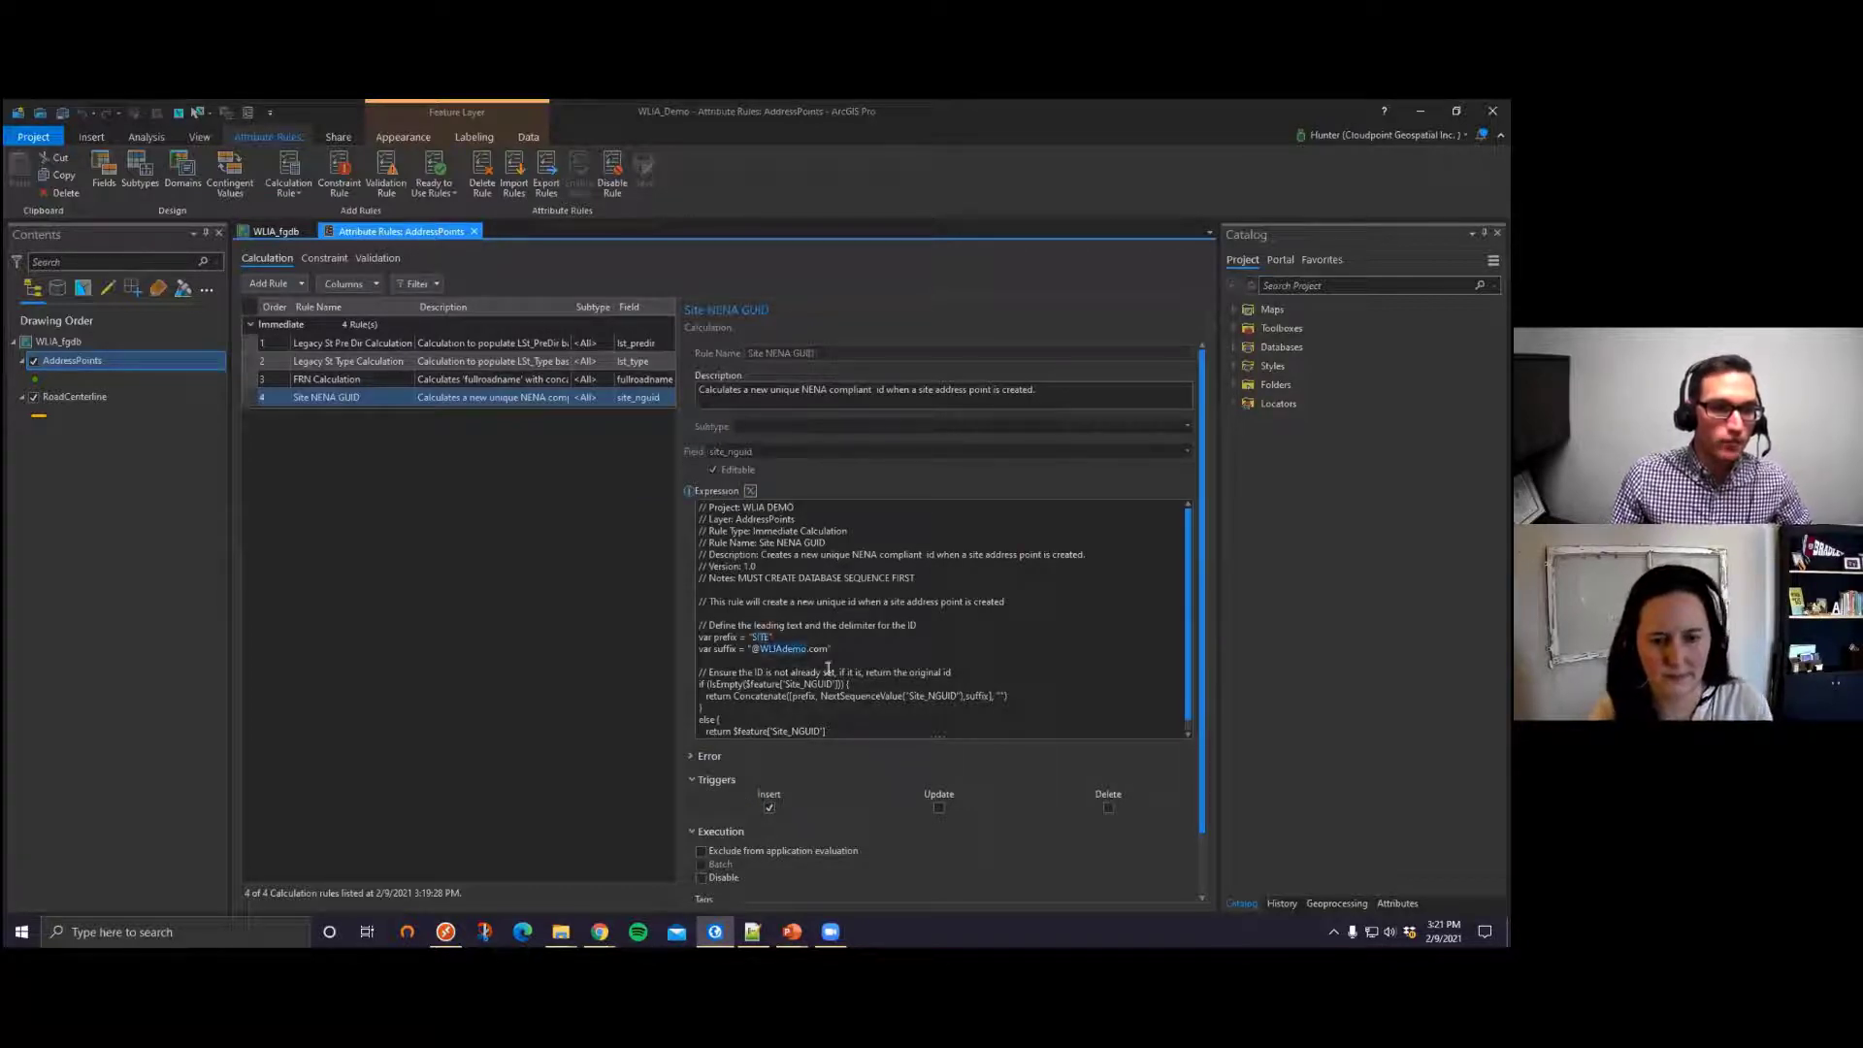
left_click(840, 646)
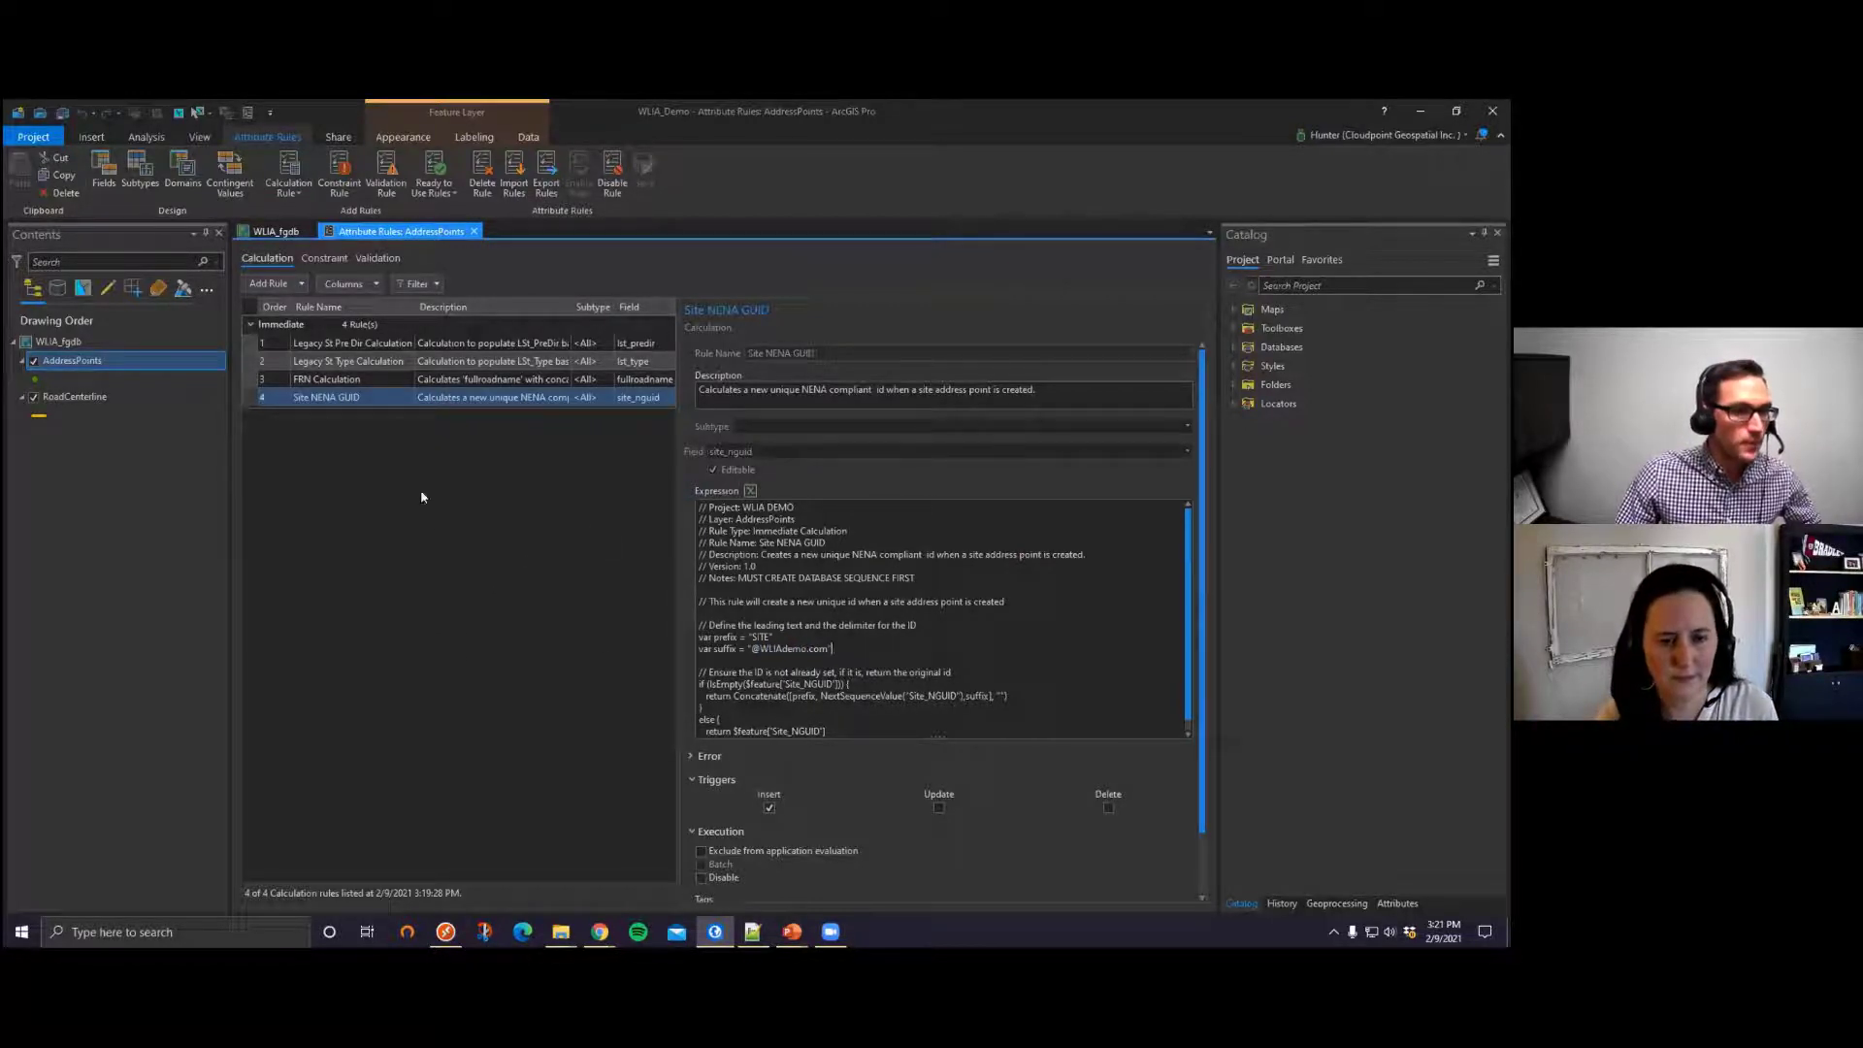
Step: Add a new immediate calculation rule to AddressPoints with the expression Geometry($feature).x
left_click(300, 284)
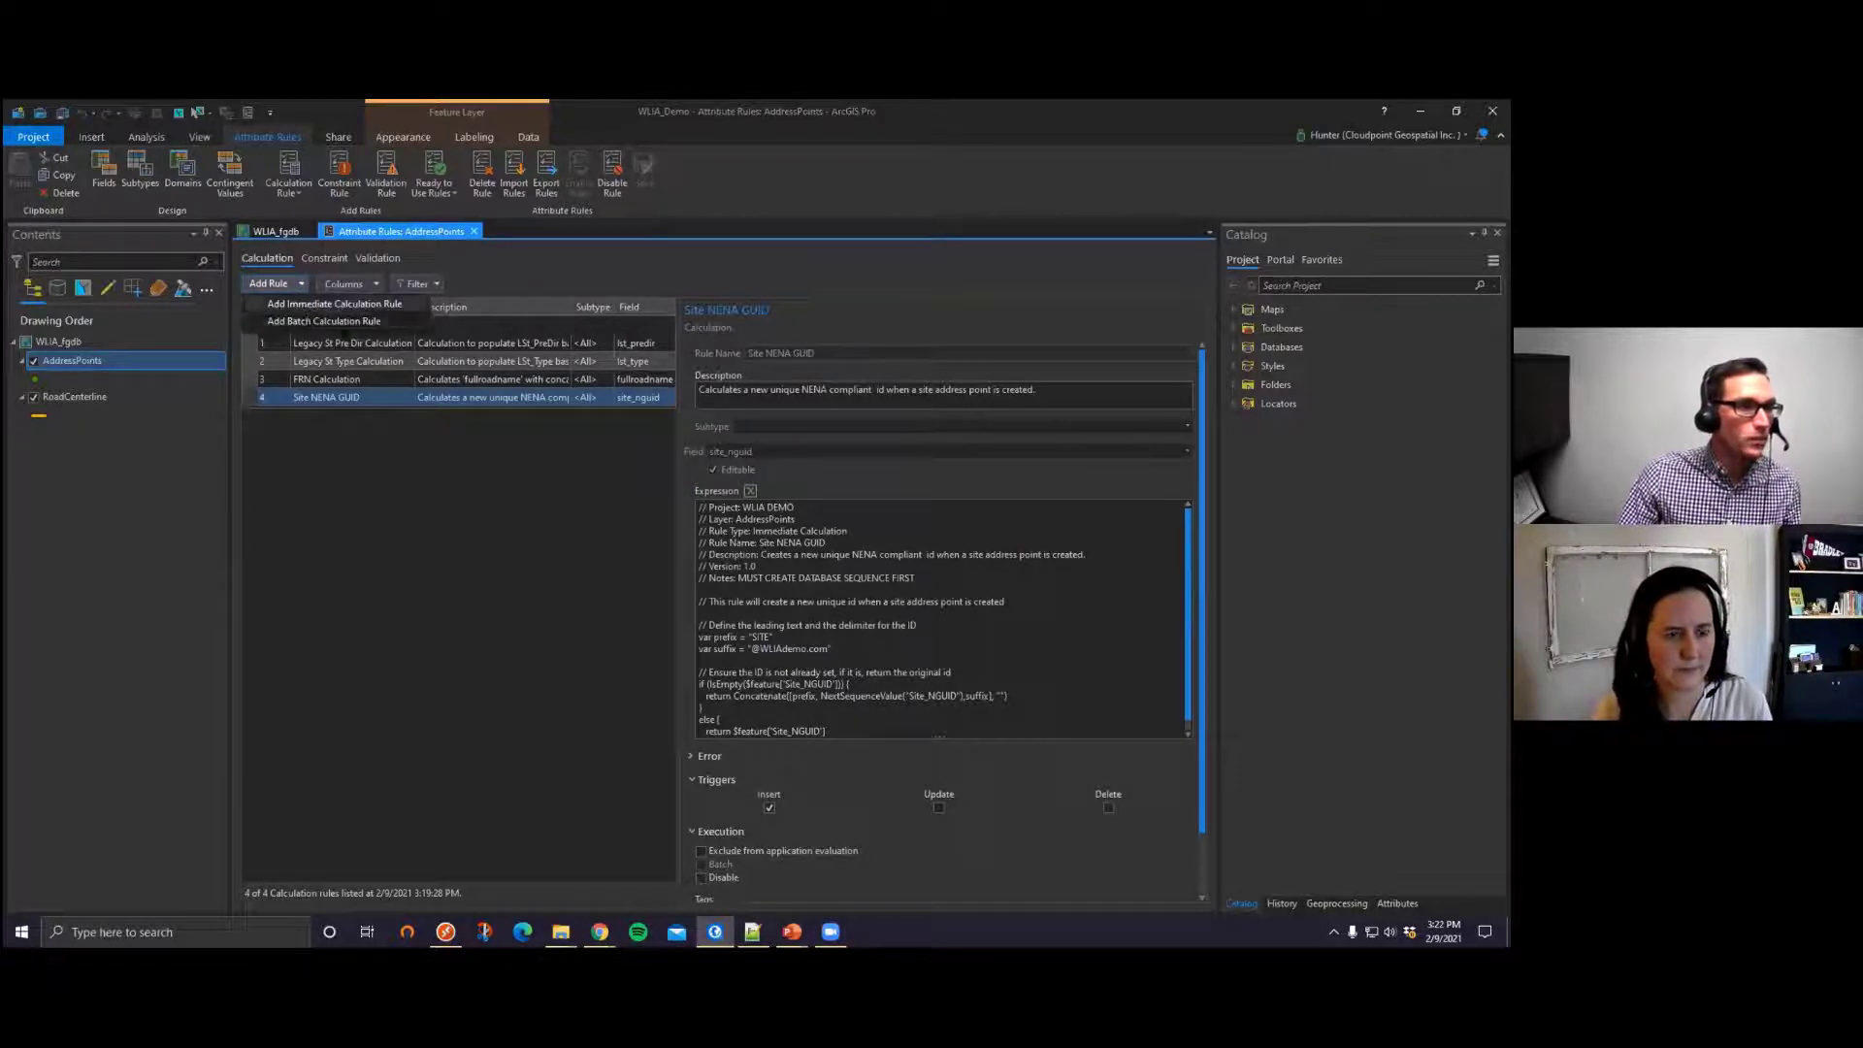
left_click(333, 304)
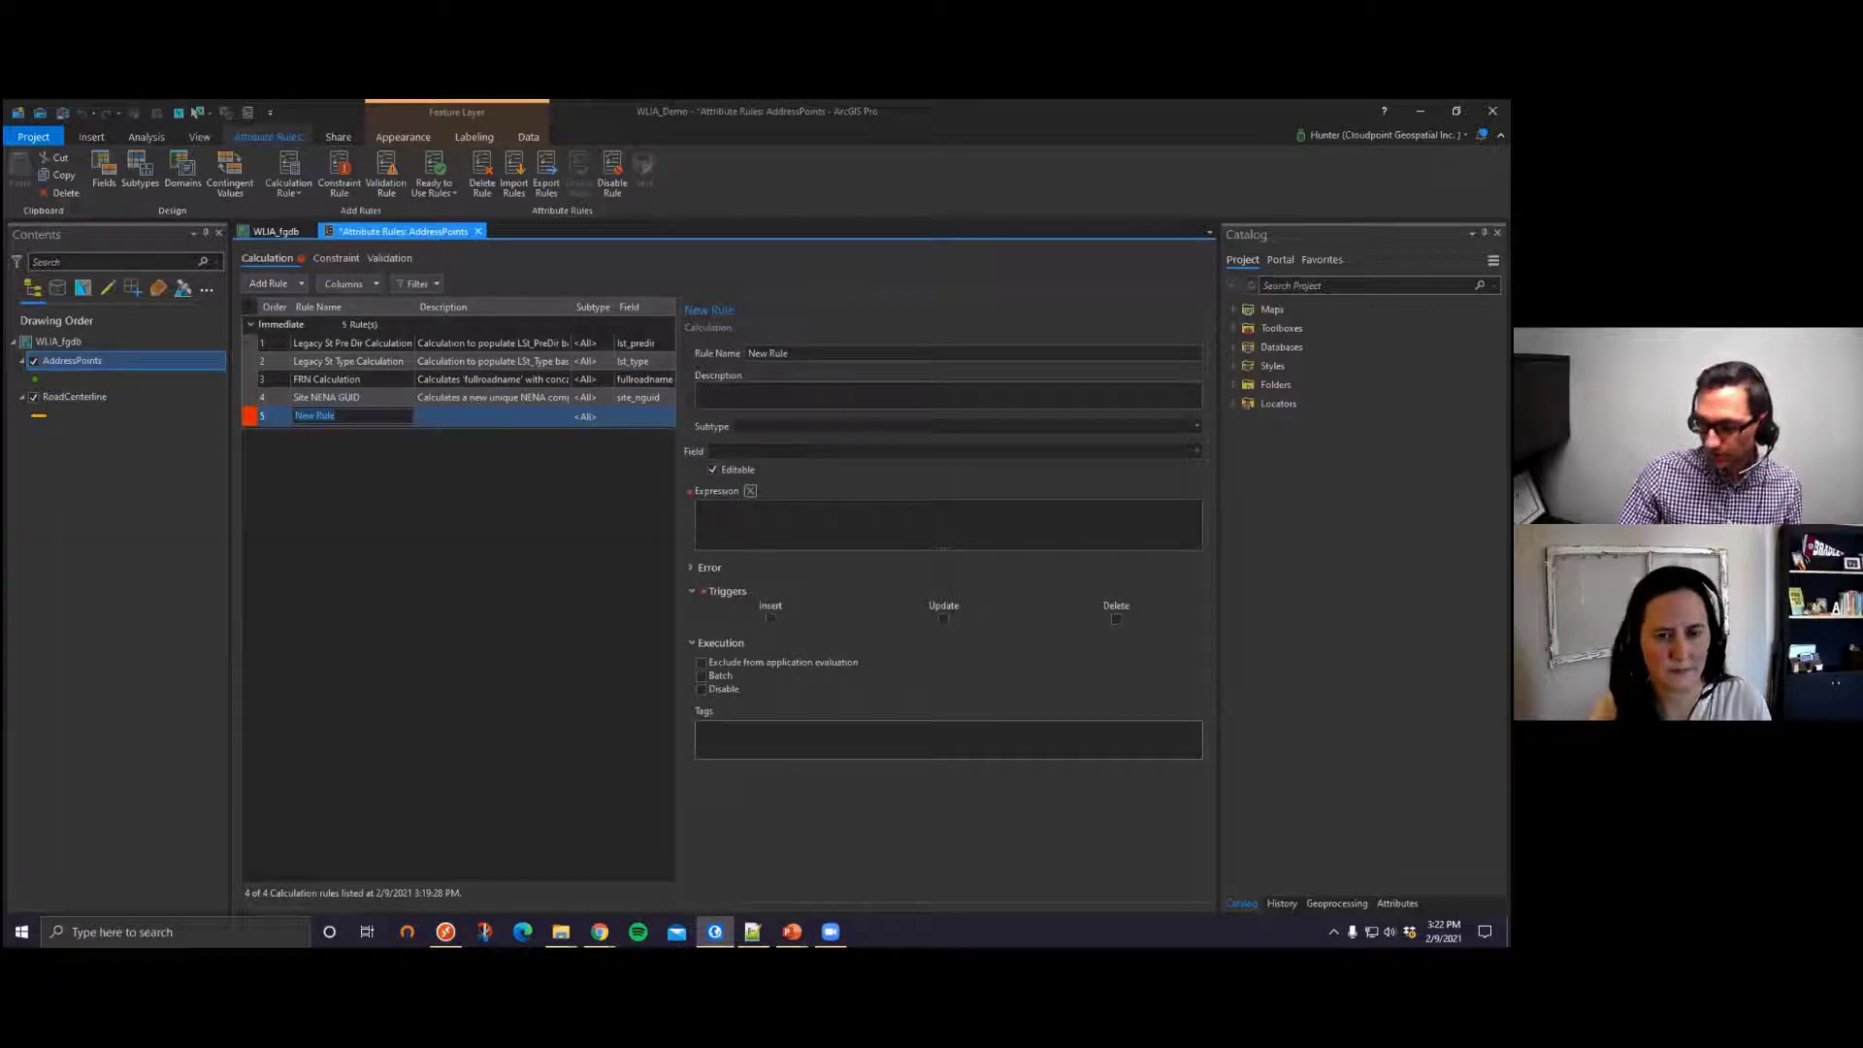
key("alt+Tab")
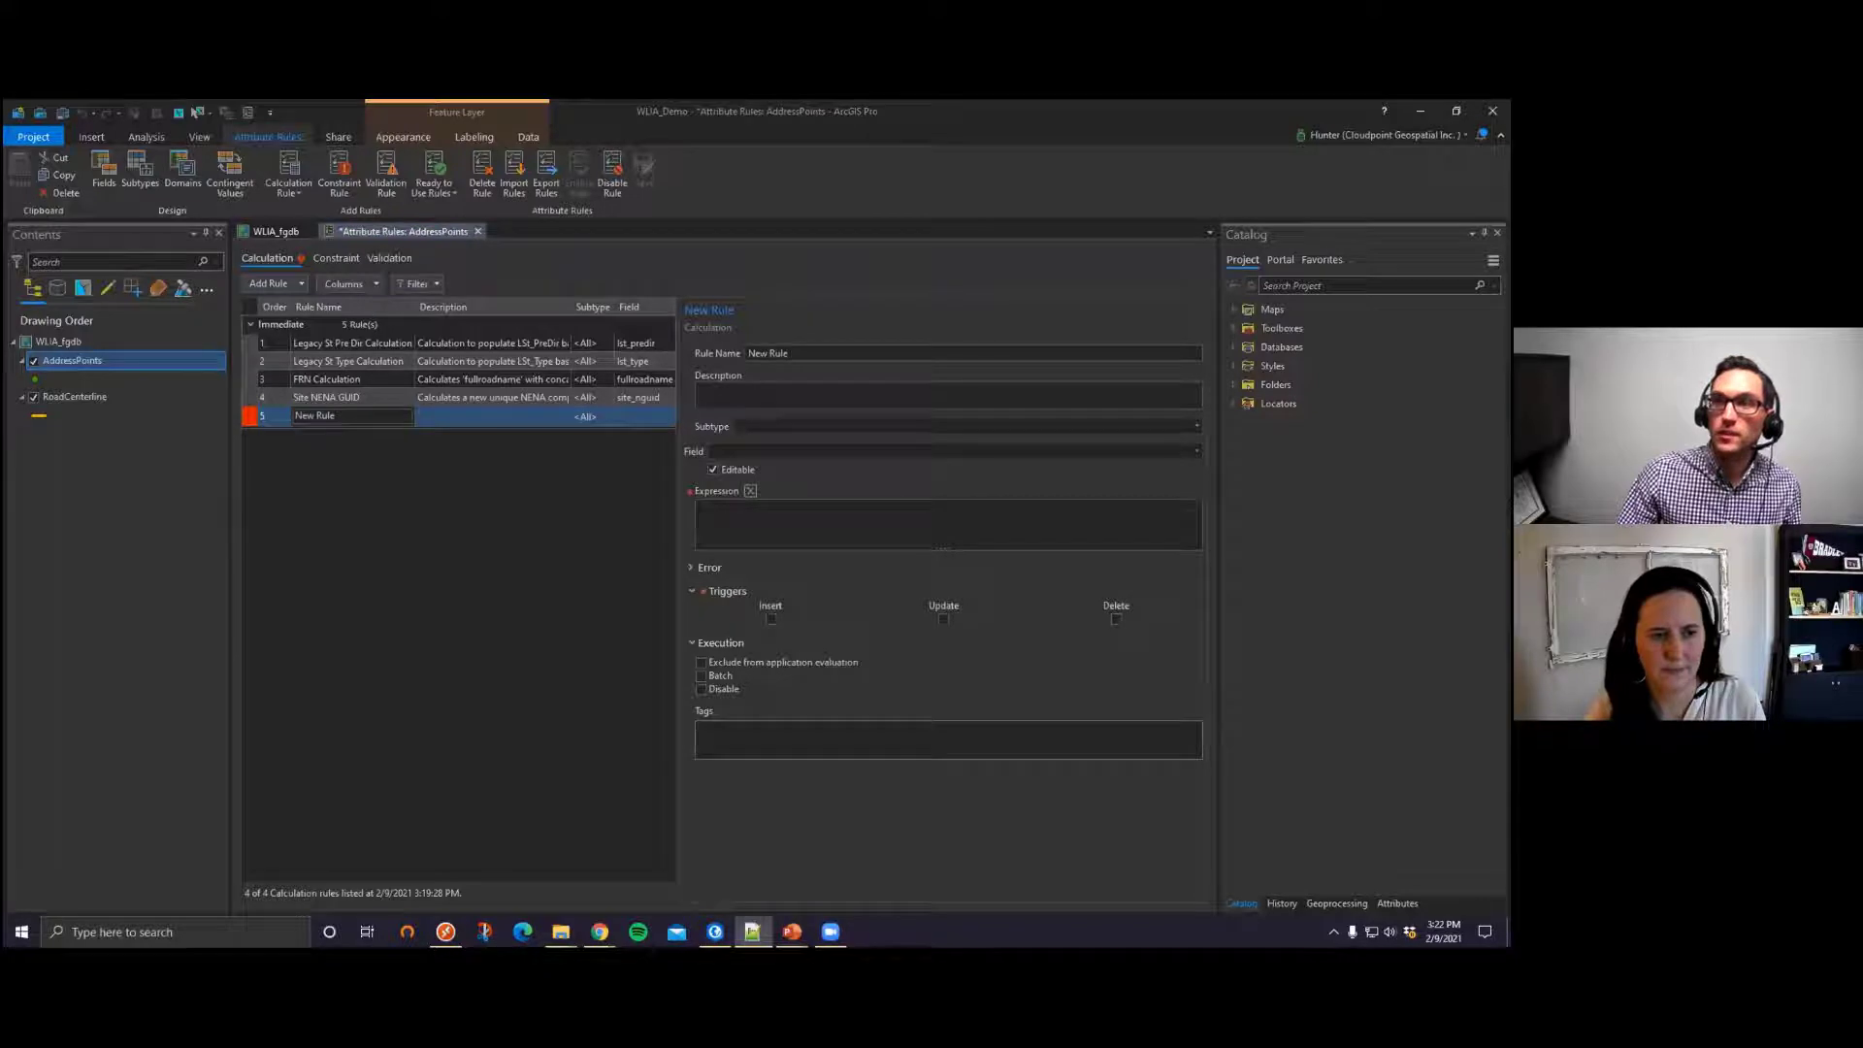
left_click(769, 525)
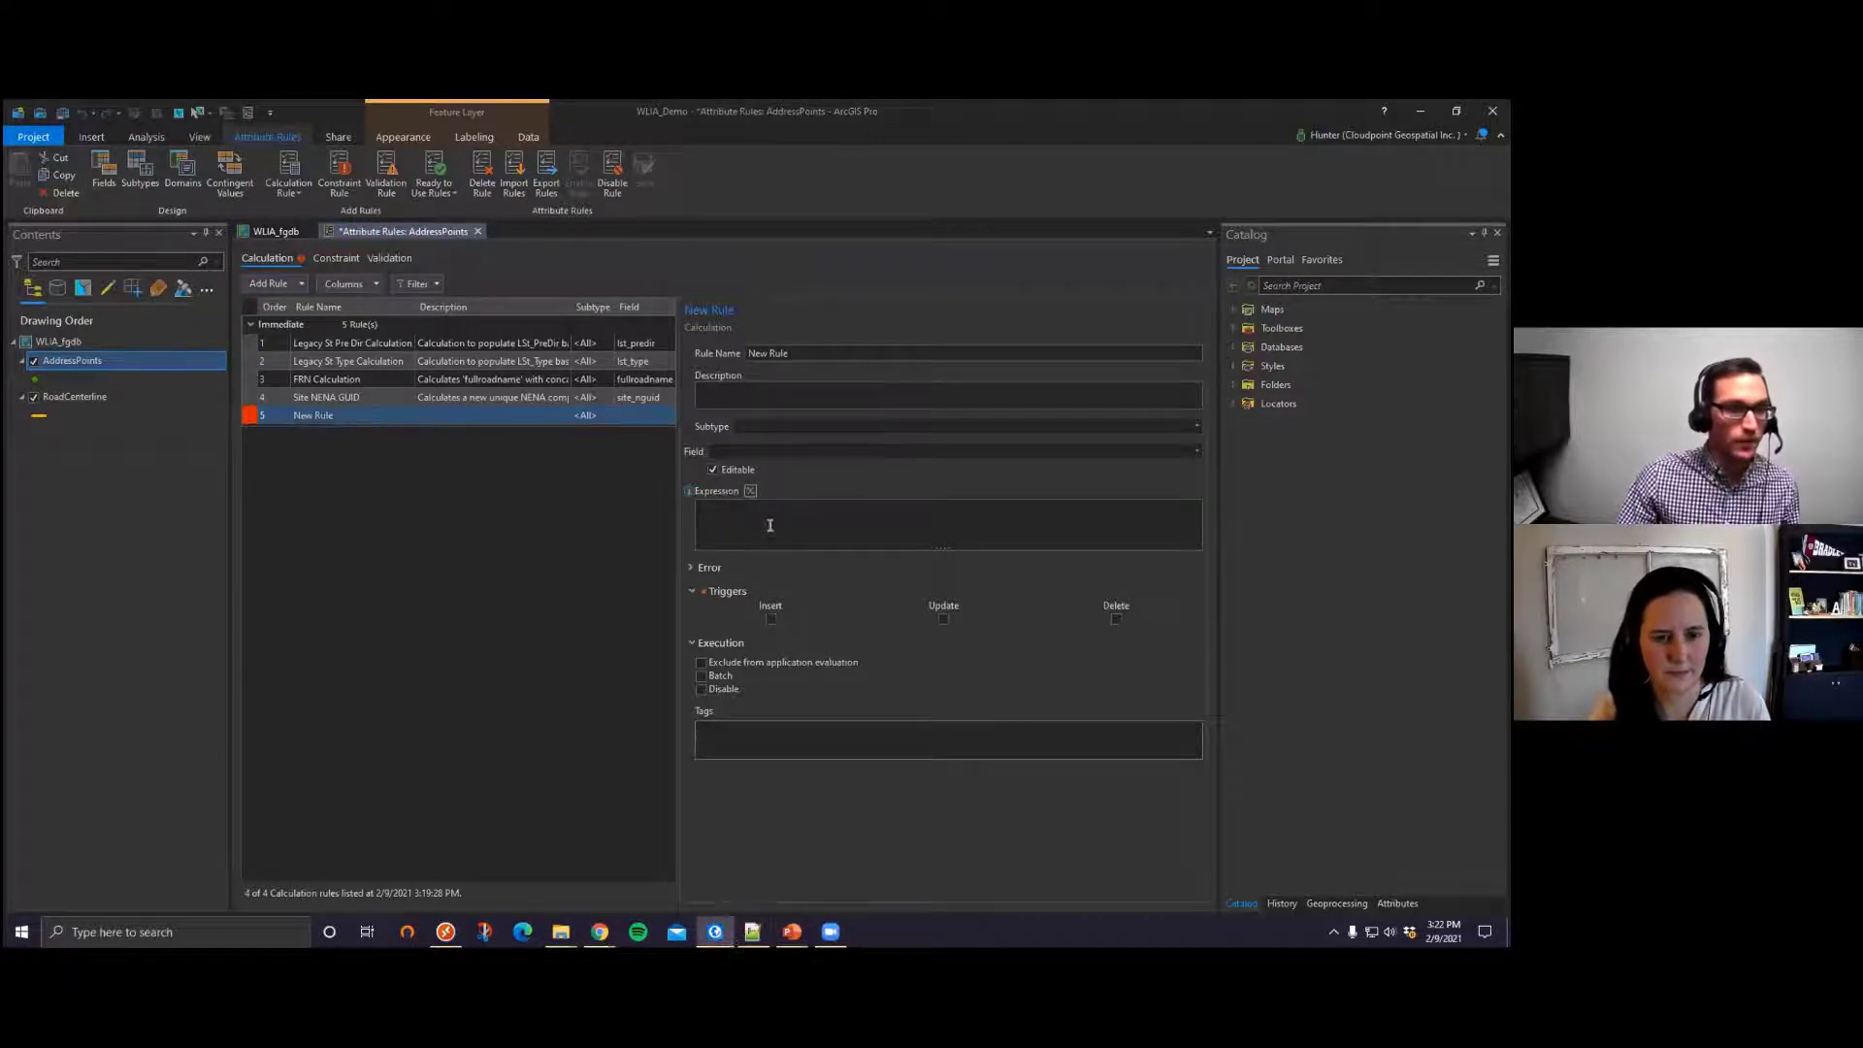
type("Geometry($feature).x")
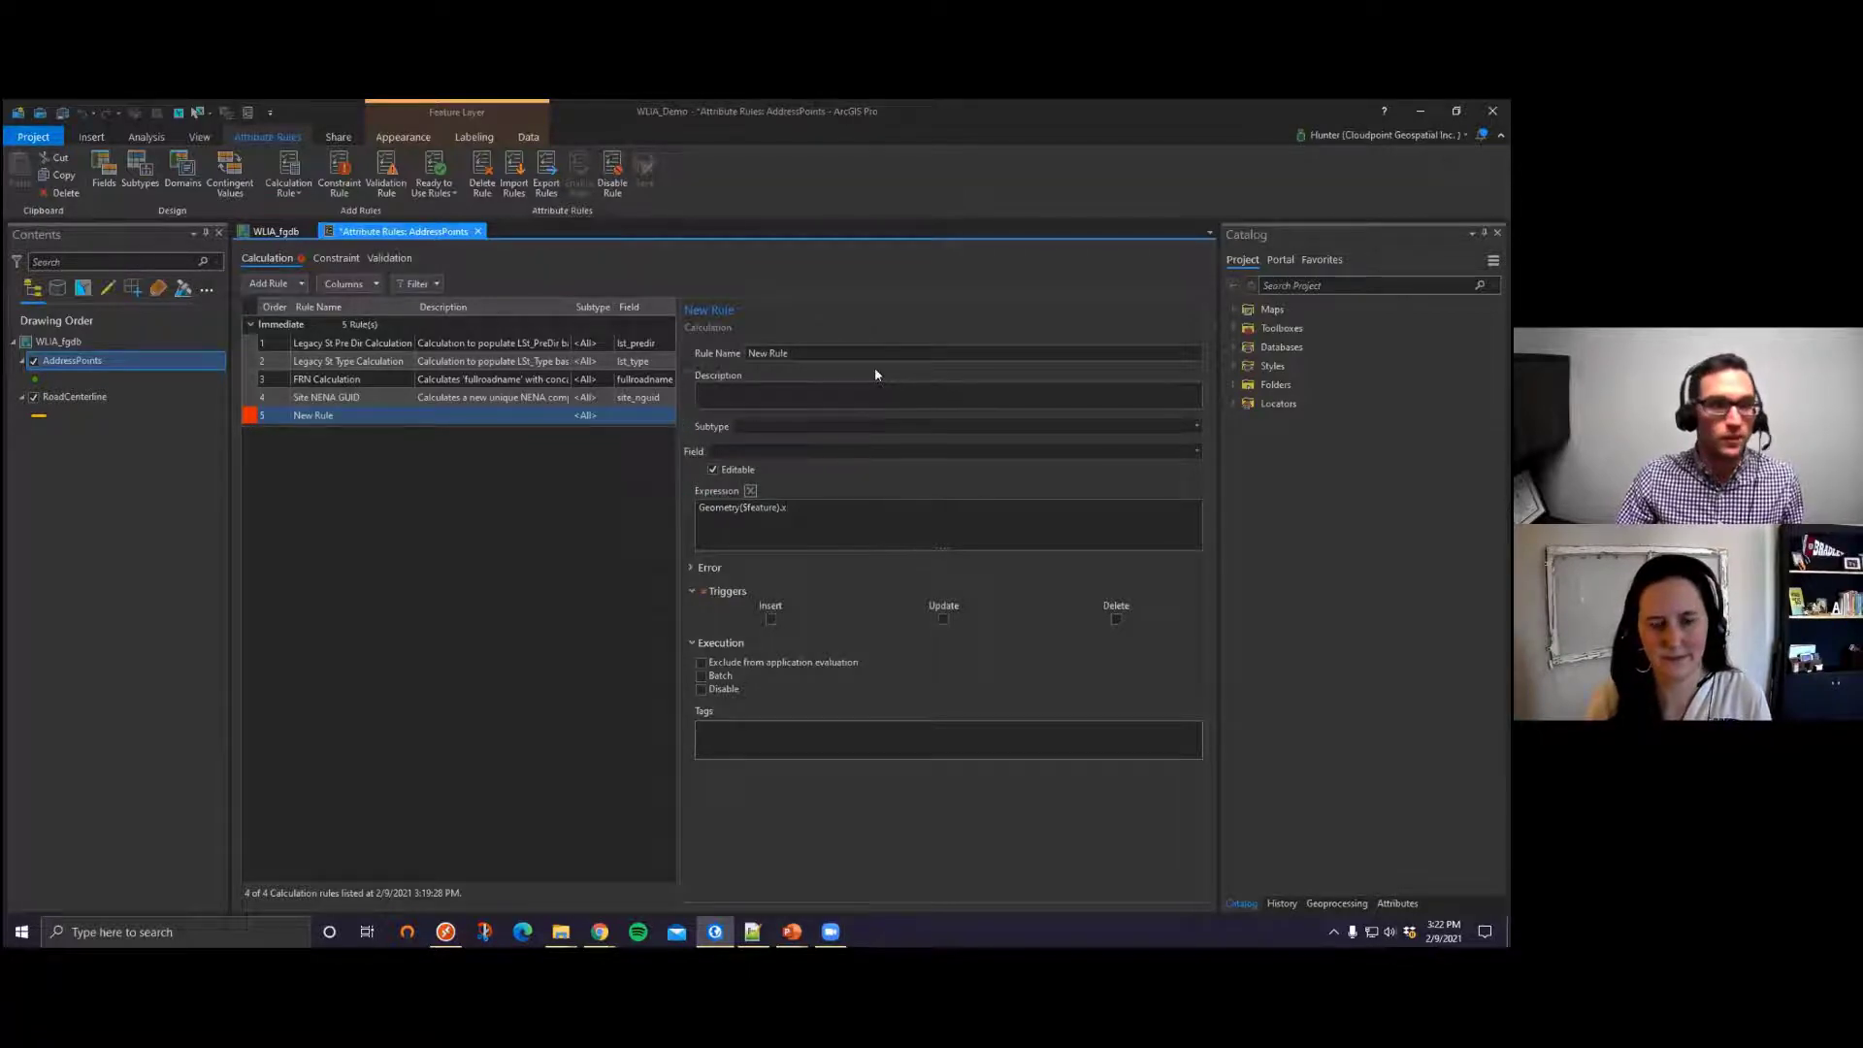
Step: Name the new rule "Logitude Calculation"
triple_click(755, 352)
type("Logitud")
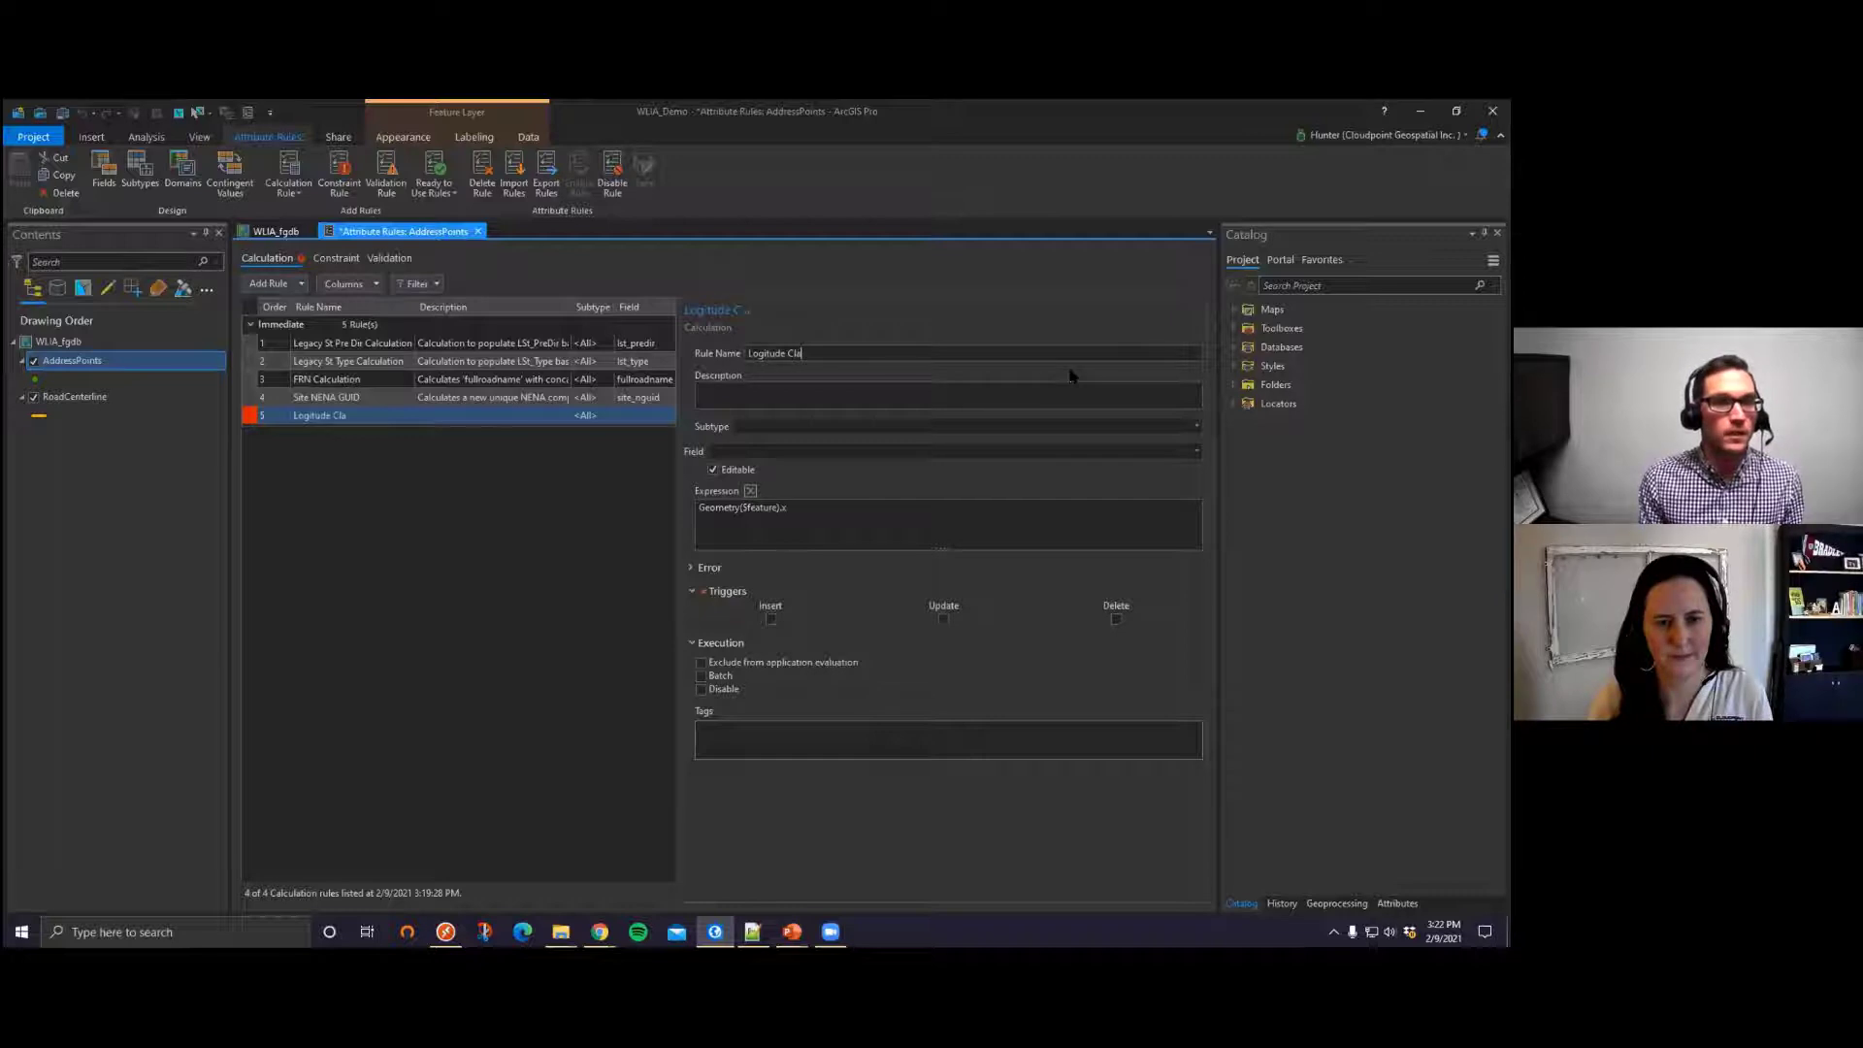
type("e Calcualt")
key("BackSpace")
key("BackSpace")
key("BackSpace")
key("BackSpace")
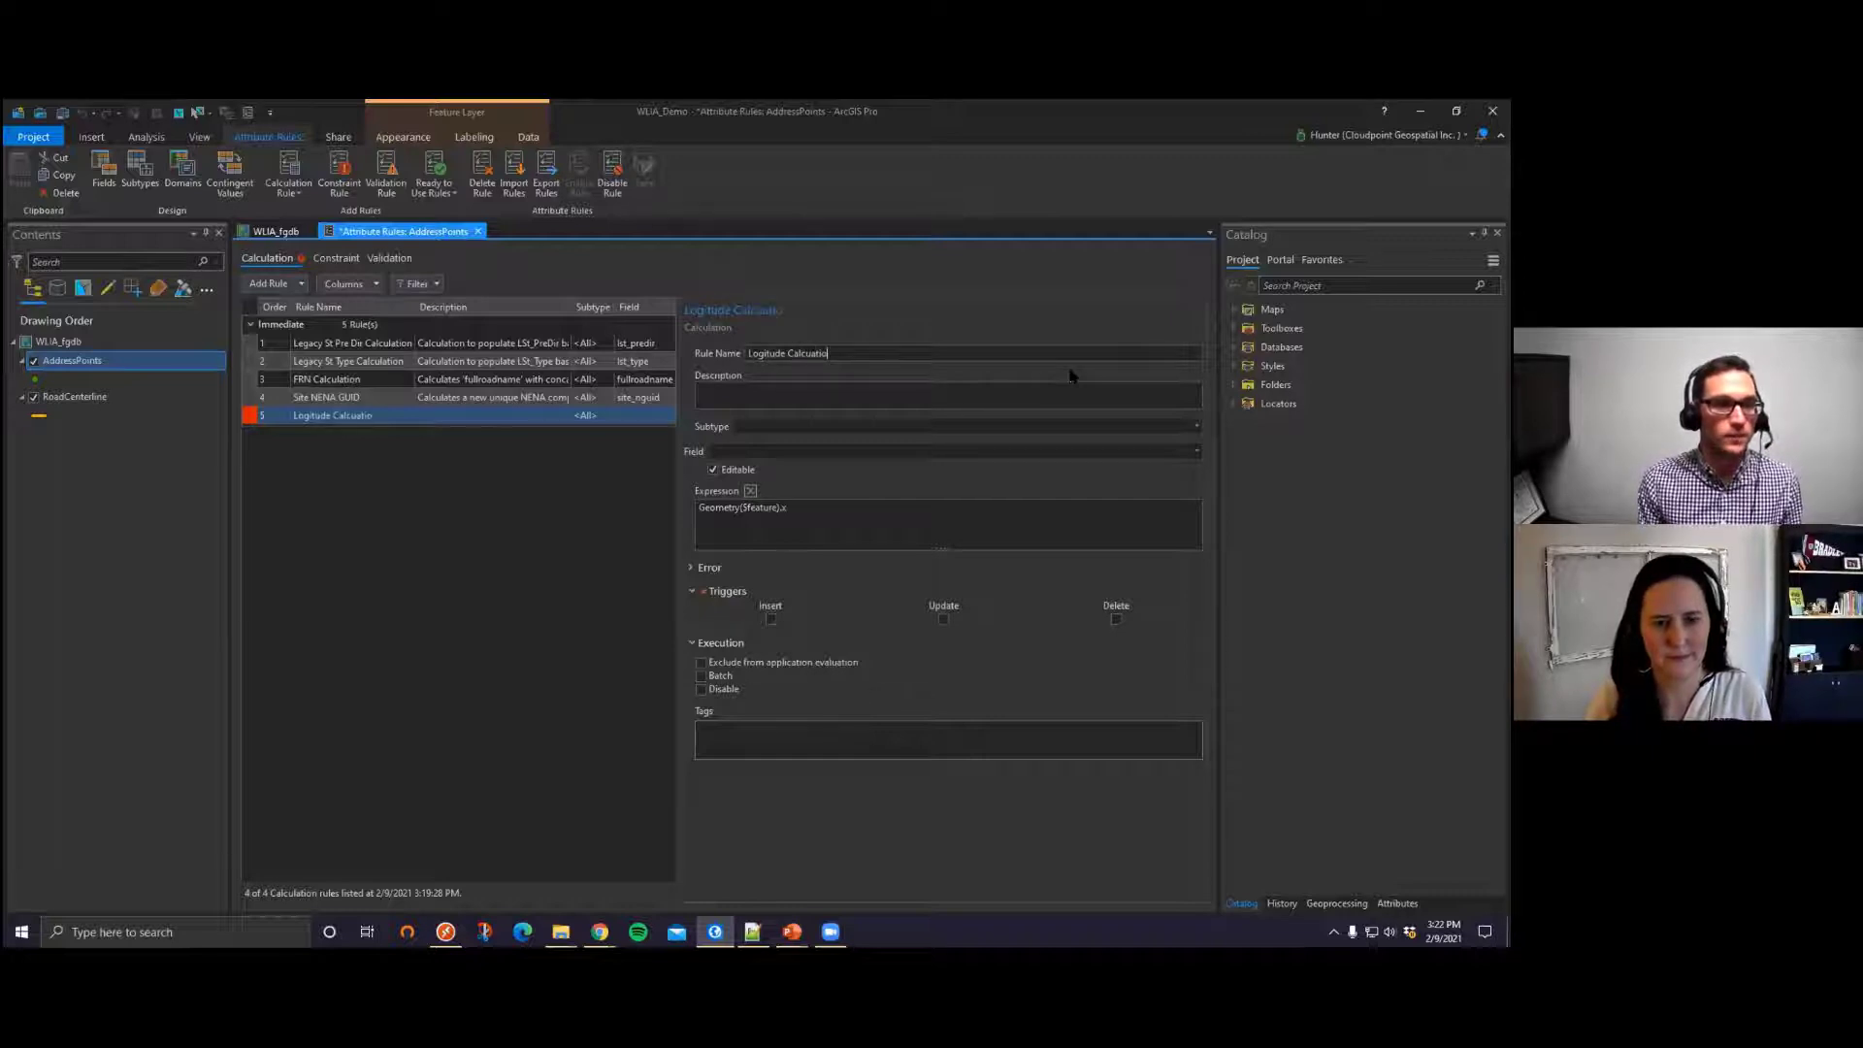
type("ulation")
key("Tab")
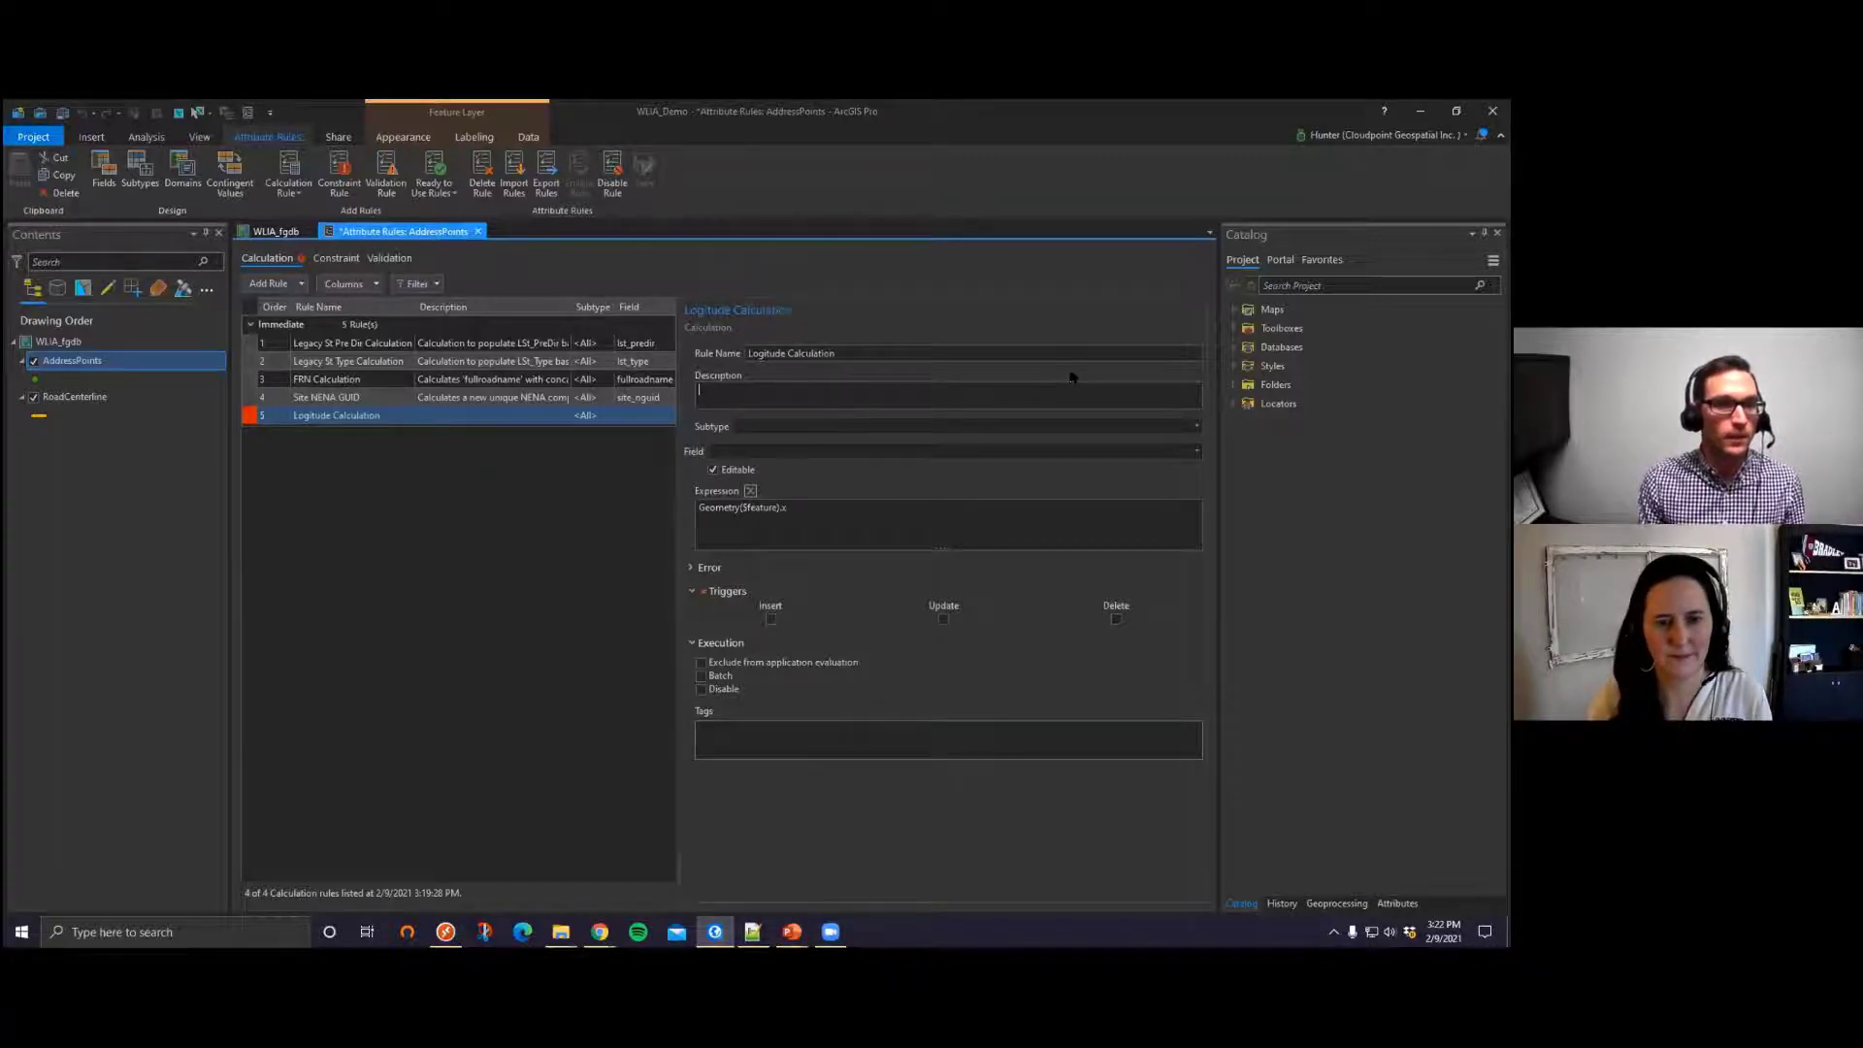
Step: Describe the longitude rule as "Populates Long" and assign it to the long field
type("Popula")
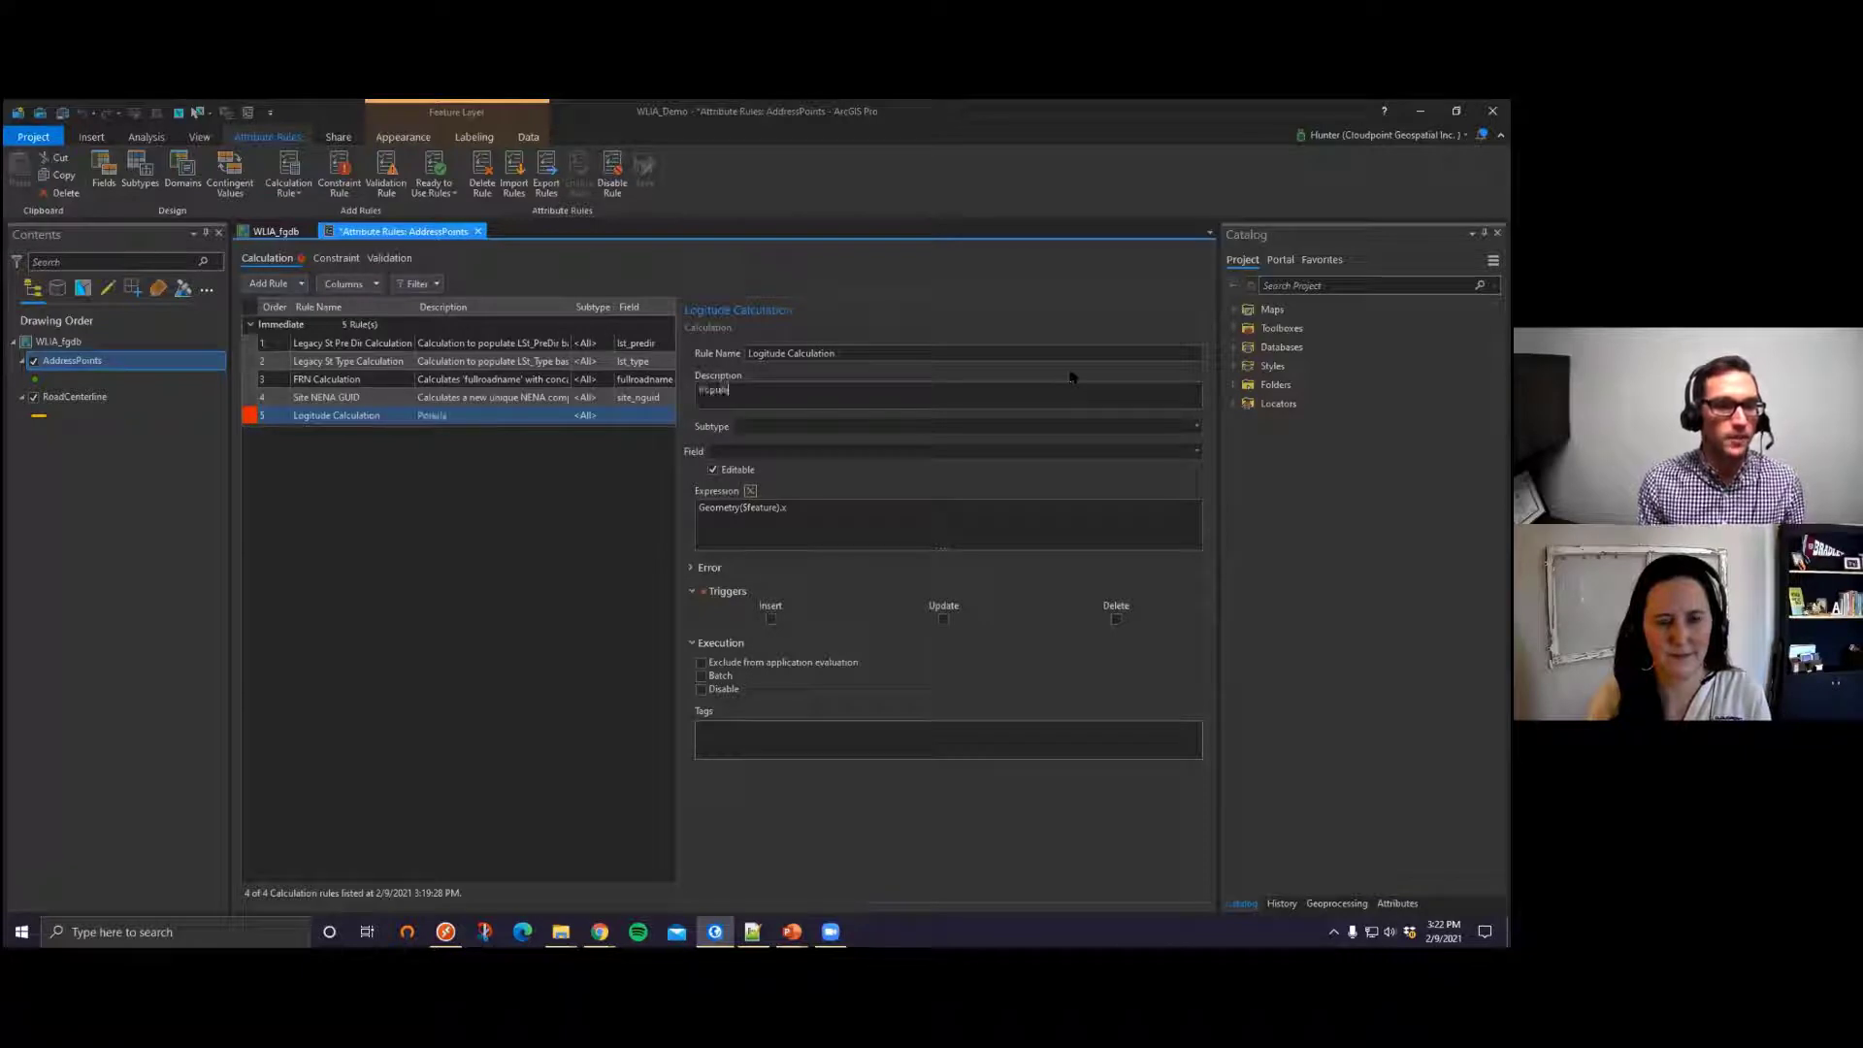
type("tes Long")
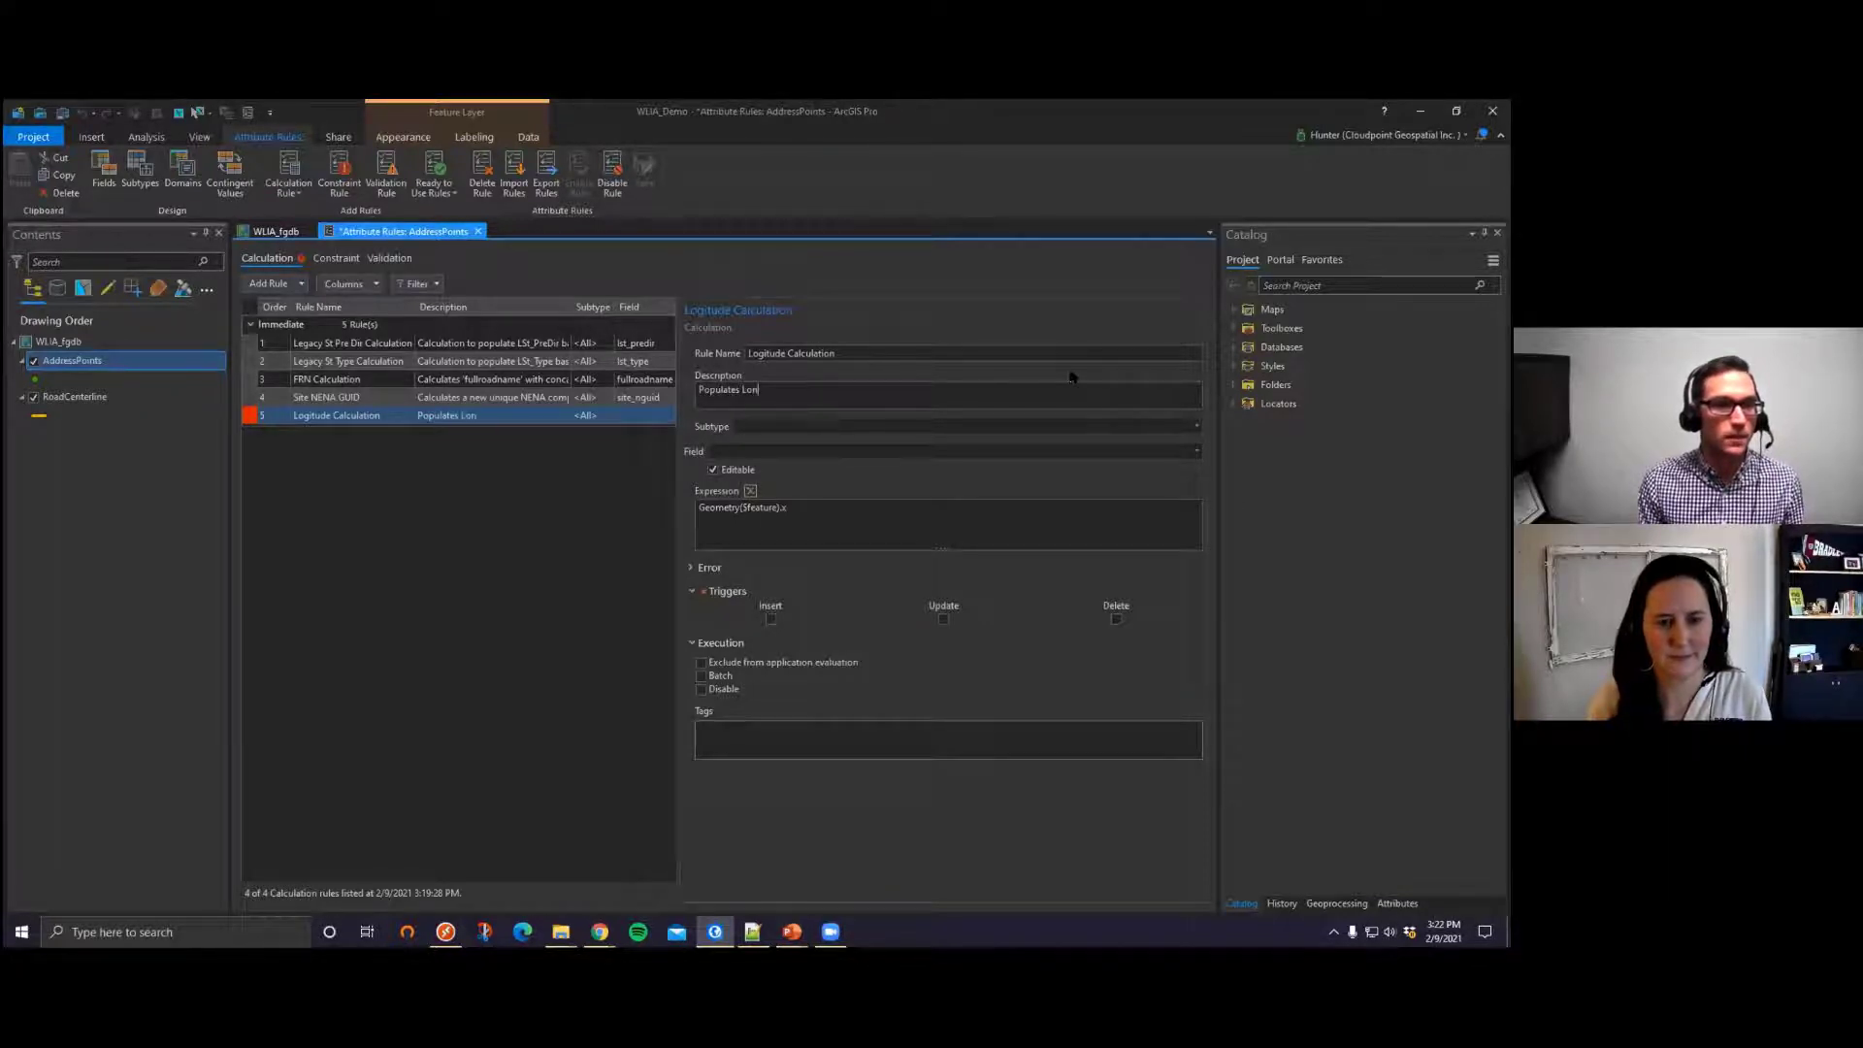
key("Tab")
key("Tab")
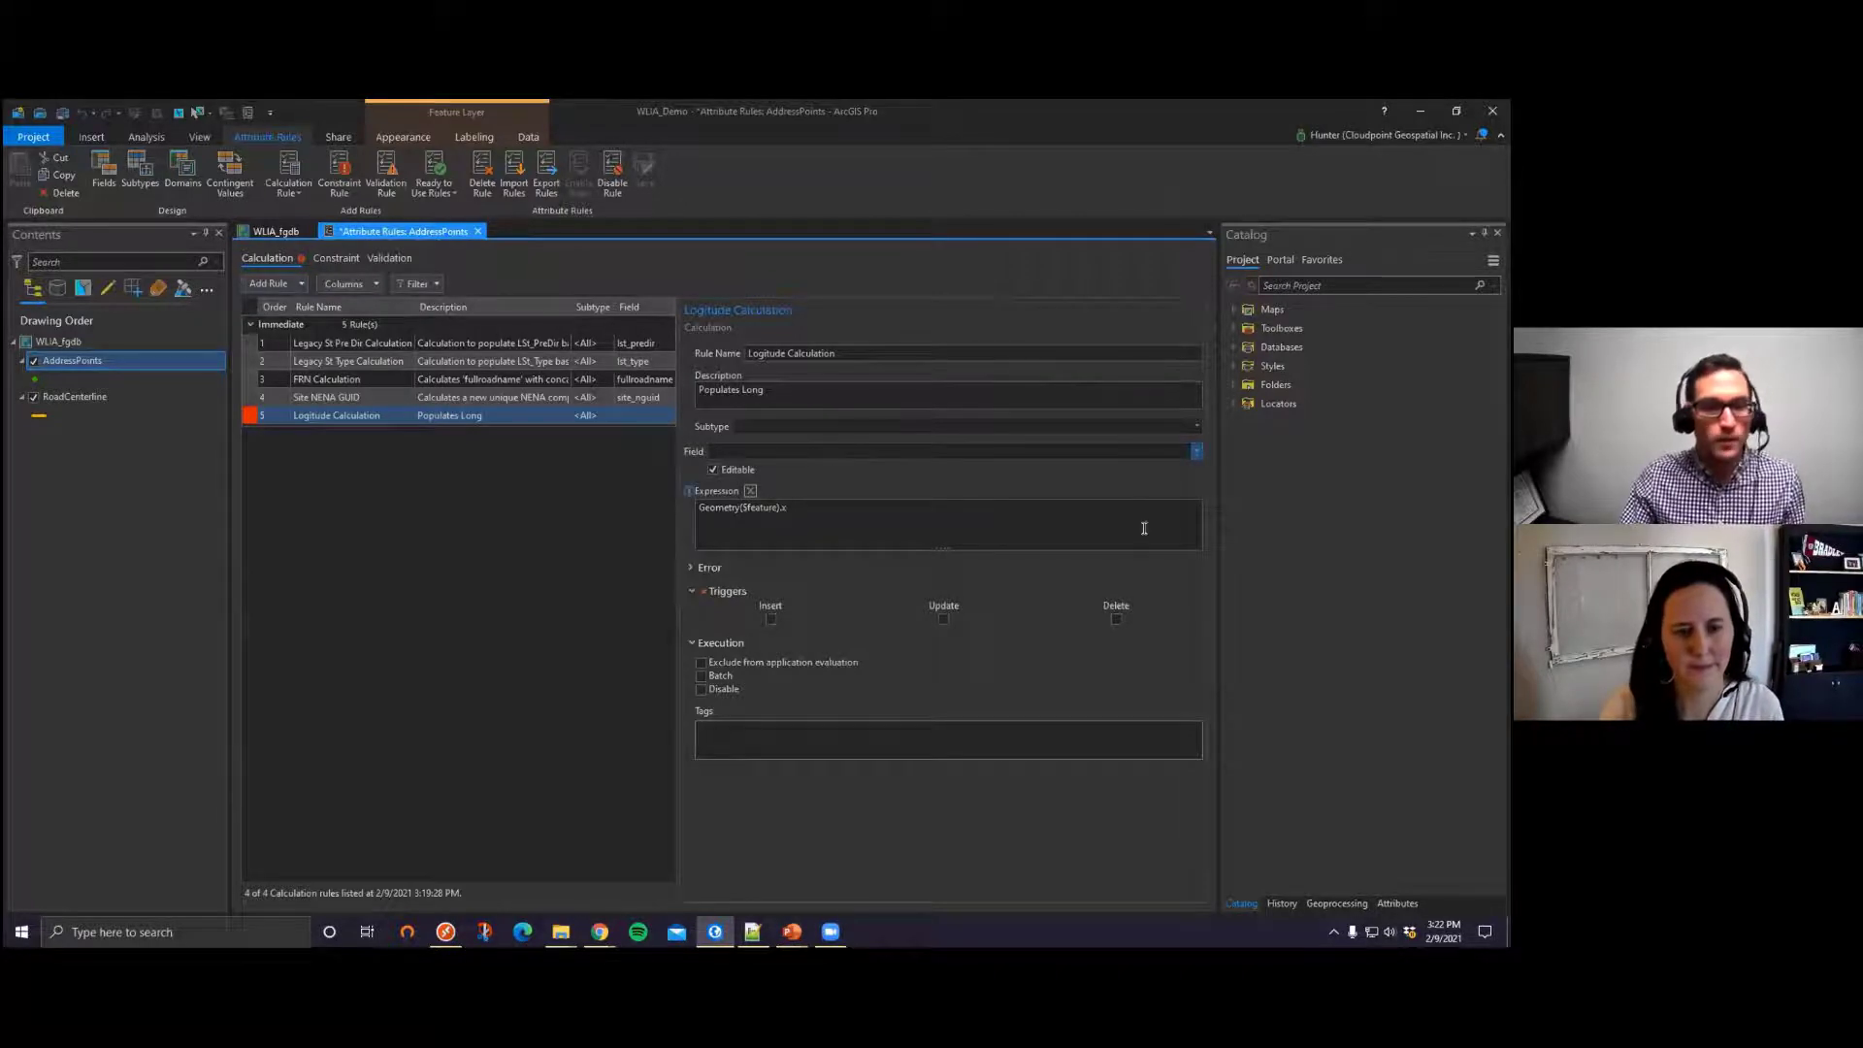
left_click(1197, 452)
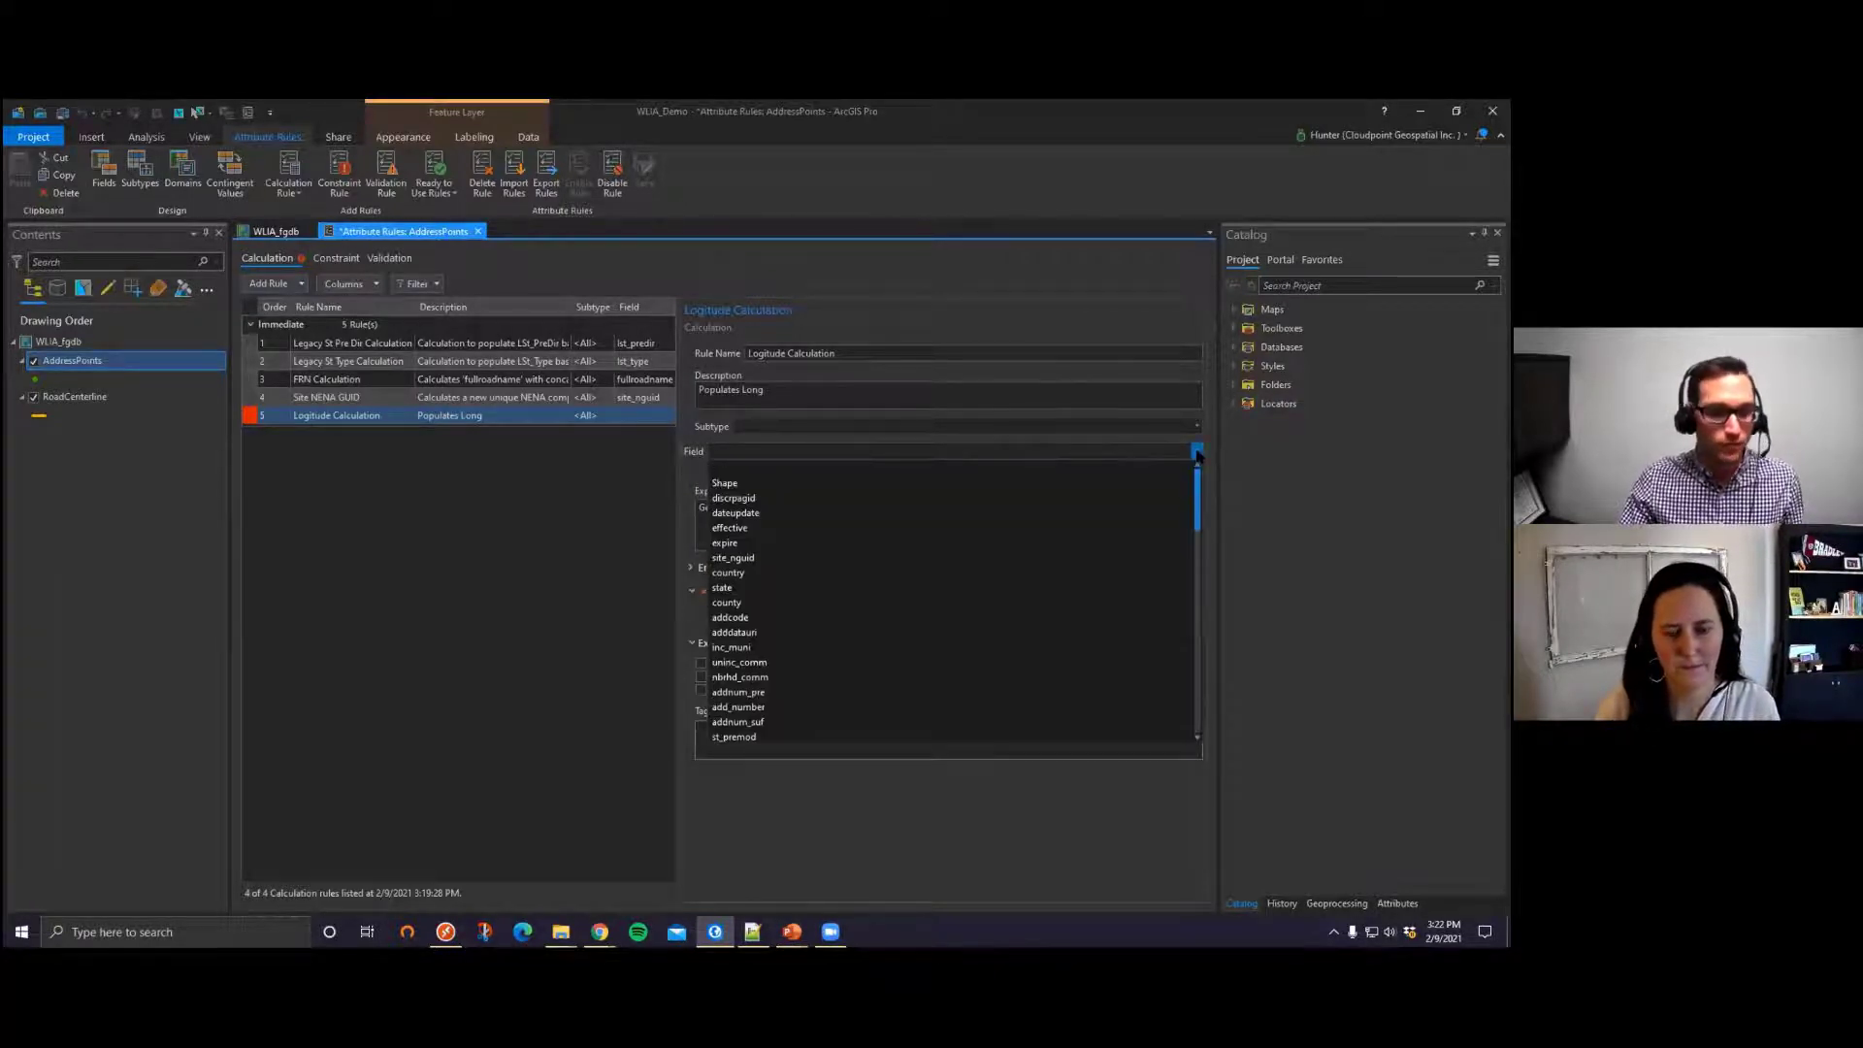
scroll(785, 498, "down", 10)
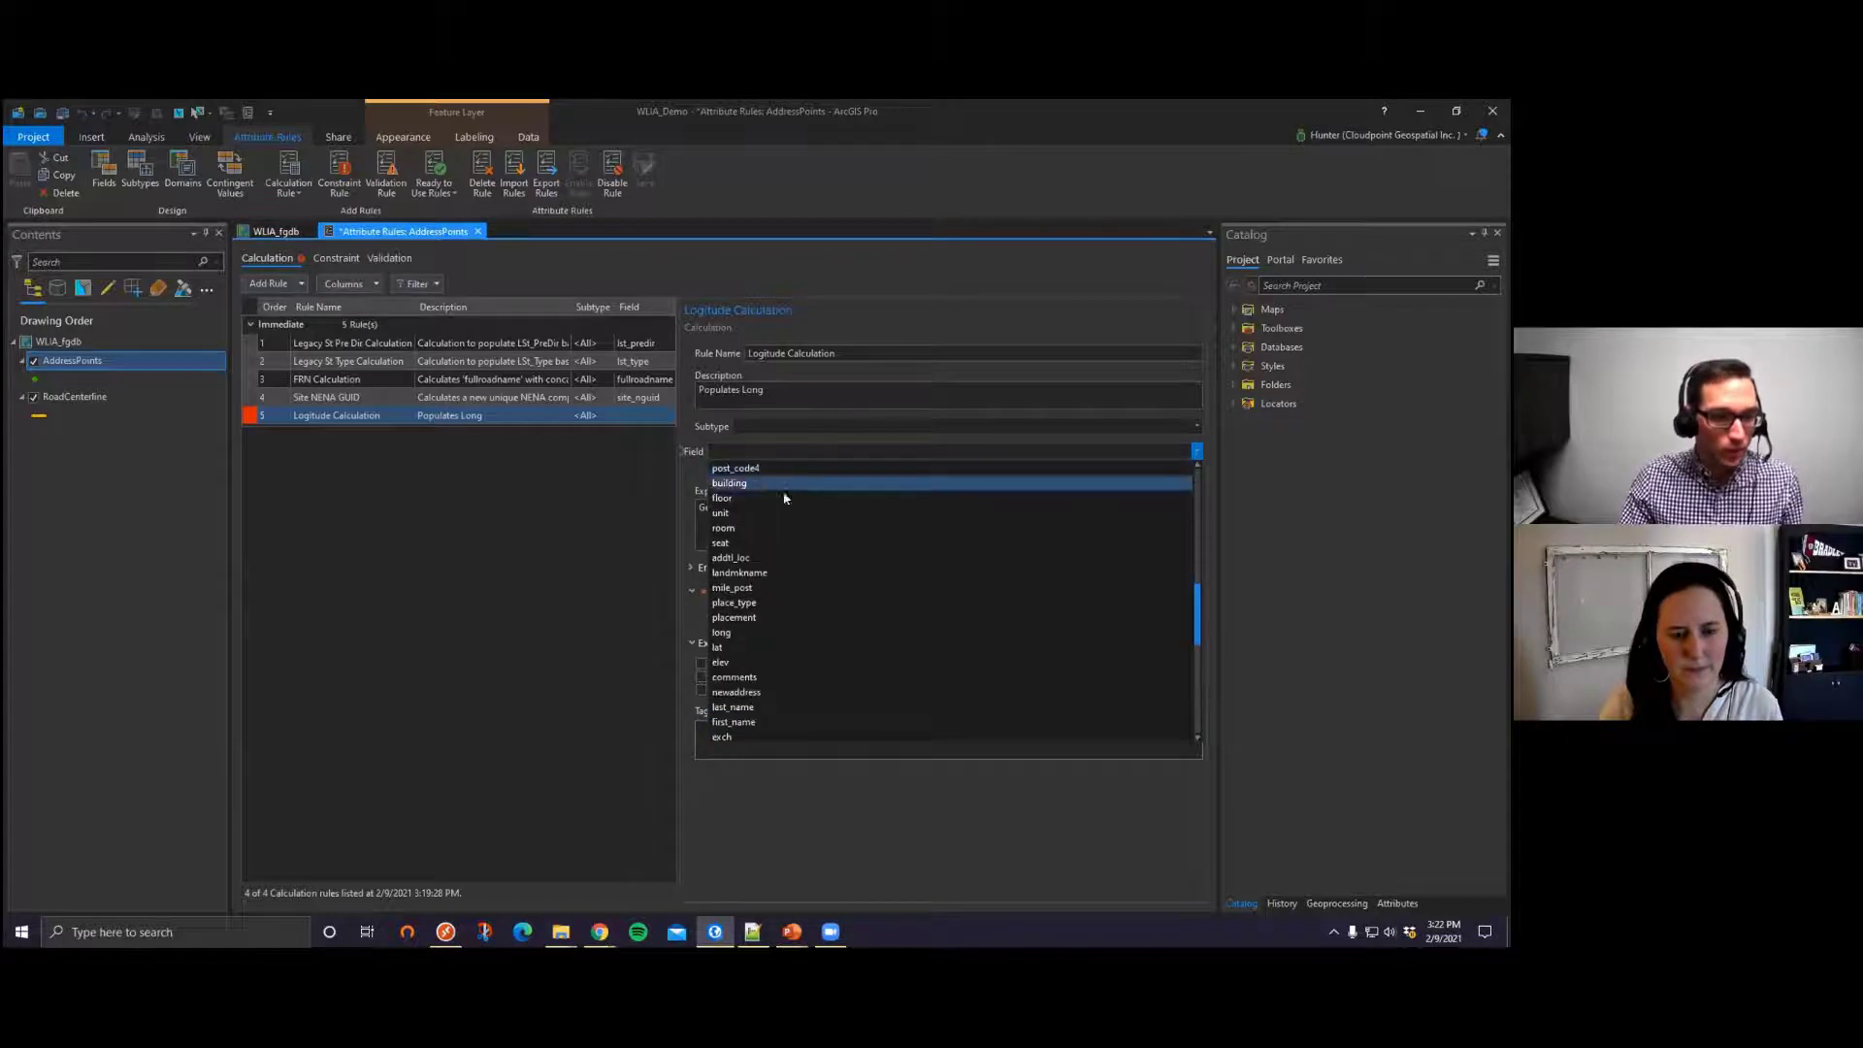
left_click(737, 630)
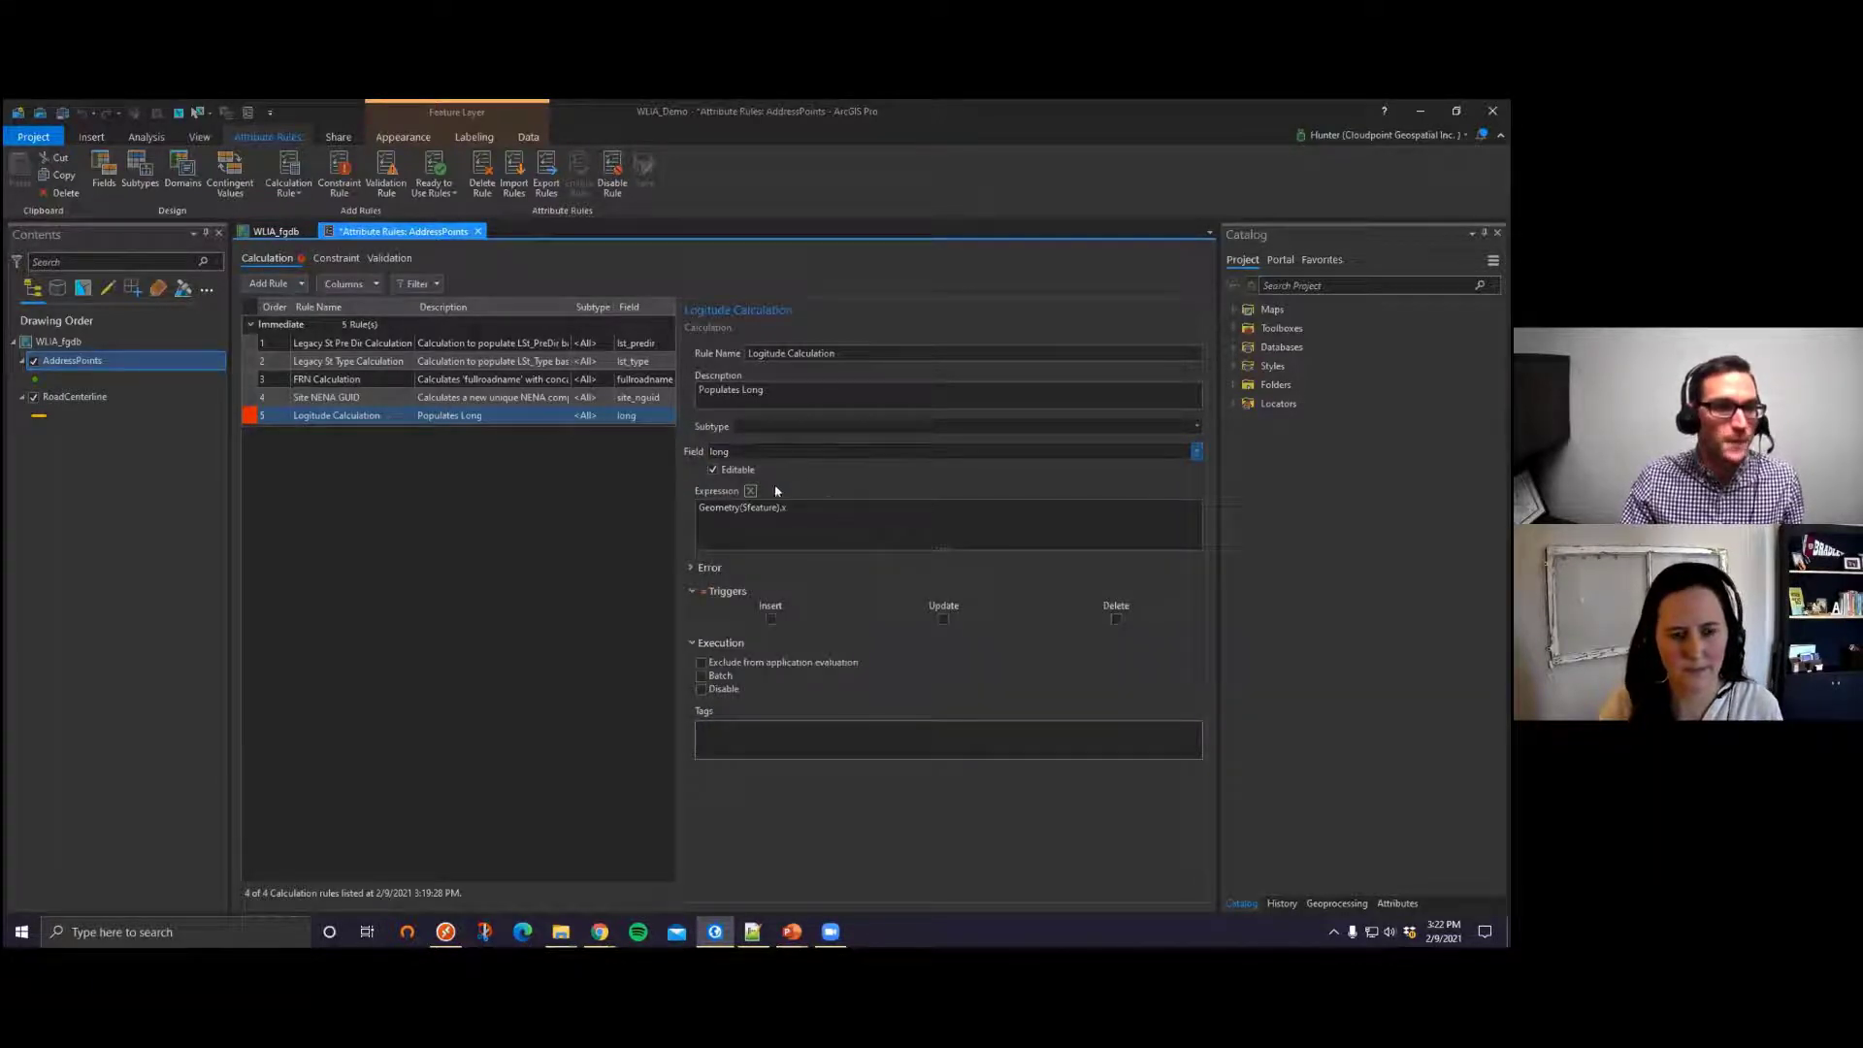
Step: Enable the Insert and Update triggers for the longitude rule and save the attribute rules
left_click(772, 619)
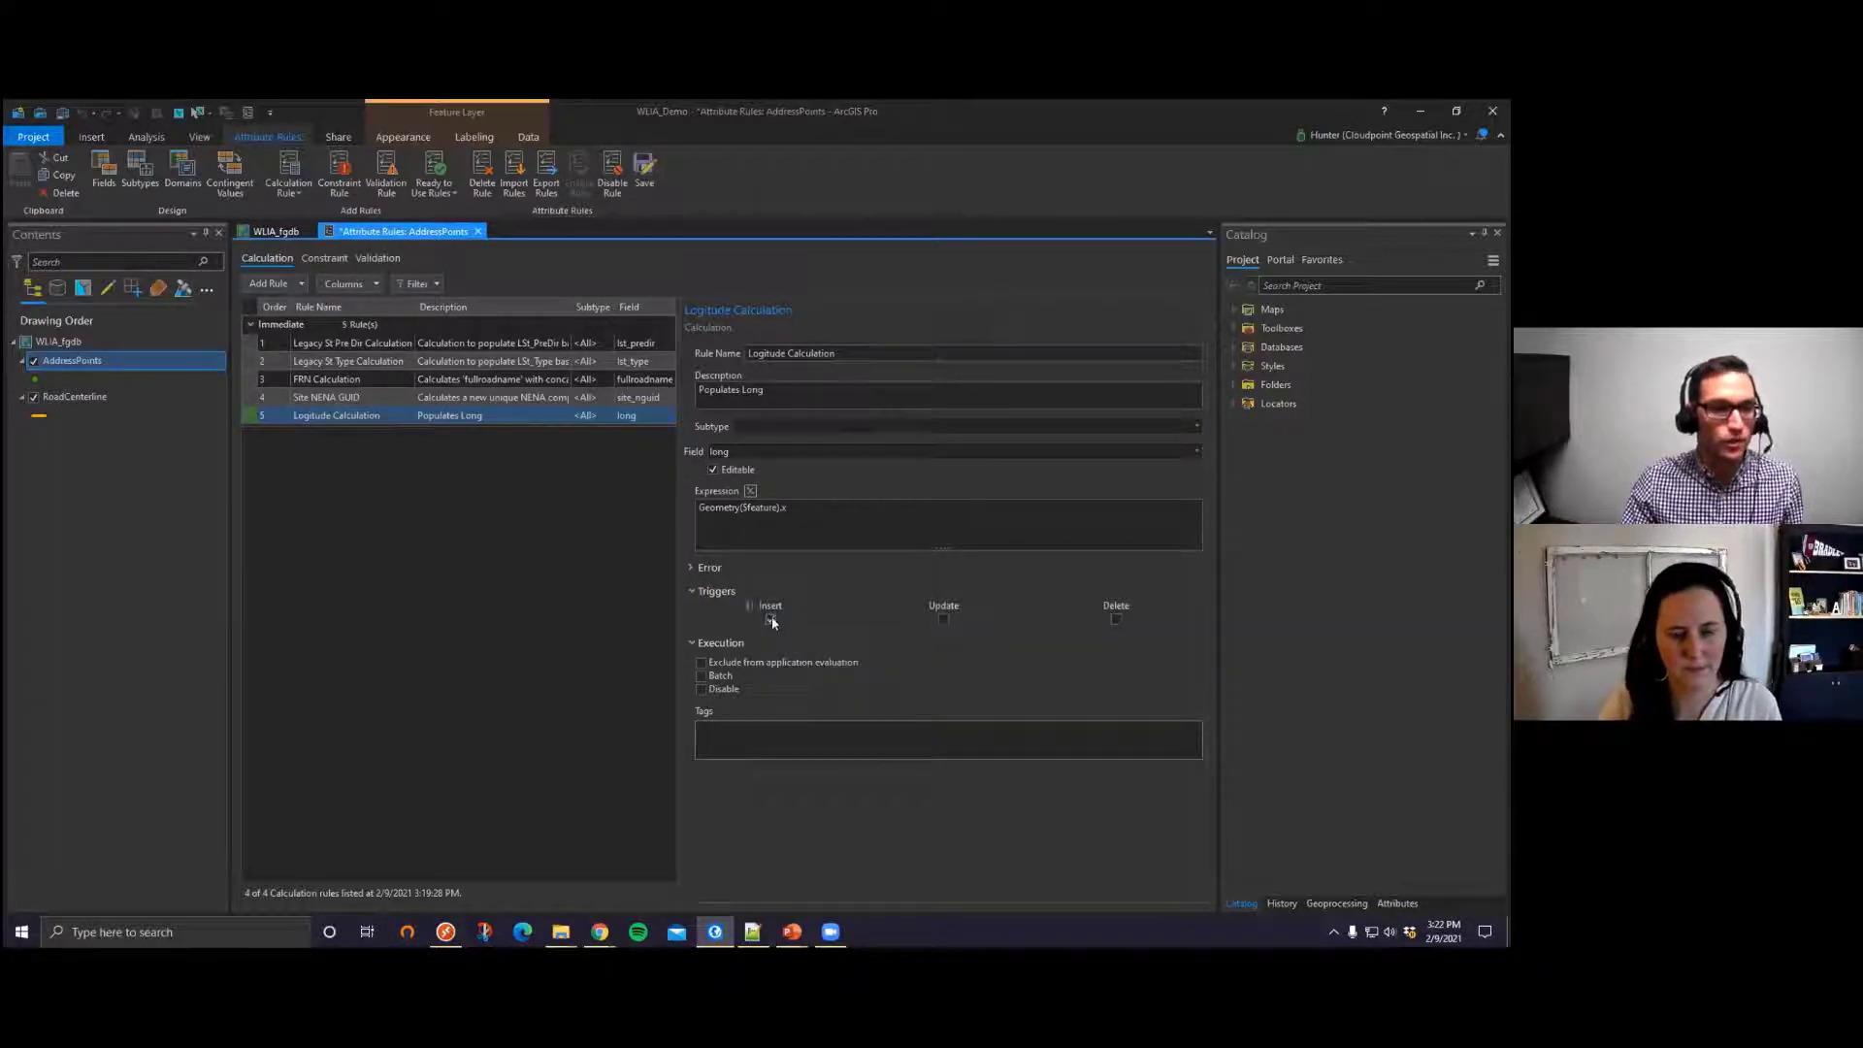
left_click(942, 619)
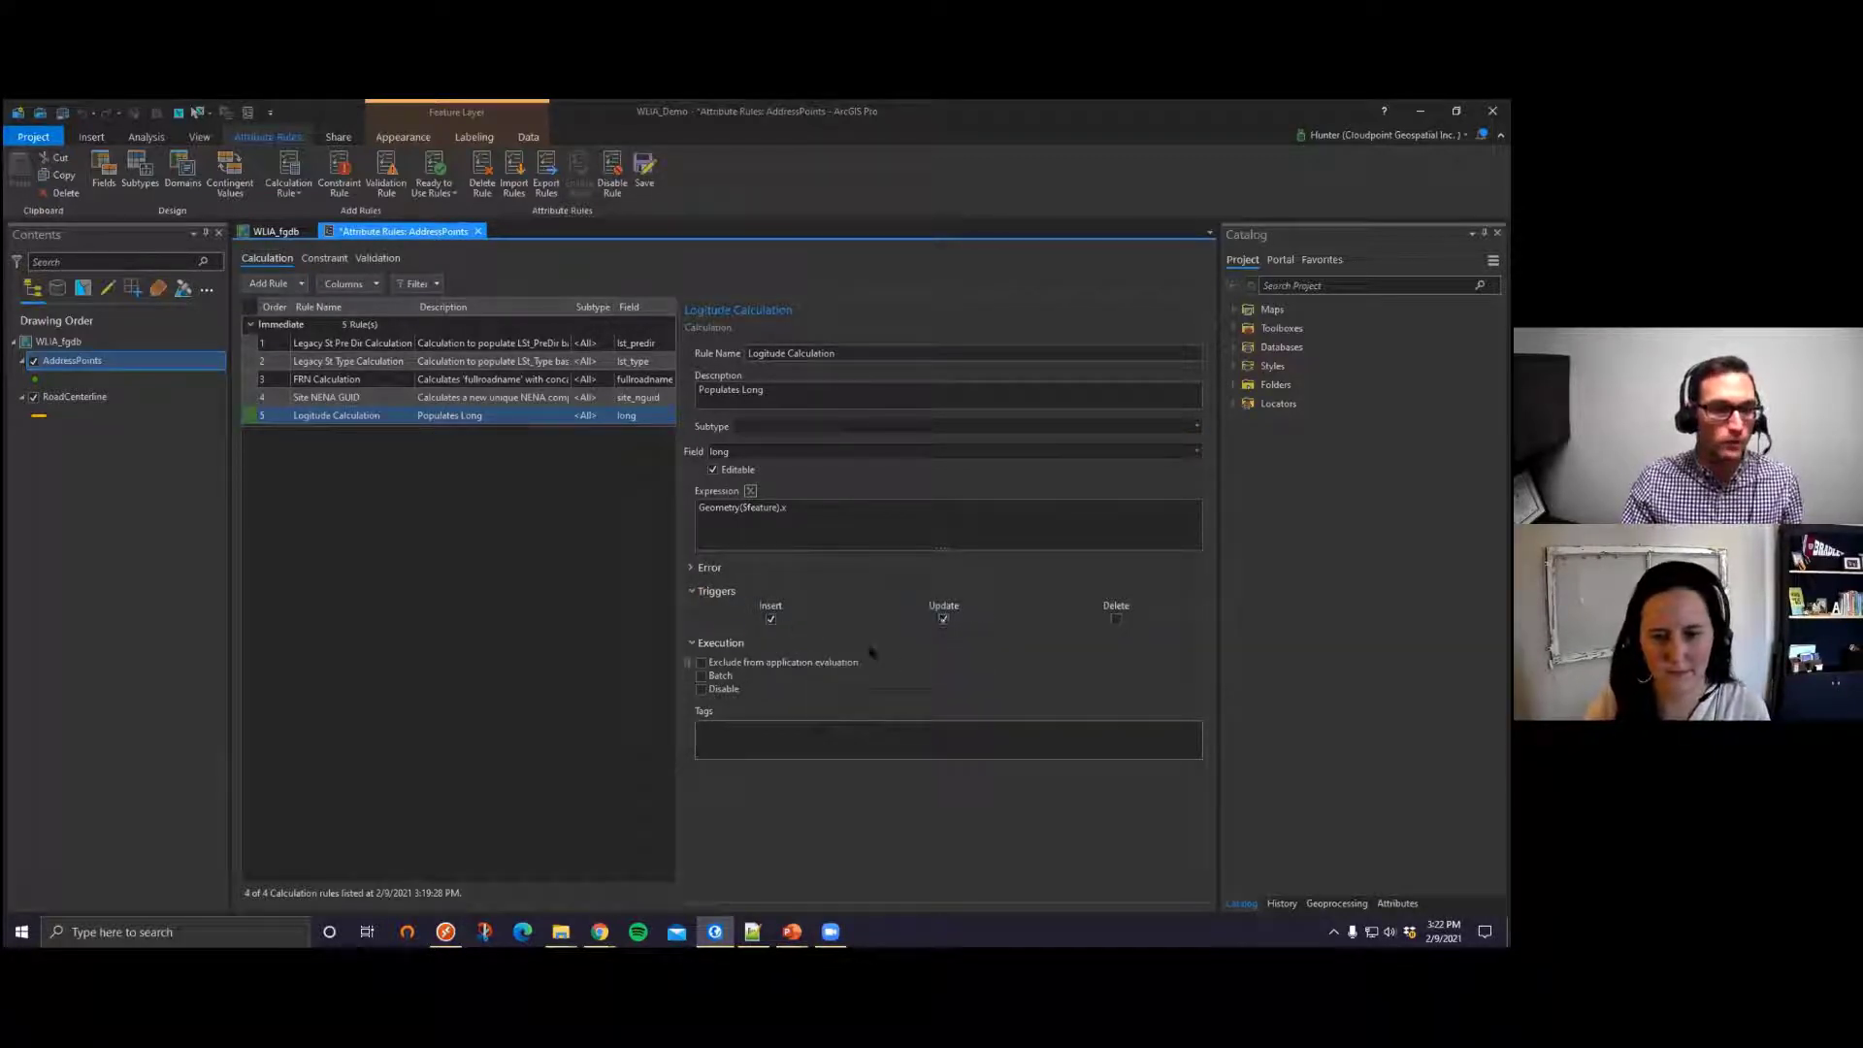
left_click(644, 169)
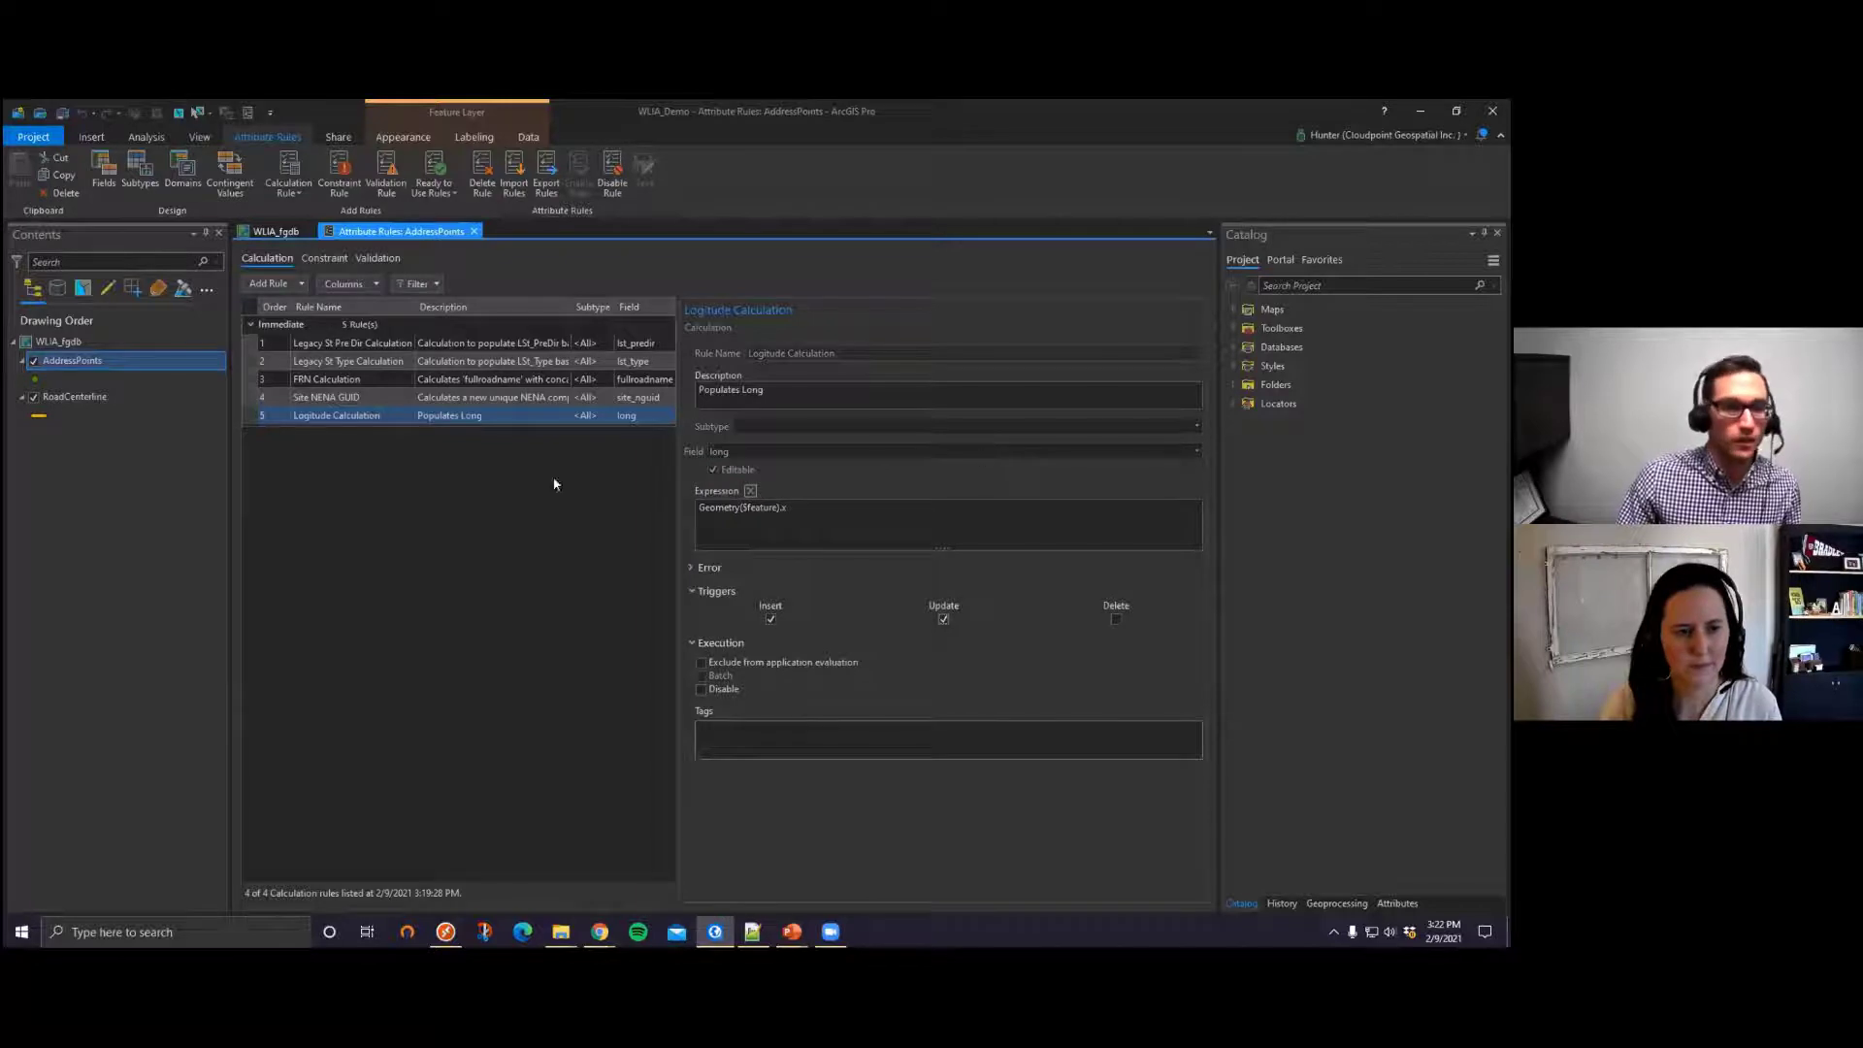
Step: Add another immediate calculation rule with the description "Calc lat" and the expression Geometry($feature).y
left_click(302, 284)
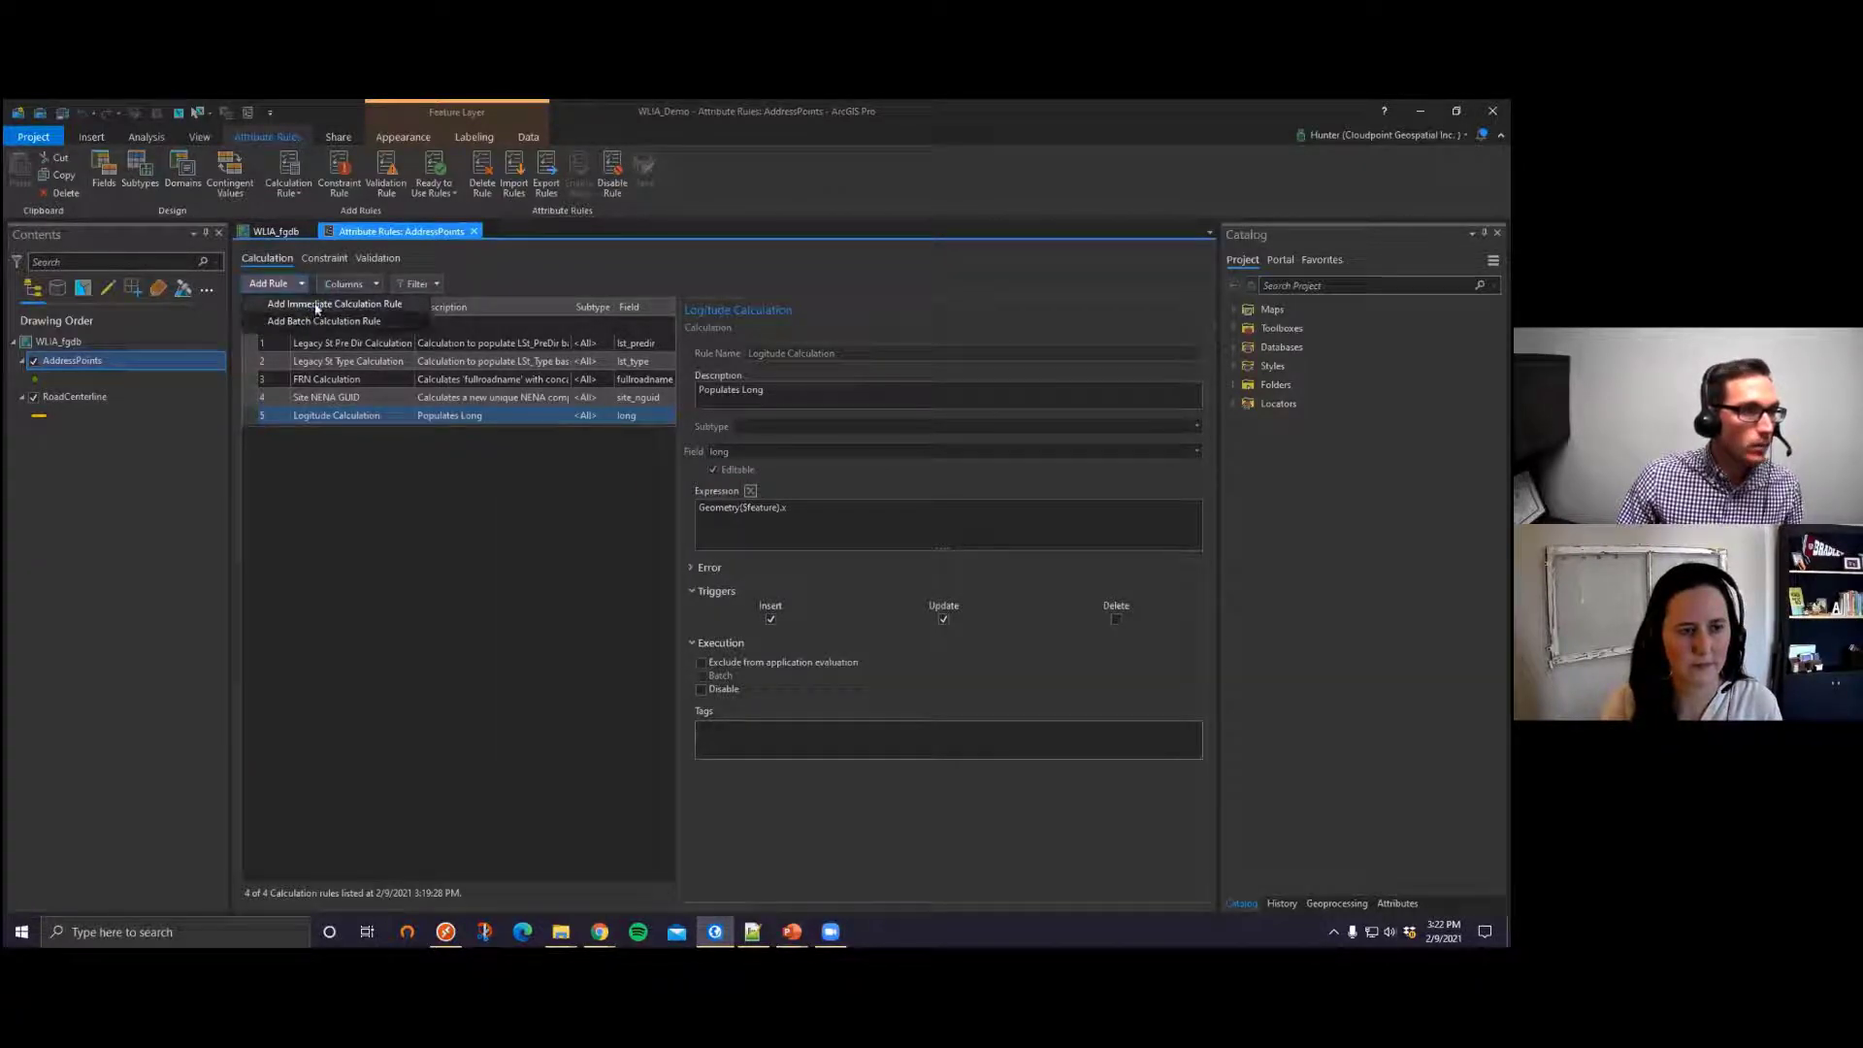
left_click(315, 305)
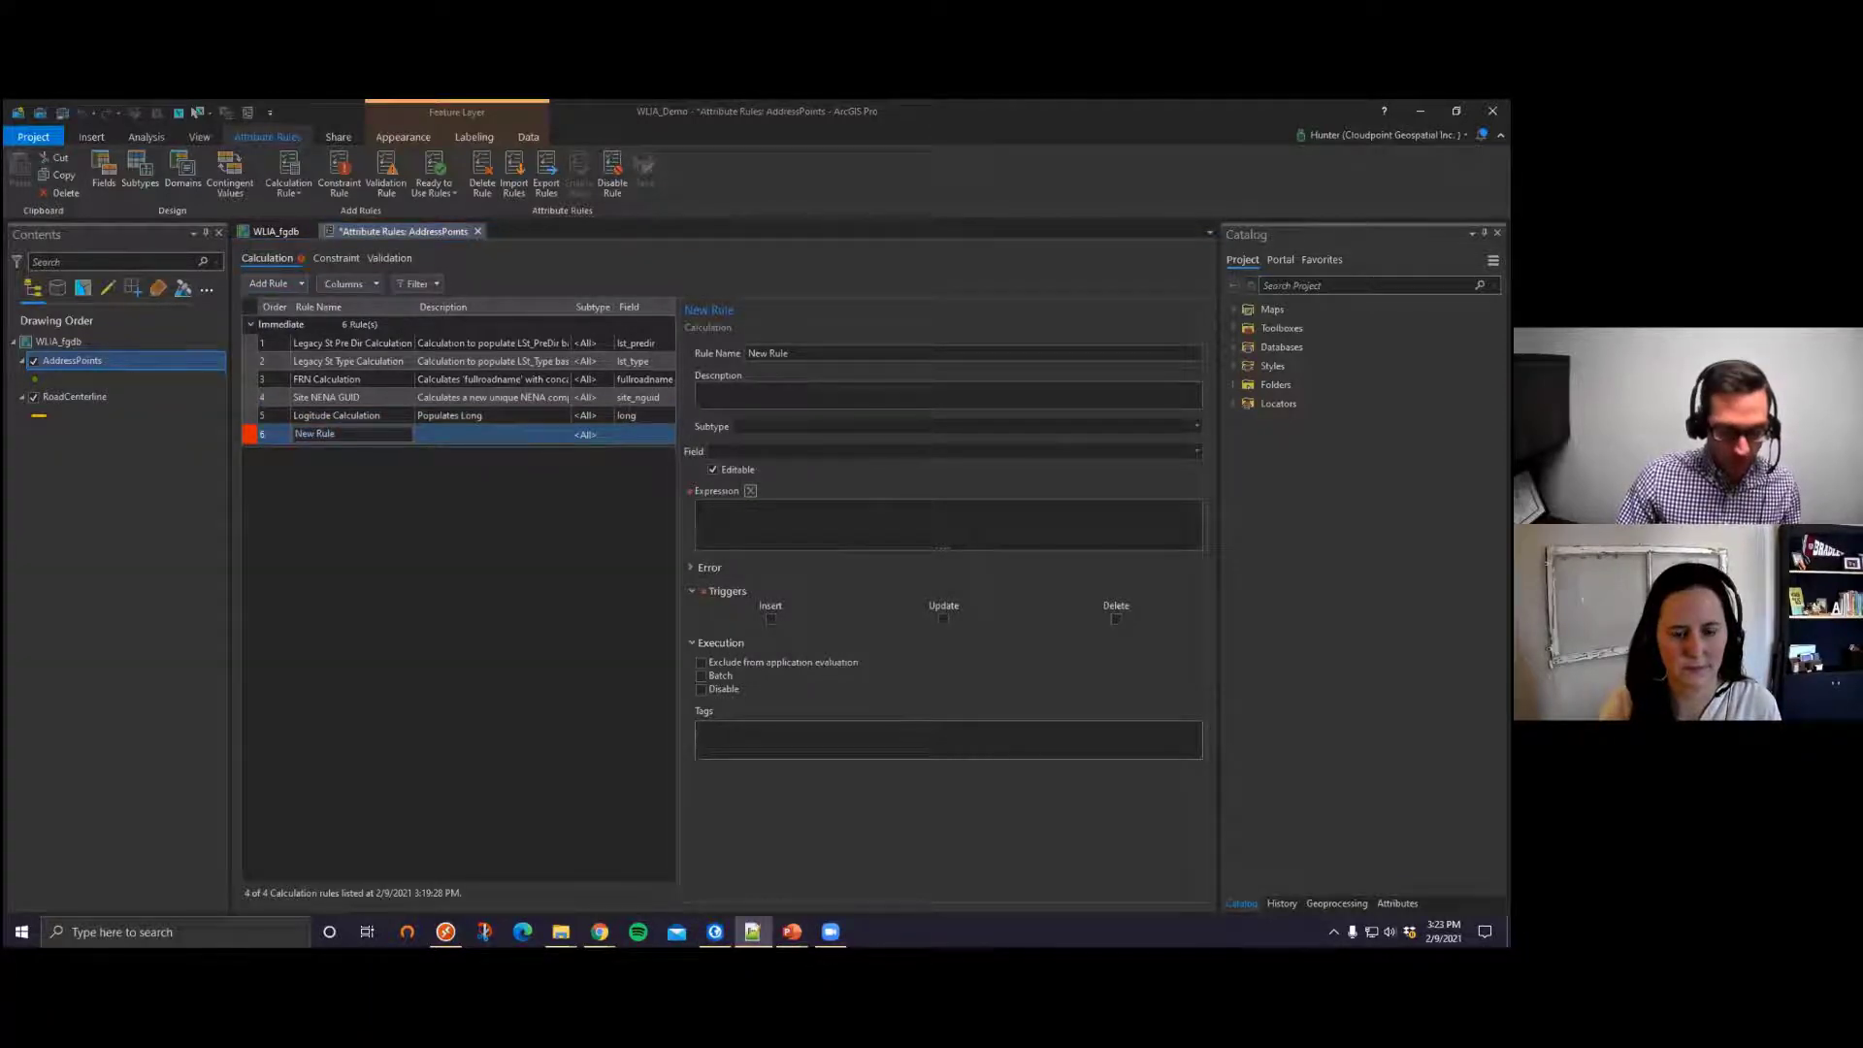
left_click(776, 521)
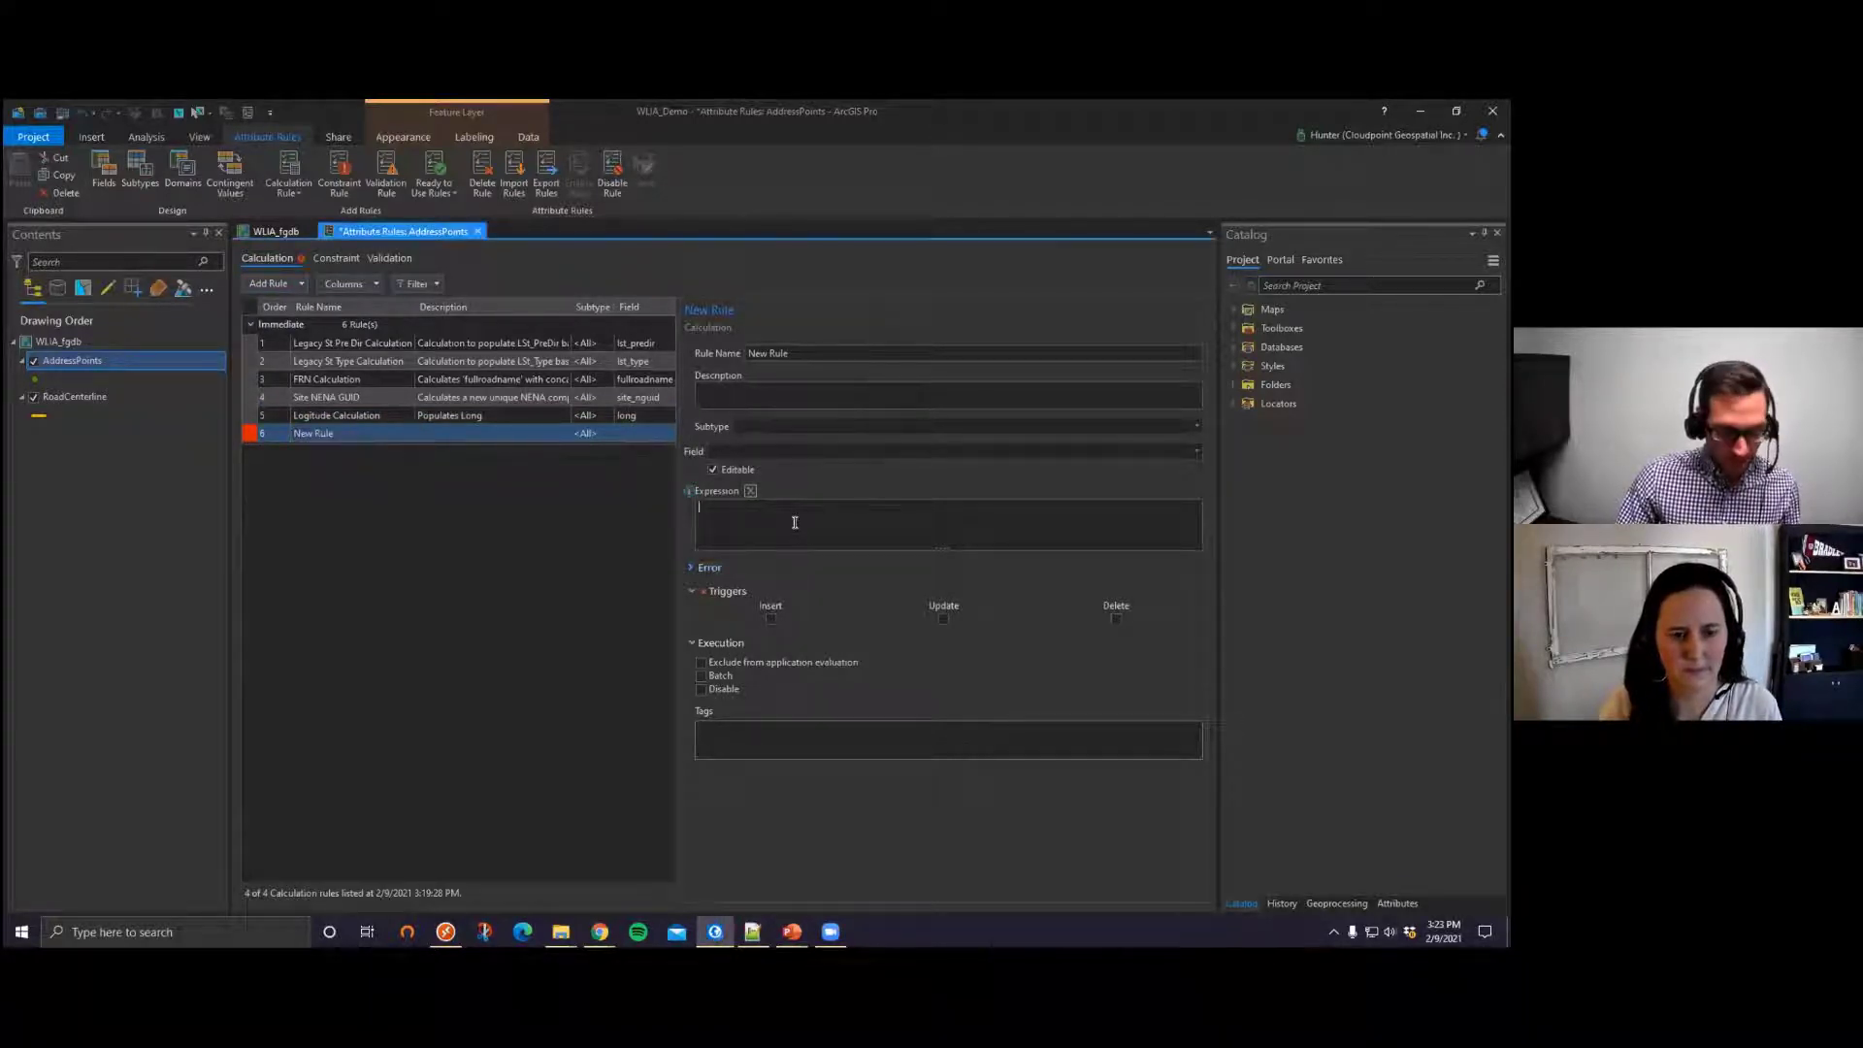
type("Geometry($feature).y")
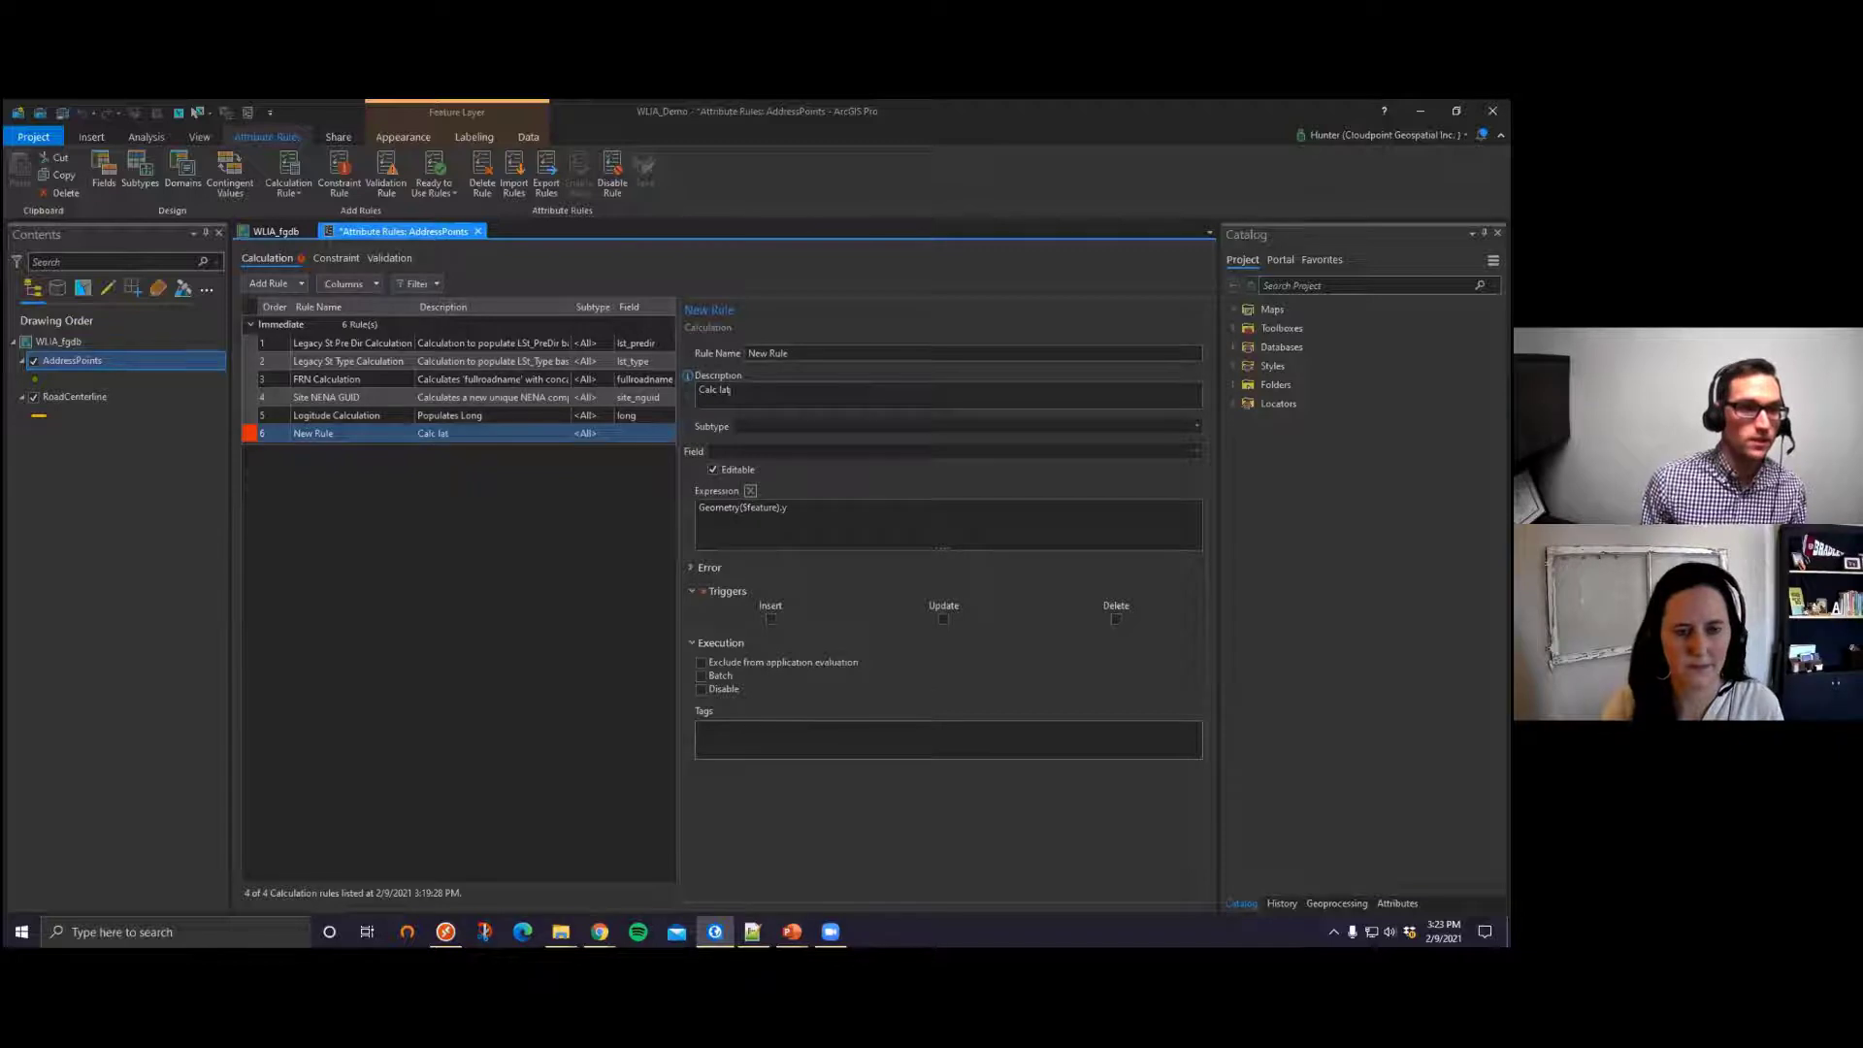
Step: Rename the newly added rule as "Latitude Calculation"
left_click(804, 352)
key("BackSpace")
key("BackSpace")
key("BackSpace")
key("BackSpace")
key("BackSpace")
key("BackSpace")
key("BackSpace")
key("BackSpace")
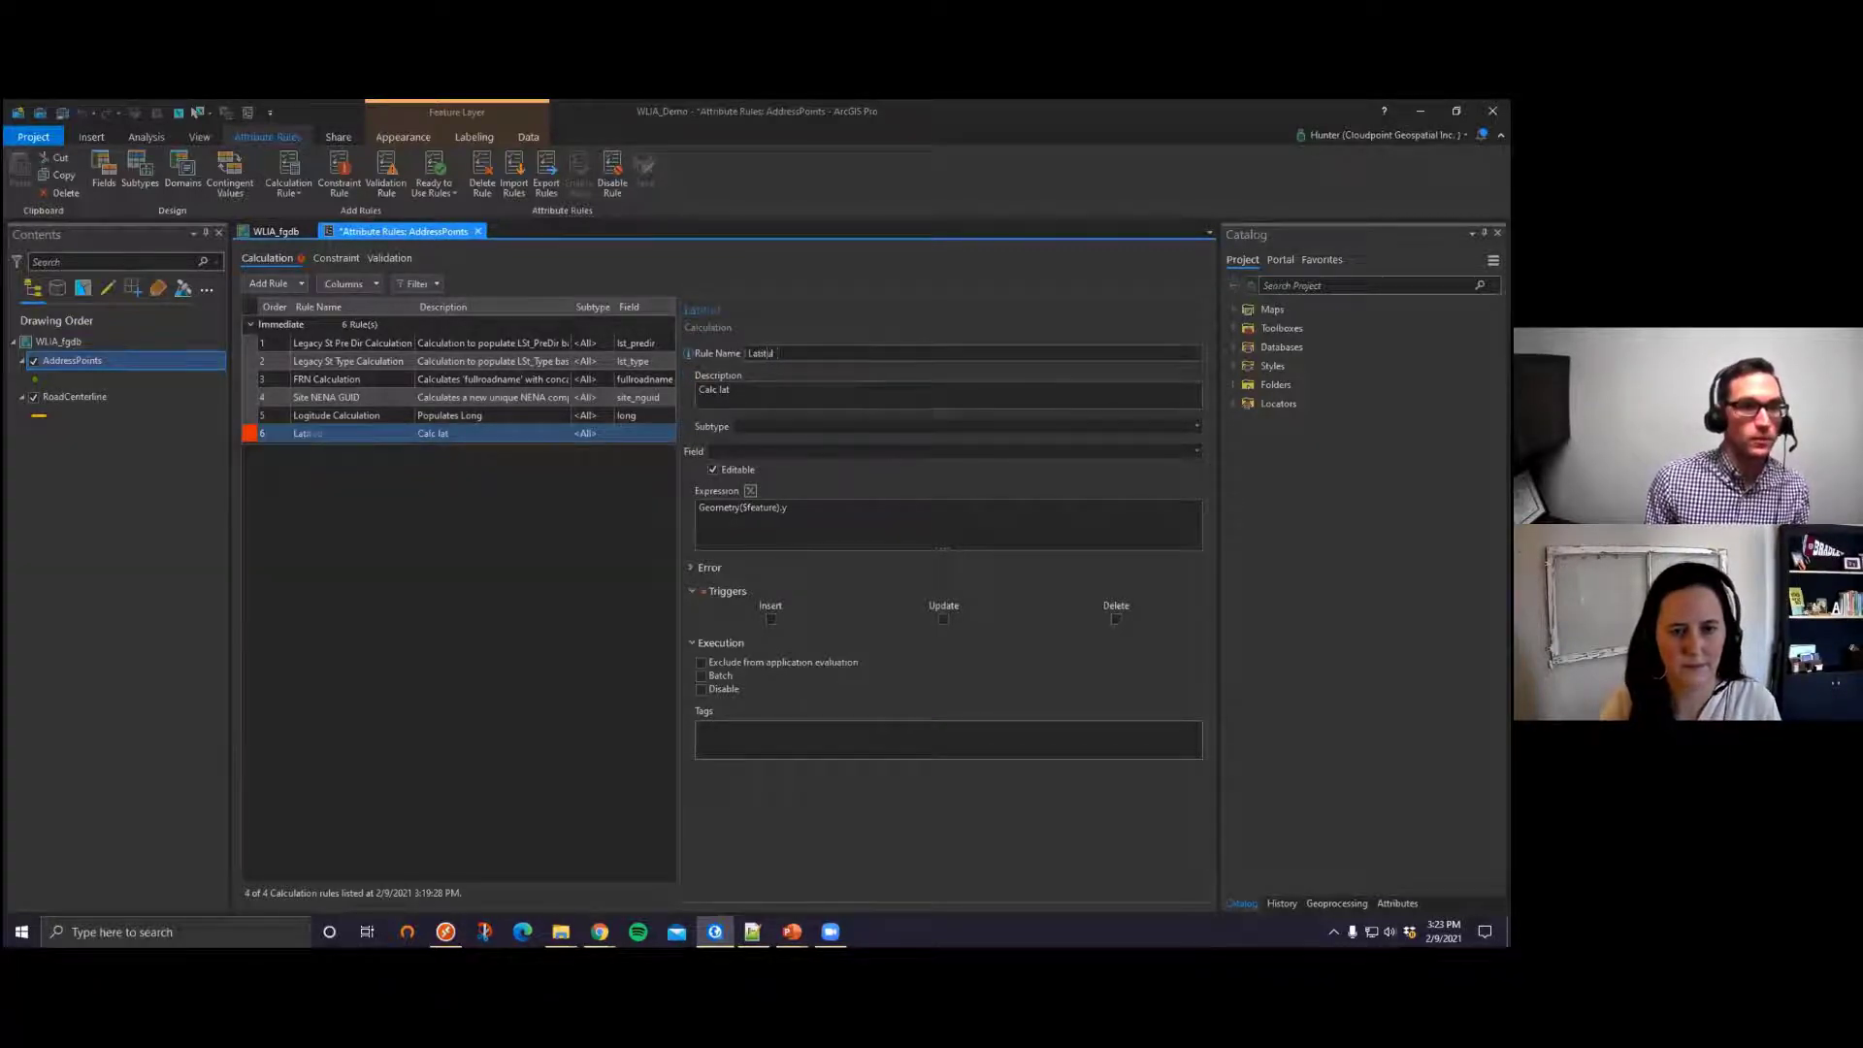
type("Latitude Calculation")
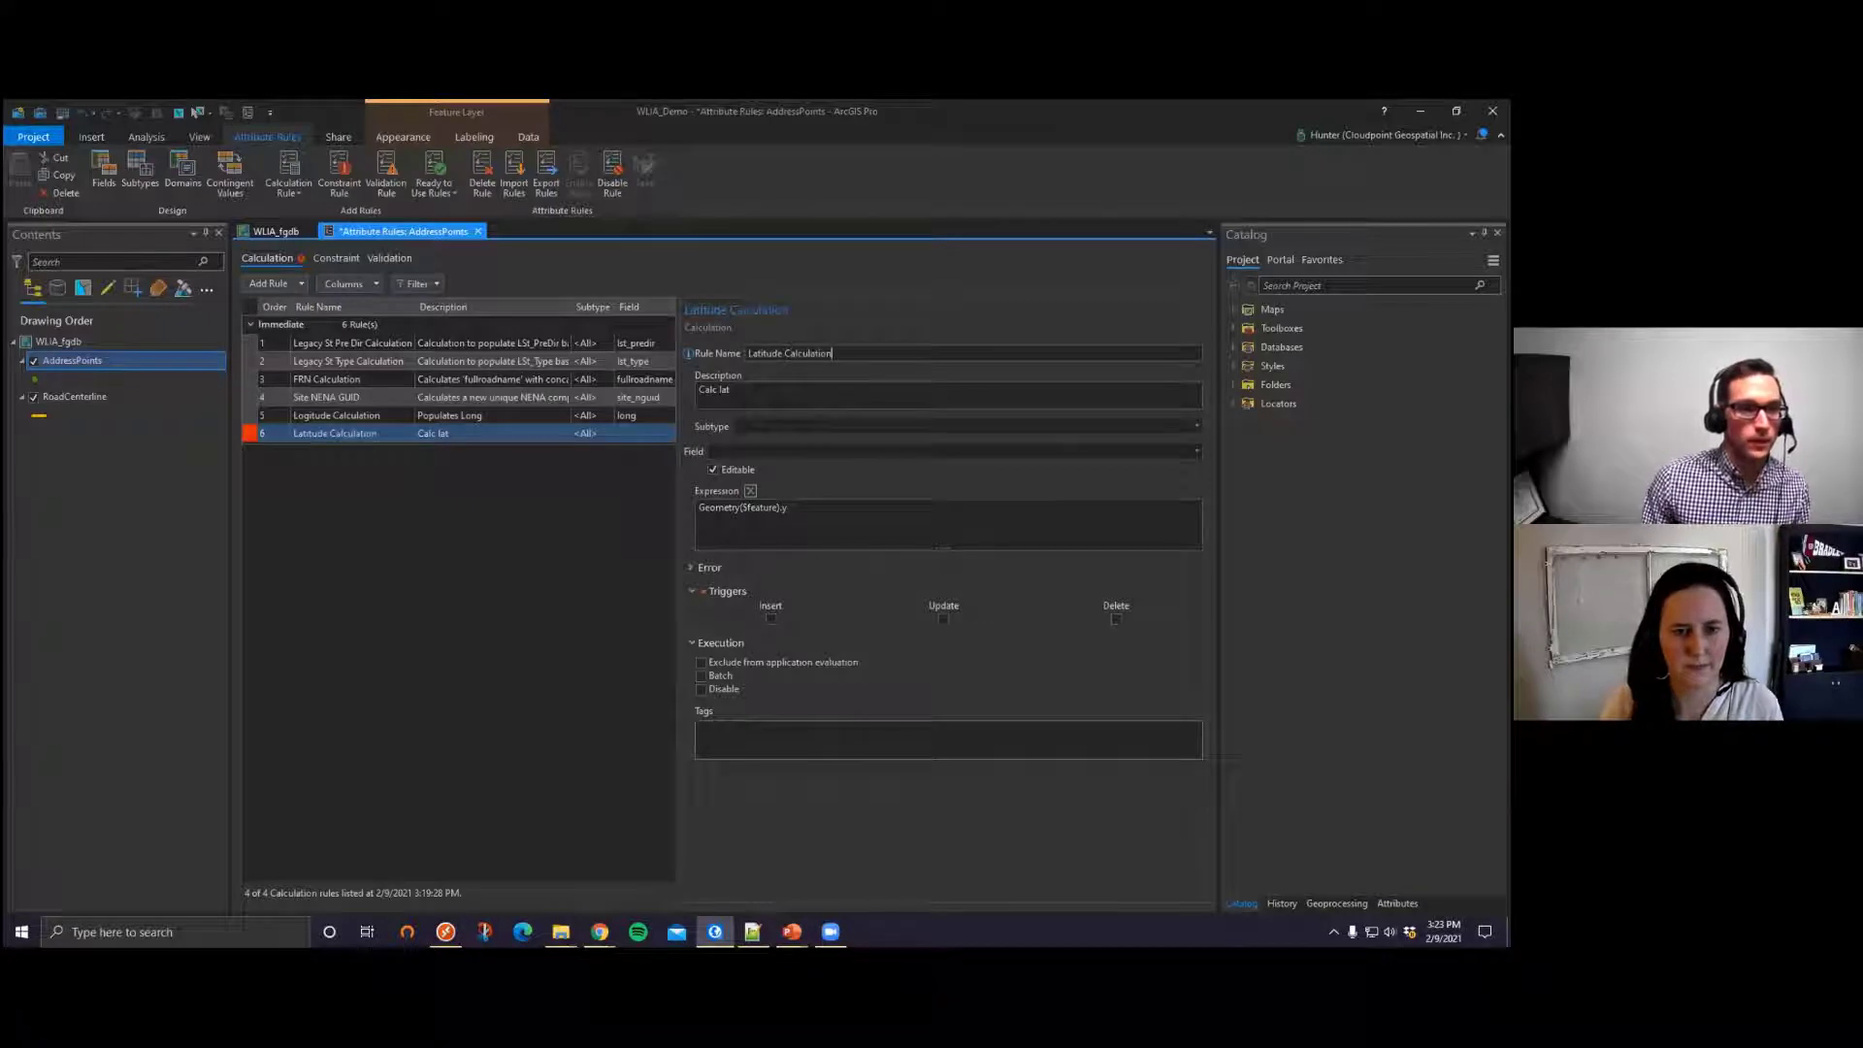
Step: Enable the Insert and Update triggers for the latitude rule and save the attribute rules
left_click_drag(820, 509, 696, 517)
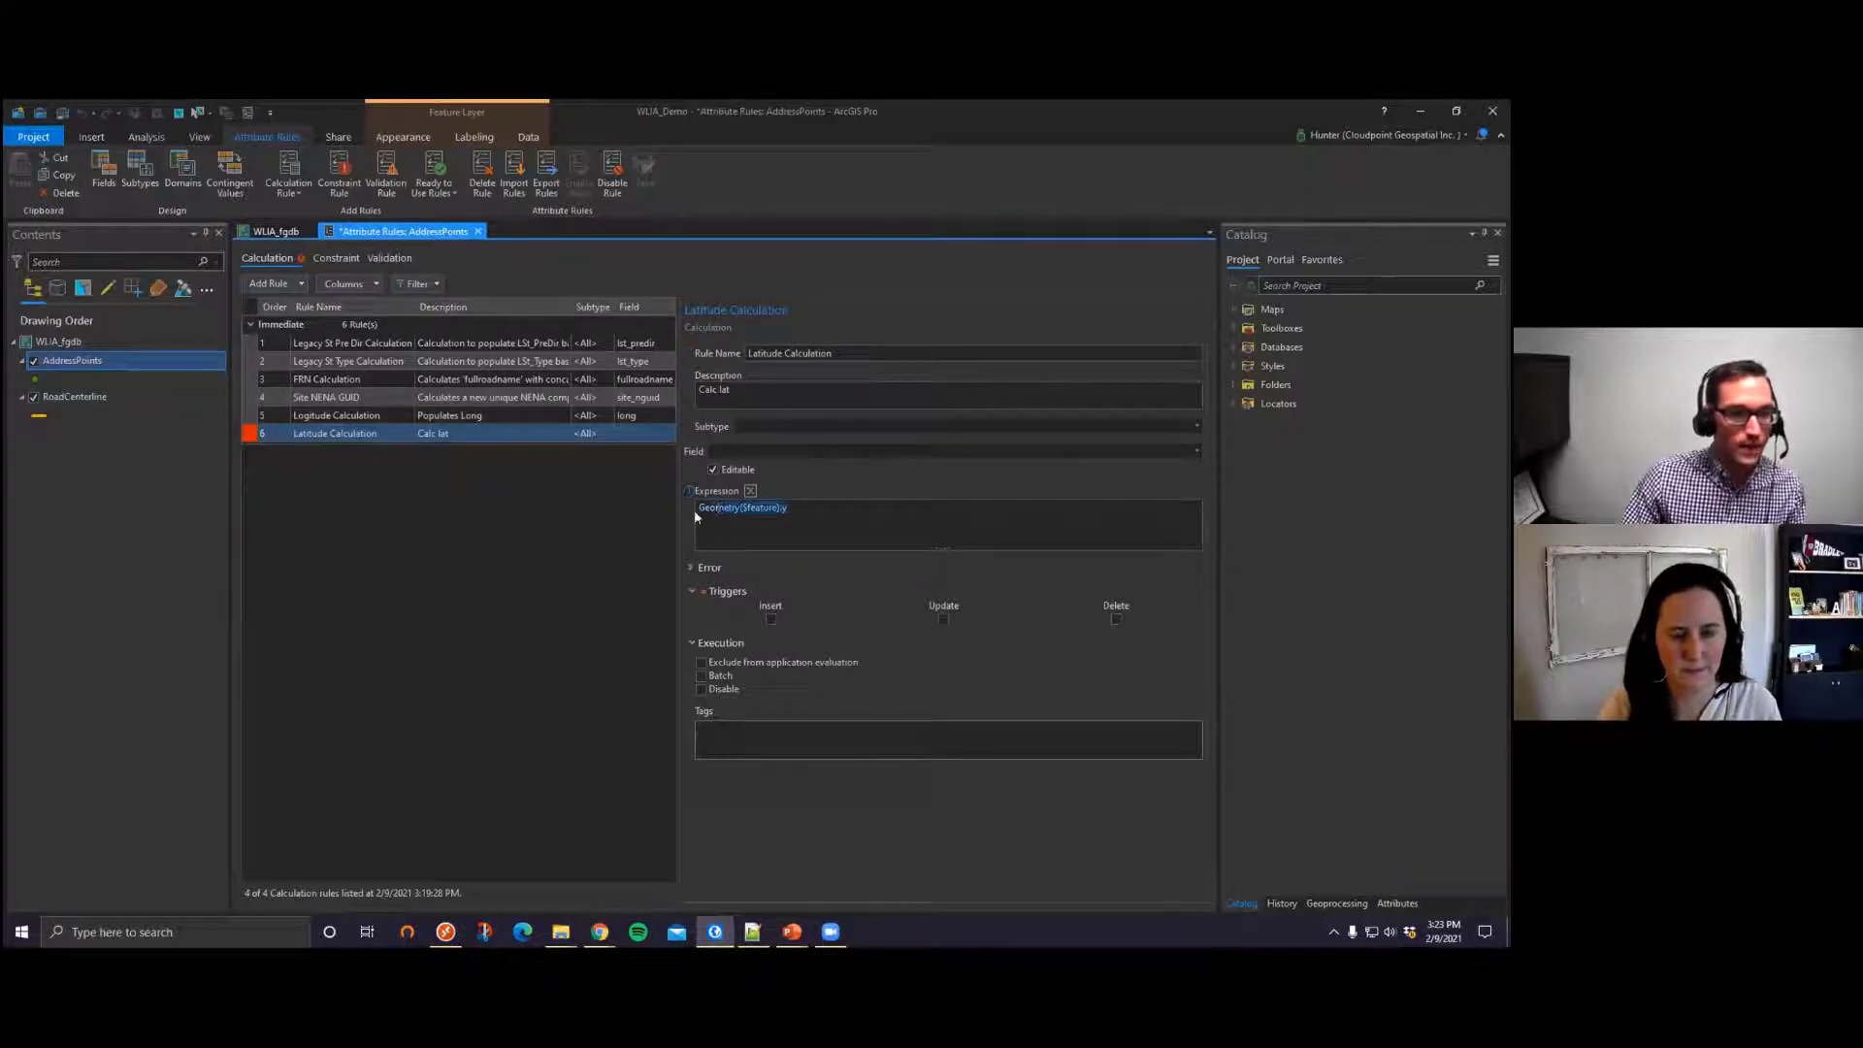
left_click(801, 509)
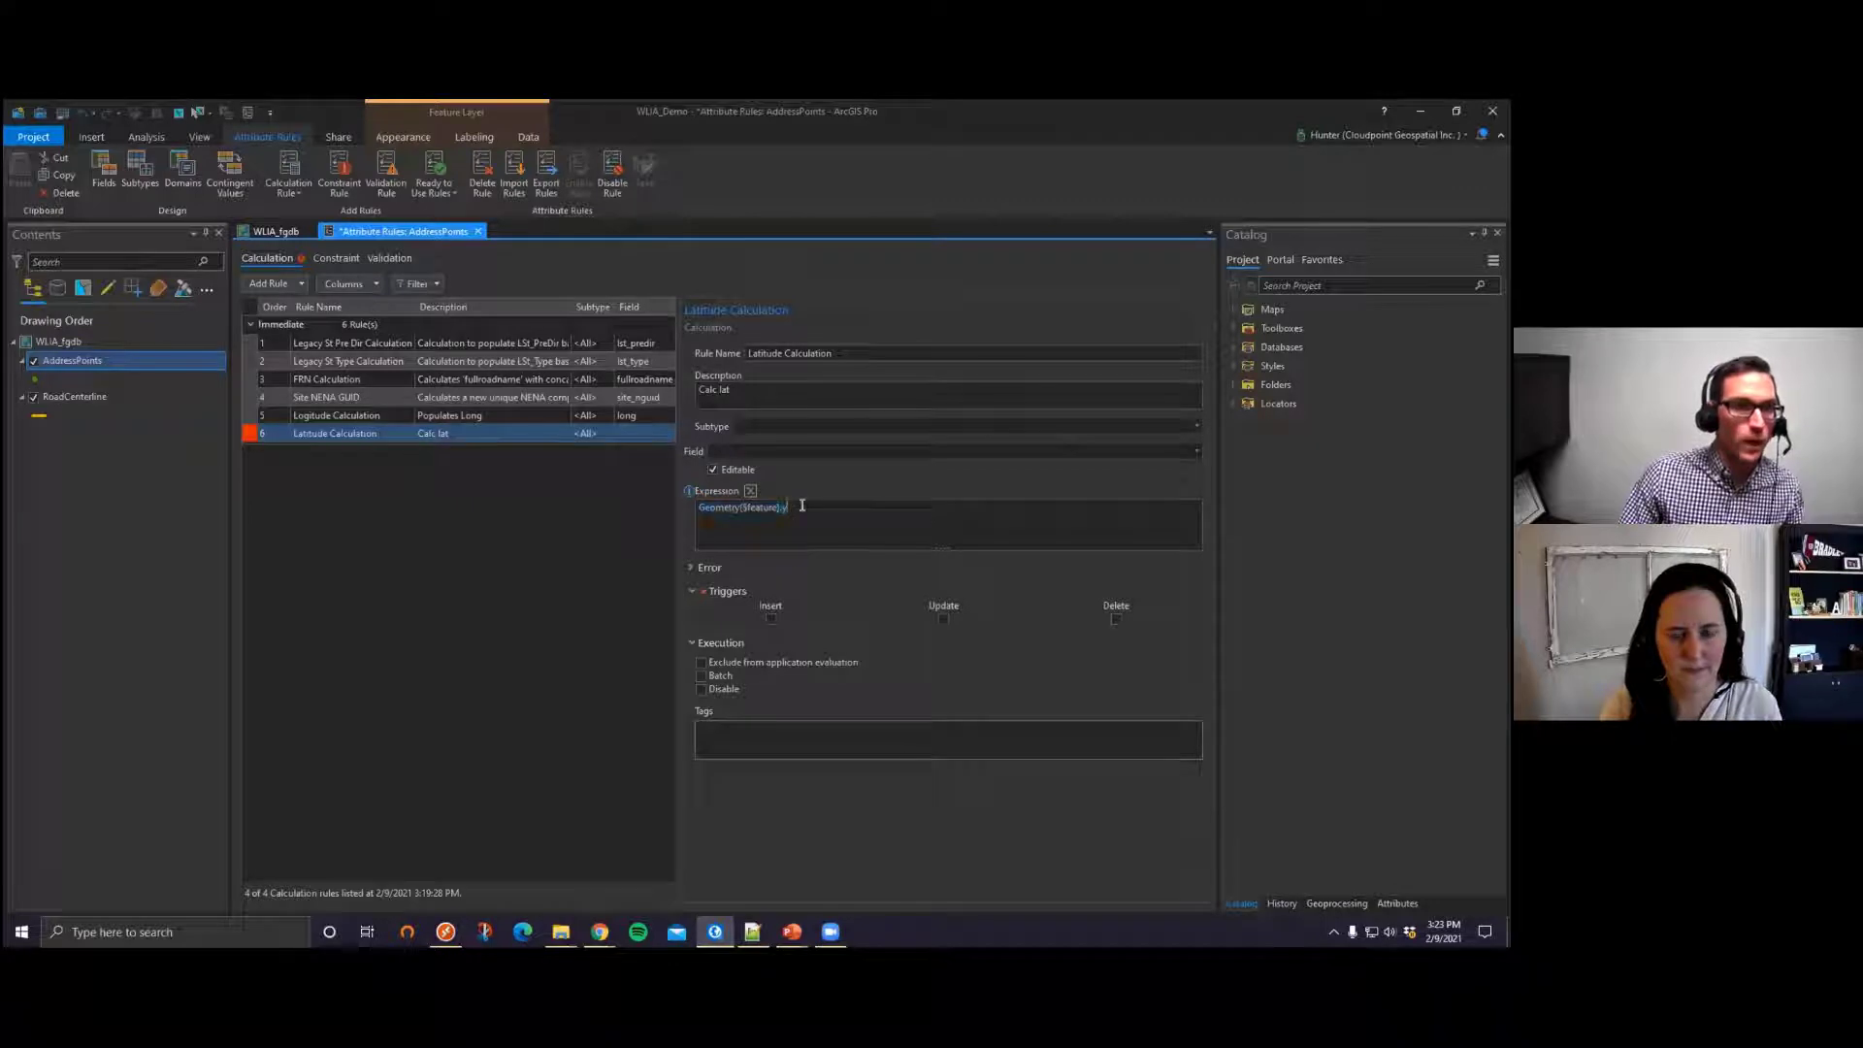
left_click(770, 619)
left_click(942, 619)
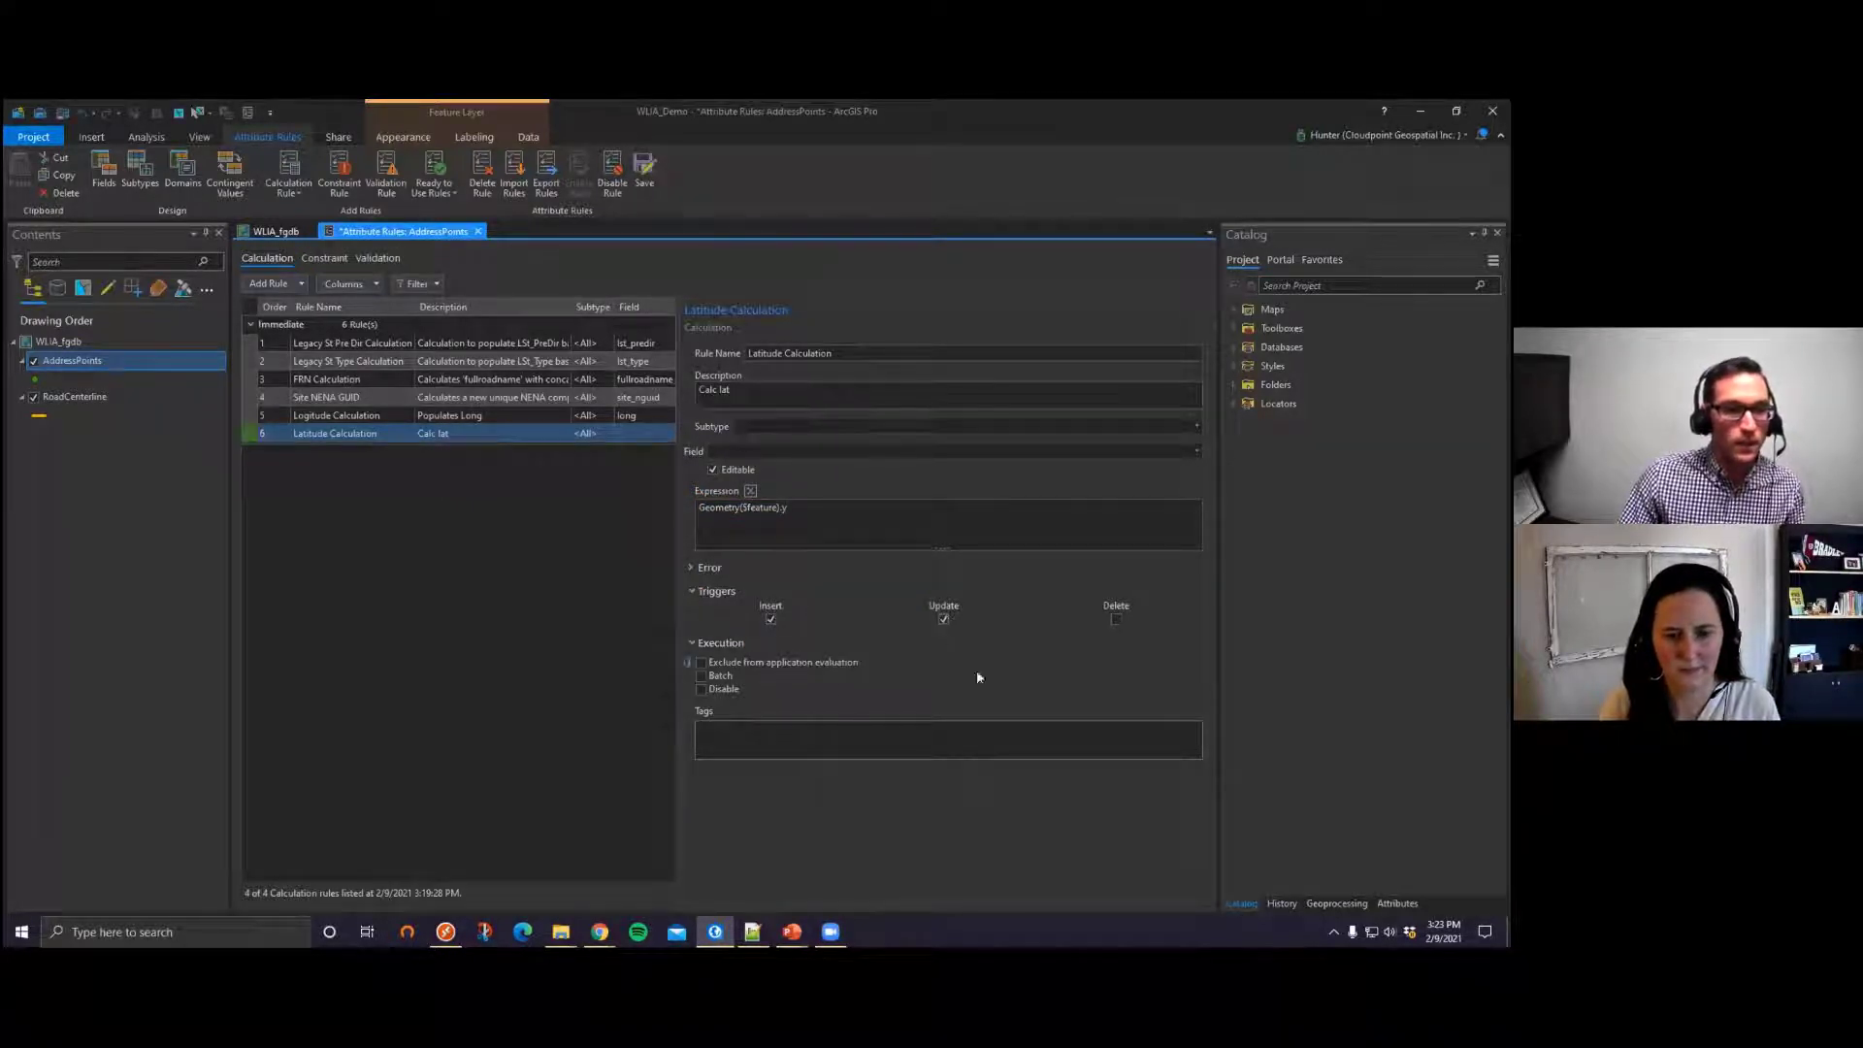
left_click(642, 172)
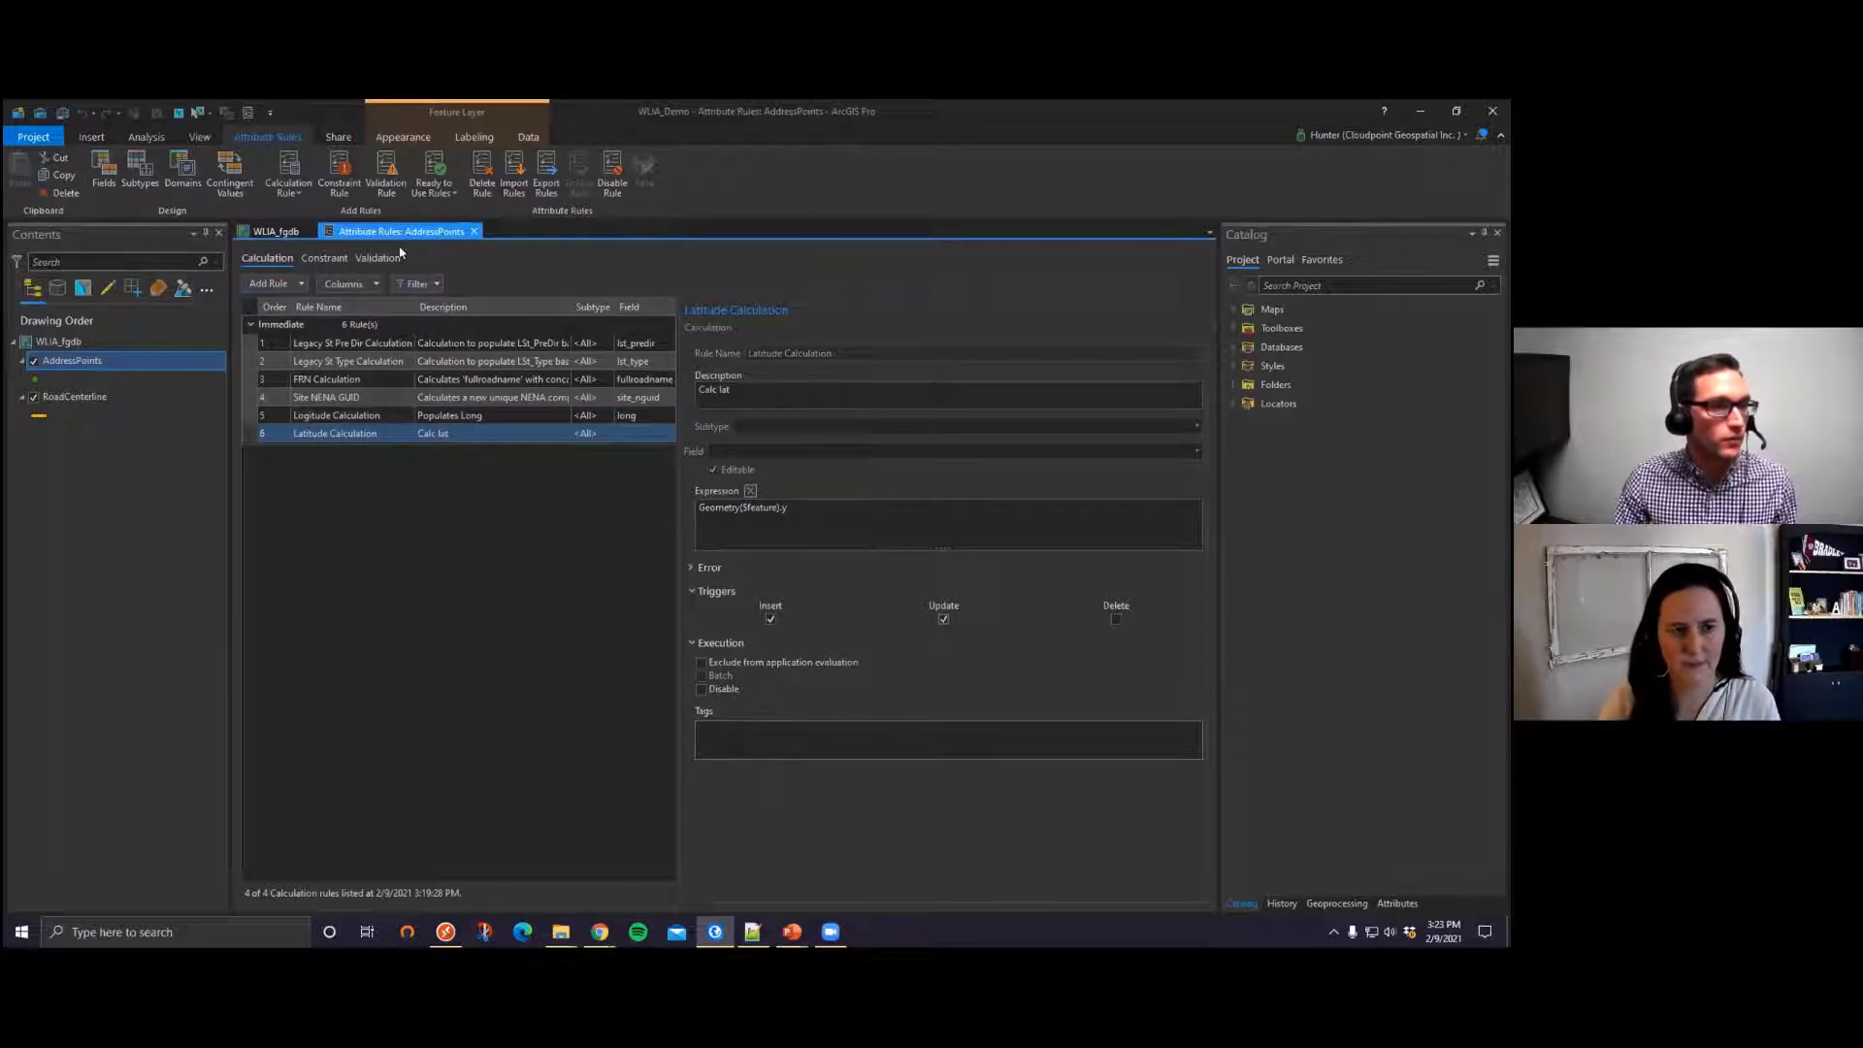
Step: Select individual address points on the WLIA_fgdb map and examine their attributes, including Longitude and Latitude
left_click(275, 231)
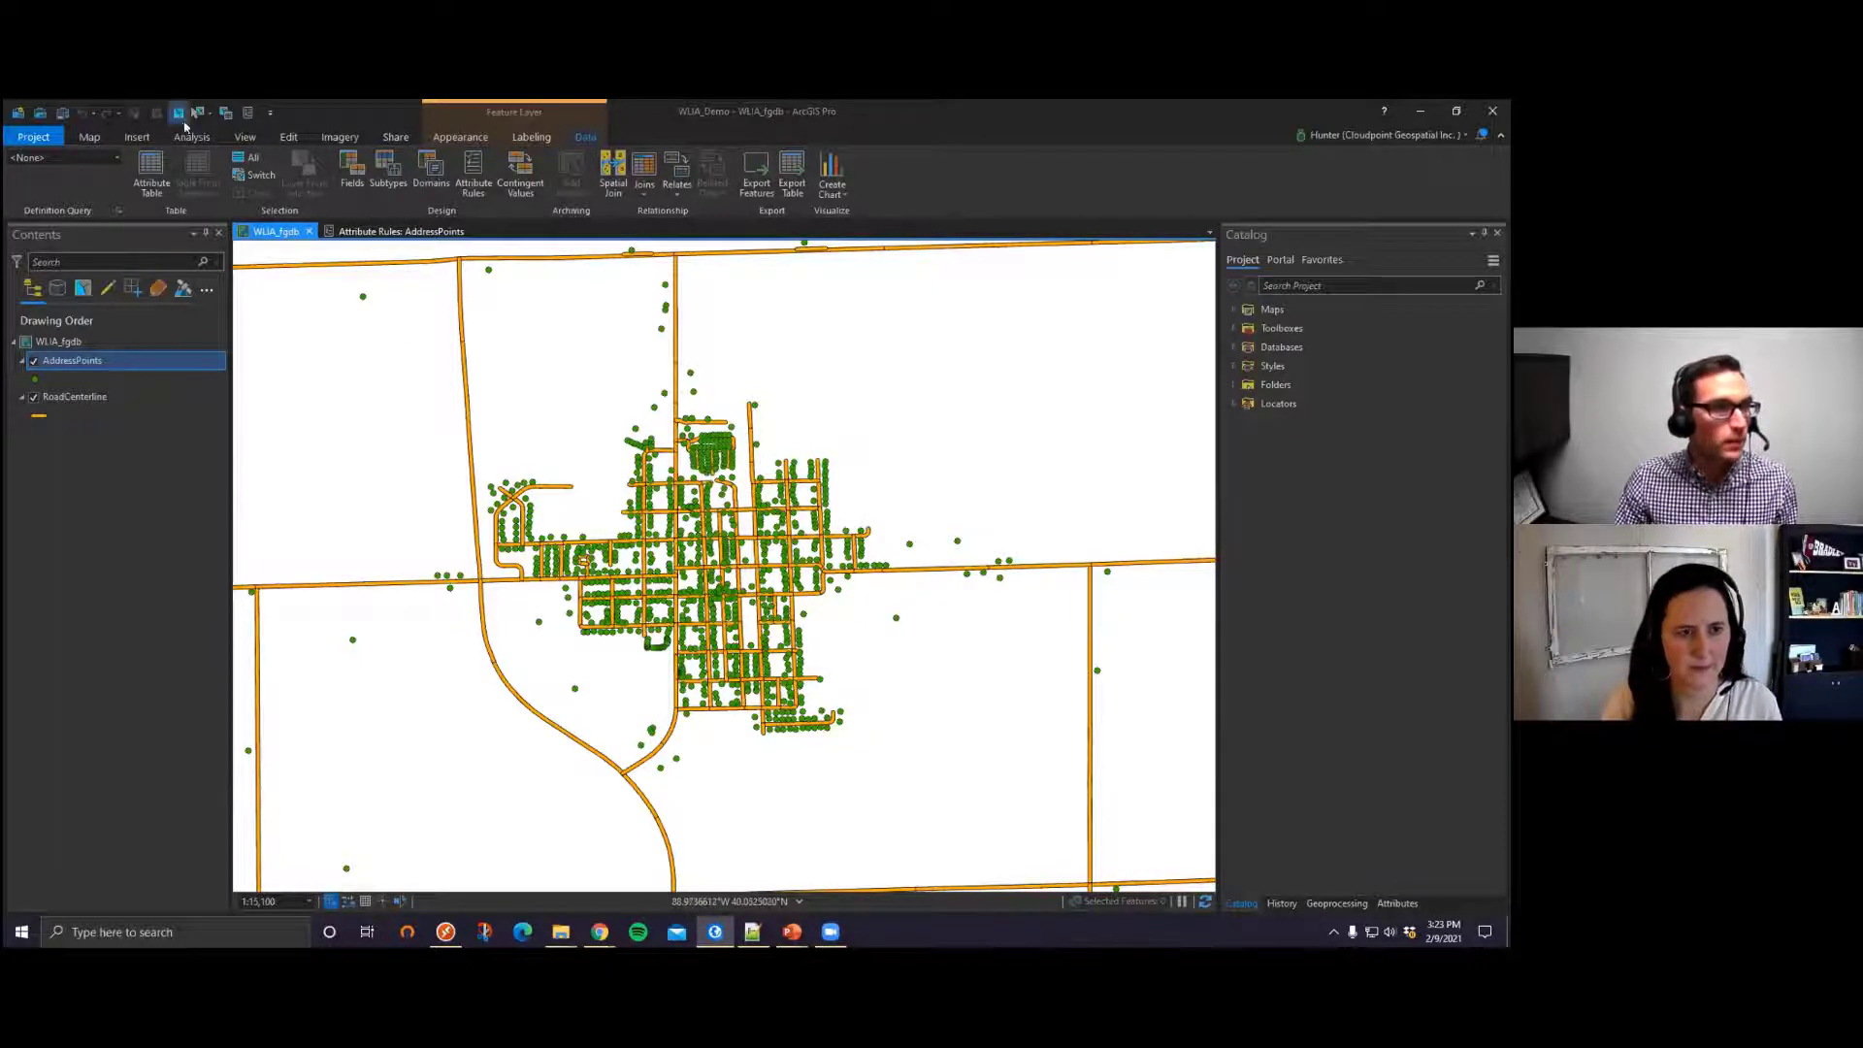
left_click(893, 617)
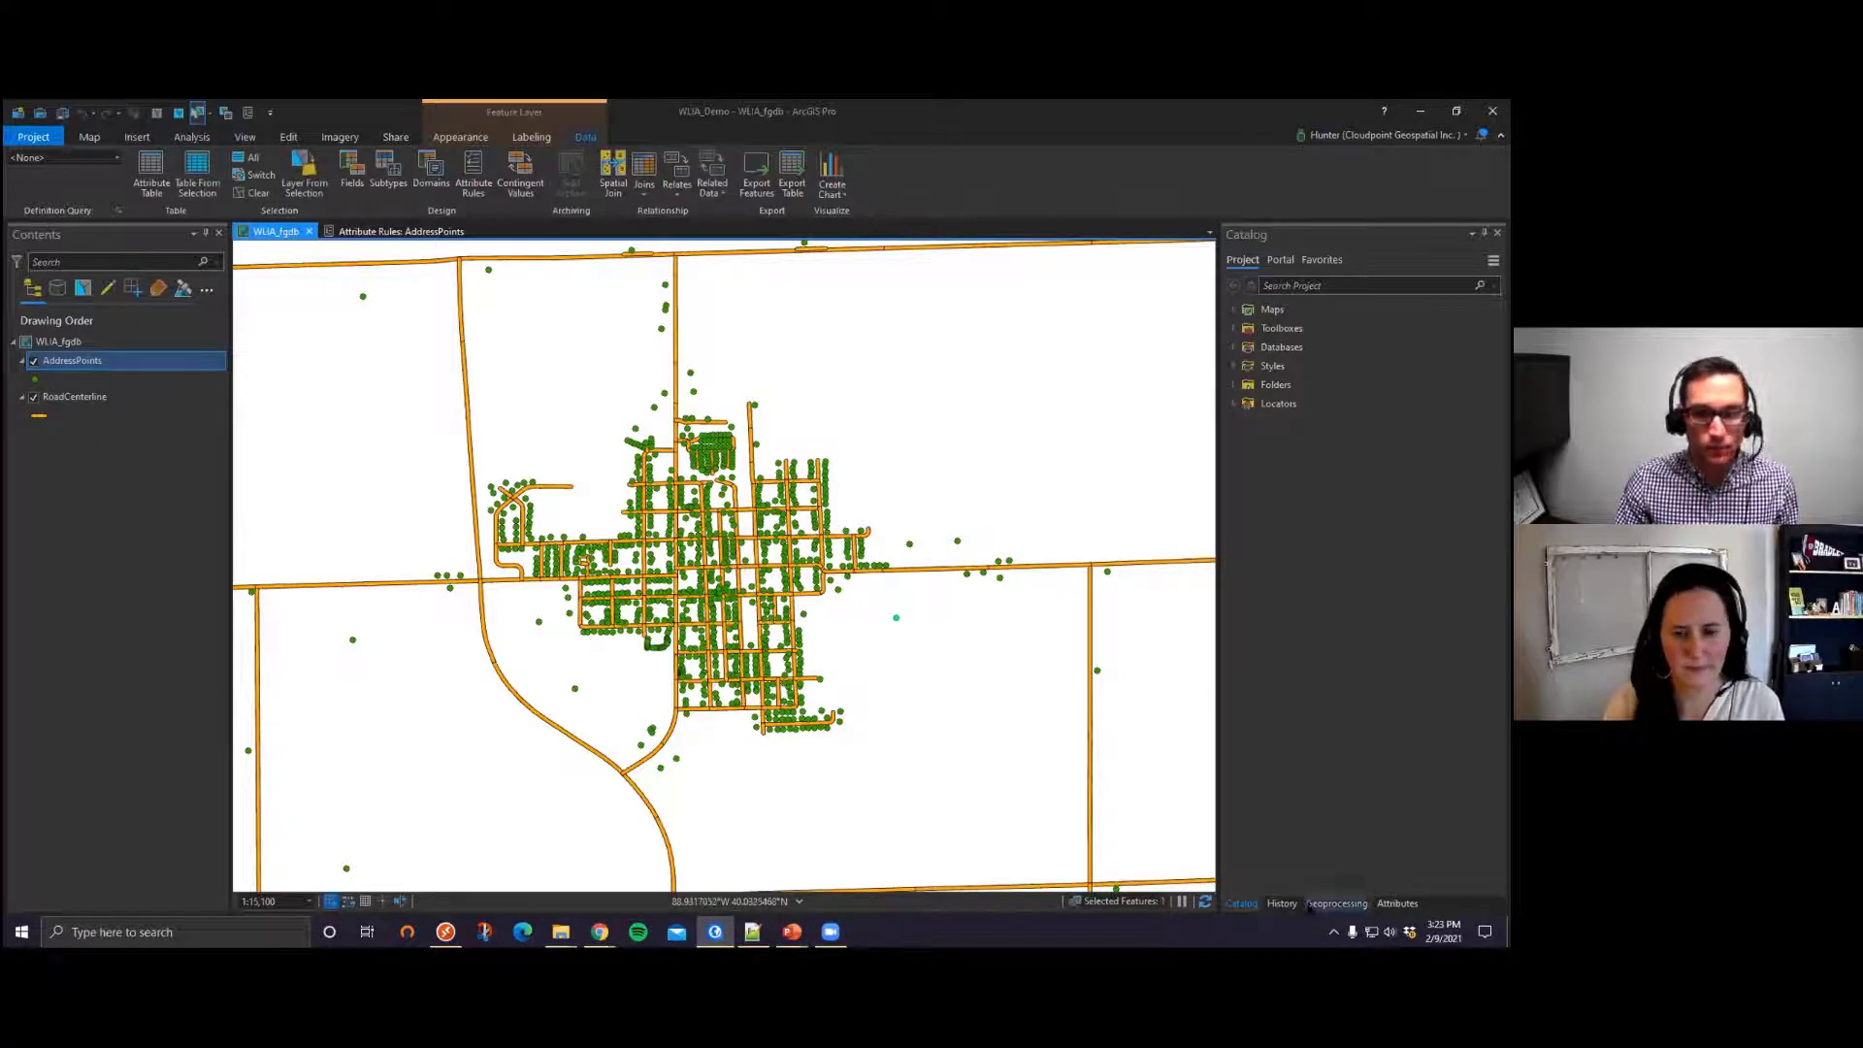
left_click(1397, 903)
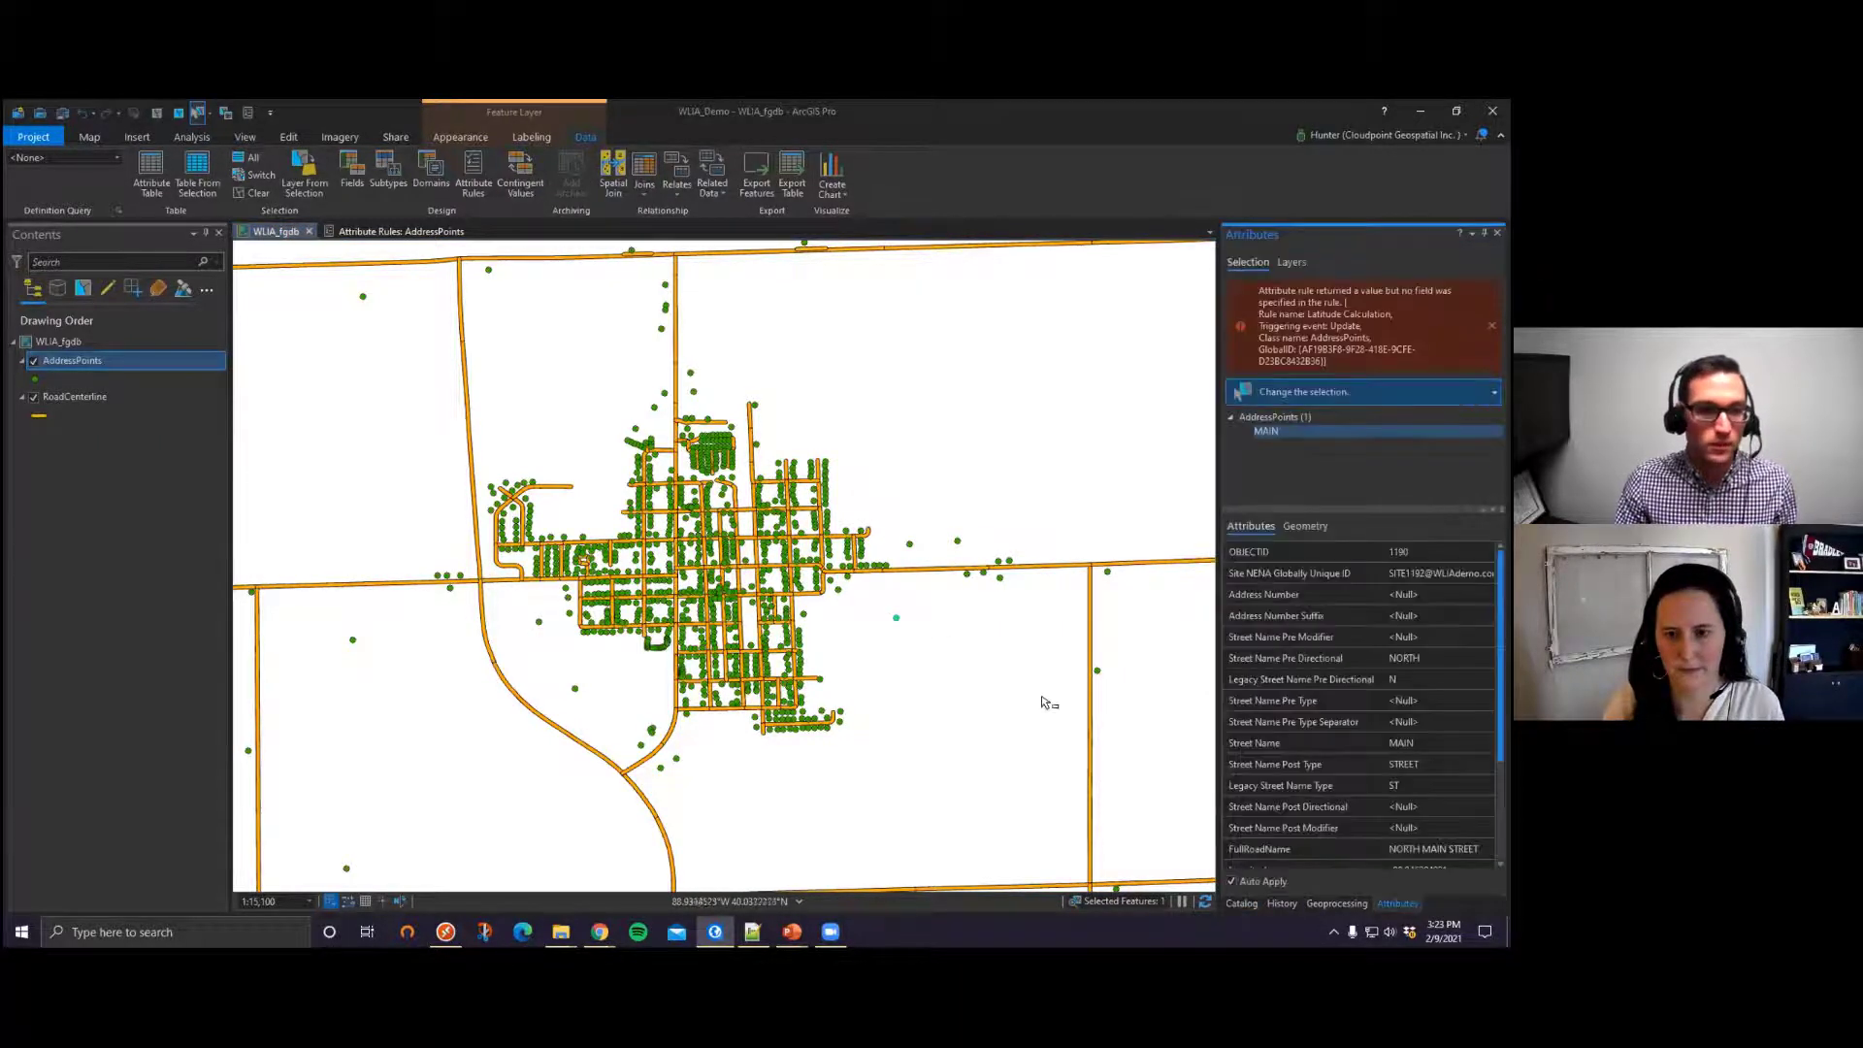
left_click(1492, 326)
left_click_drag(902, 532, 917, 562)
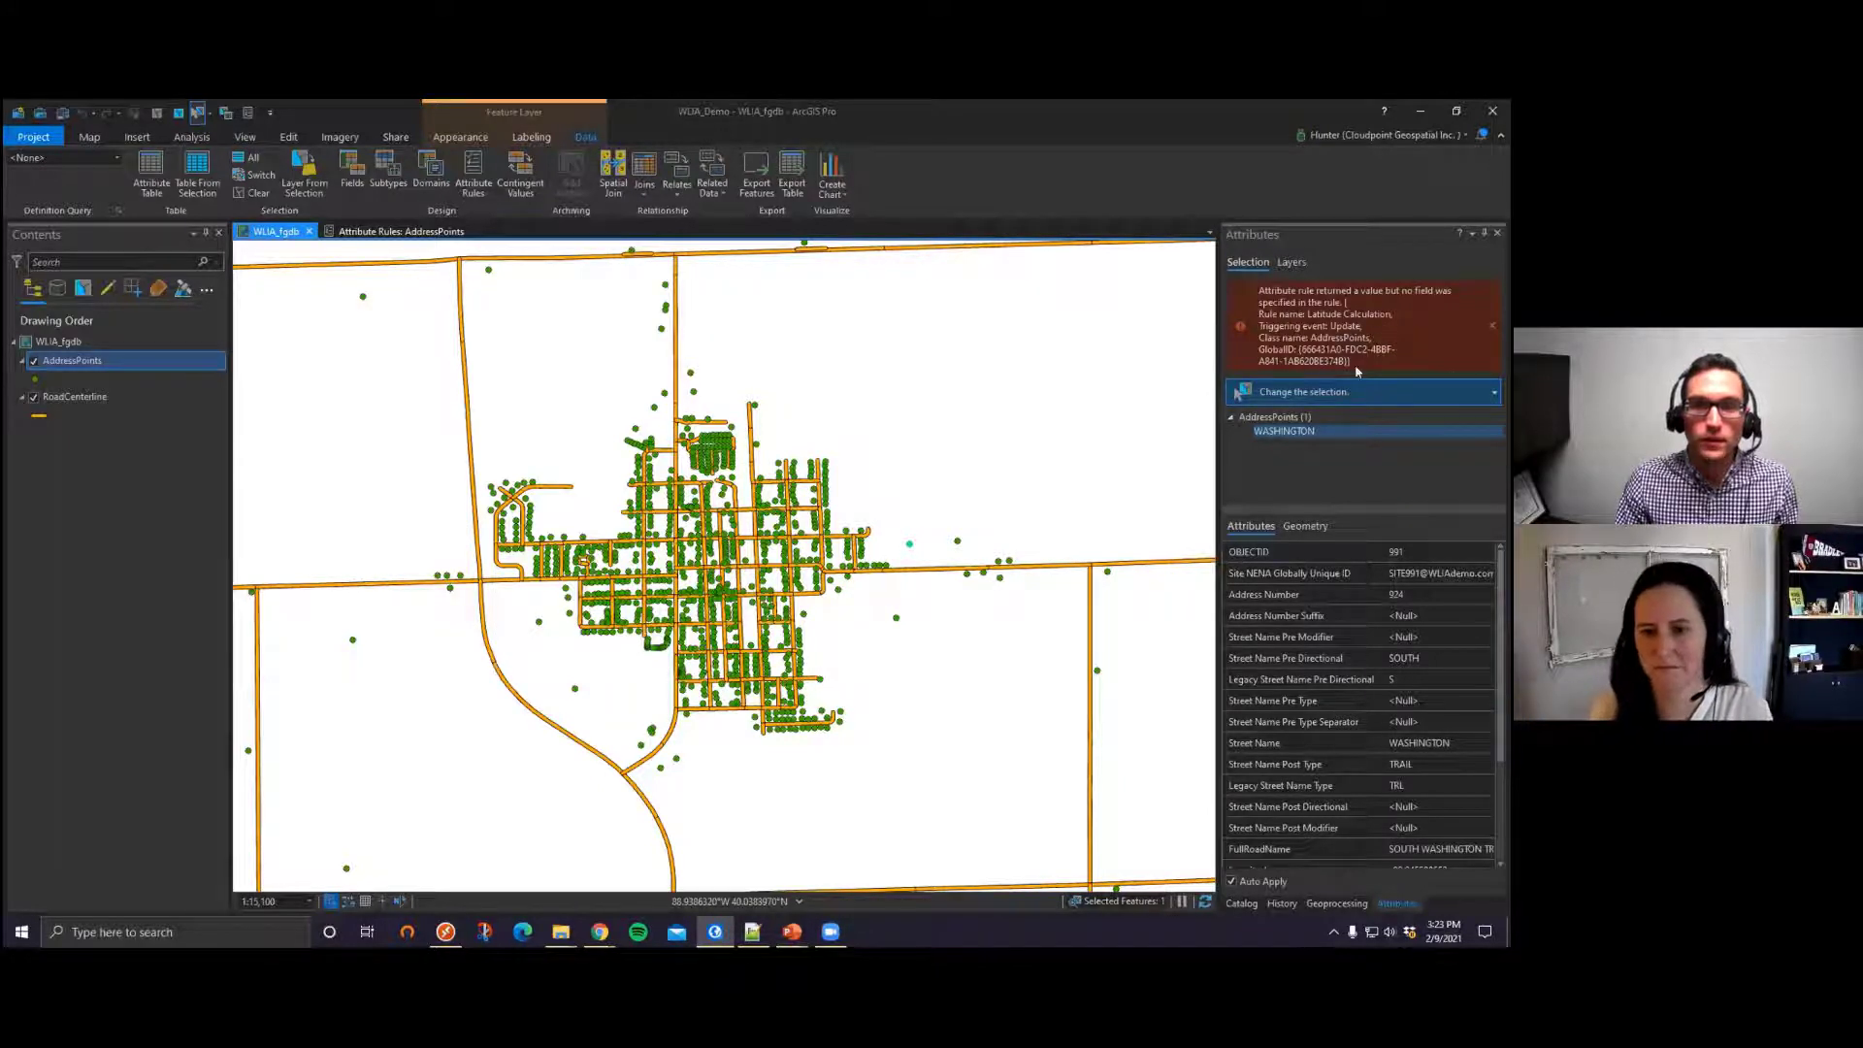
scroll(1351, 742, "down", 3)
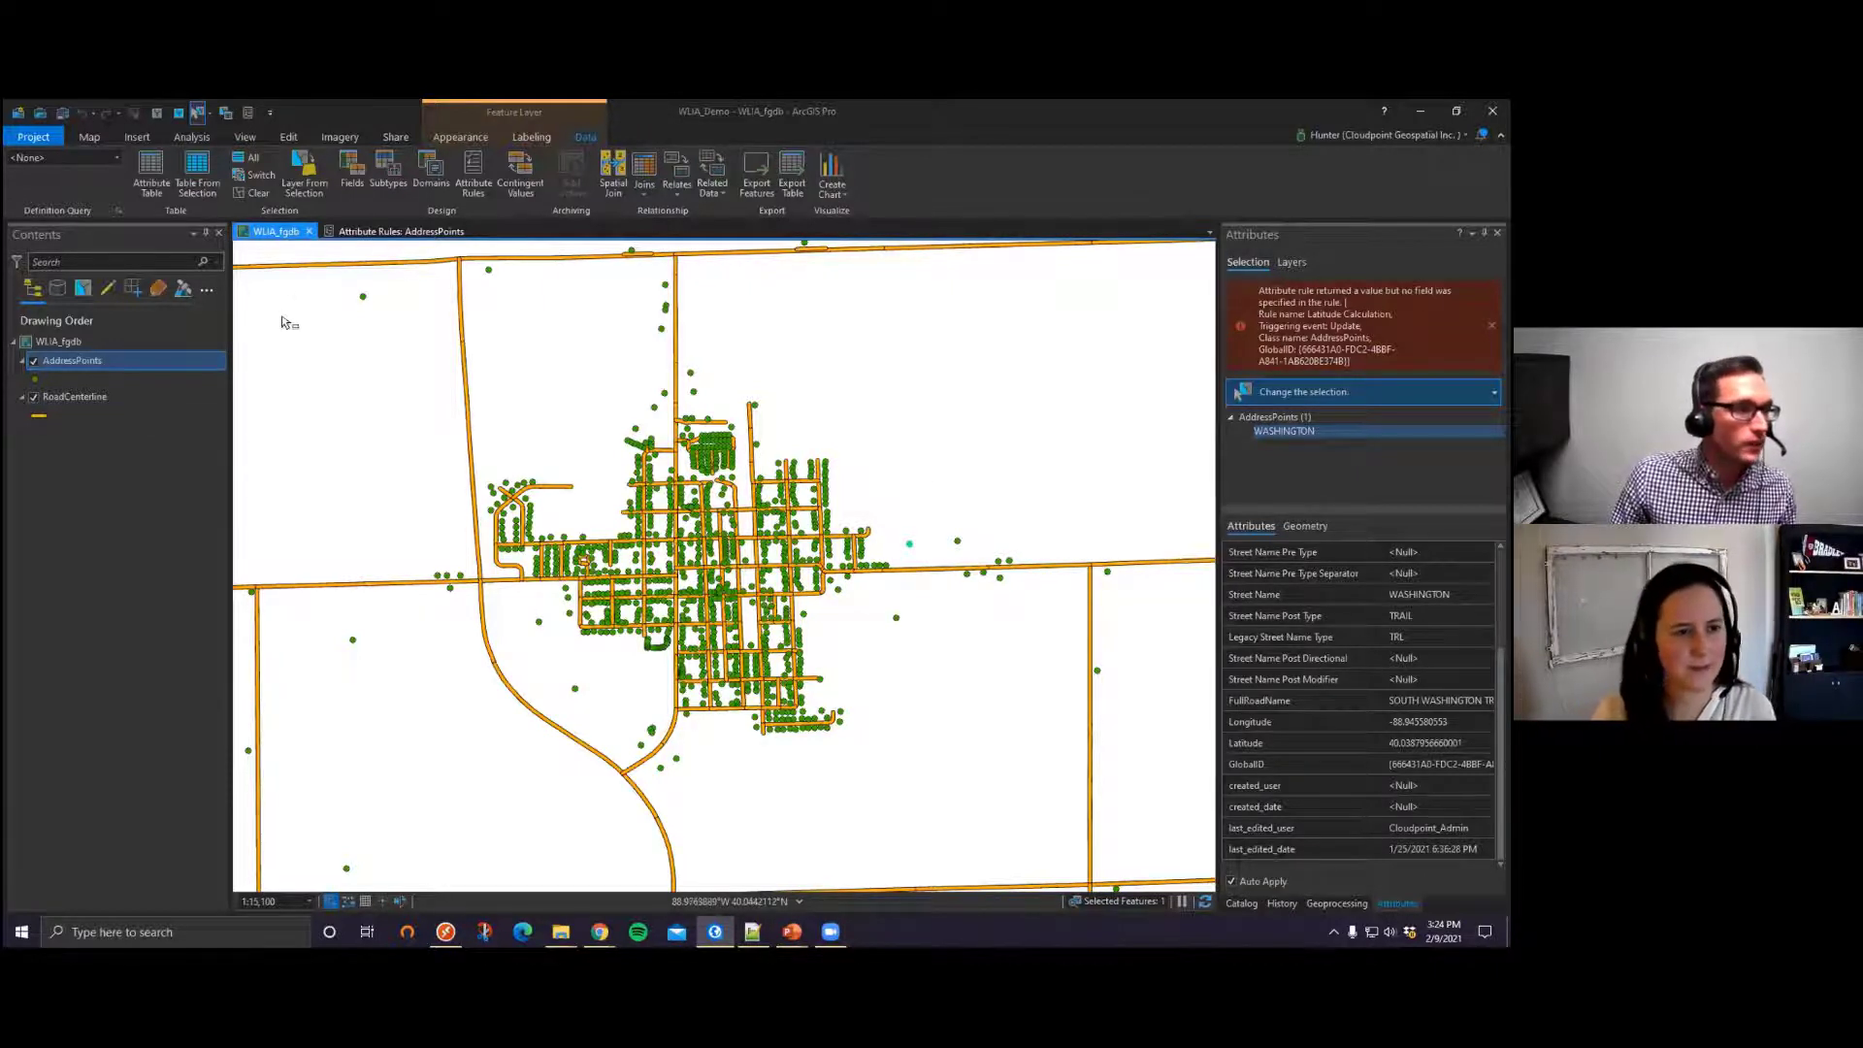
Step: Delete the Latitude Calculation rule from AddressPoints and save the attribute rules
left_click(349, 233)
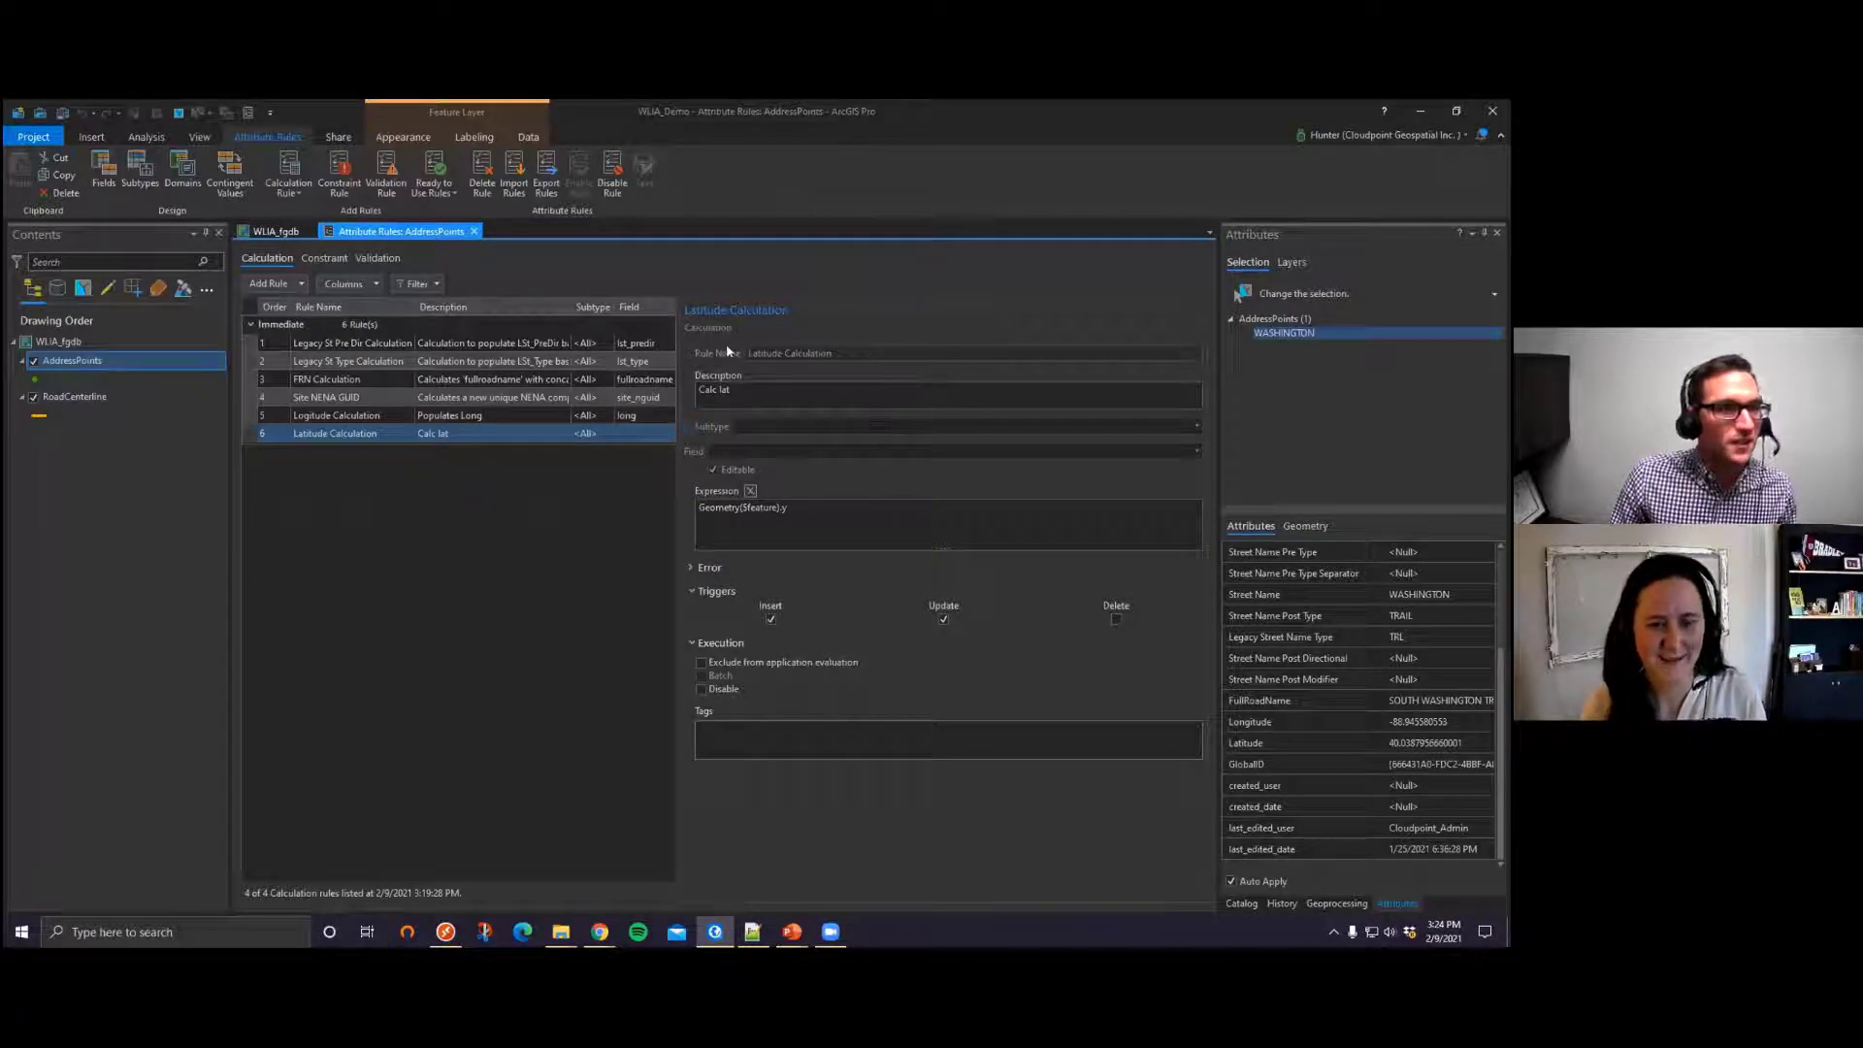
left_click(482, 180)
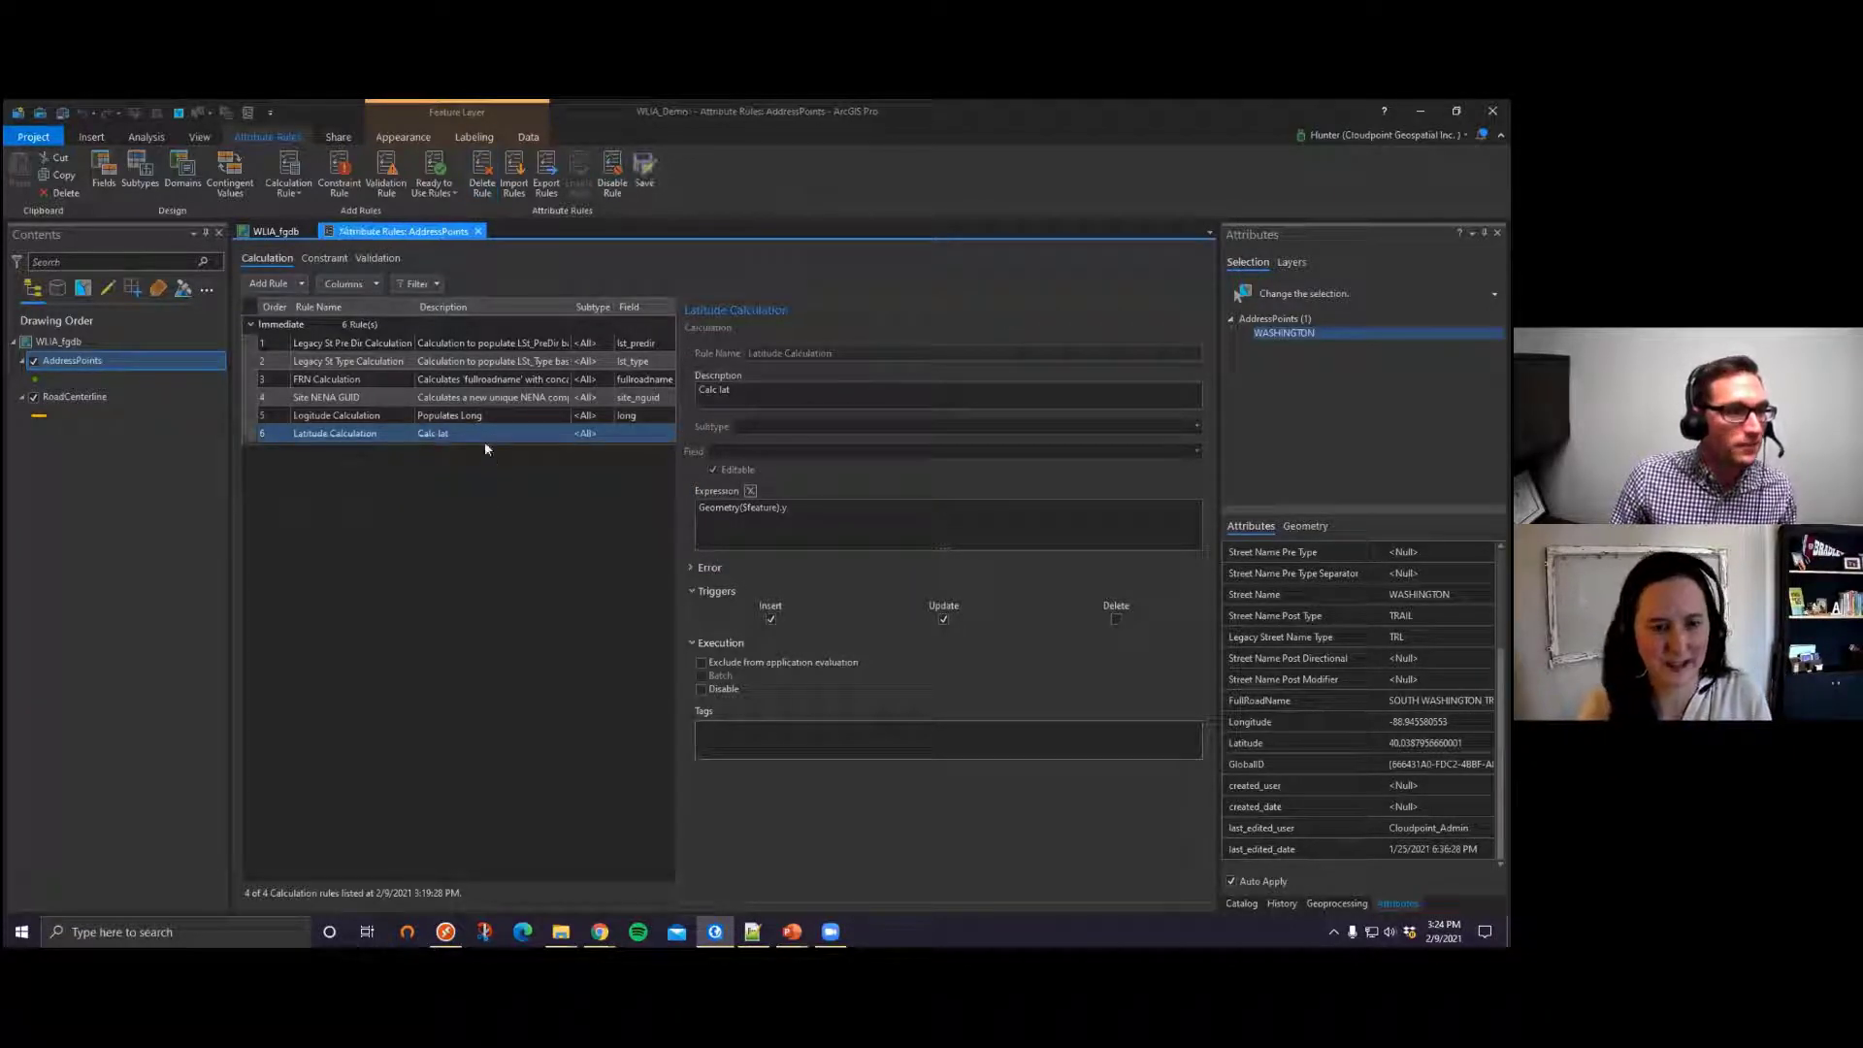
left_click(644, 173)
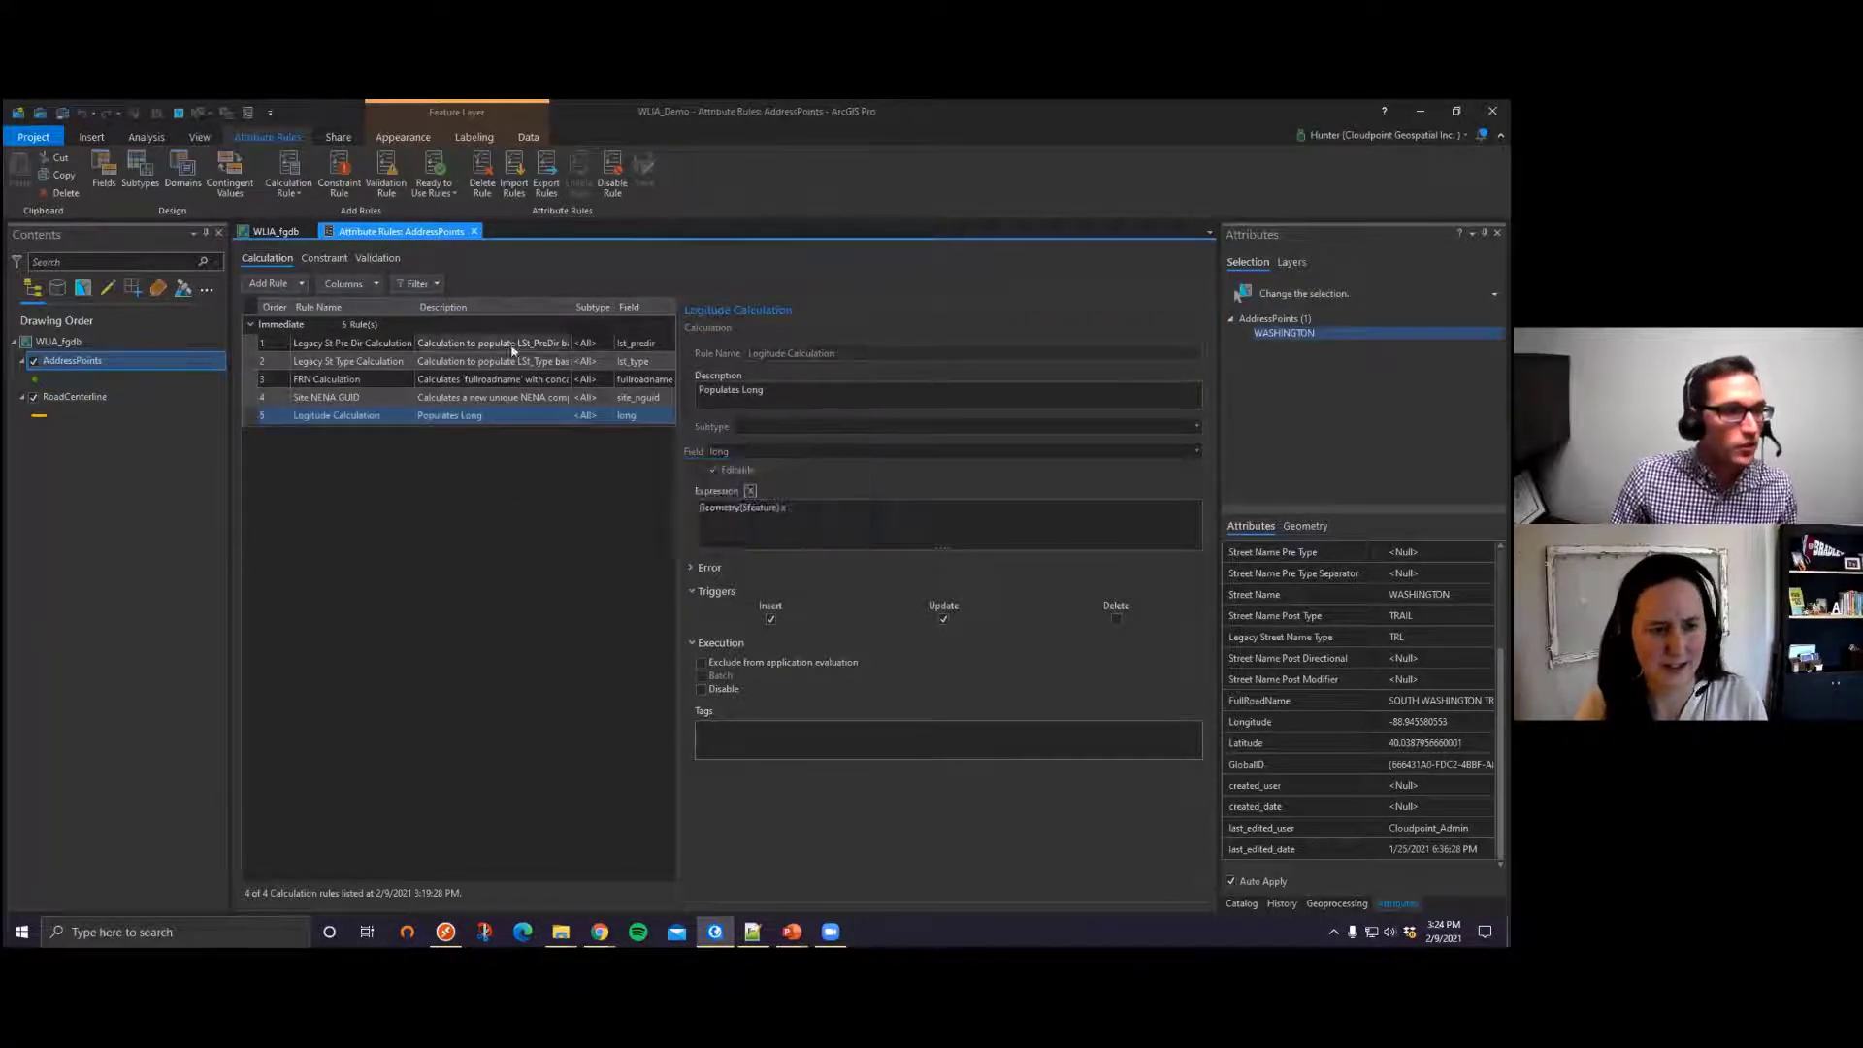
Step: Add an immediate calculation rule to AddressPoints and name it "Latitude Calculation"
left_click(291, 289)
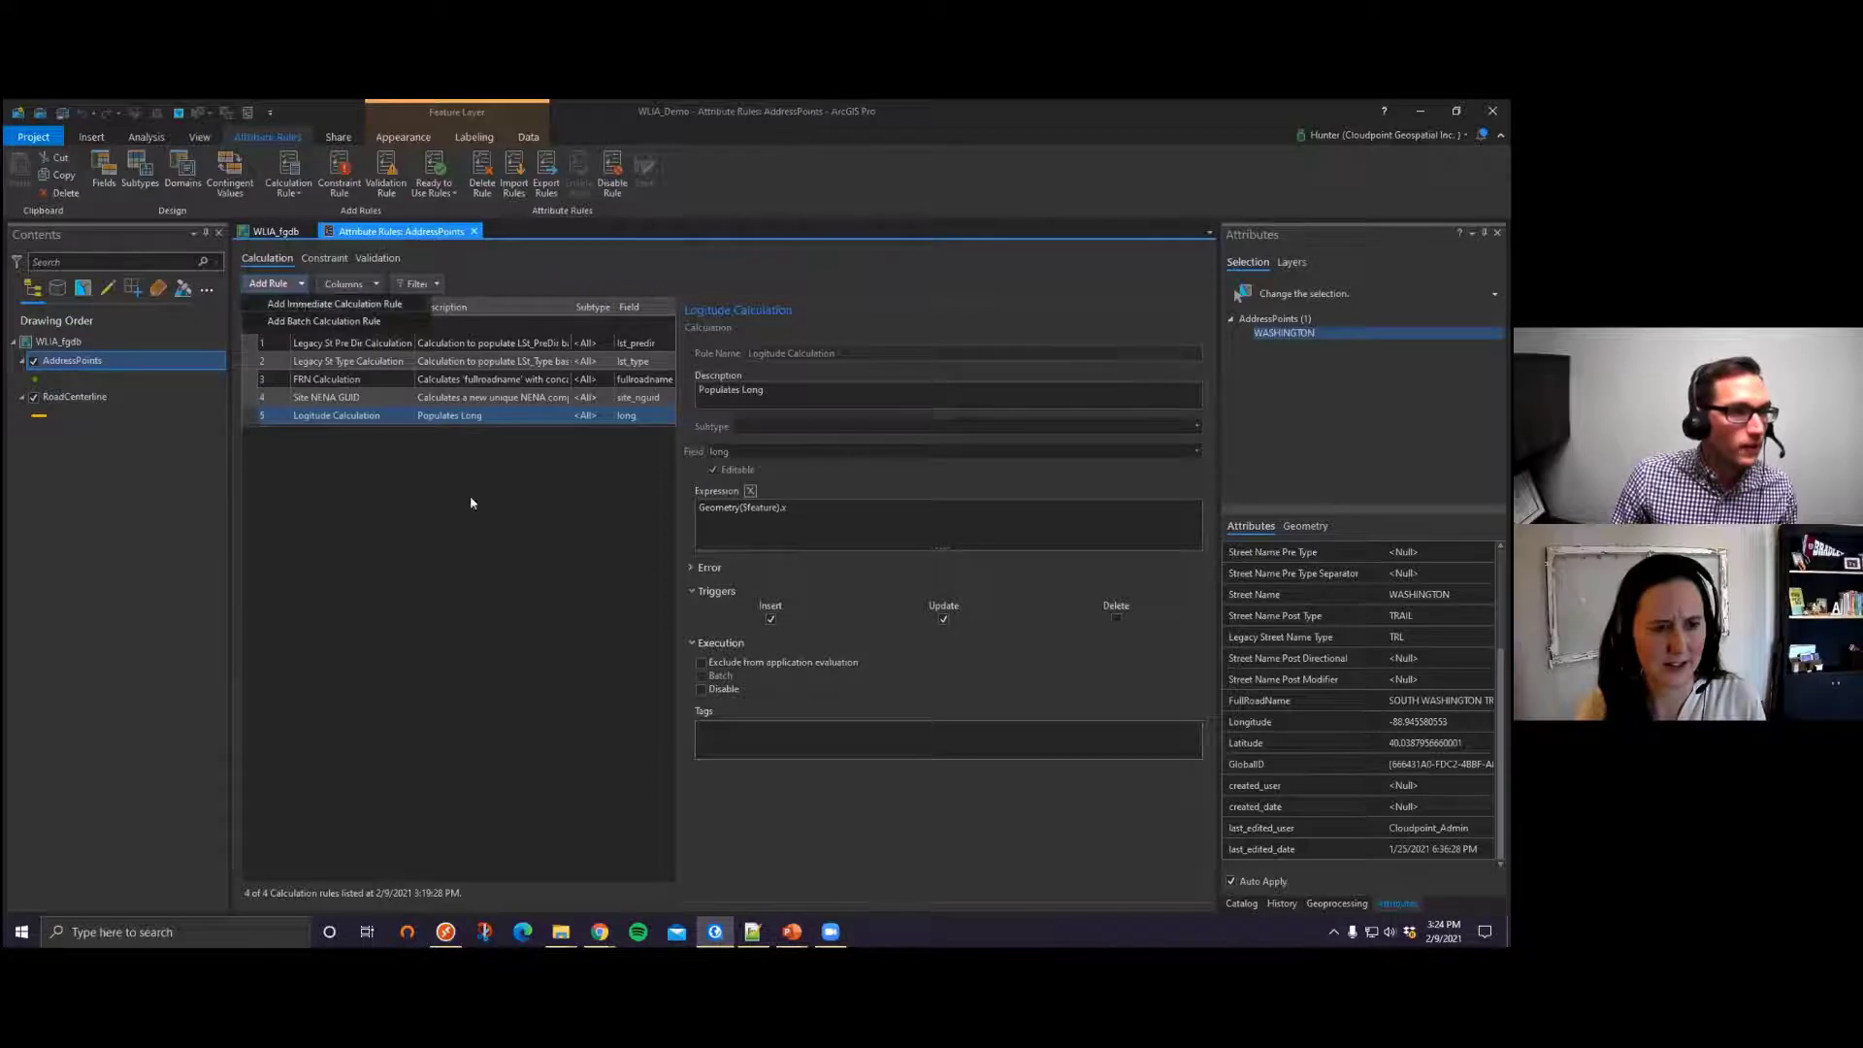
left_click(320, 303)
left_click(803, 353)
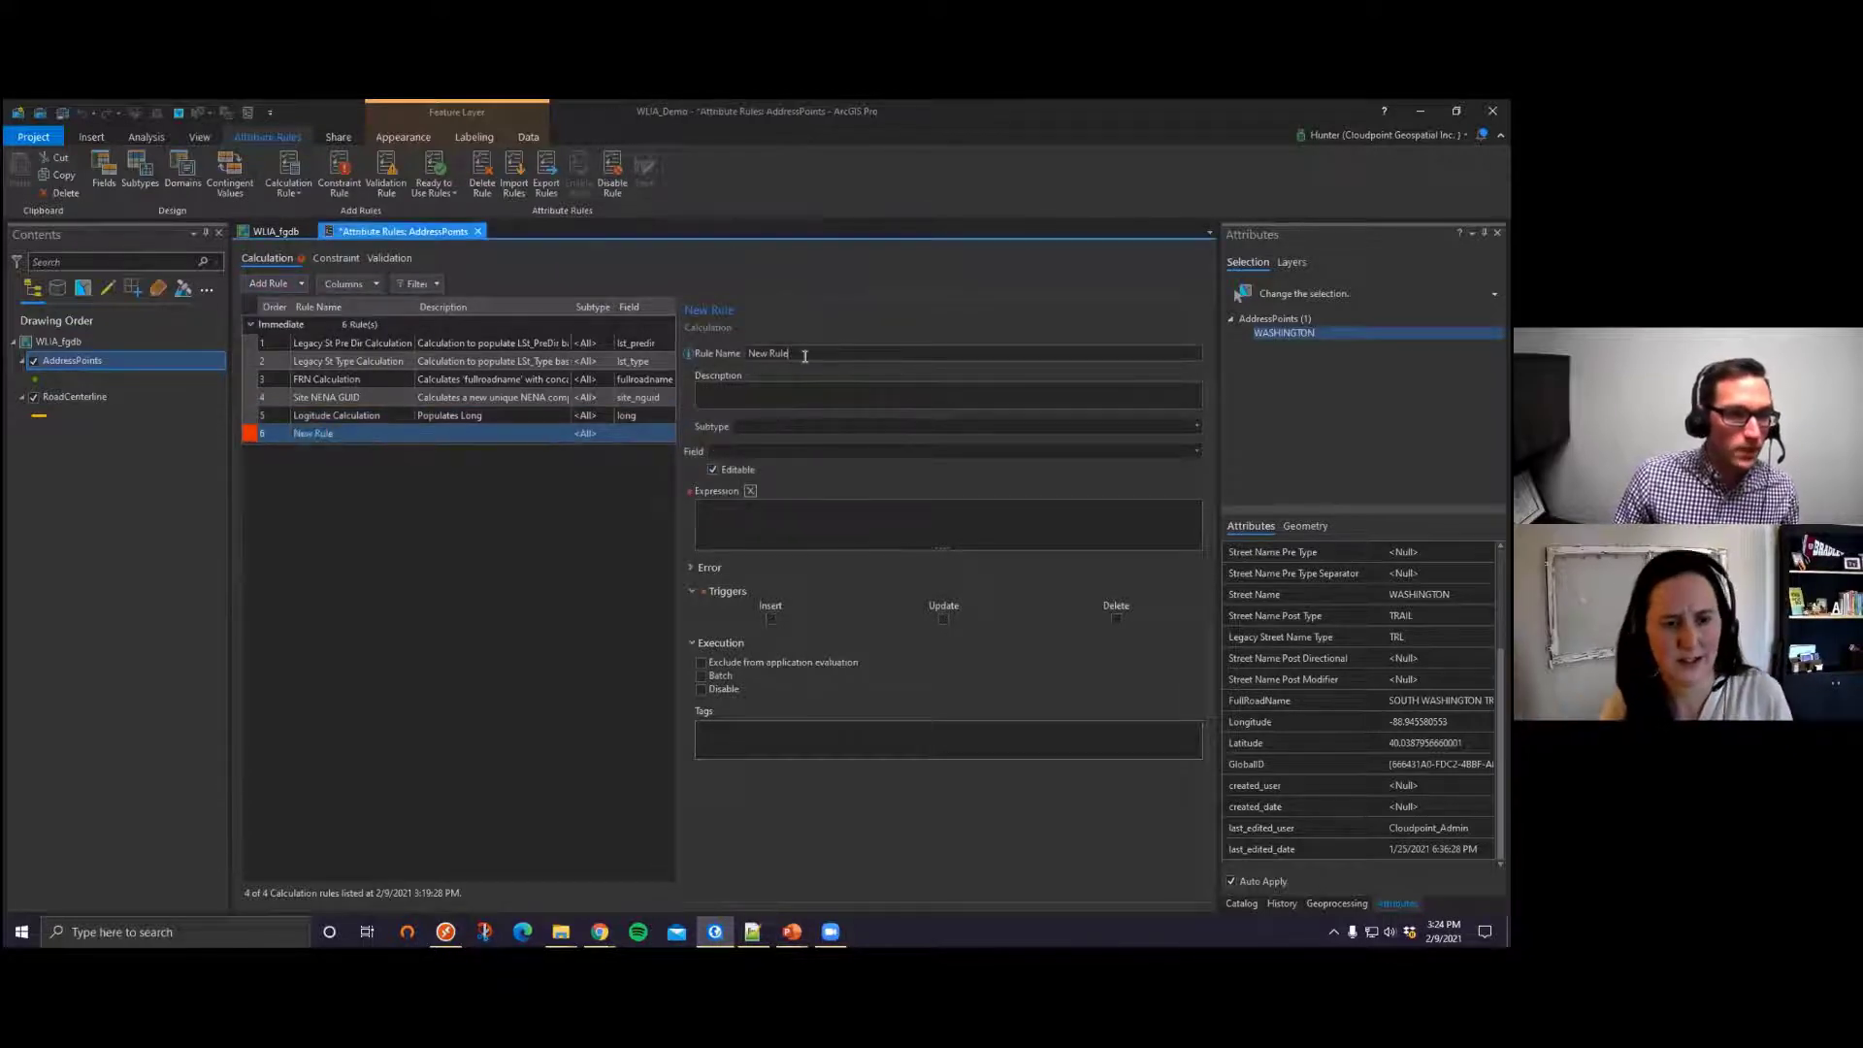
left_click_drag(801, 353, 753, 351)
type("Lat")
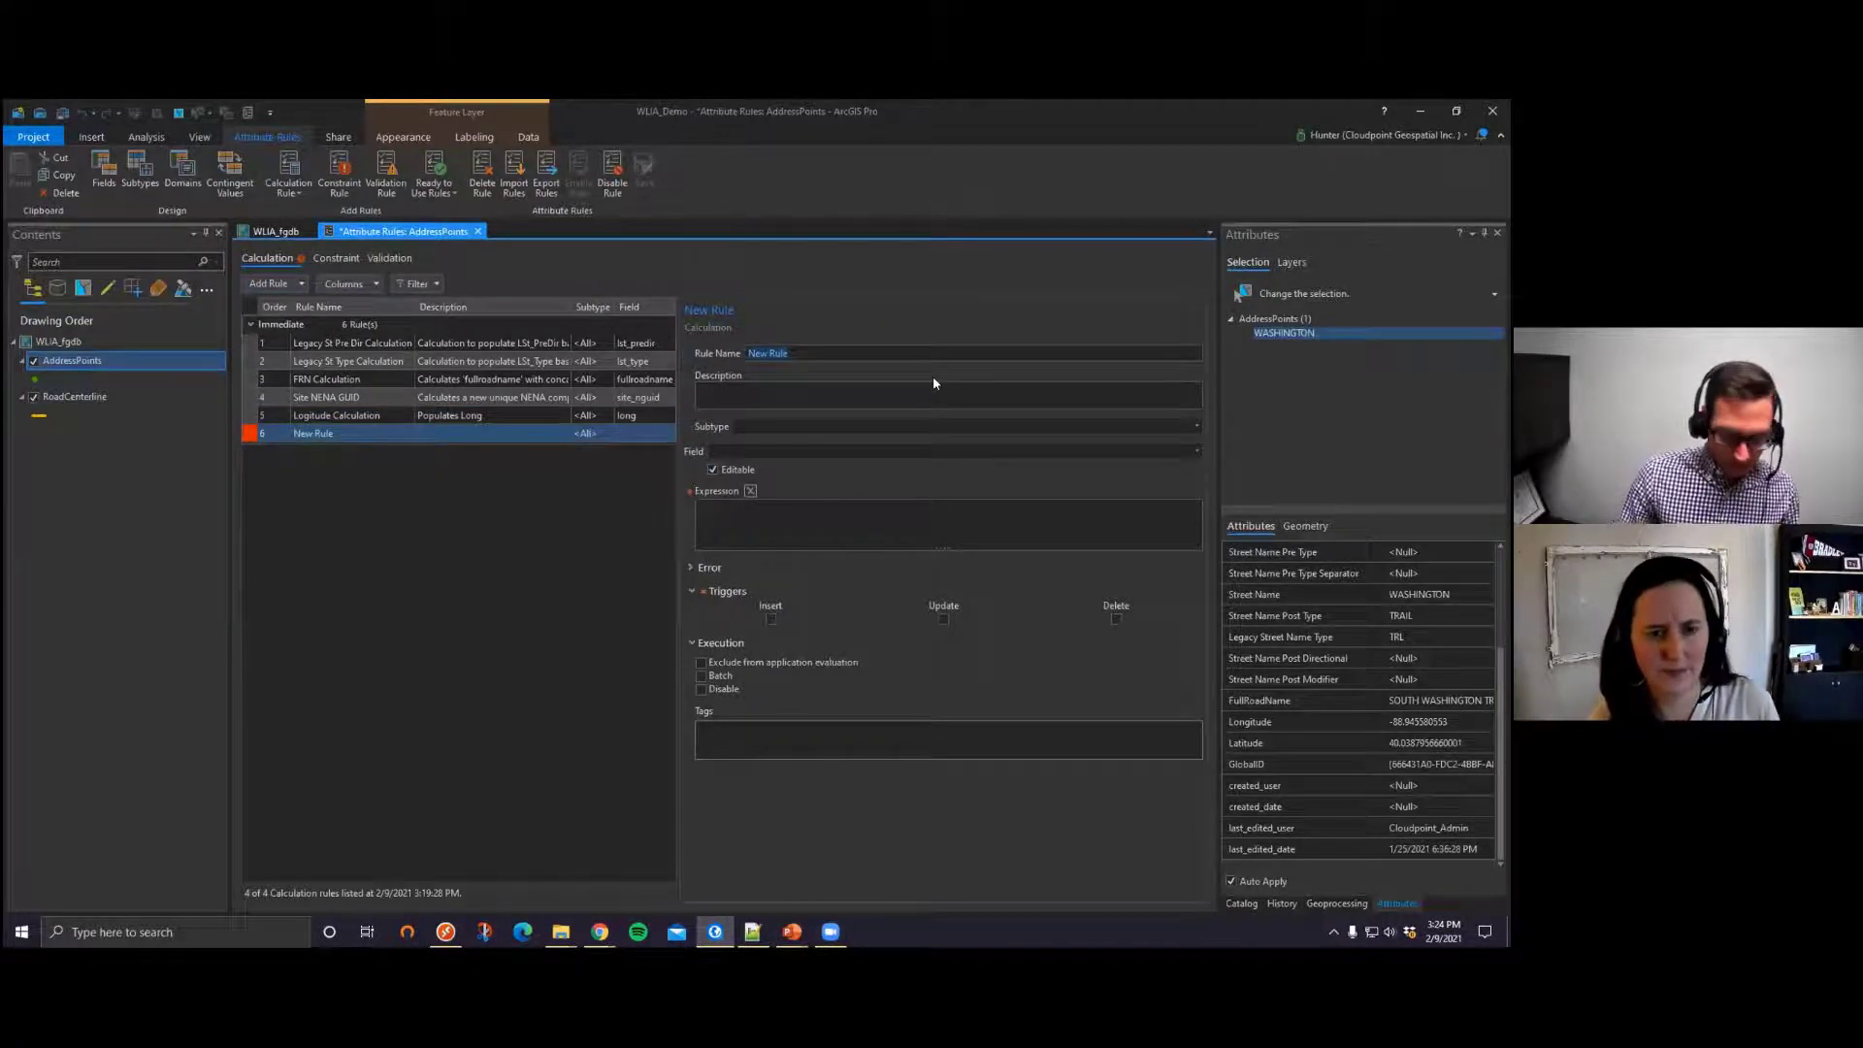
type("itude")
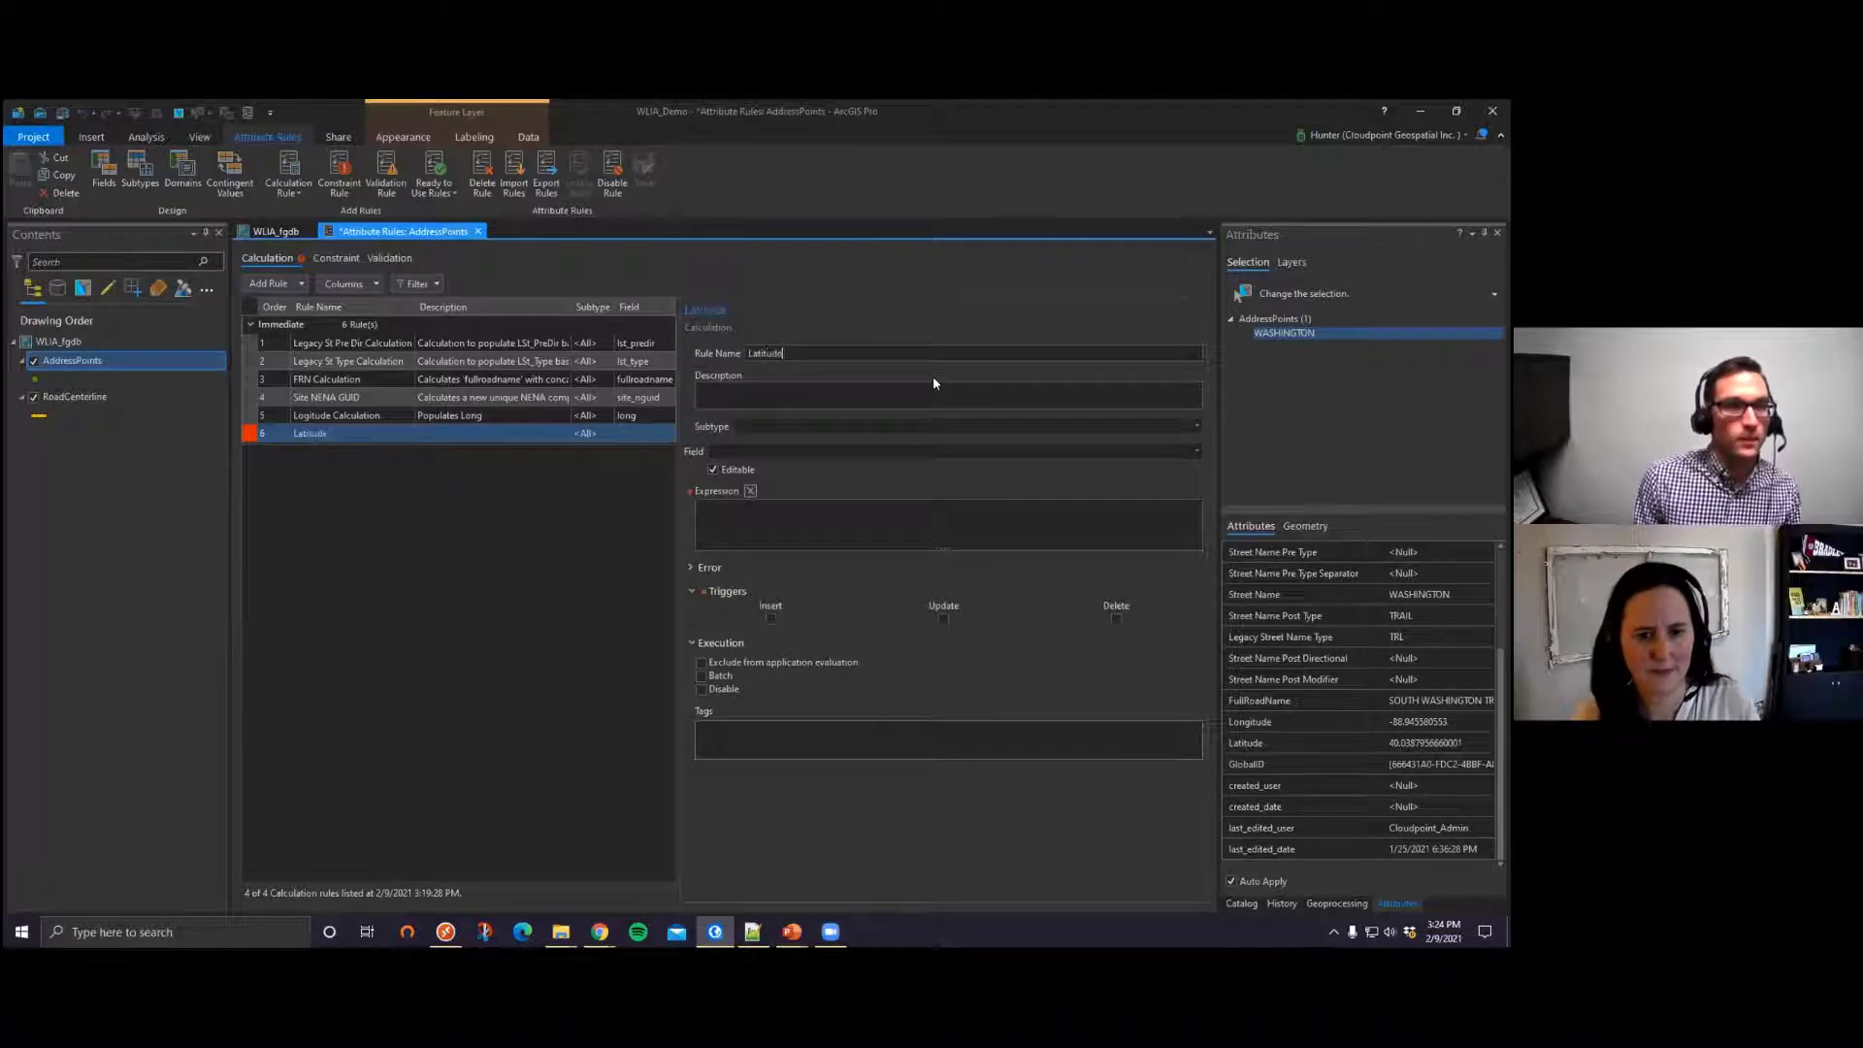
type(" Calculation")
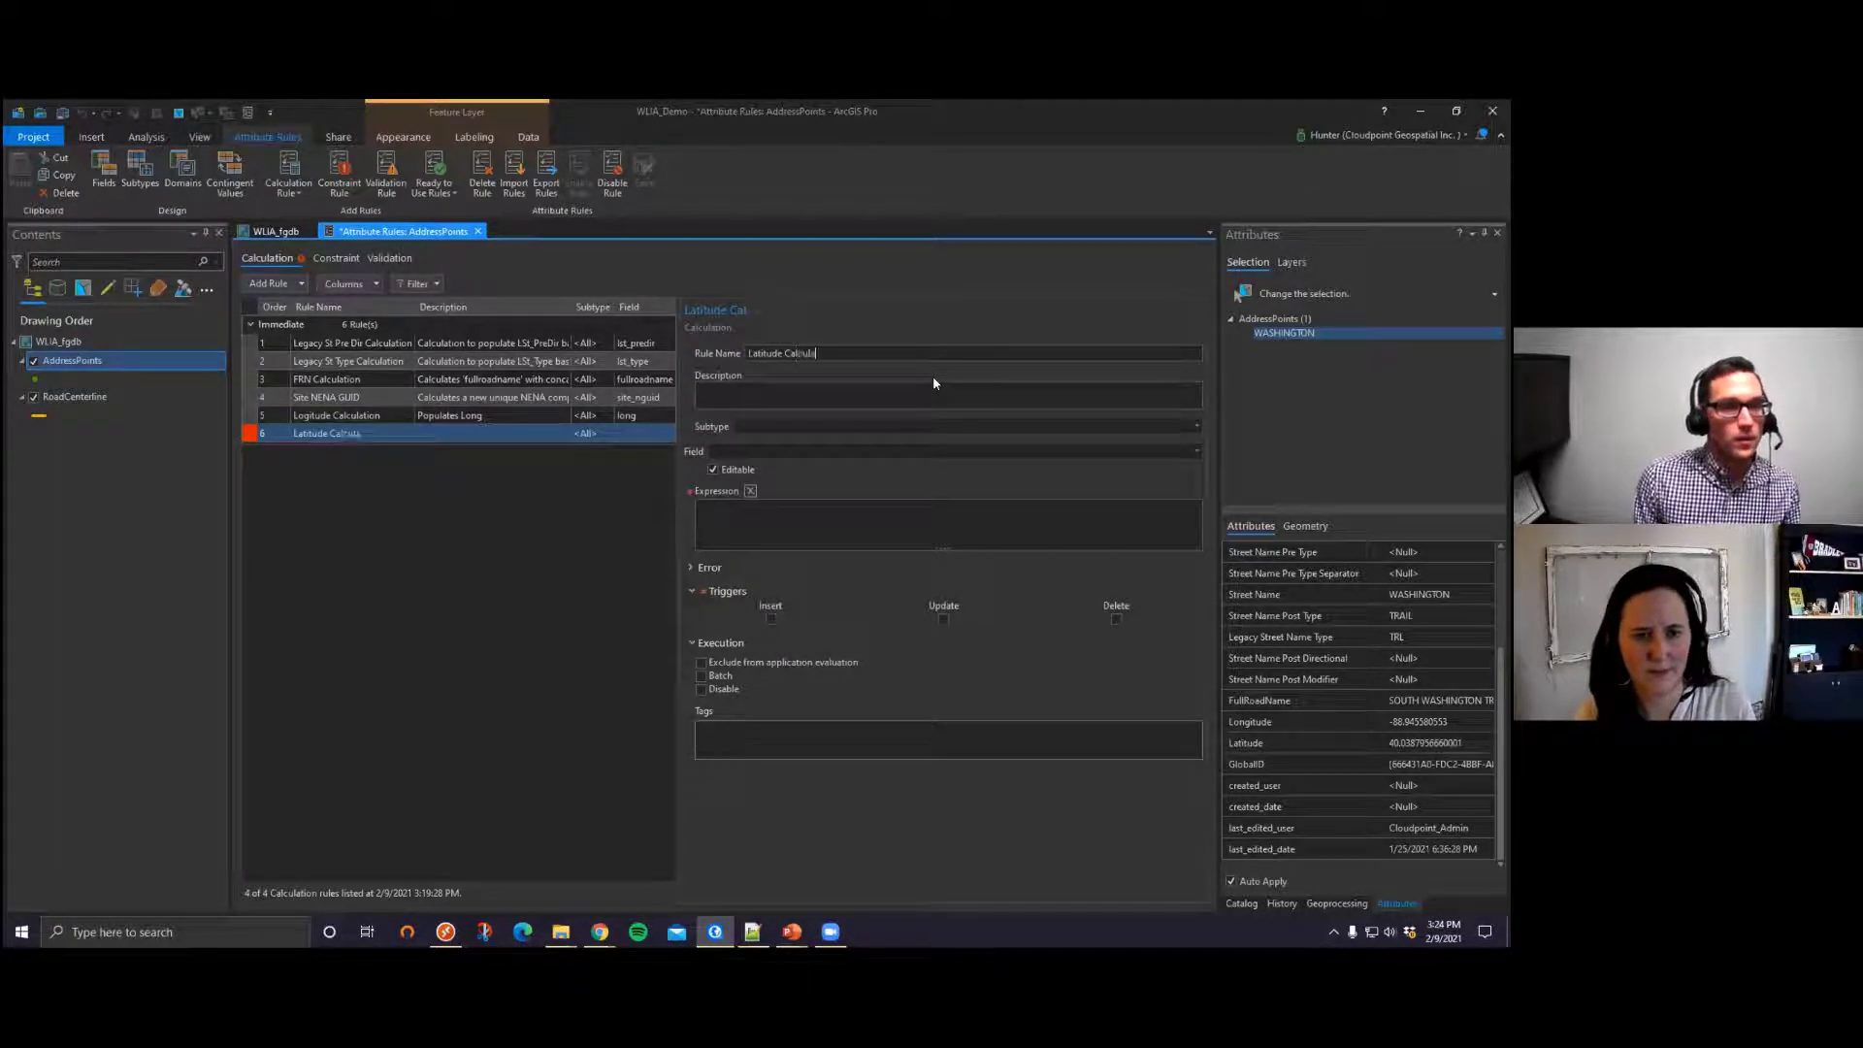
Step: Describe the latitude rule as "Calculates lat" and assign it to the lat field
key("Tab")
type("Calcu")
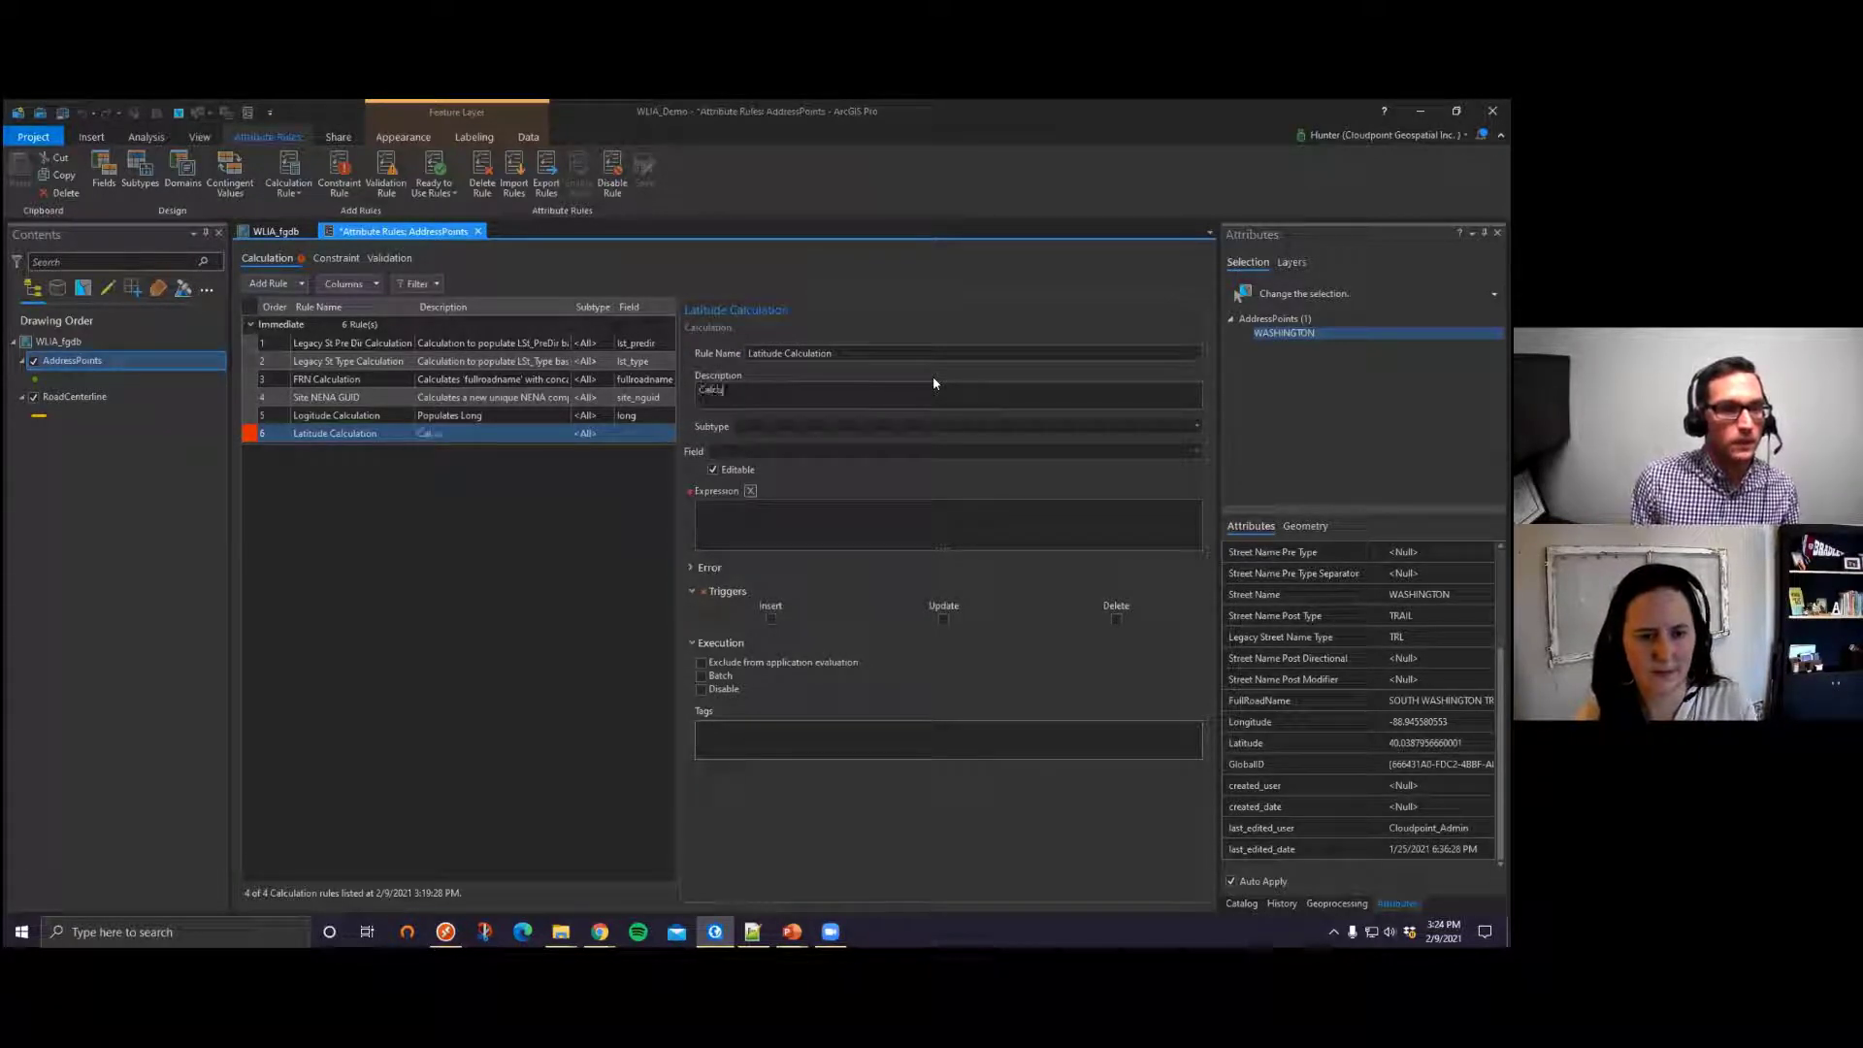
type("lates lat")
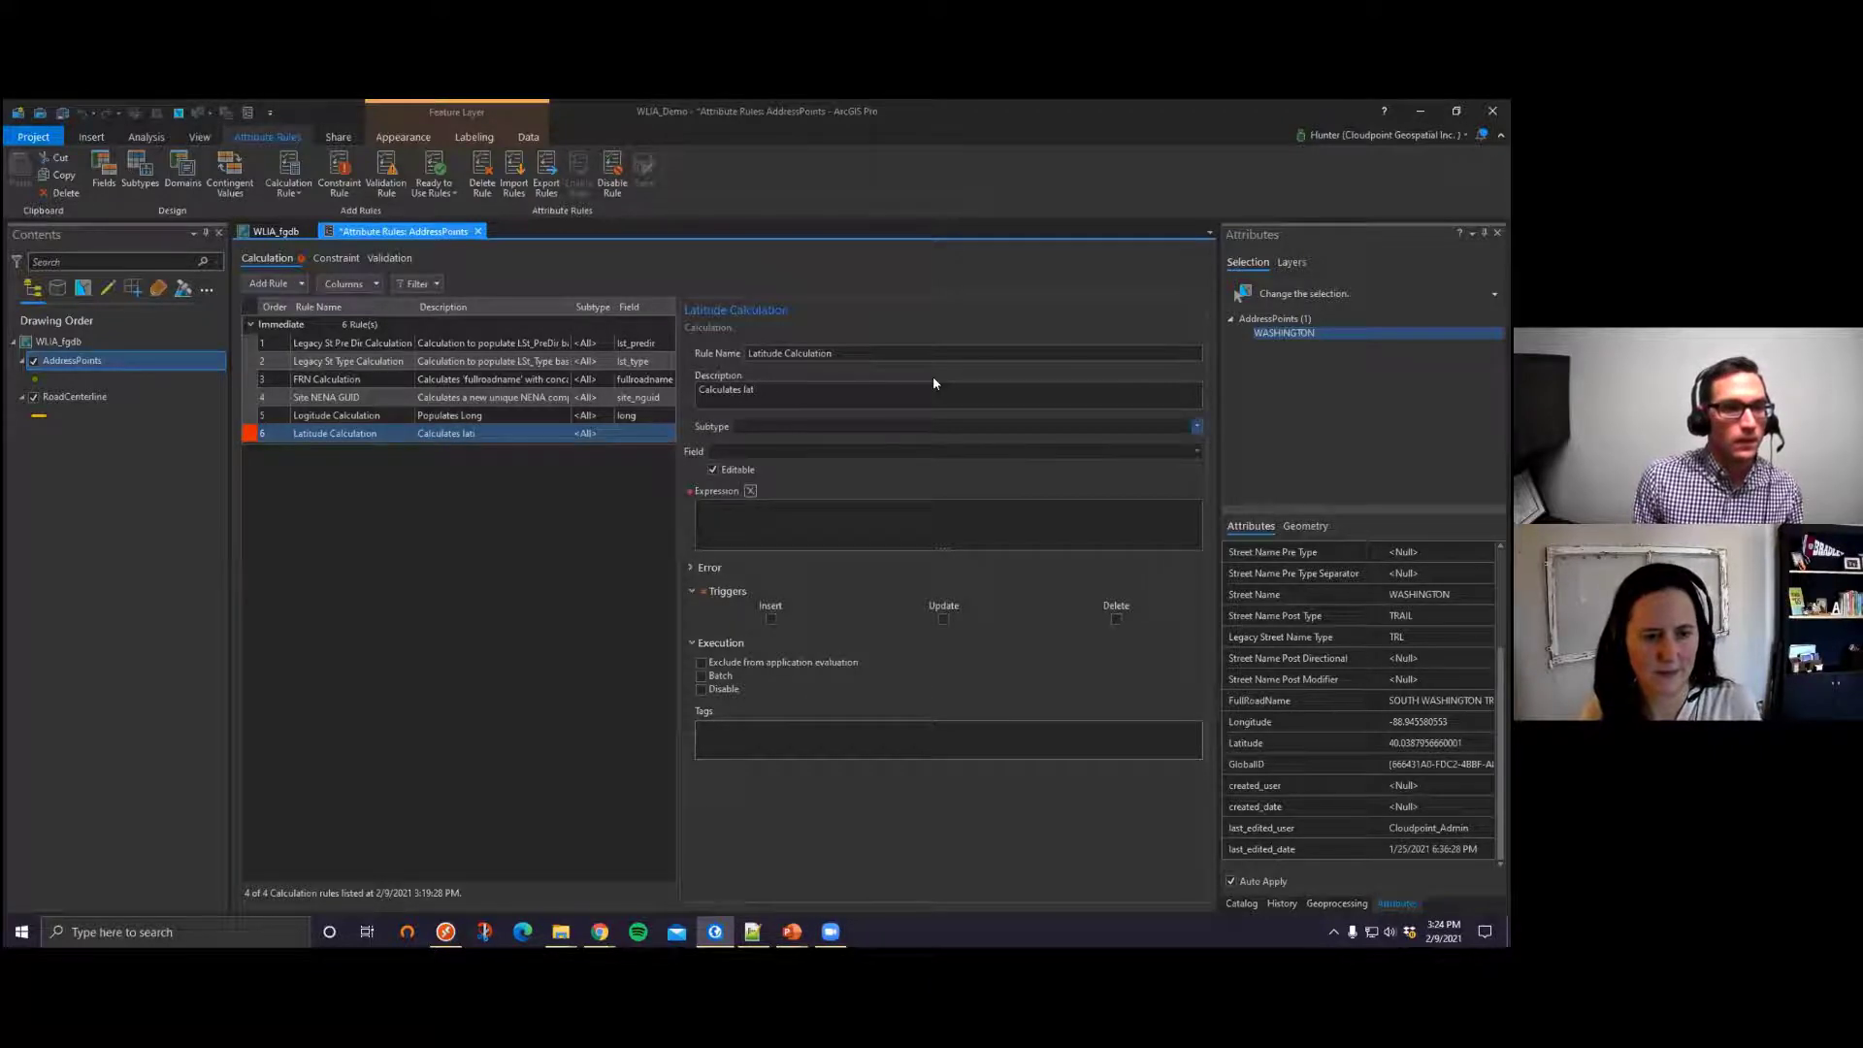
key("Tab")
type("lat")
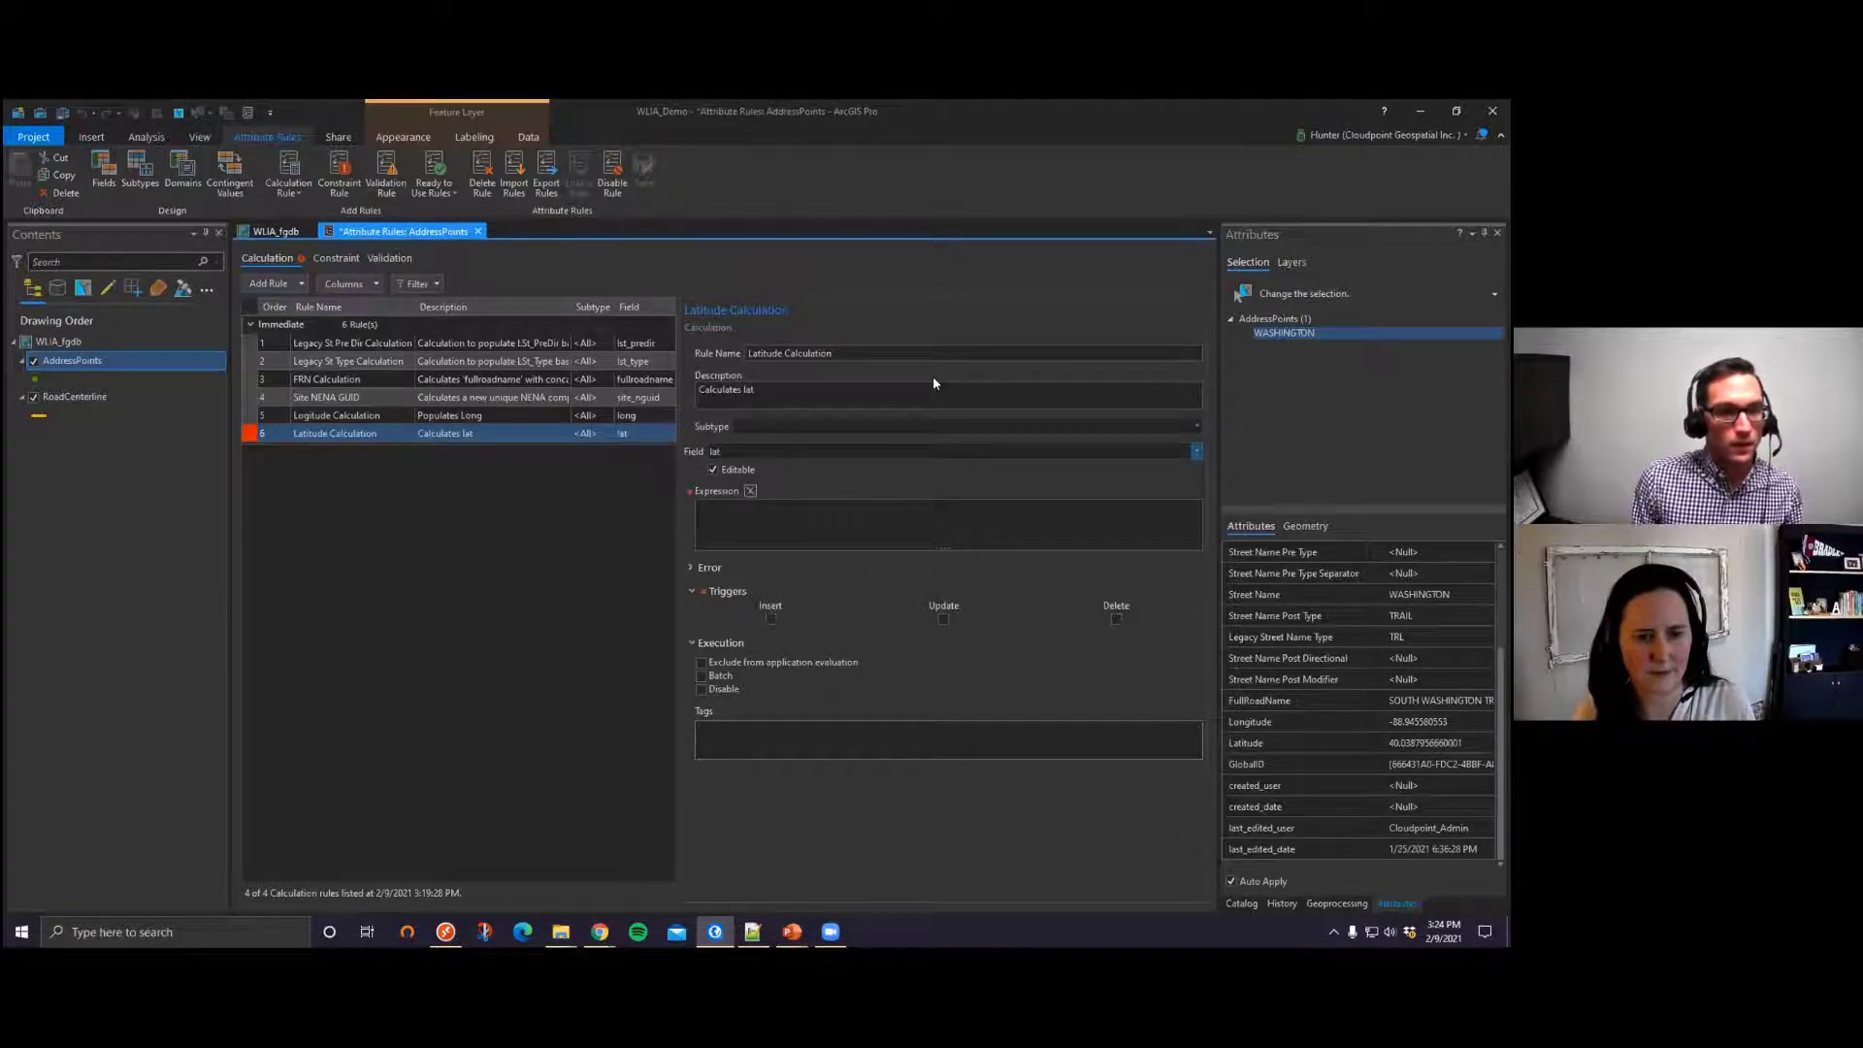
Step: Enter the expression Geometry($feature).y for the latitude rule and validate it in the Expression Builder
left_click(752, 932)
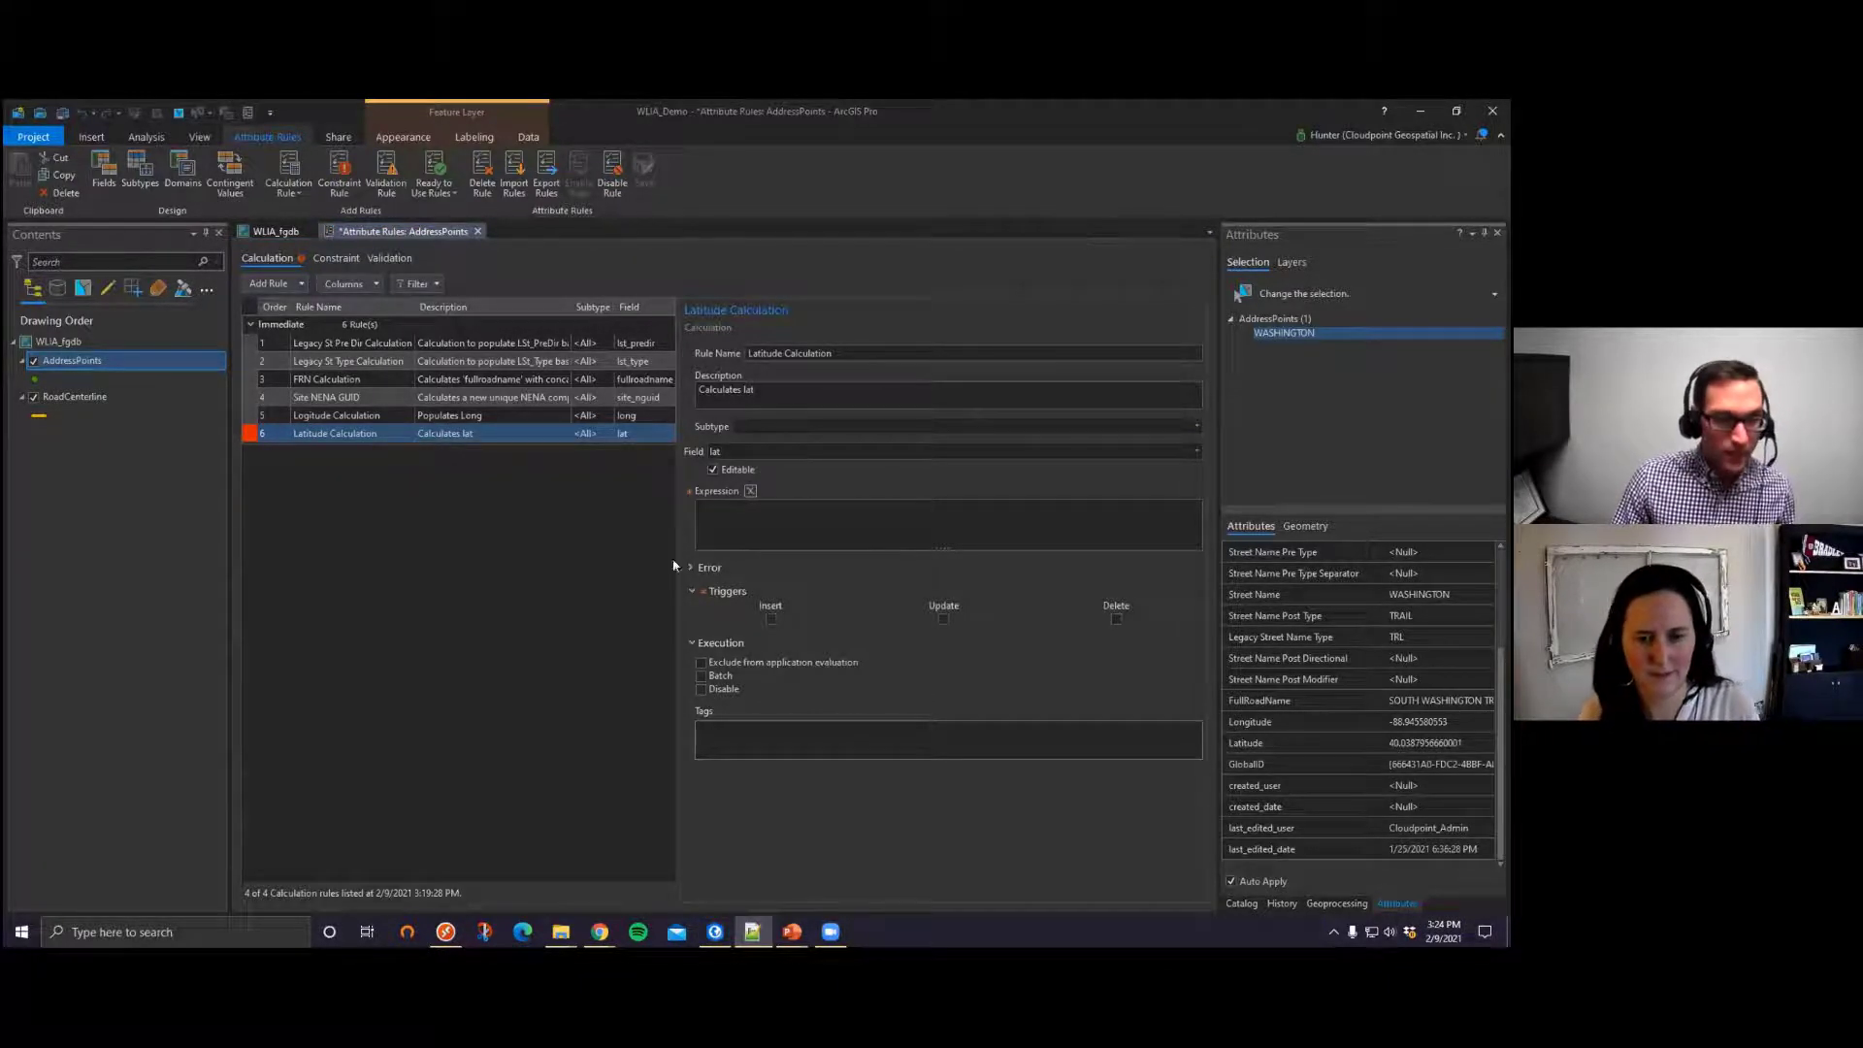
left_click(804, 523)
type("Geometry($feature).y")
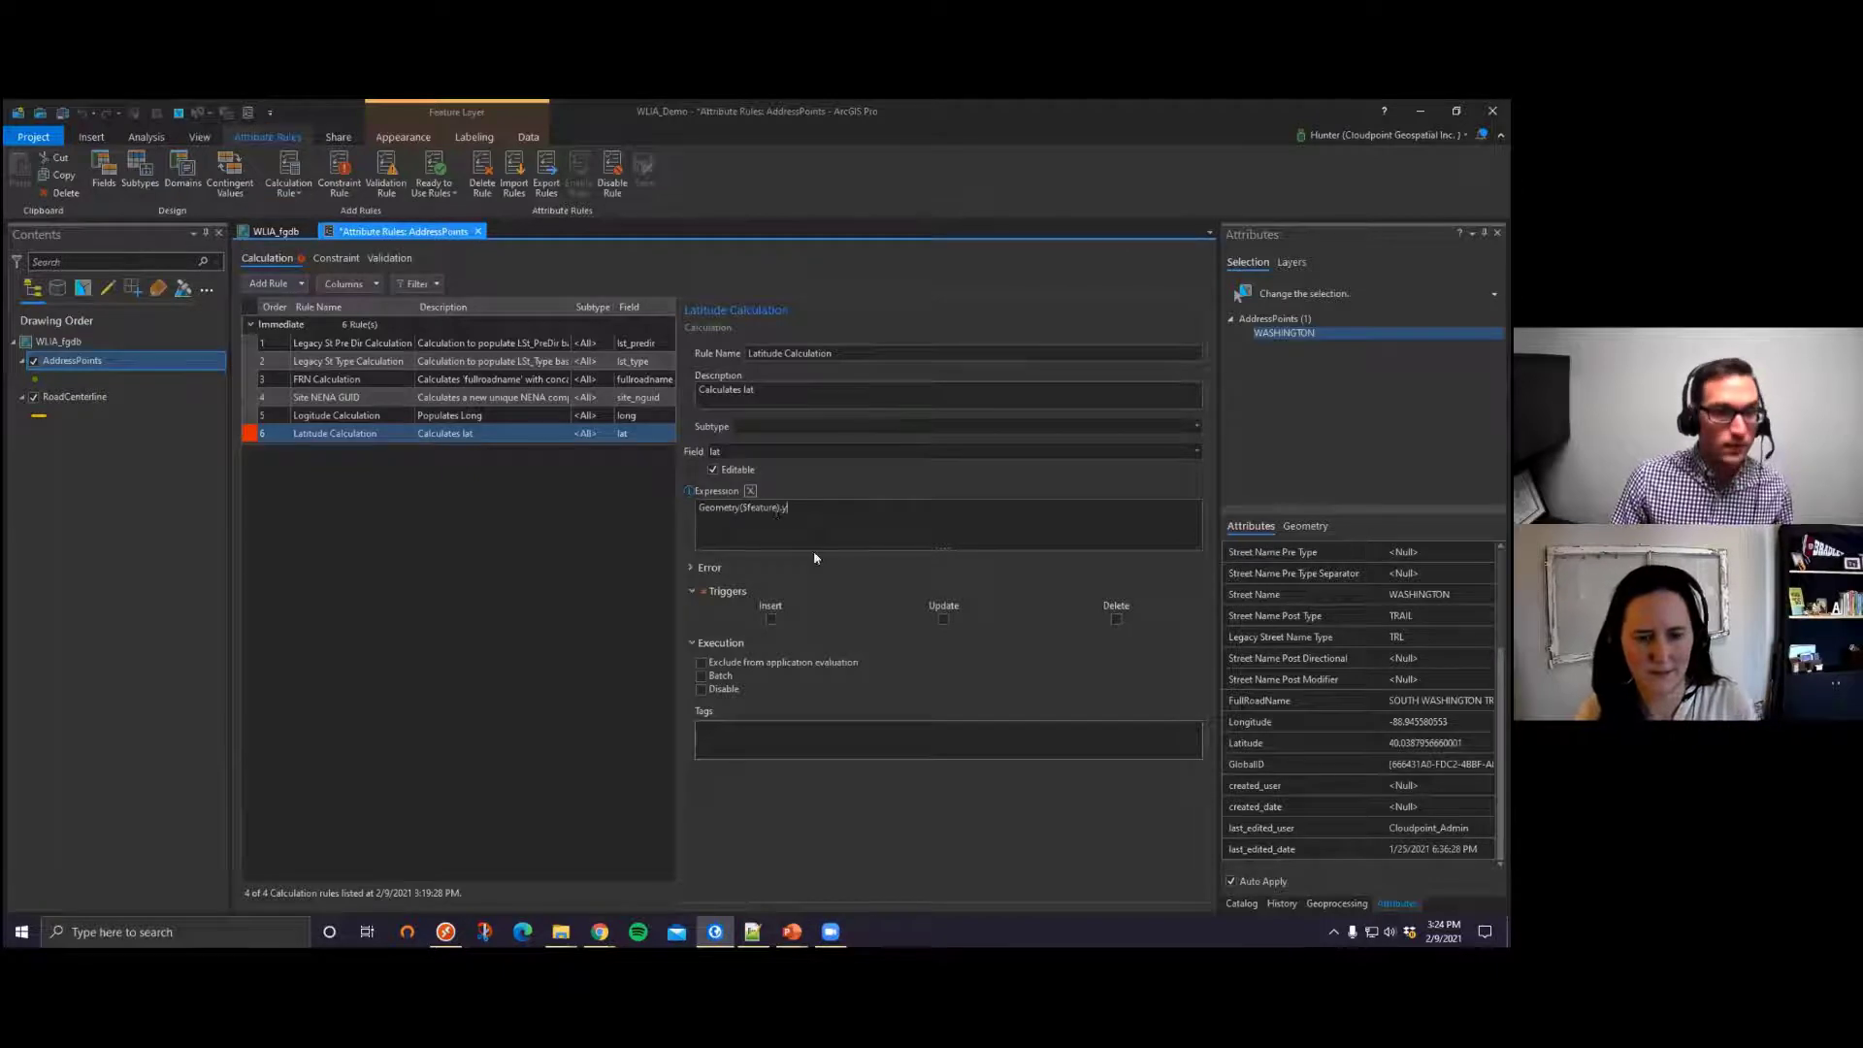
left_click(752, 491)
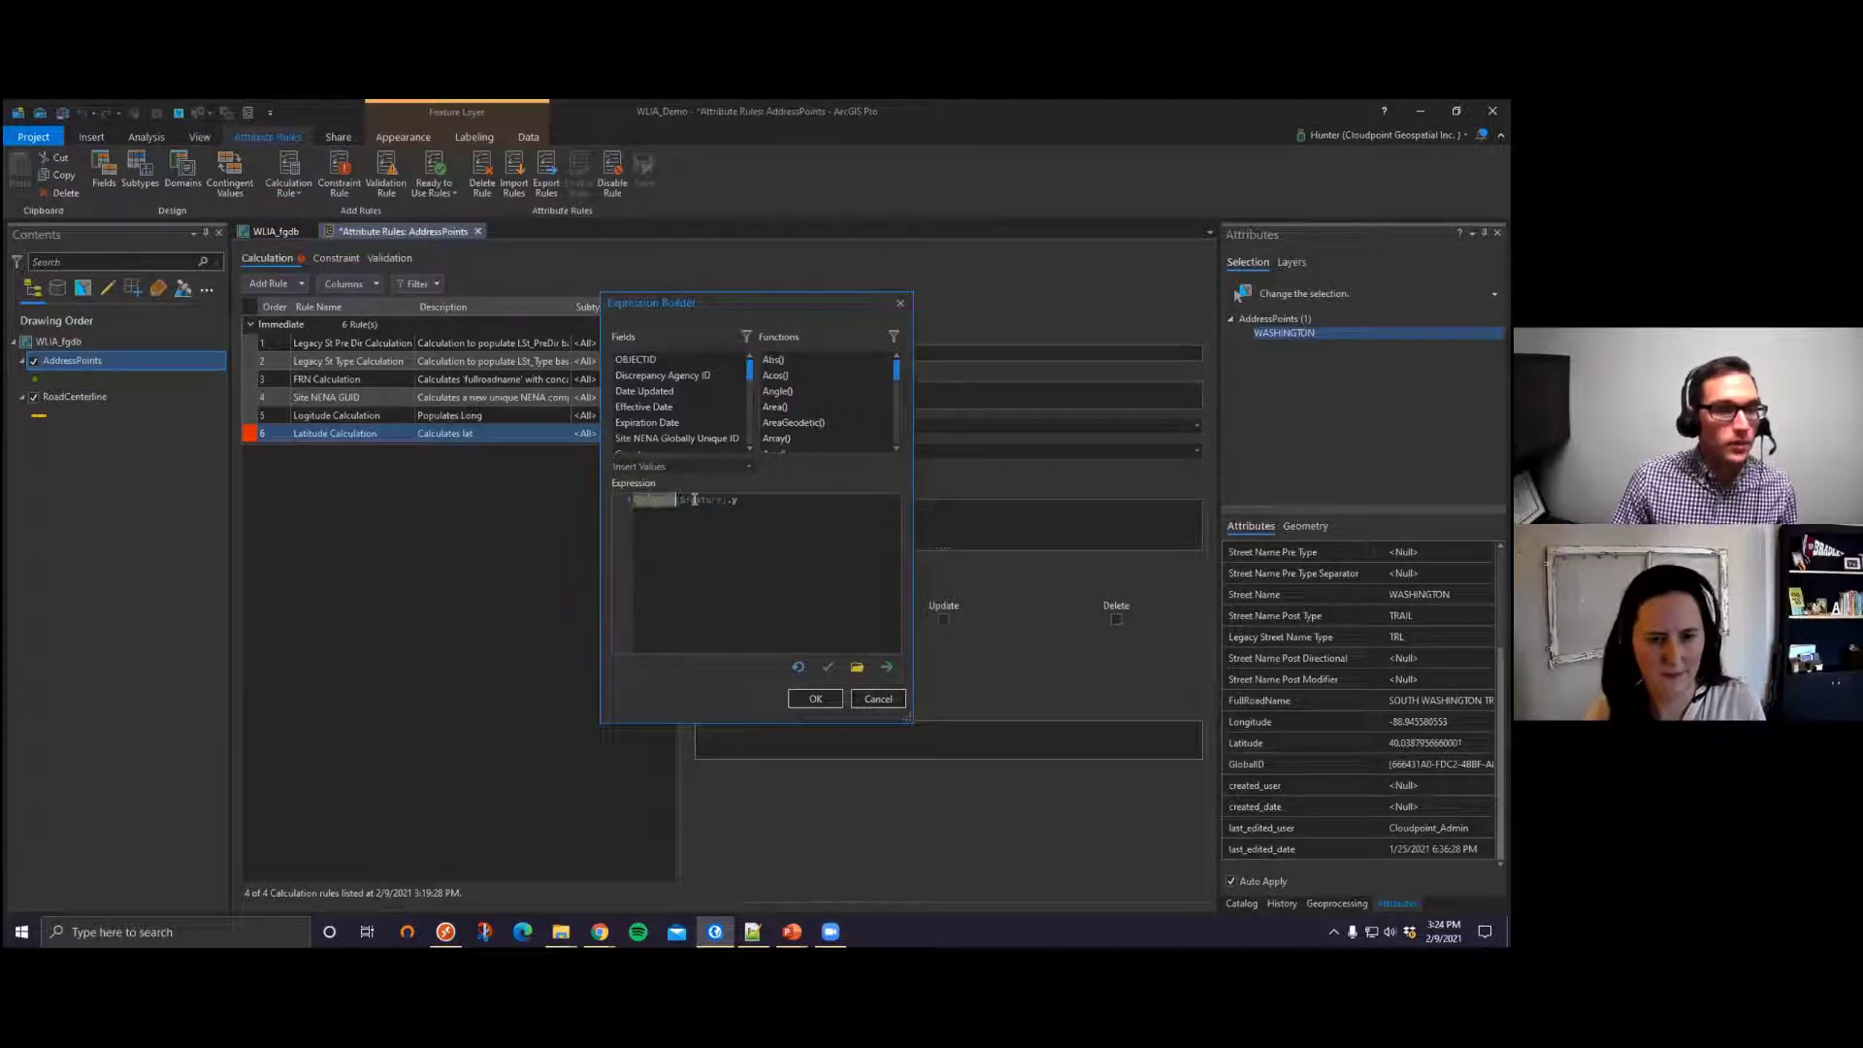
mouse_move(897, 376)
left_mouse_down()
mouse_move(897, 404)
mouse_move(897, 373)
left_mouse_up()
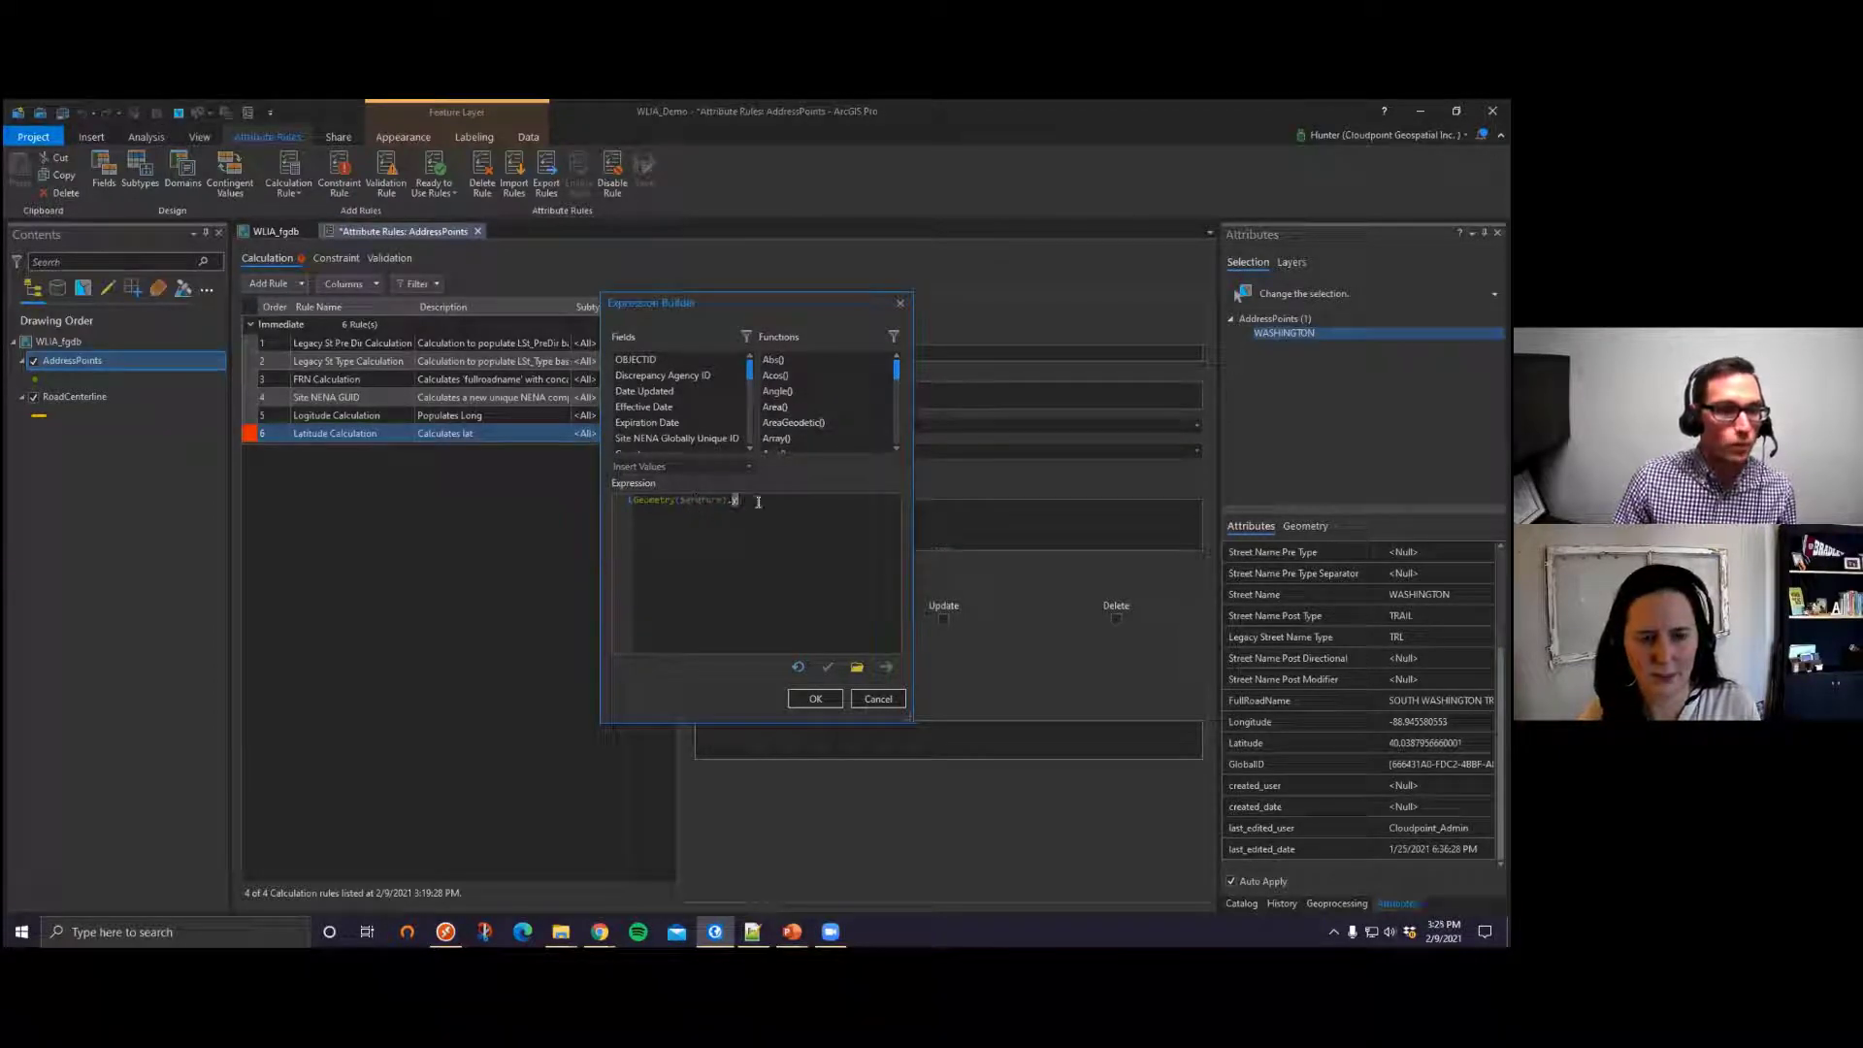
left_click(828, 668)
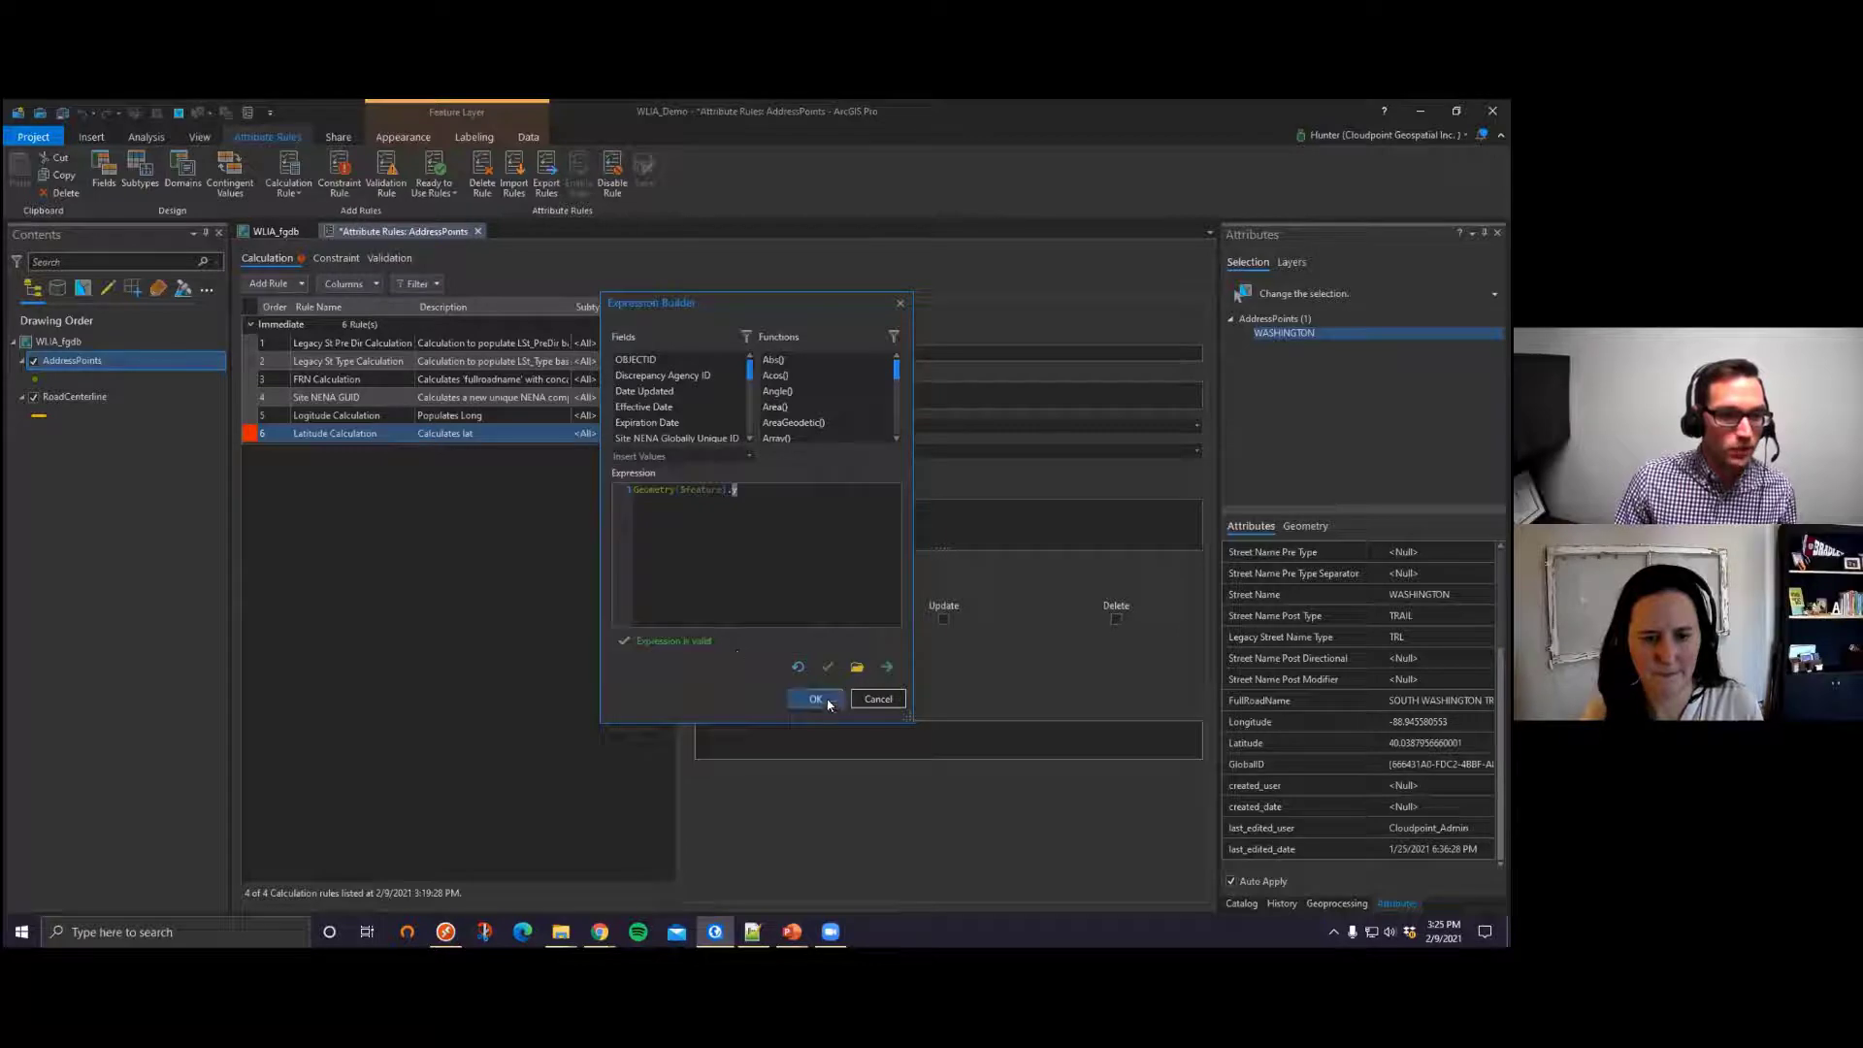
left_click(815, 699)
Step: Enable the Insert and Update triggers for the latitude rule and save the attribute rules
left_click(770, 619)
left_click(943, 619)
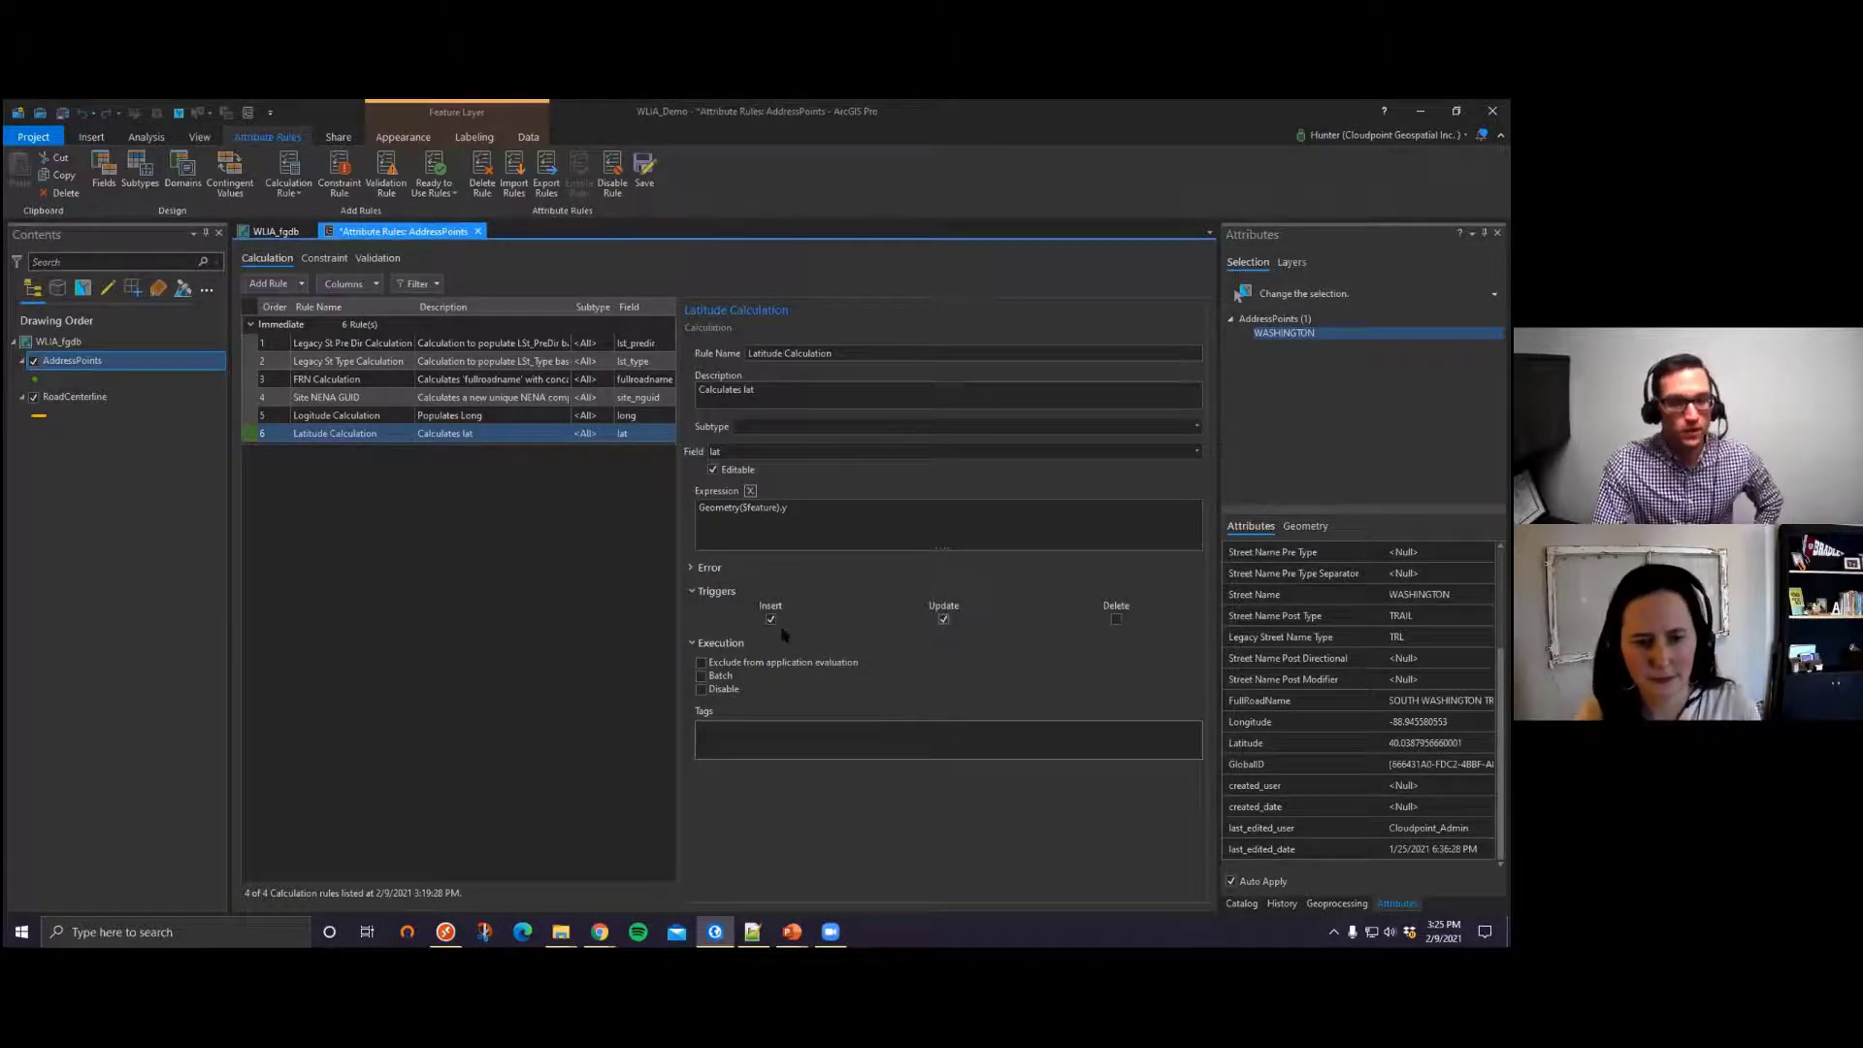
left_click(648, 184)
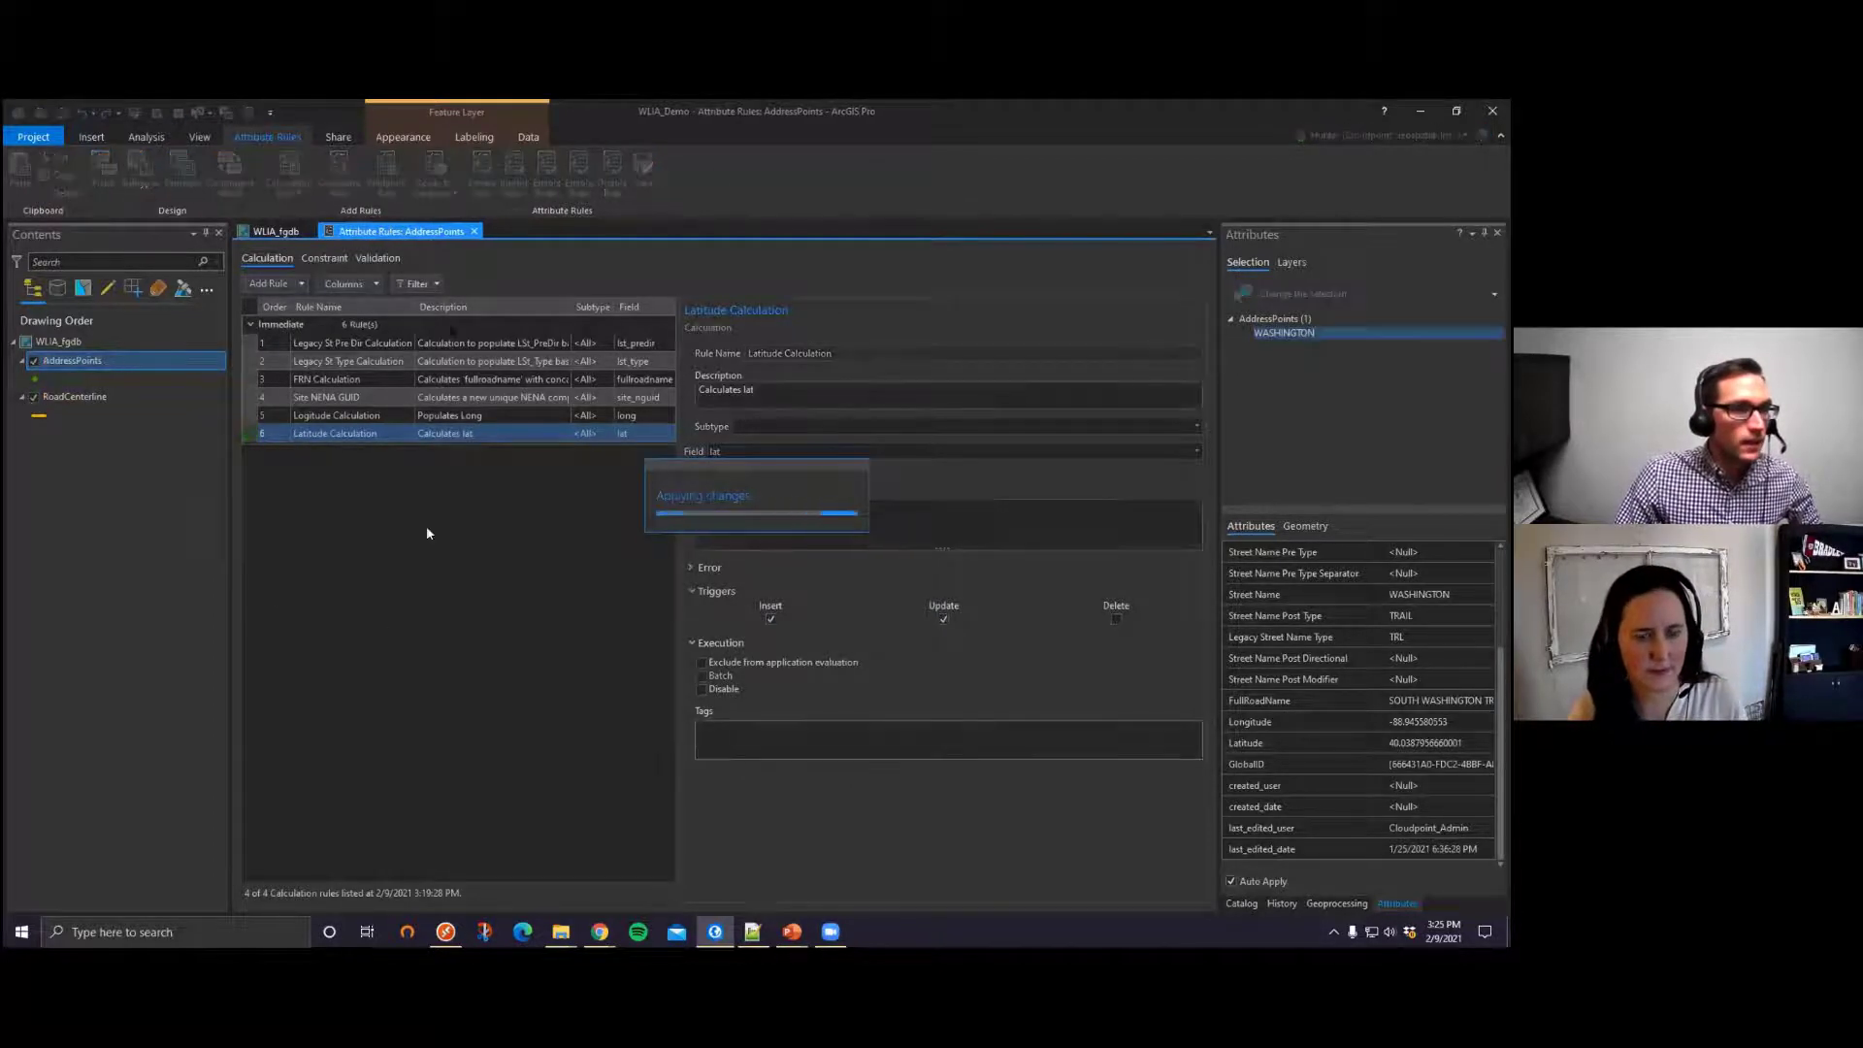
Step: Select the isolated address point east of town, south of the road, on the WLIA_fgdb map and review its attributes
left_click(275, 231)
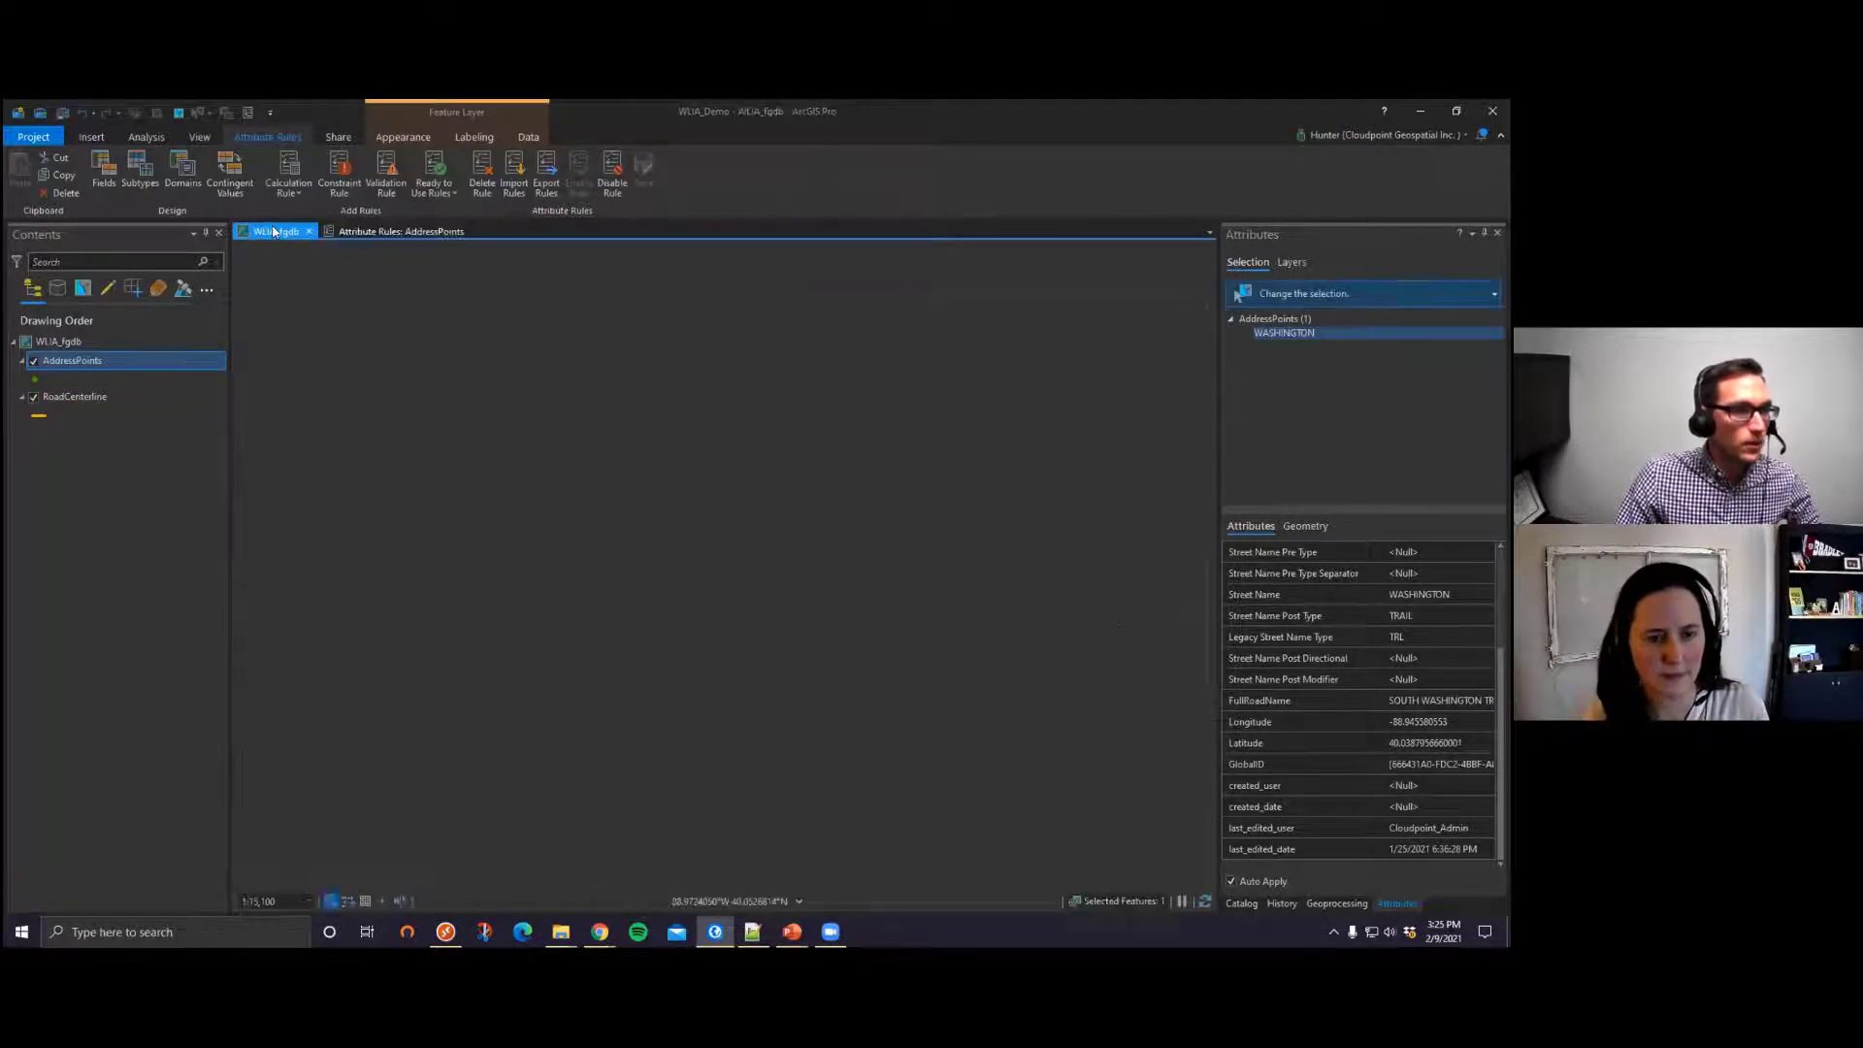
left_click(894, 618)
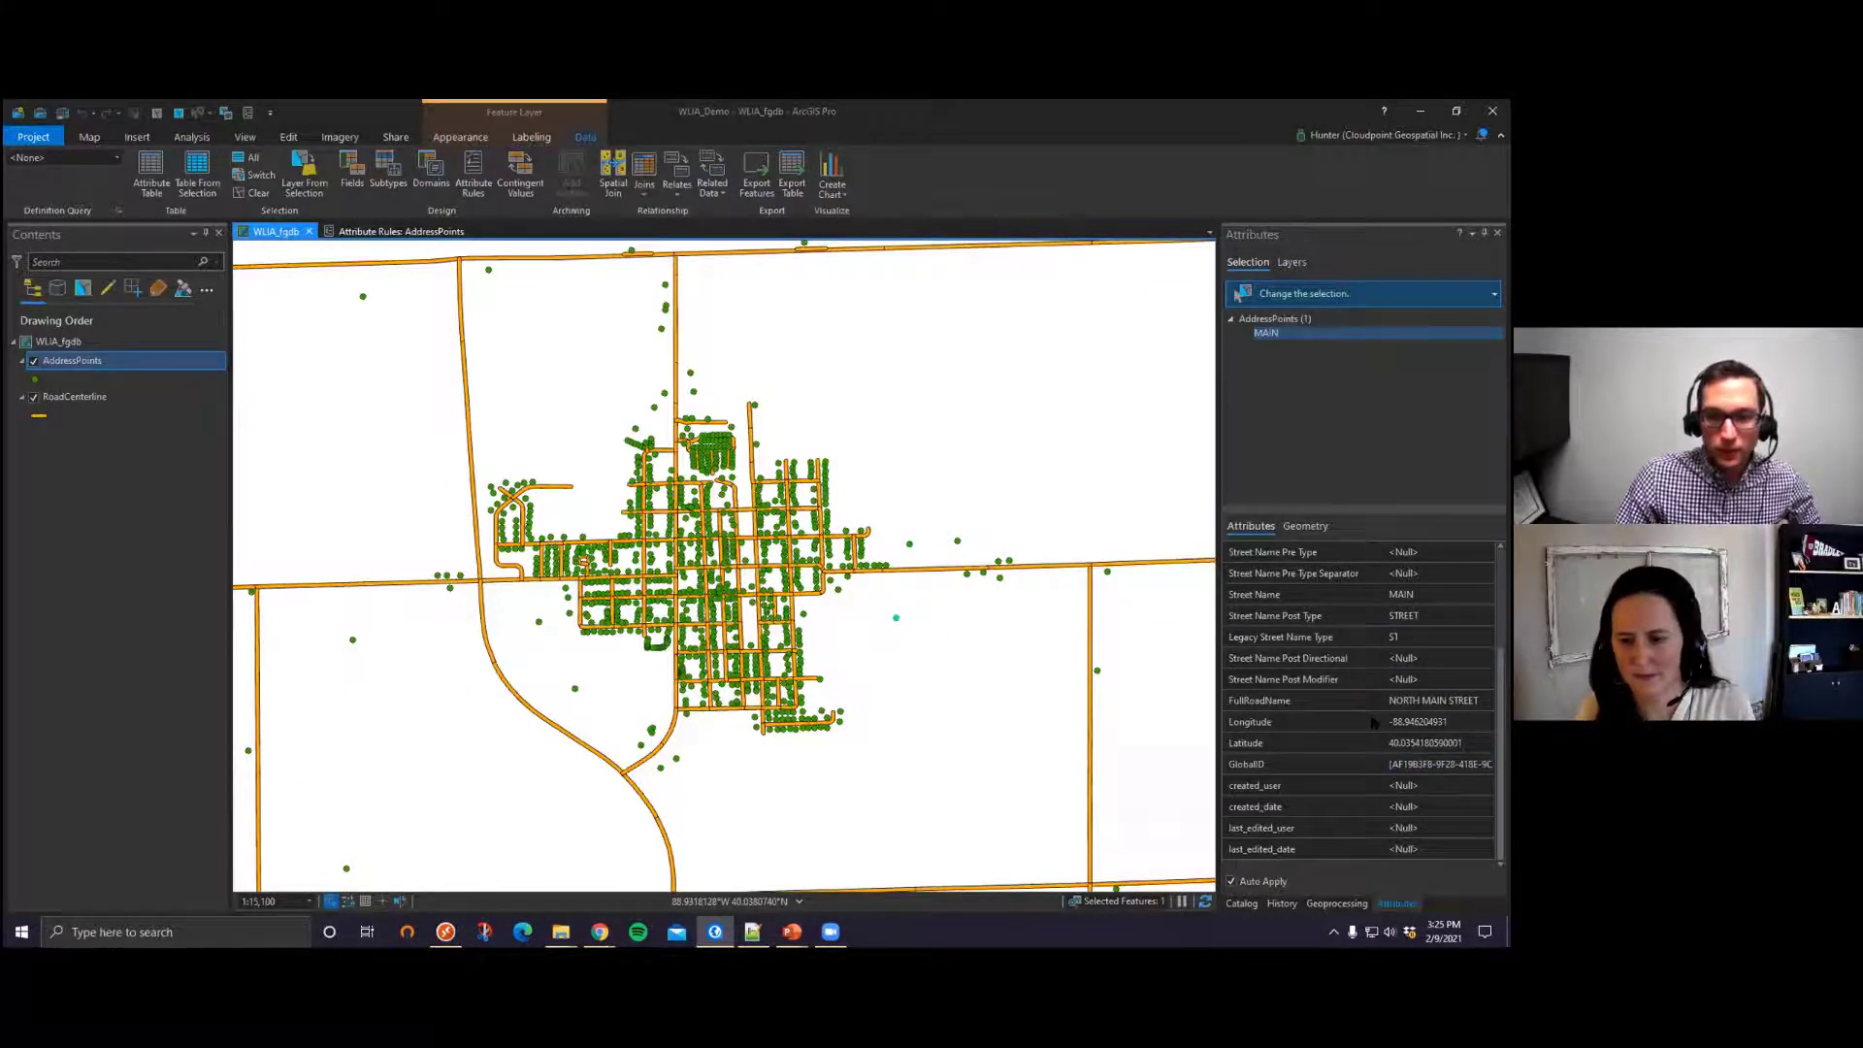
left_click(1437, 741)
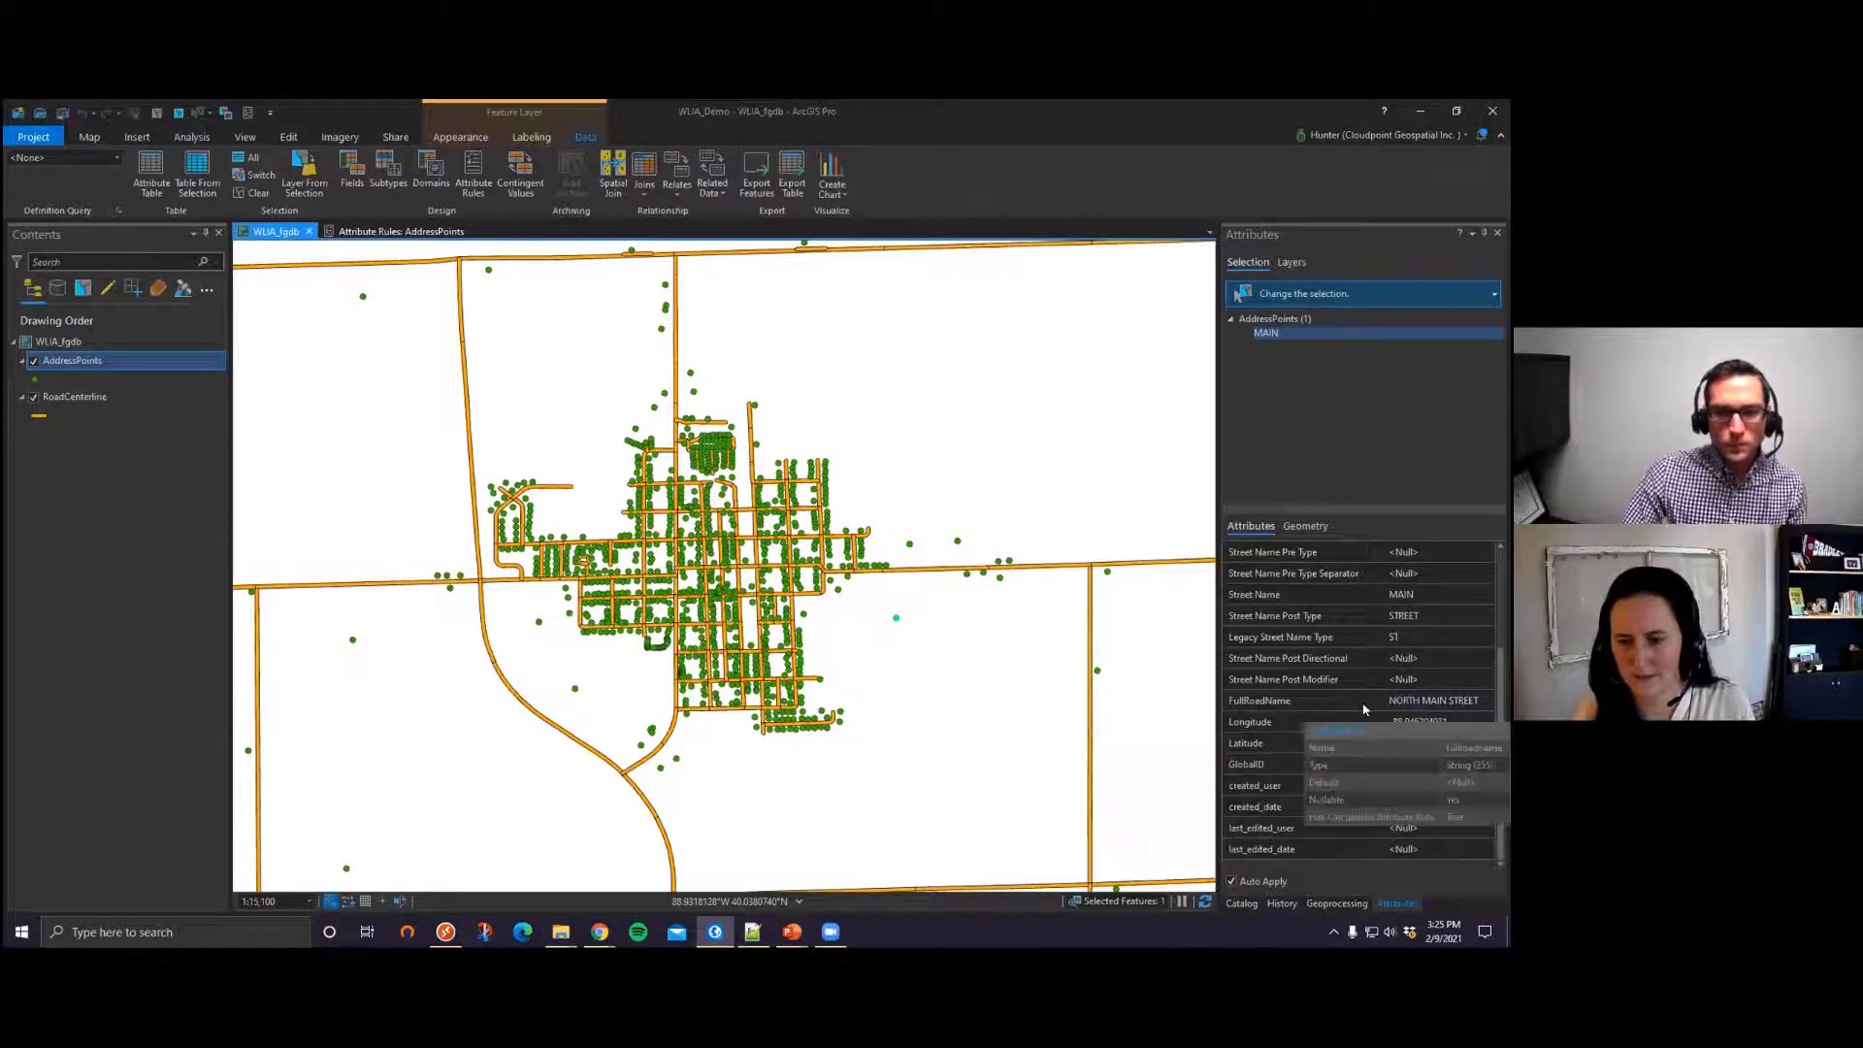
scroll(1412, 699, "up", 3)
left_click(1443, 785)
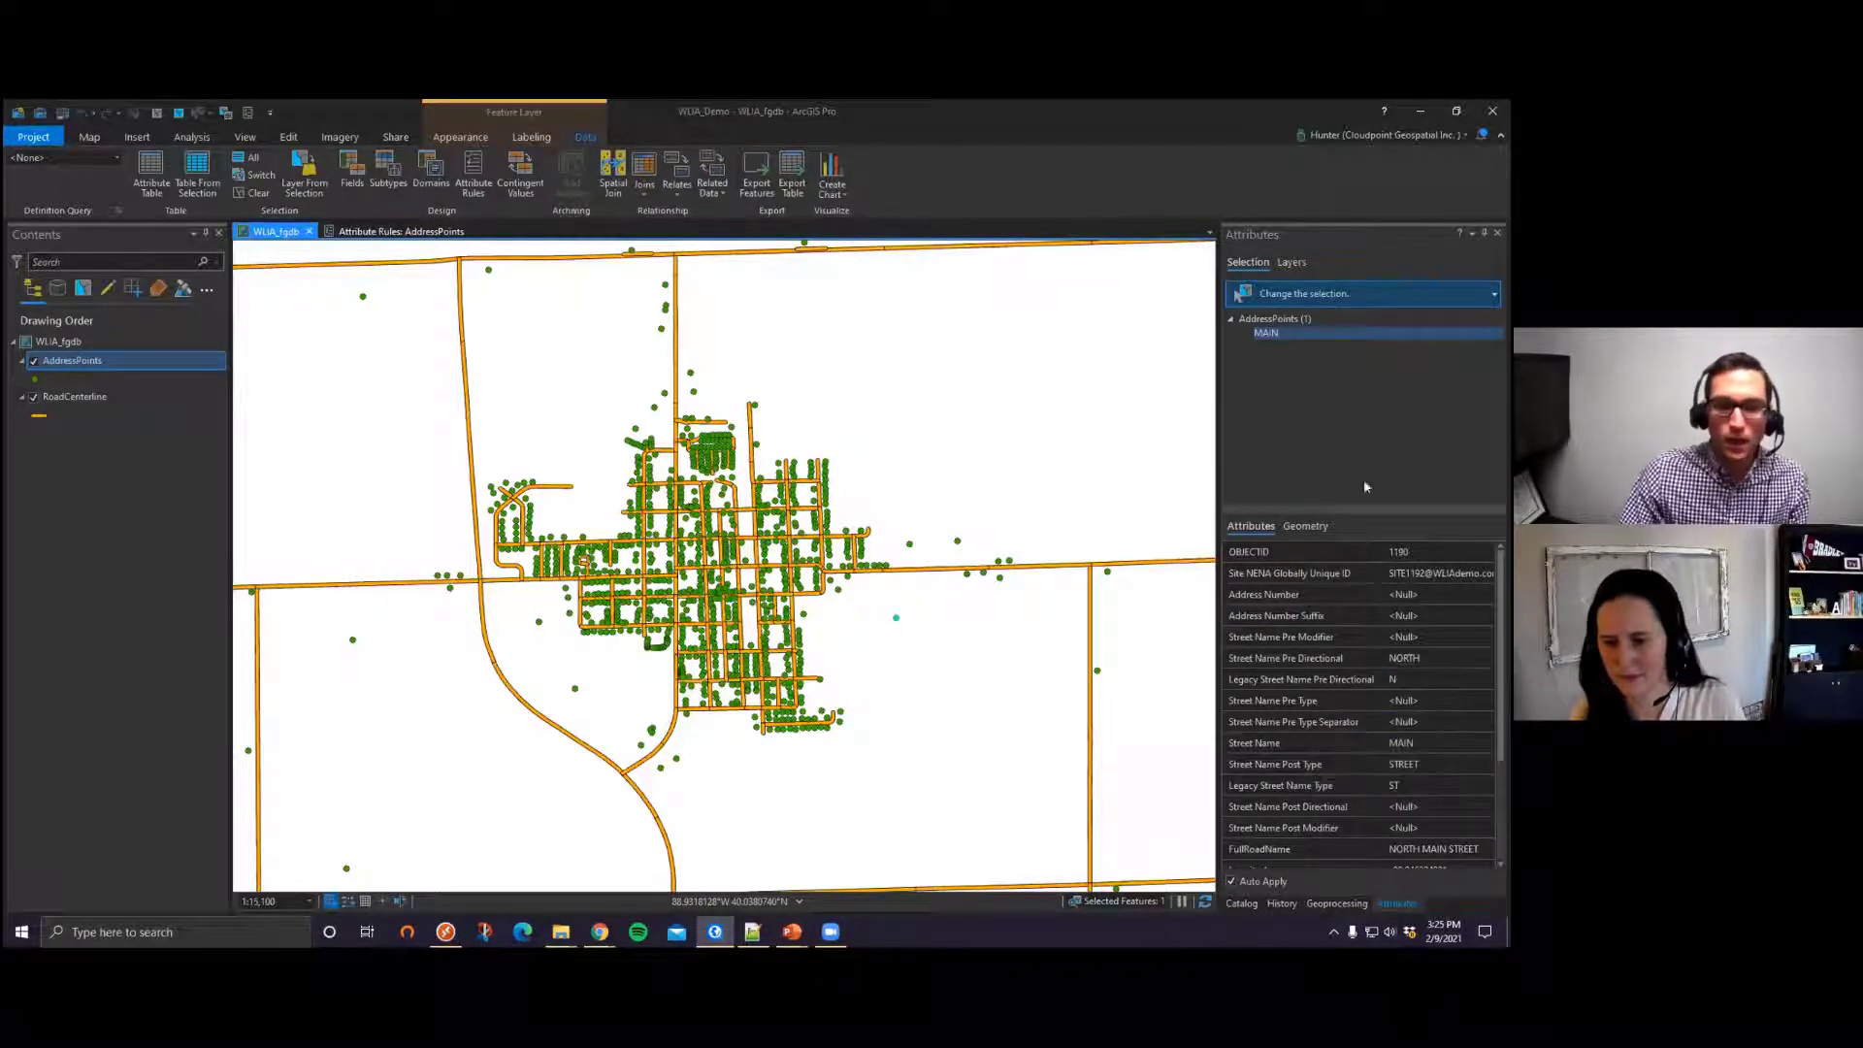
Step: Set the selected point's Street Name Pre Directional to EAST and check its Legacy Street Name Pre Directional
left_click(1406, 657)
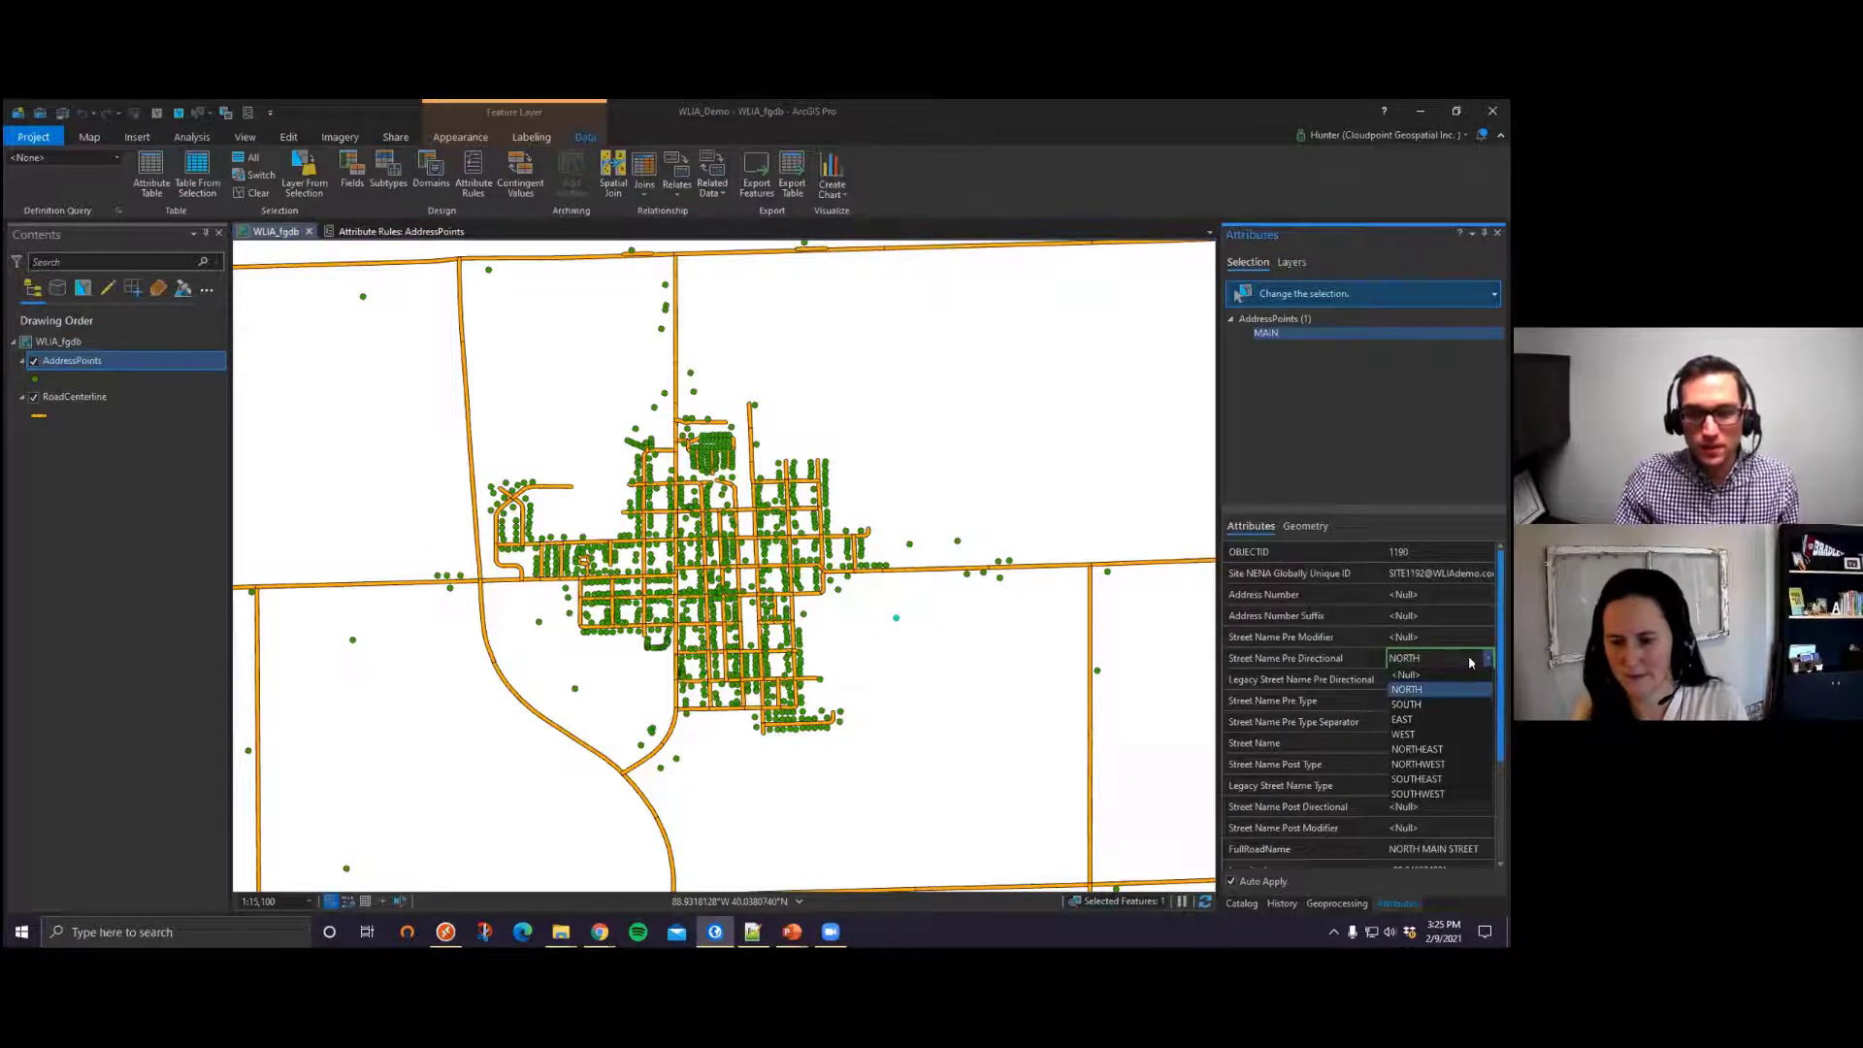
left_click(1434, 720)
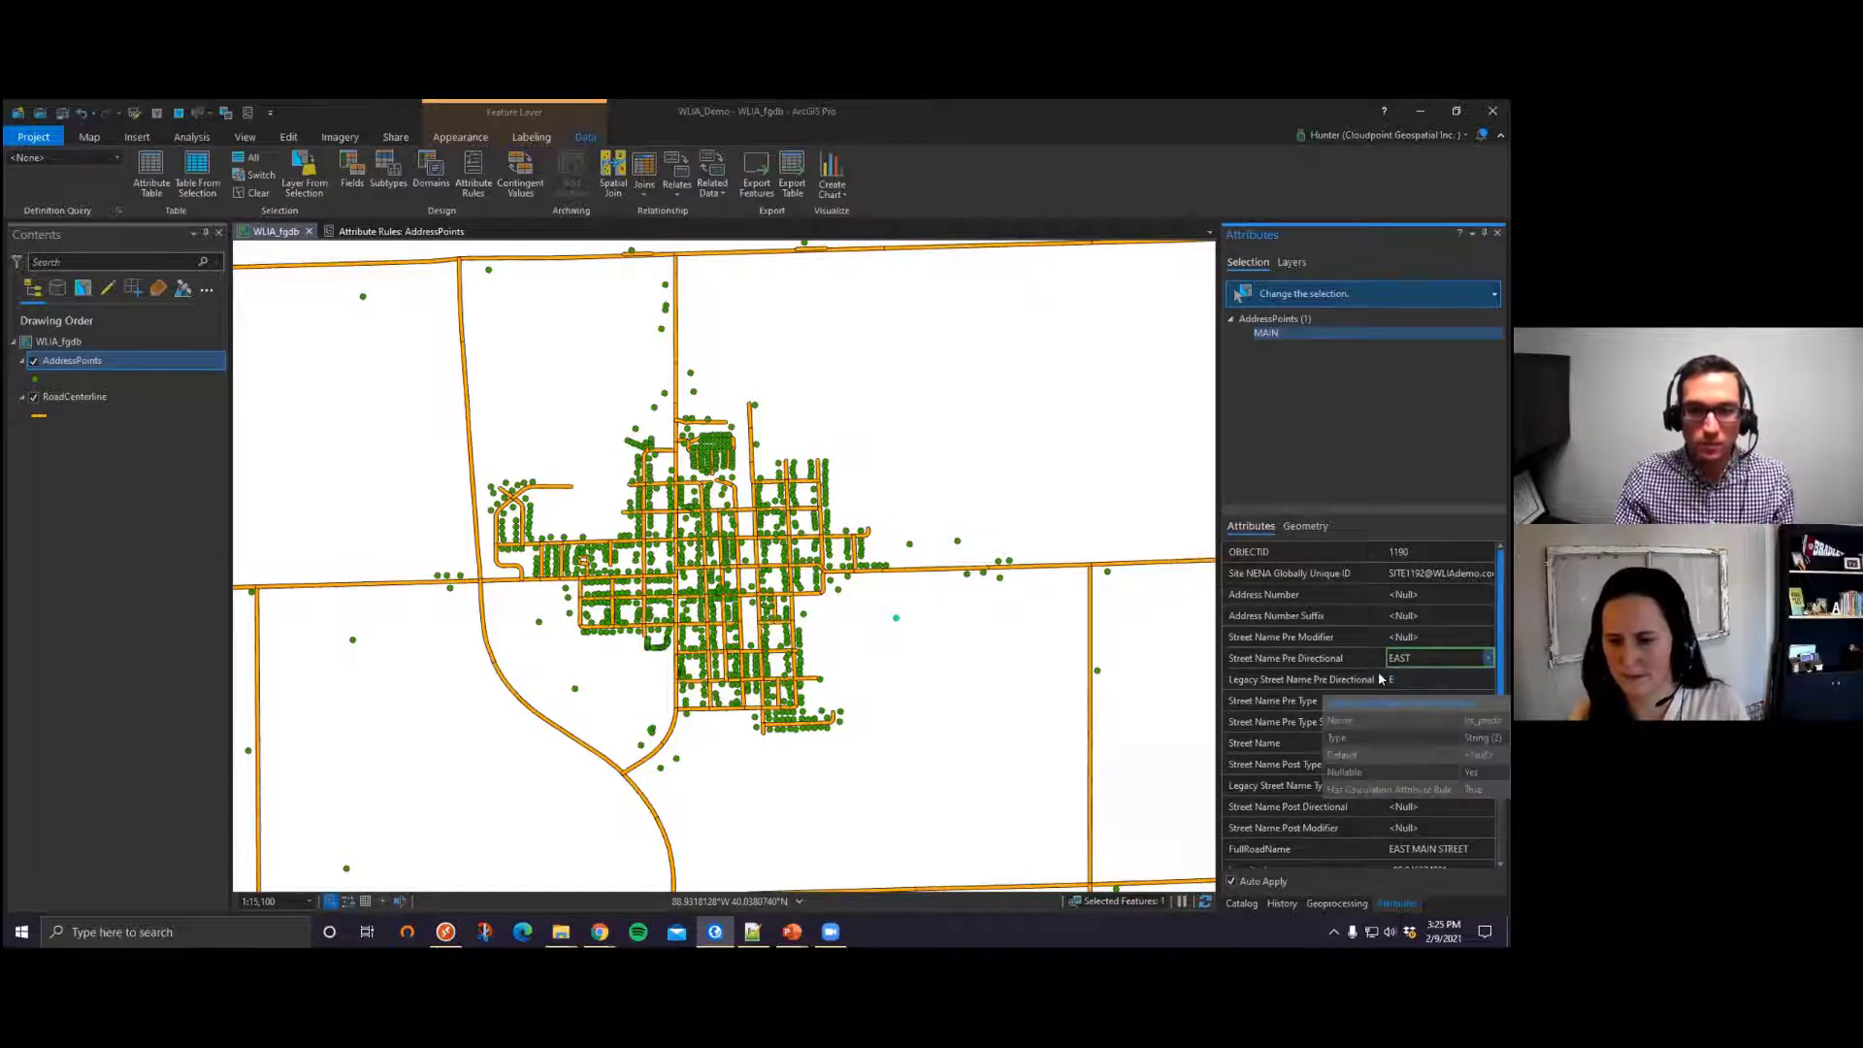
left_click(1415, 676)
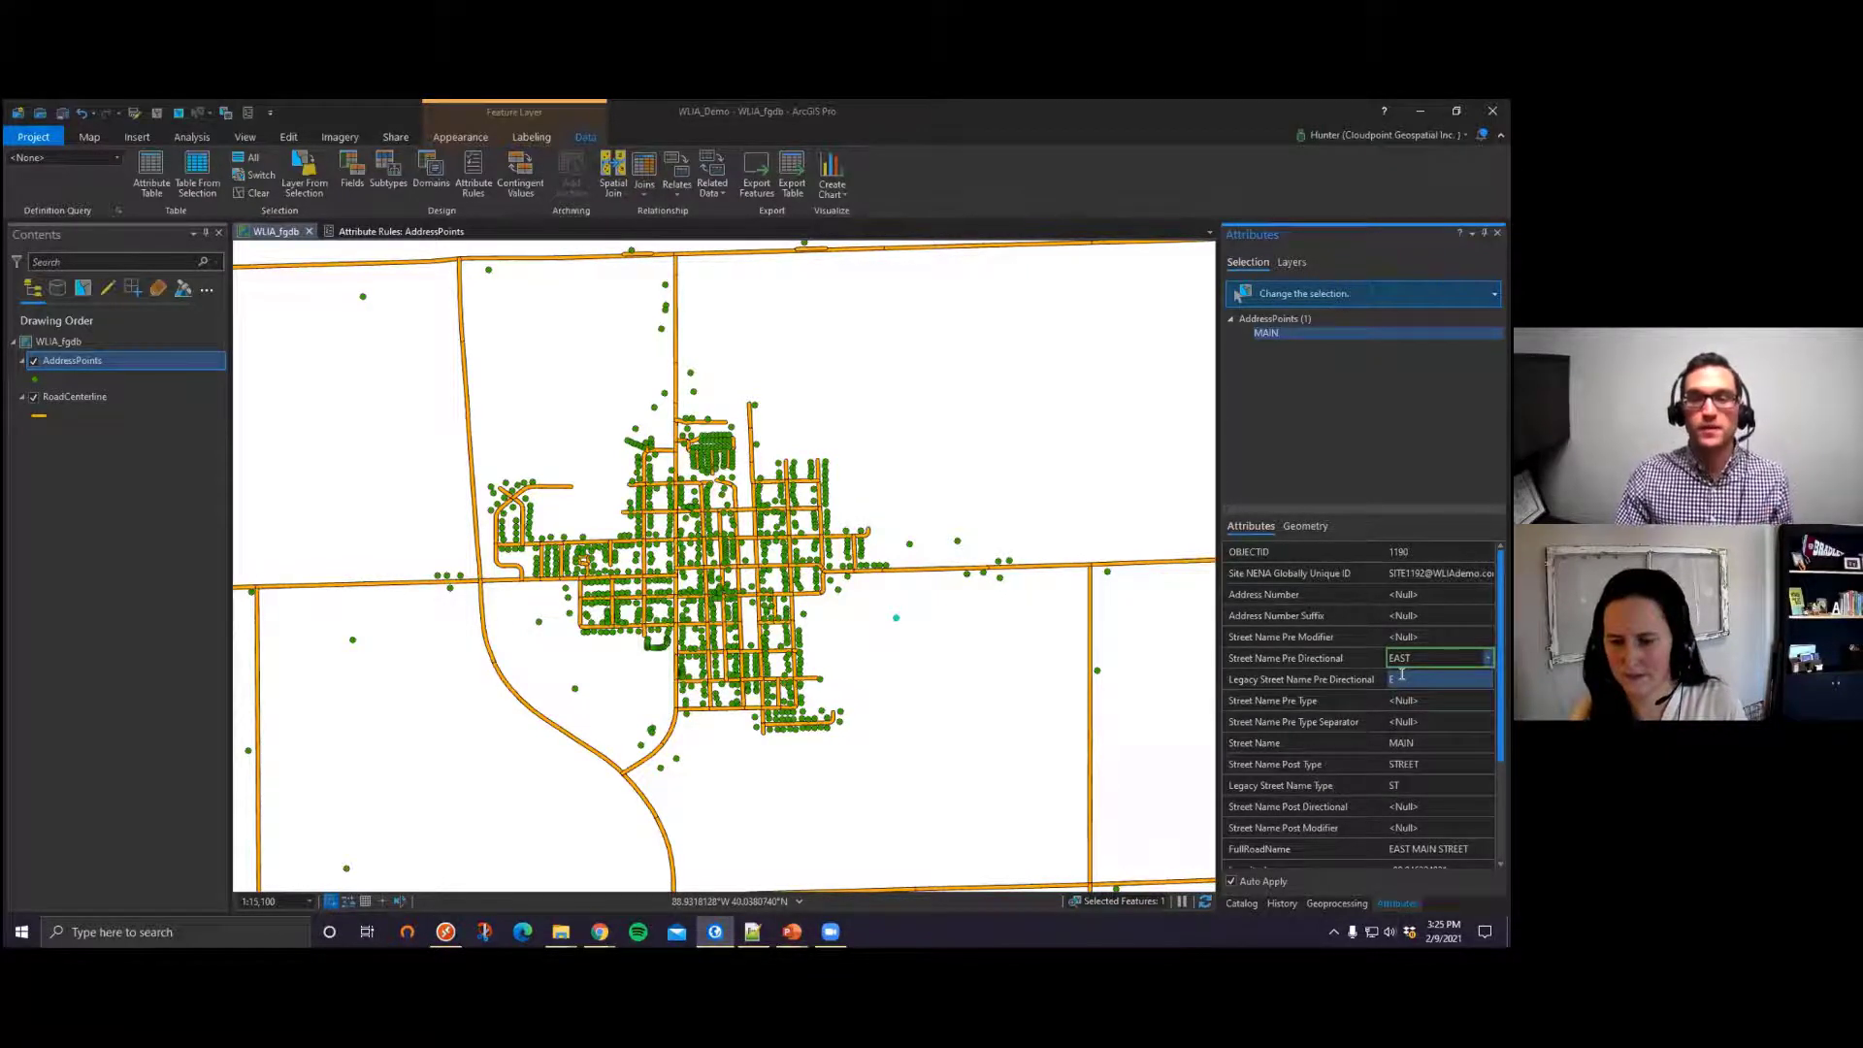
mouse_move(1295, 664)
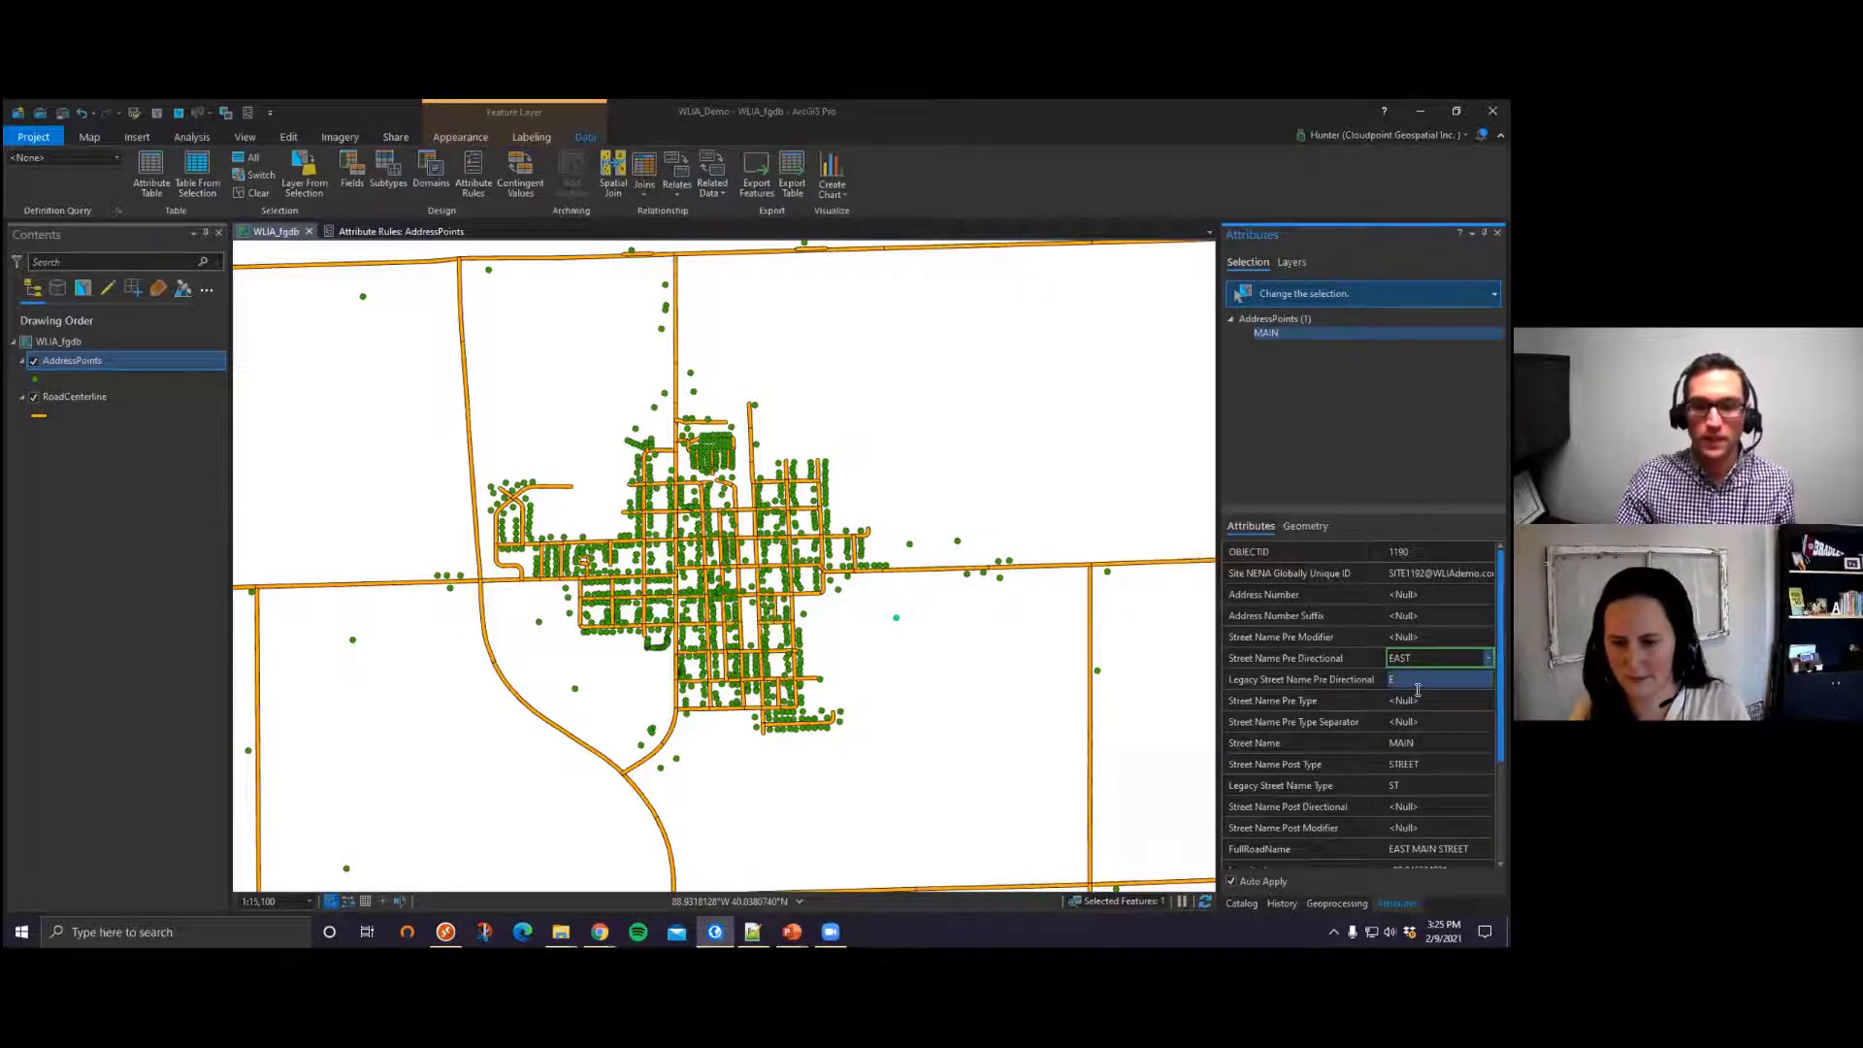
Step: Set the point's Street Name Post Type to AVENUE and check its legacy type and FullRoadName
left_click_drag(1500, 753, 1495, 785)
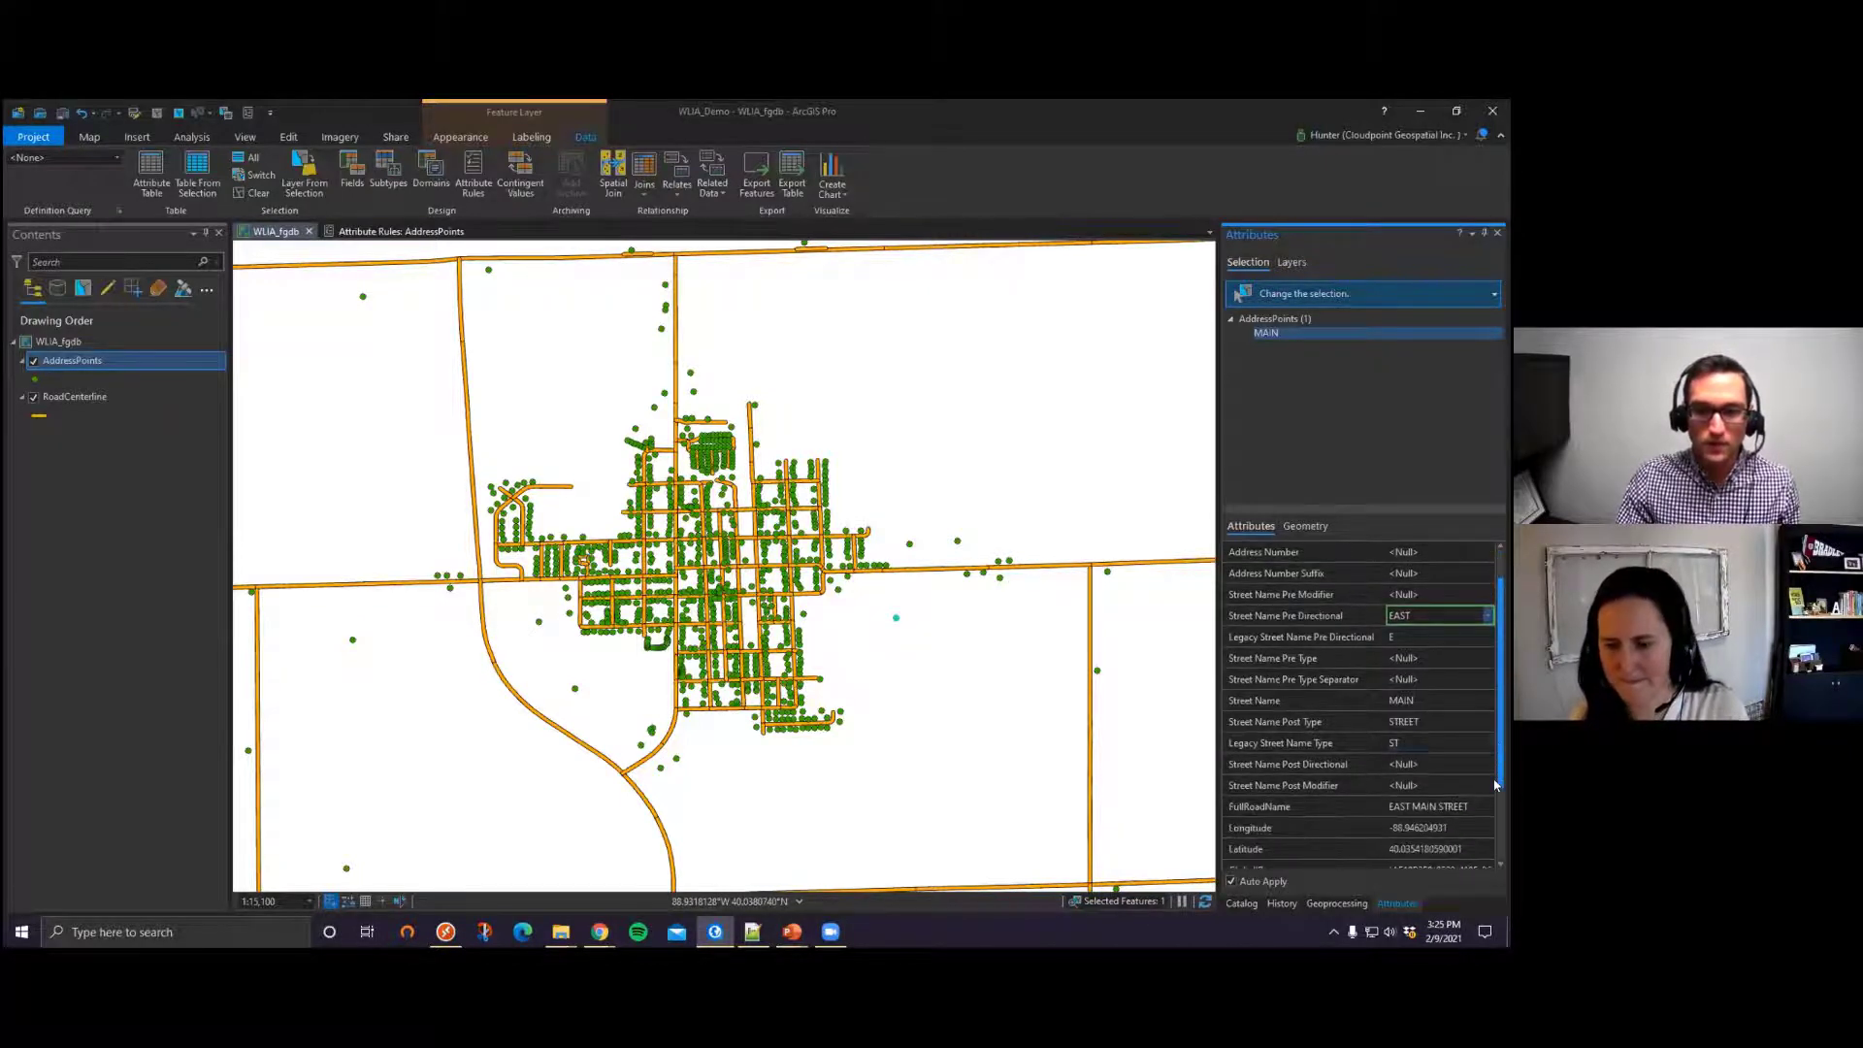
left_click(1488, 724)
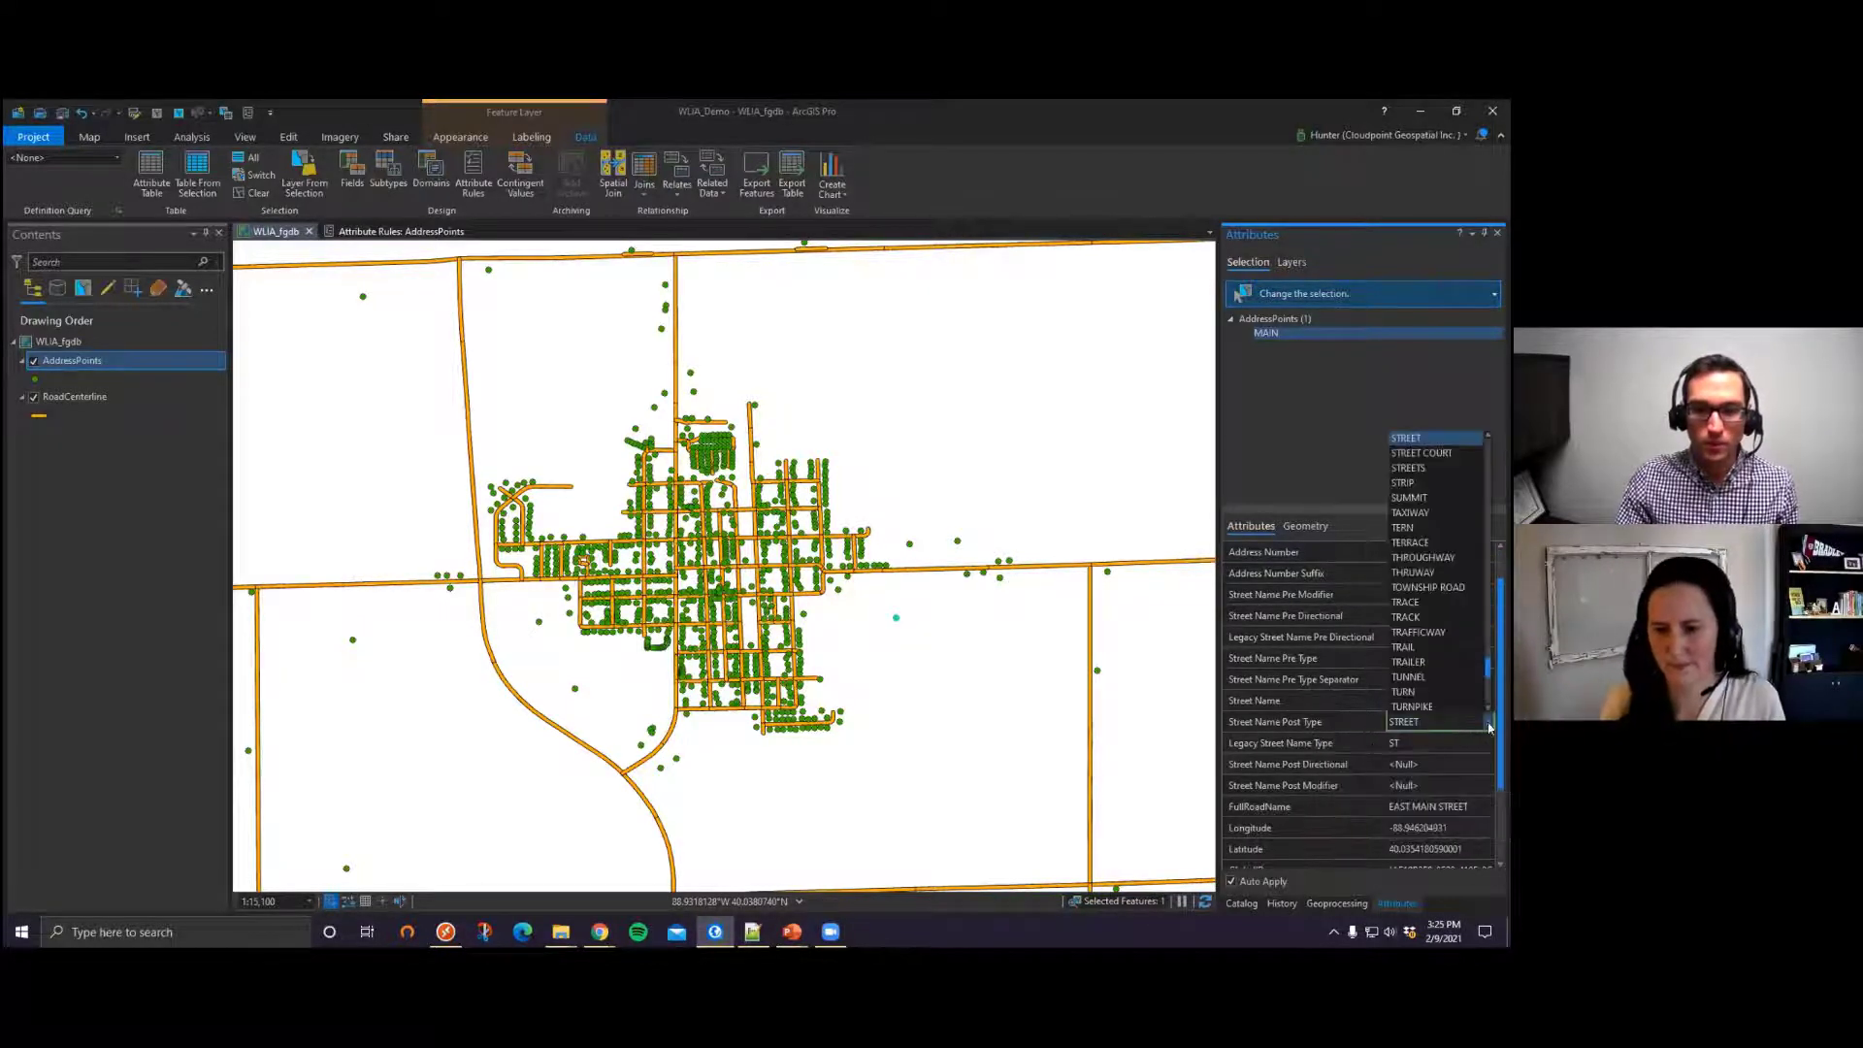
scroll(1465, 679, "up", 15)
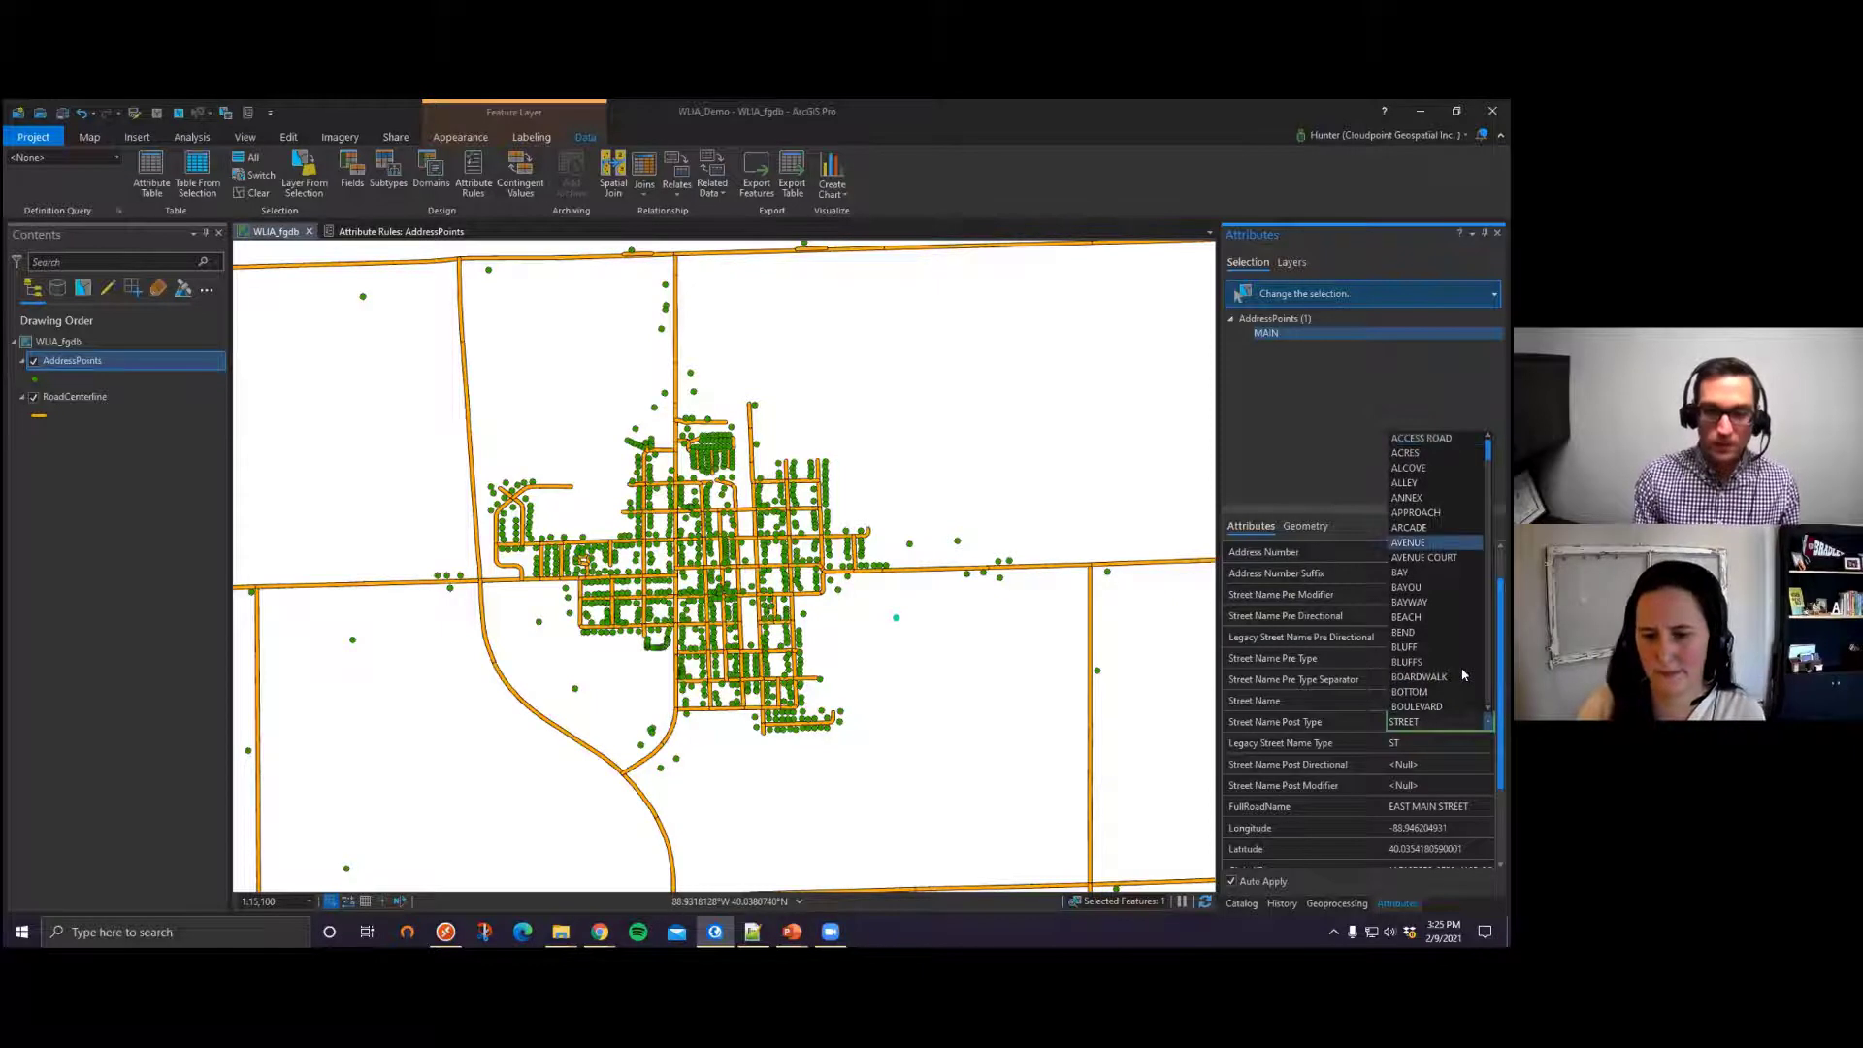
left_click(1413, 543)
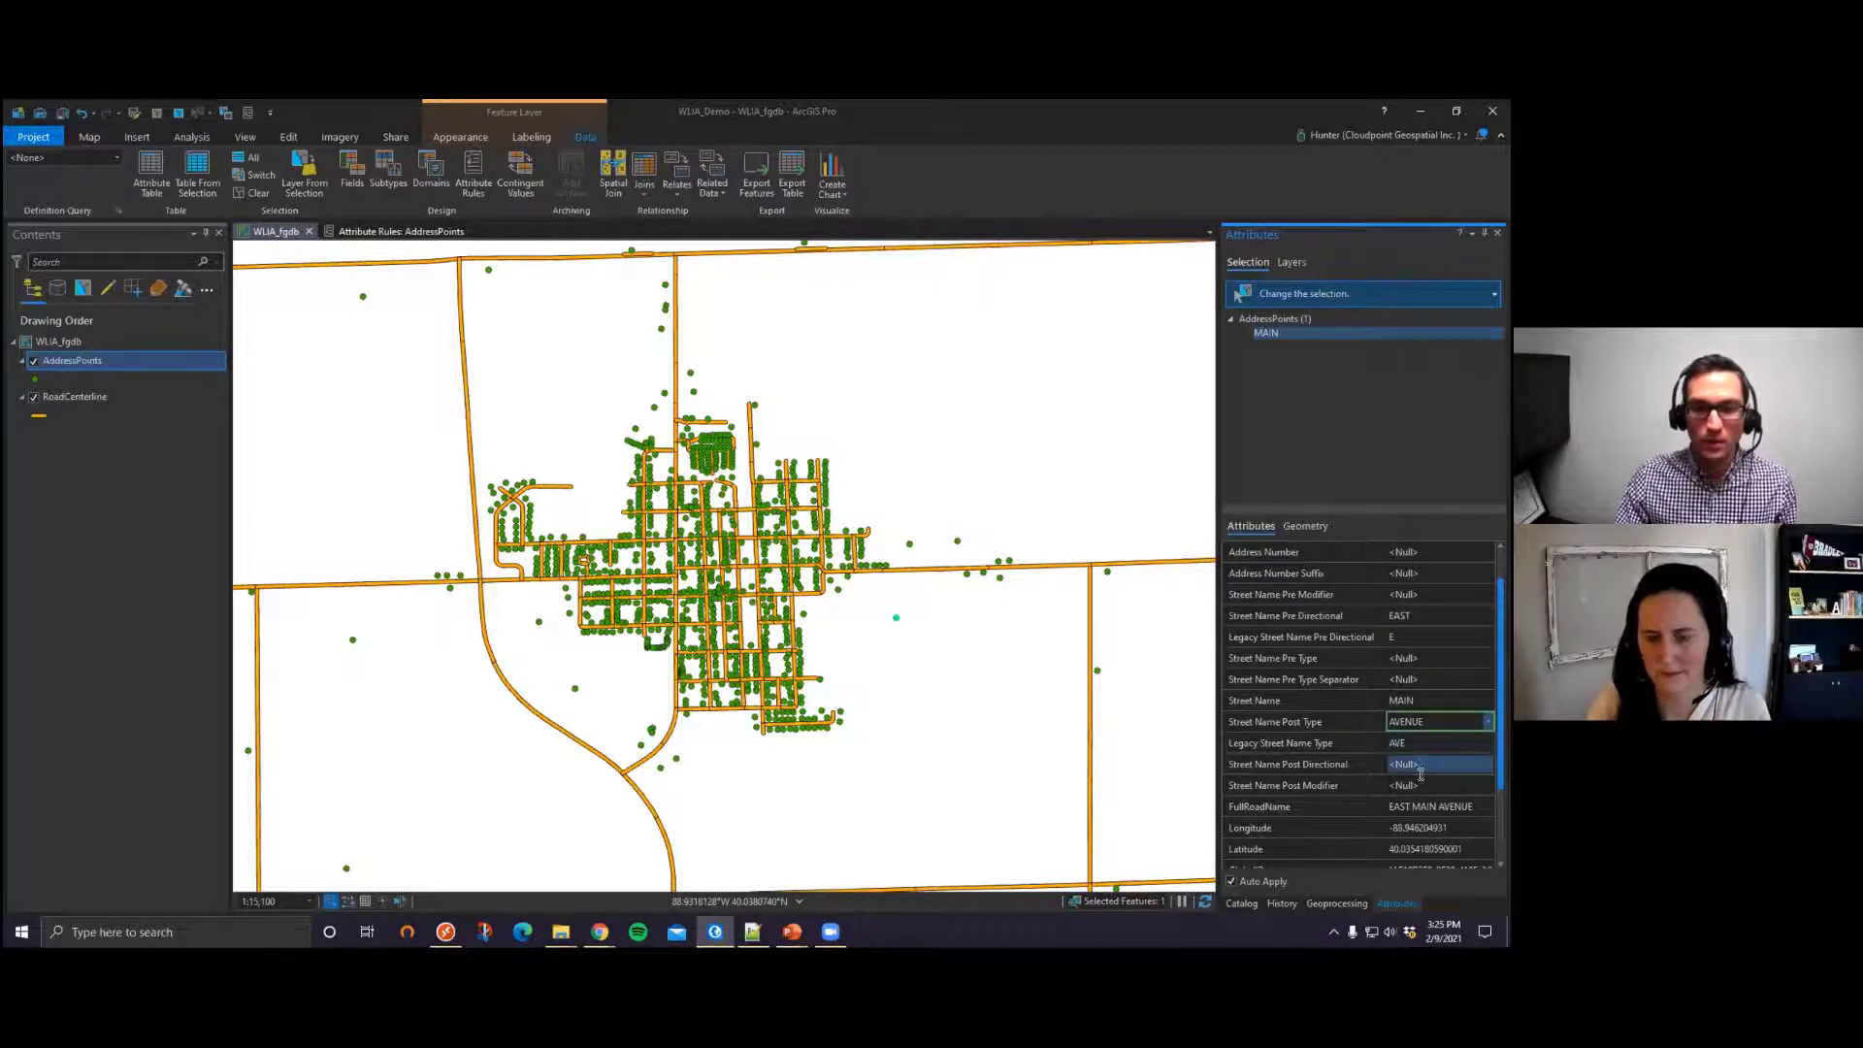
scroll(1402, 780, "down", 2)
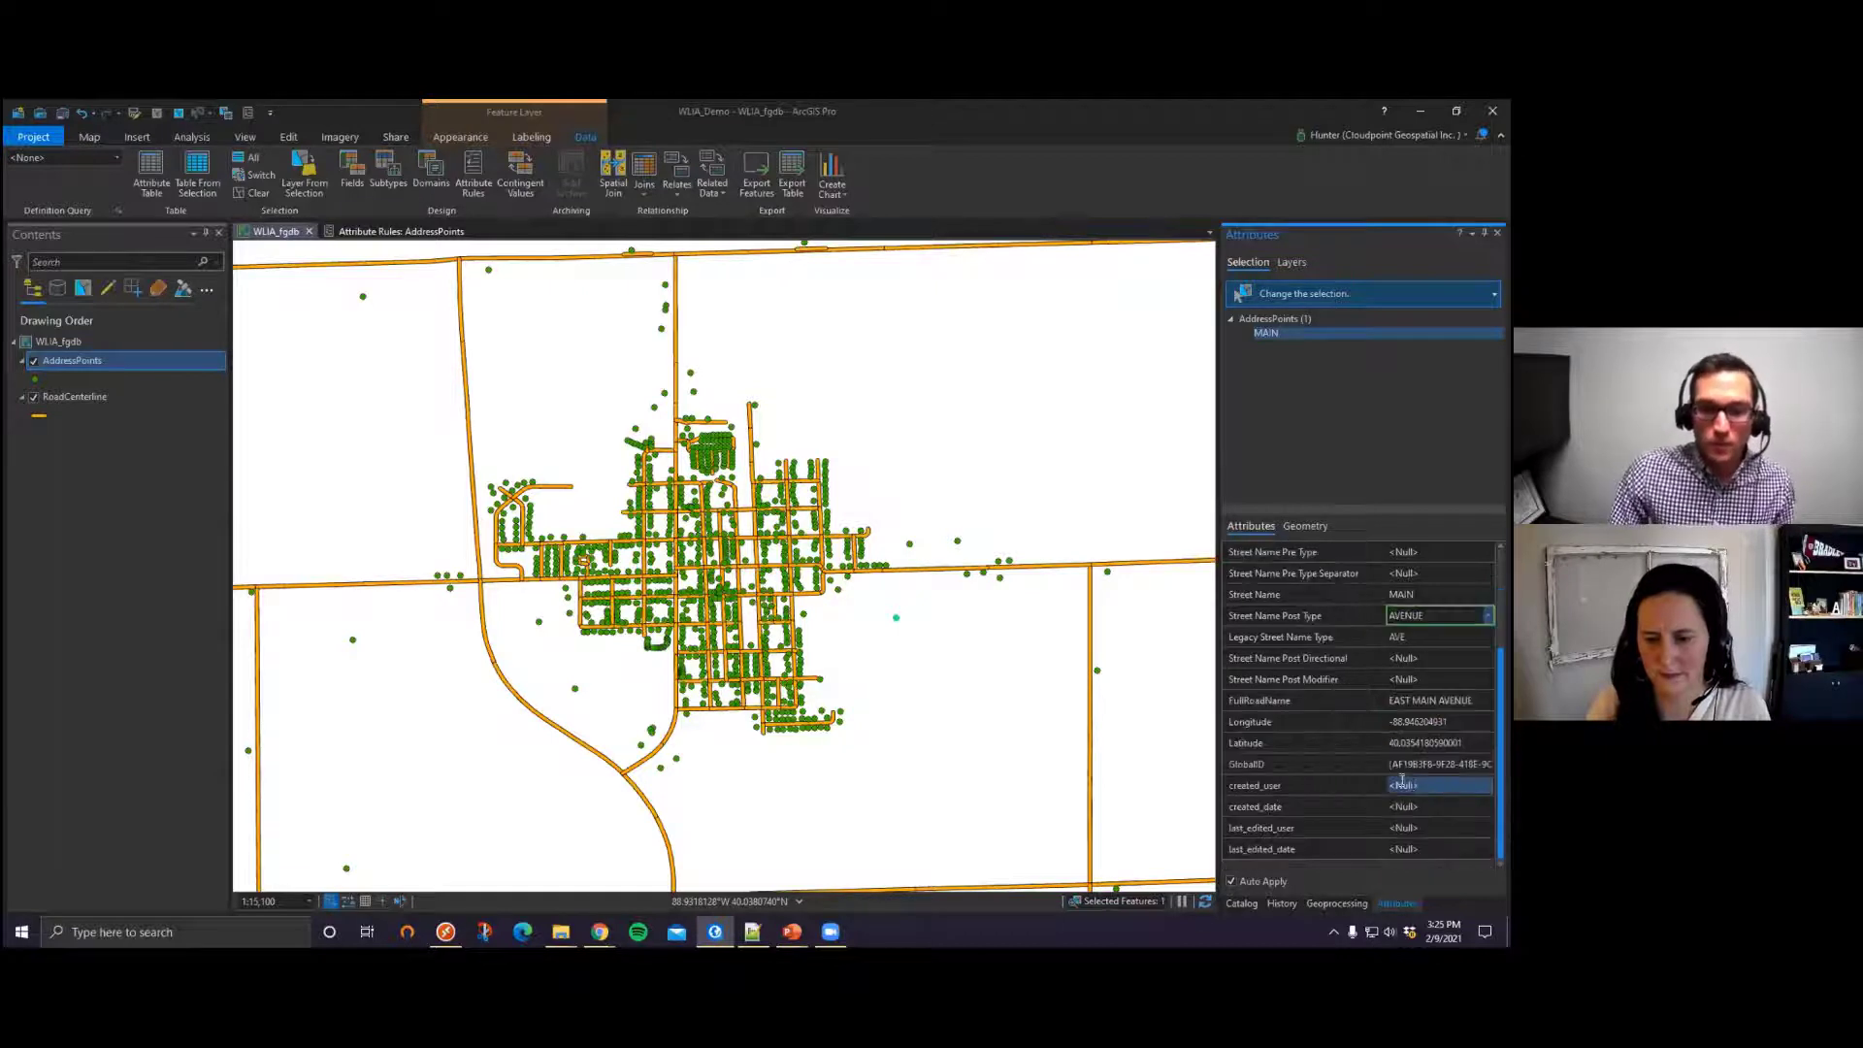
left_click(1458, 700)
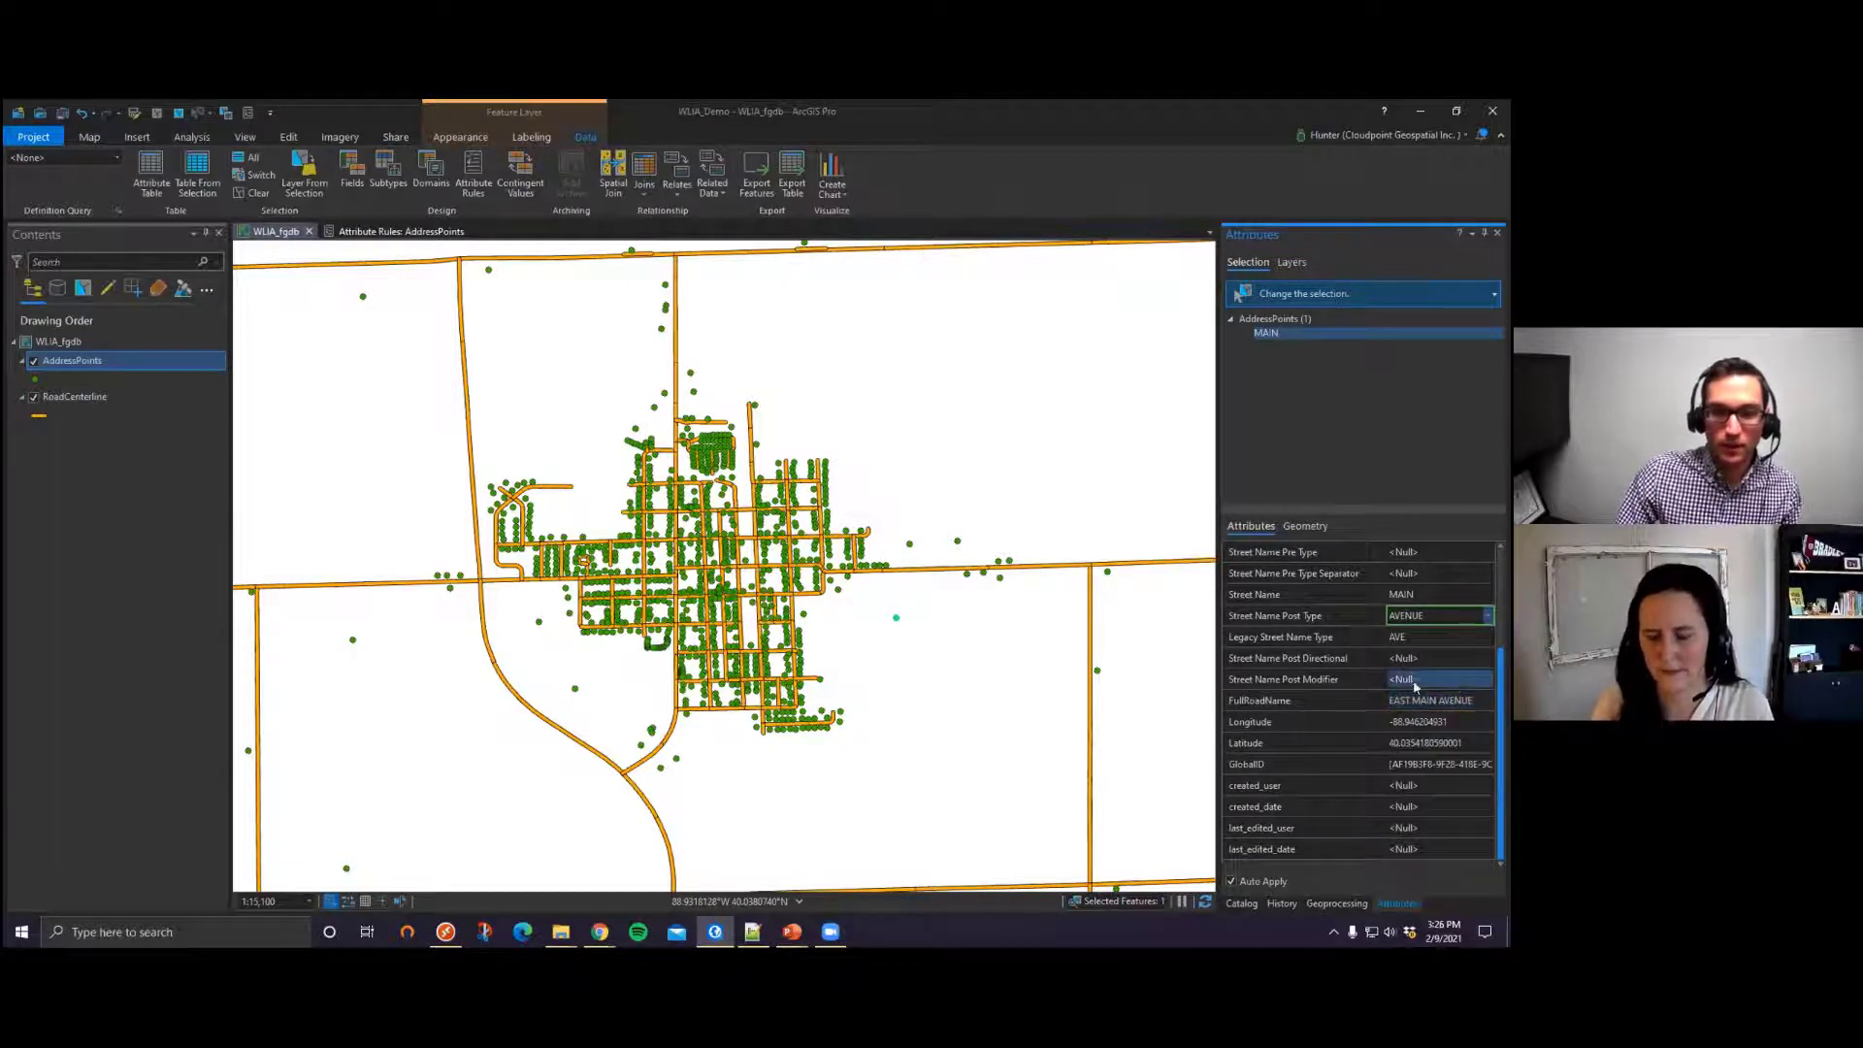
left_click(1421, 636)
Step: Change the point's Street Name Post Type to BAY and check its legacy type, FullRoadName and coordinates
left_click(1487, 617)
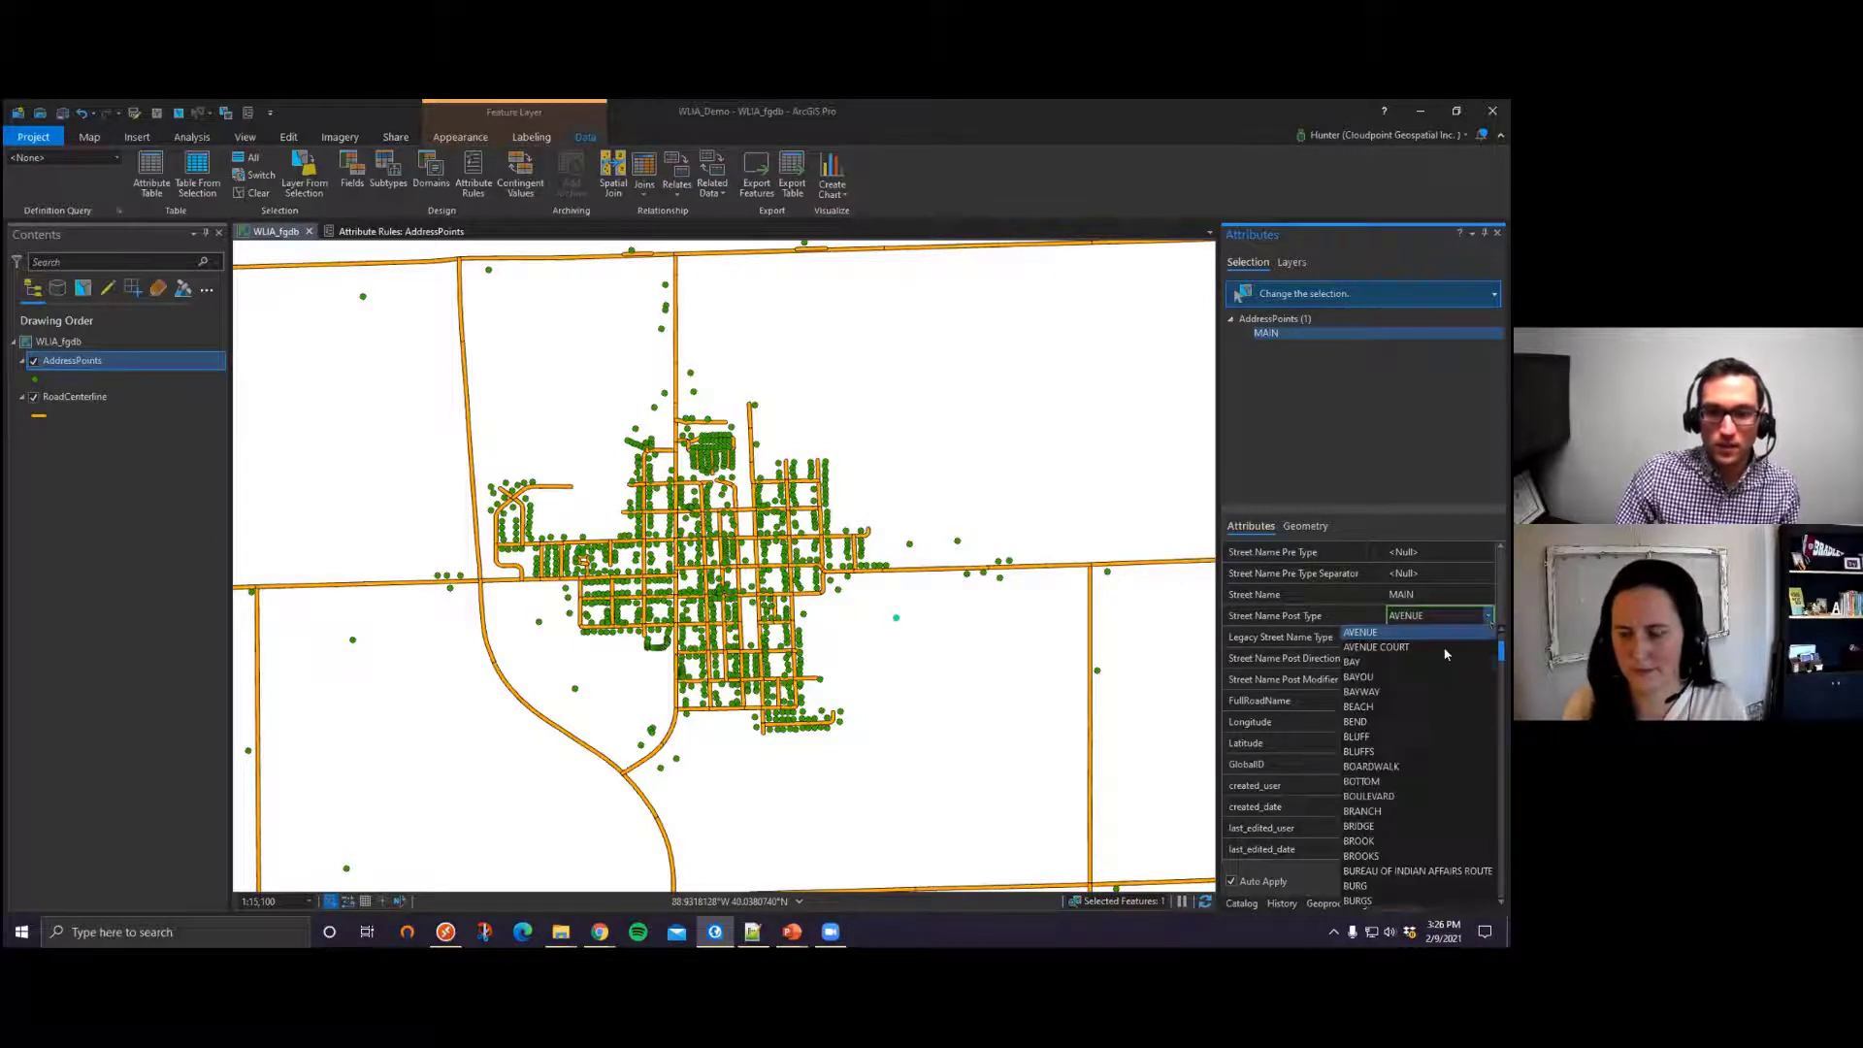
left_click(1376, 661)
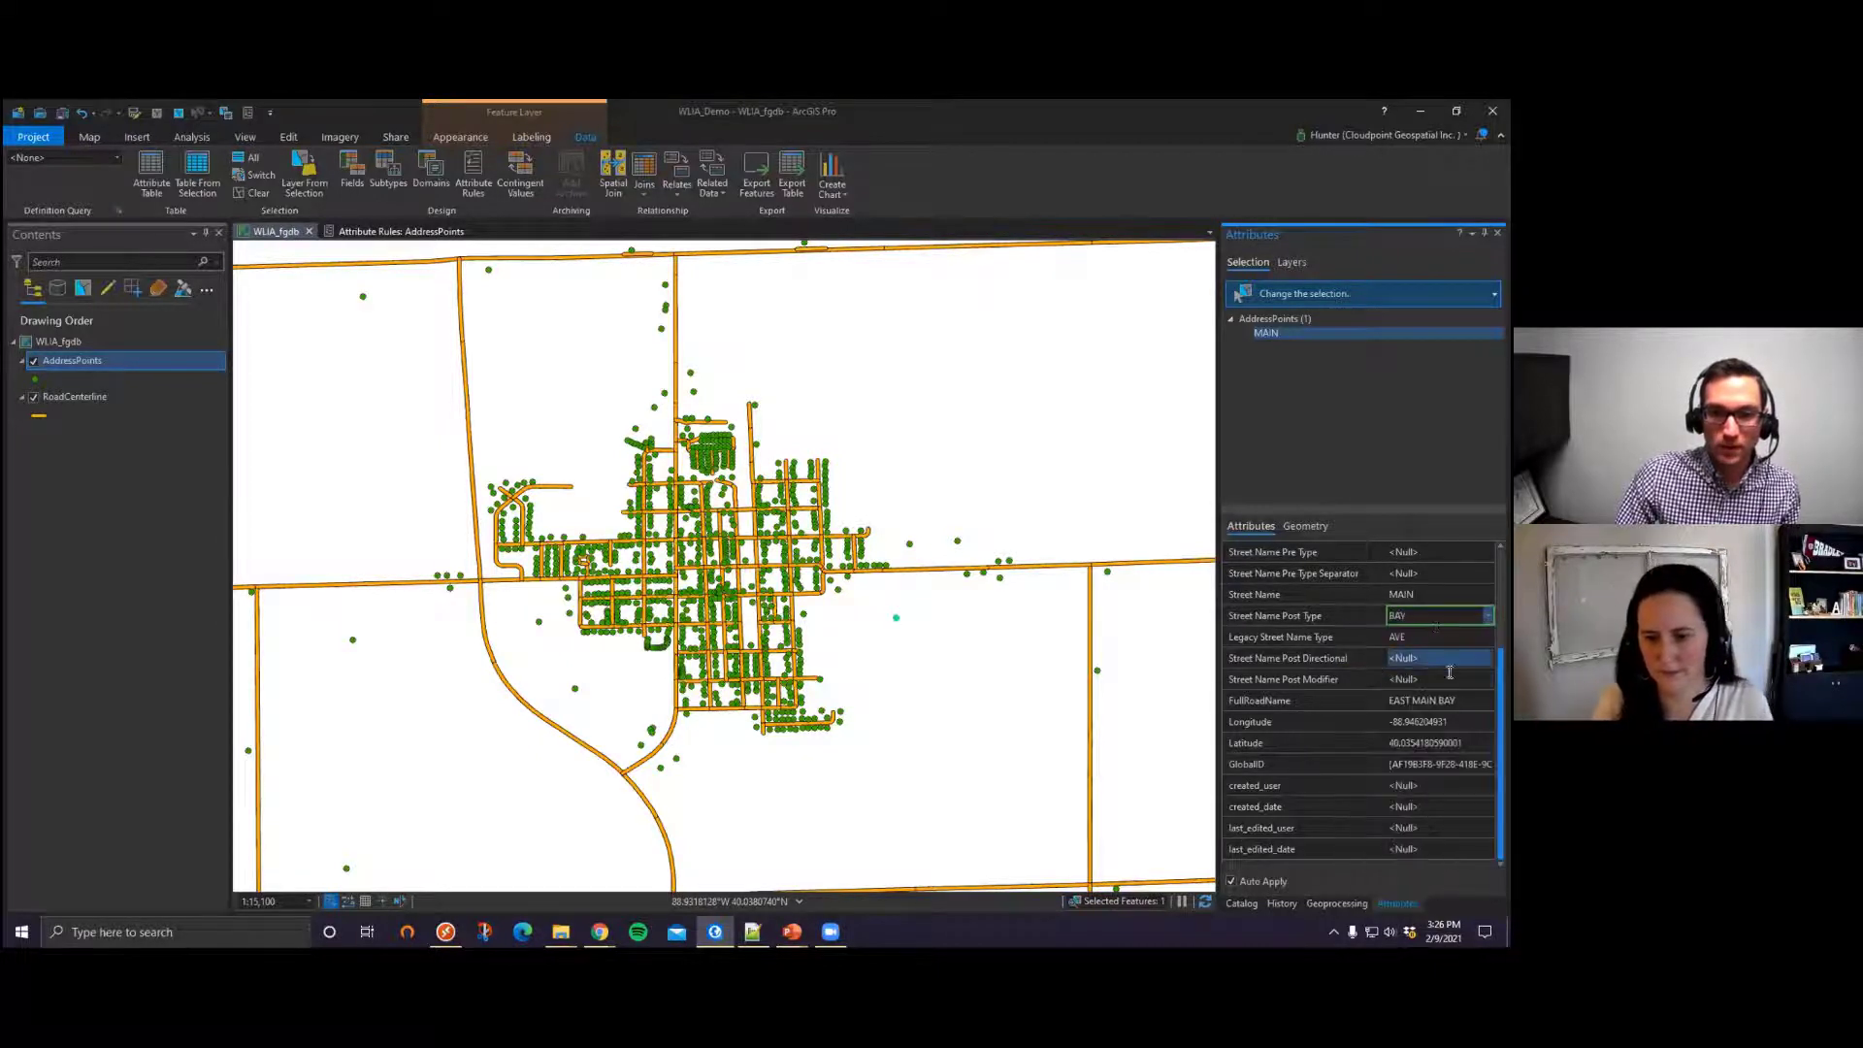
left_click(1395, 637)
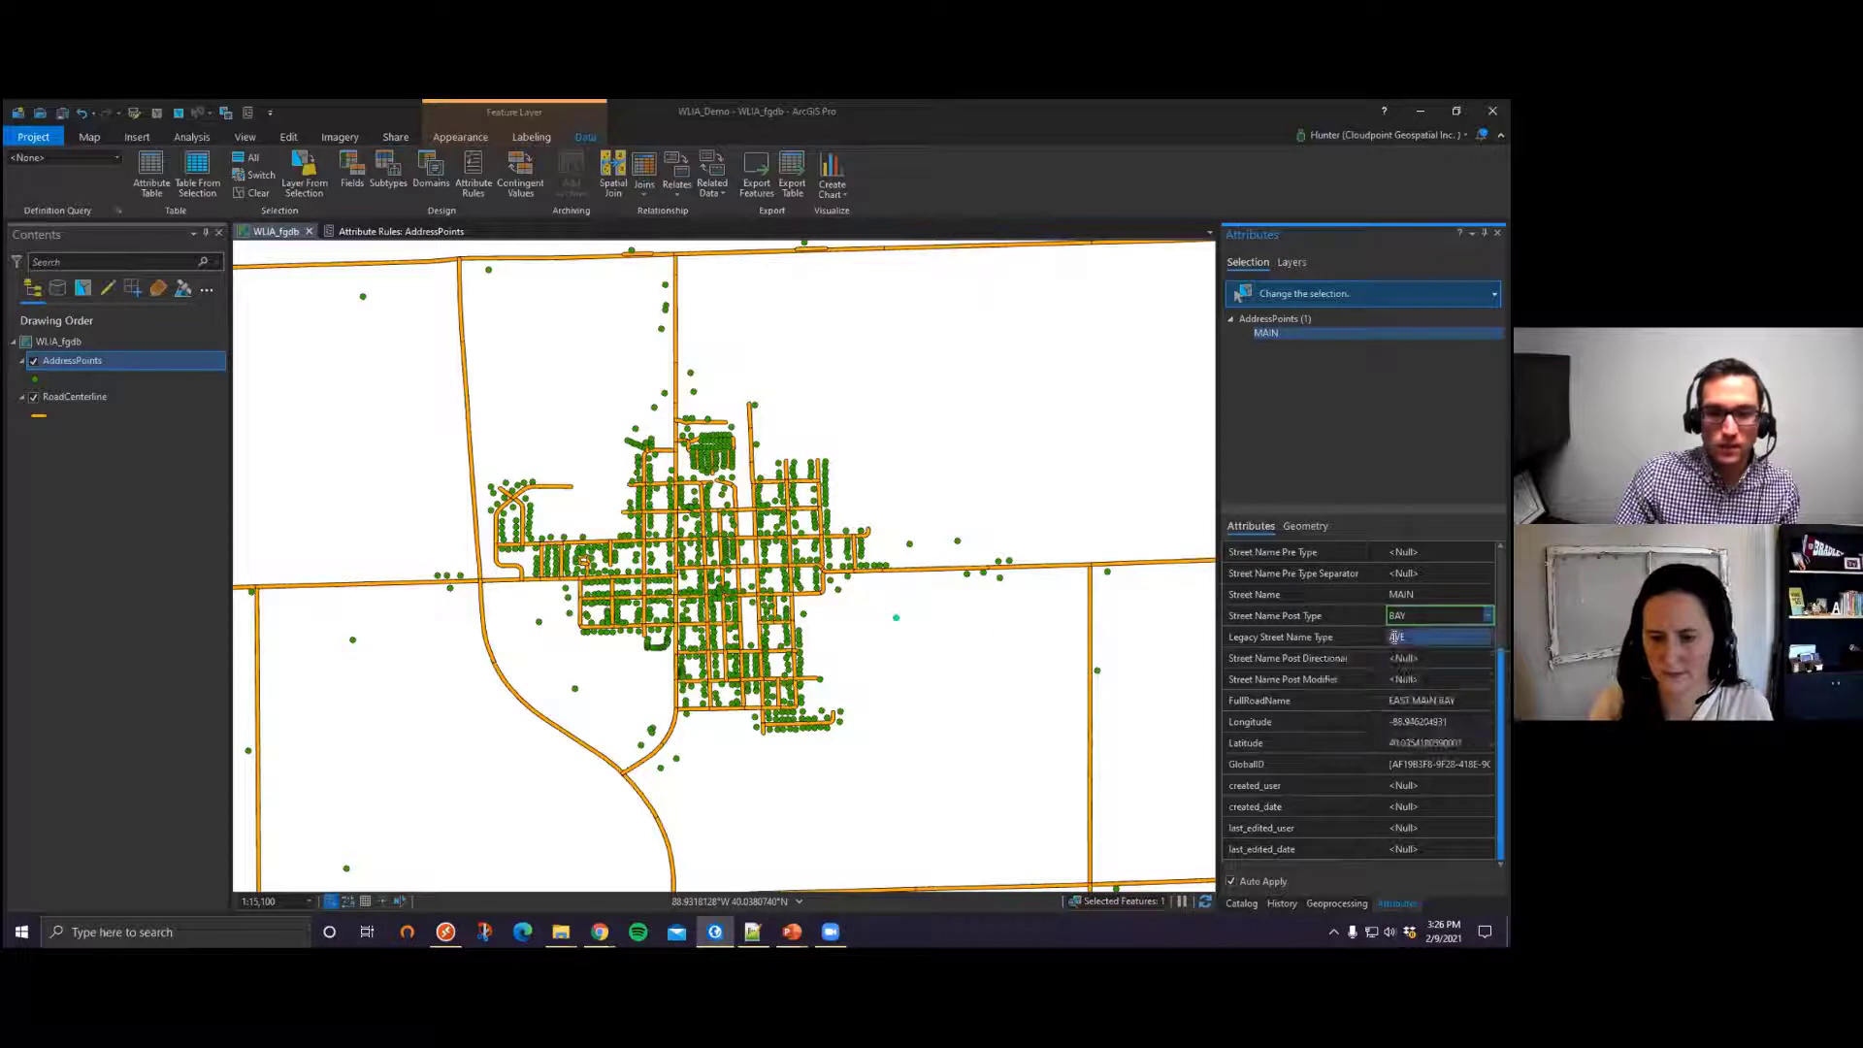
left_click(1444, 699)
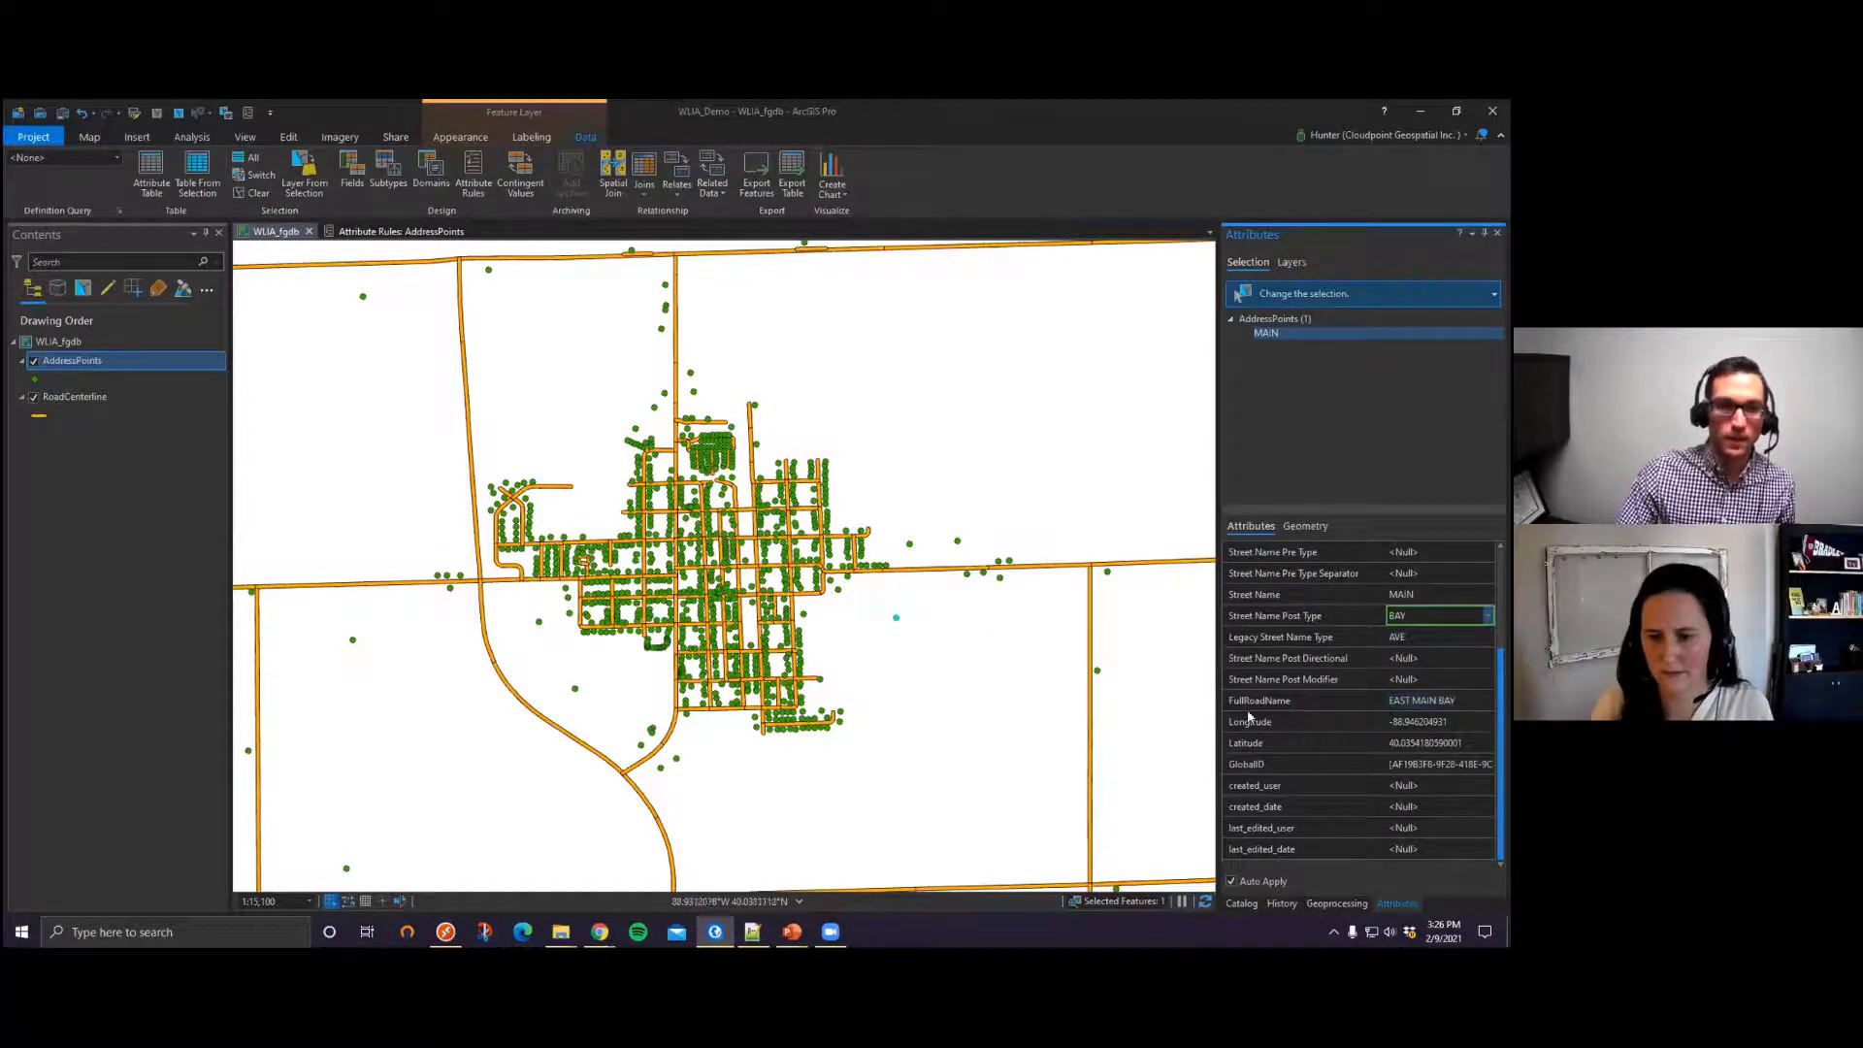
left_click(1436, 742)
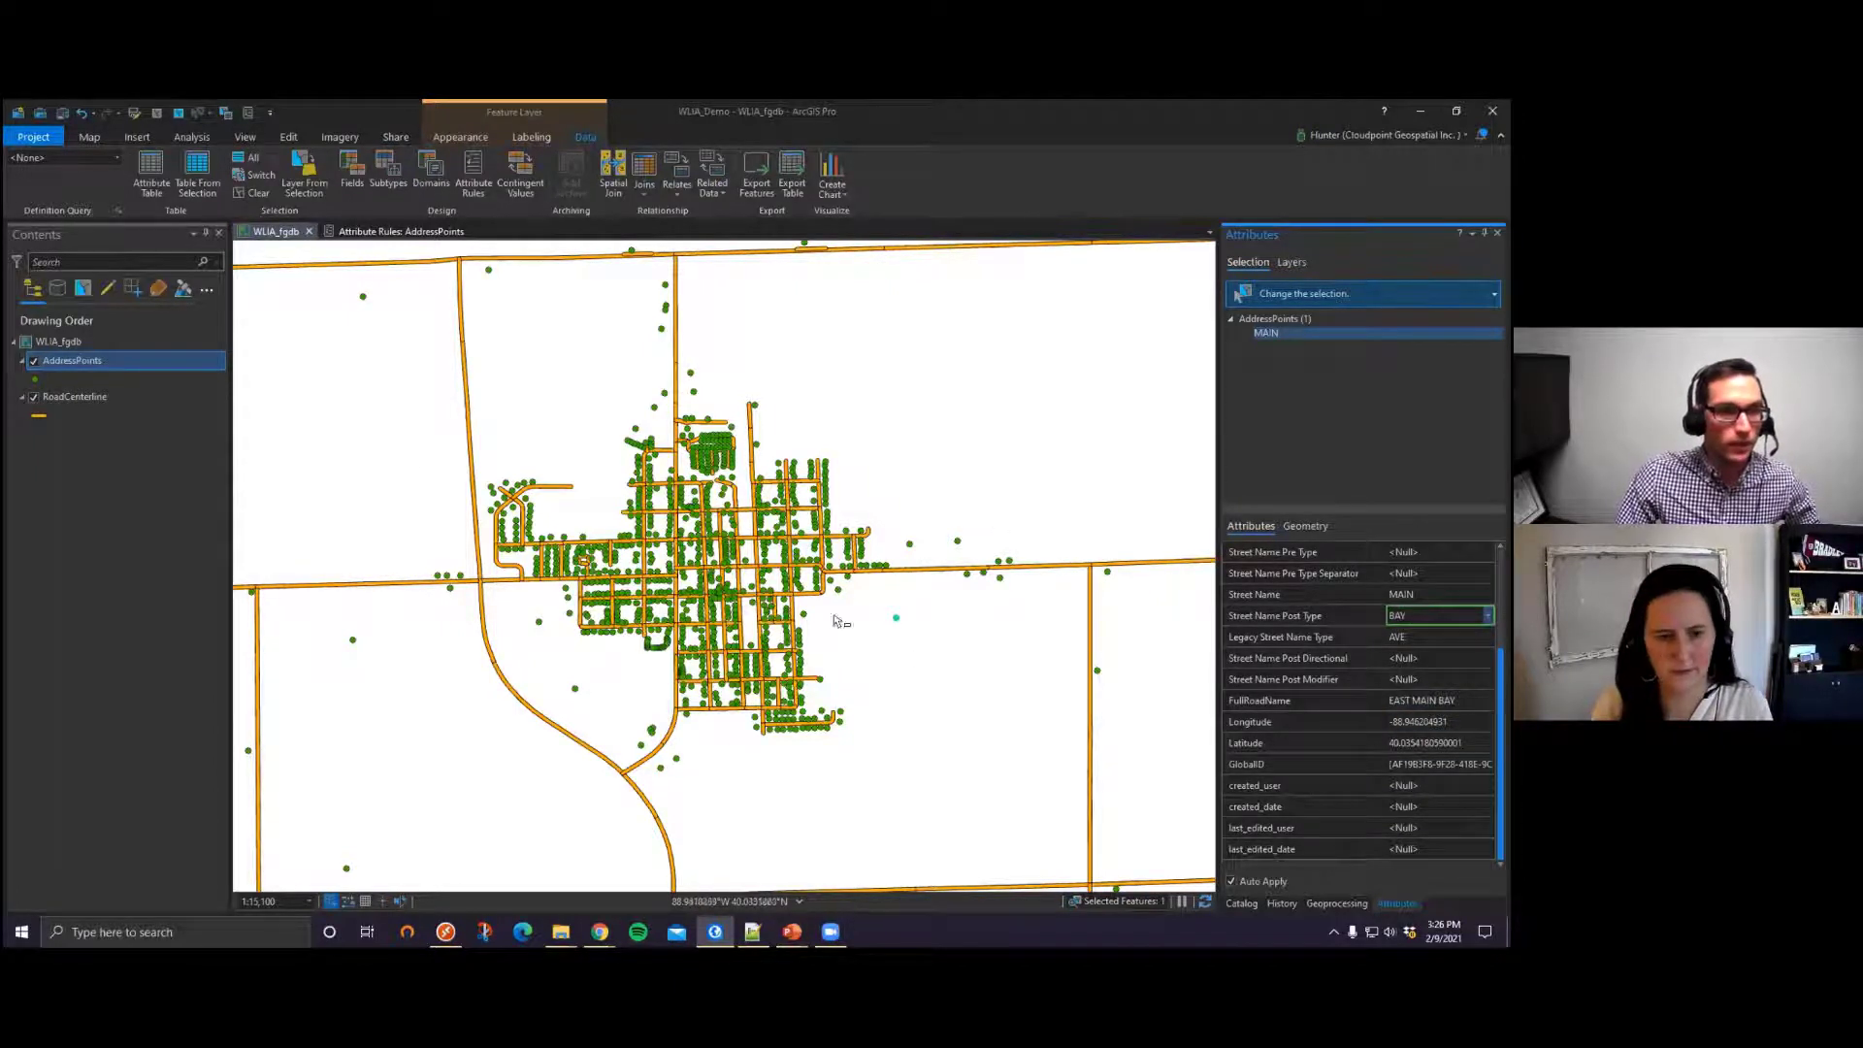
Step: Move the selected address point north across the road into the open area northeast of town
left_click(288, 137)
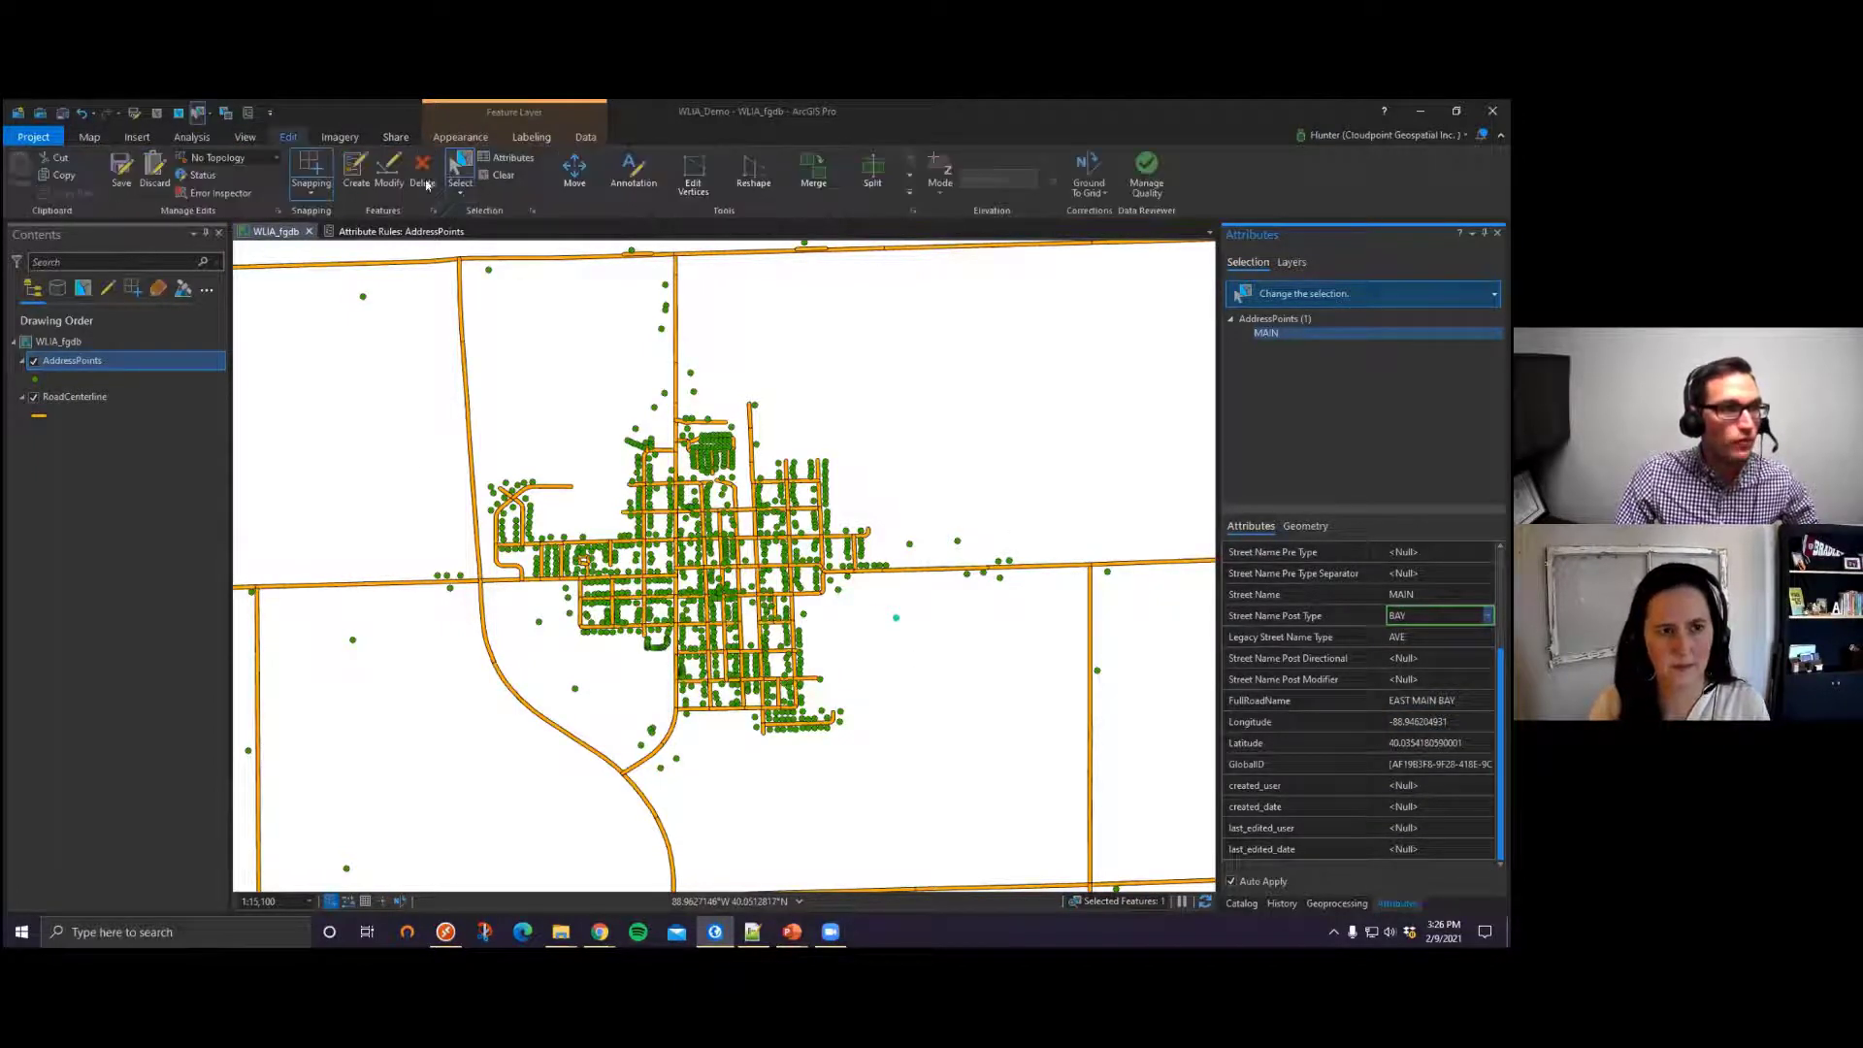
left_click(574, 173)
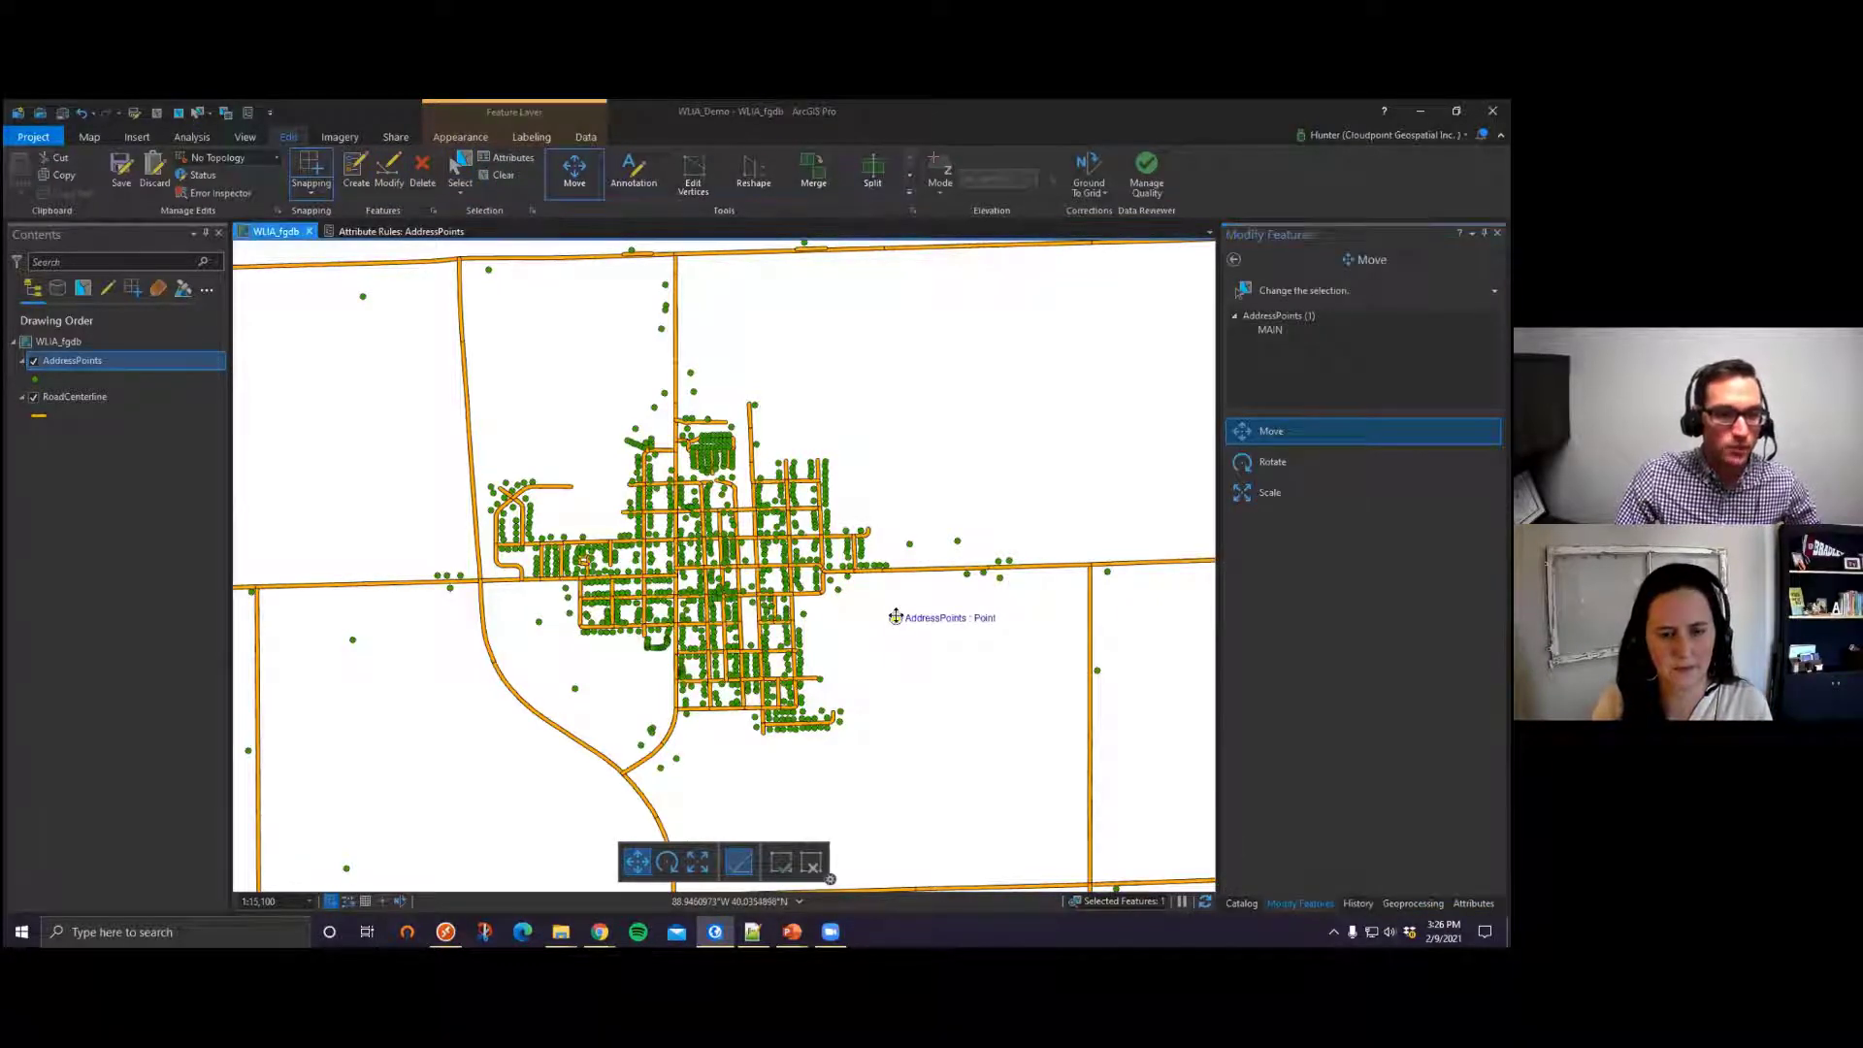
left_click_drag(896, 615, 909, 342)
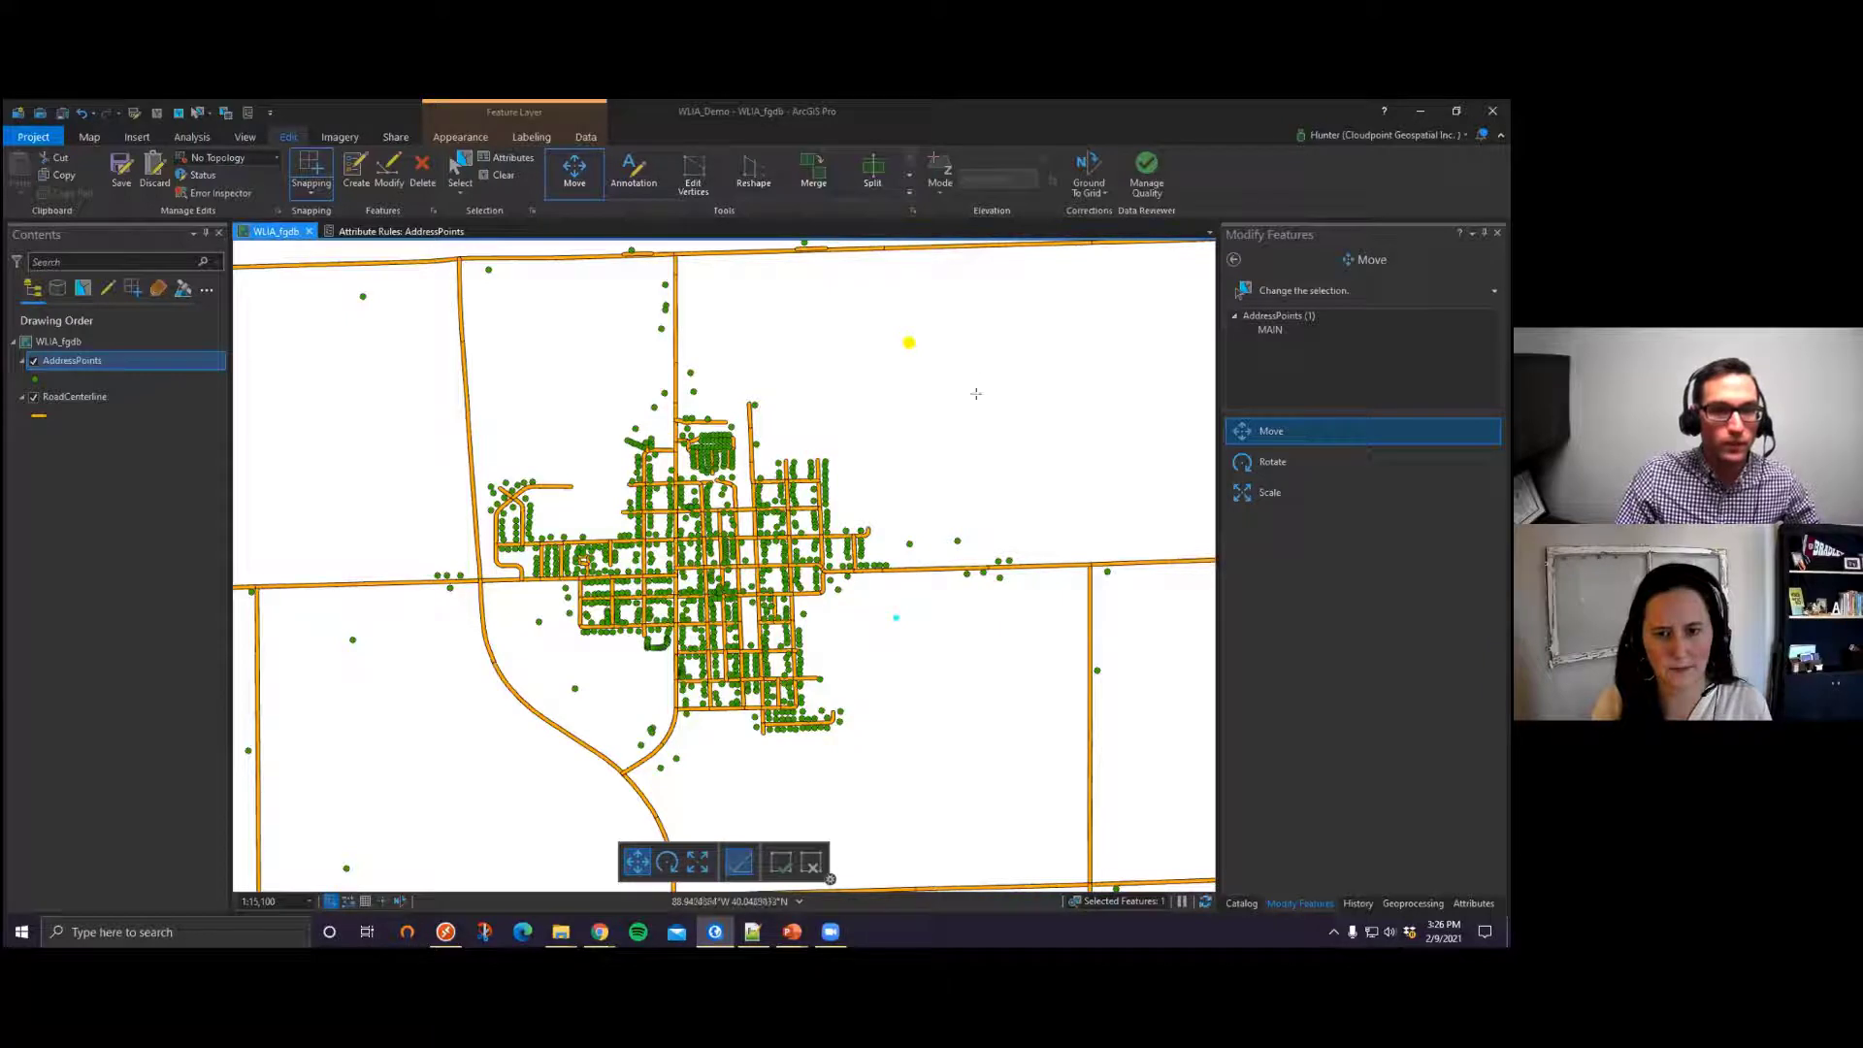
left_click(122, 171)
left_click(773, 530)
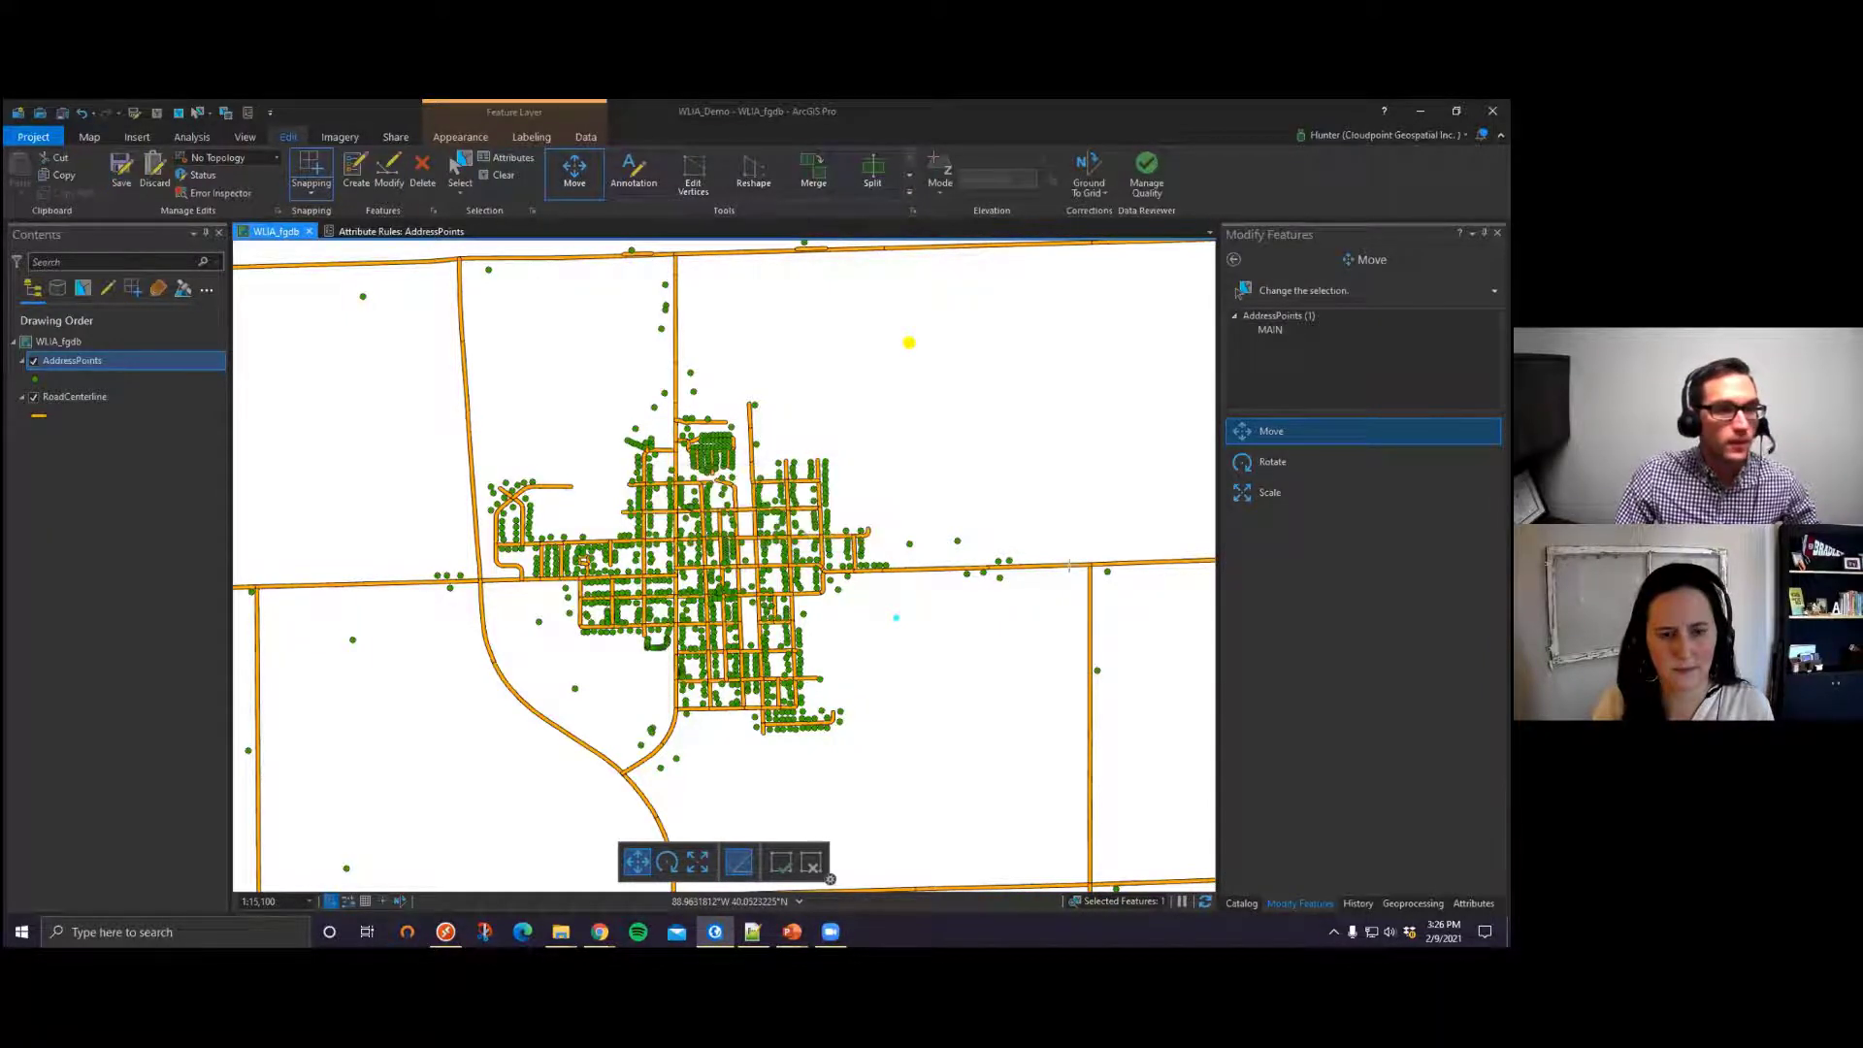
Step: Finish the move, keep the relocated point selected, and check its longitude and latitude attributes
left_click(500, 175)
left_click(461, 163)
left_click_drag(893, 328, 935, 370)
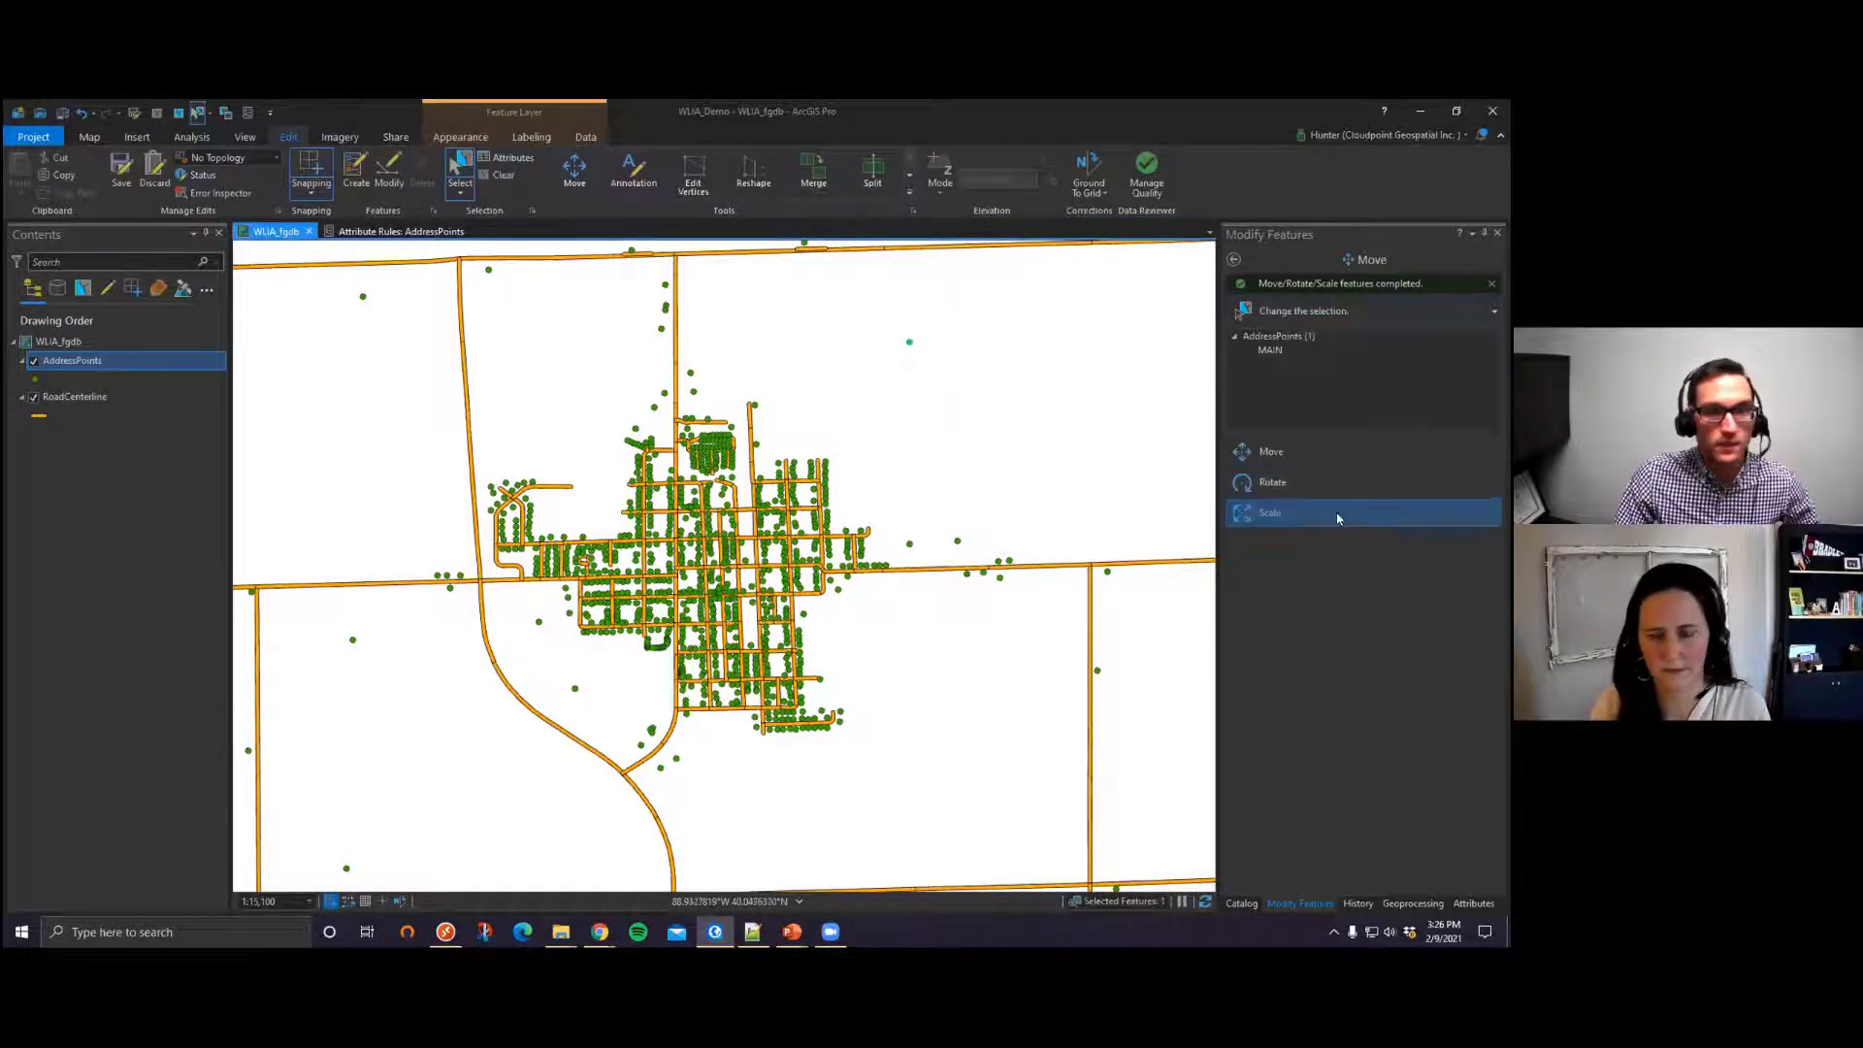
left_click(1474, 902)
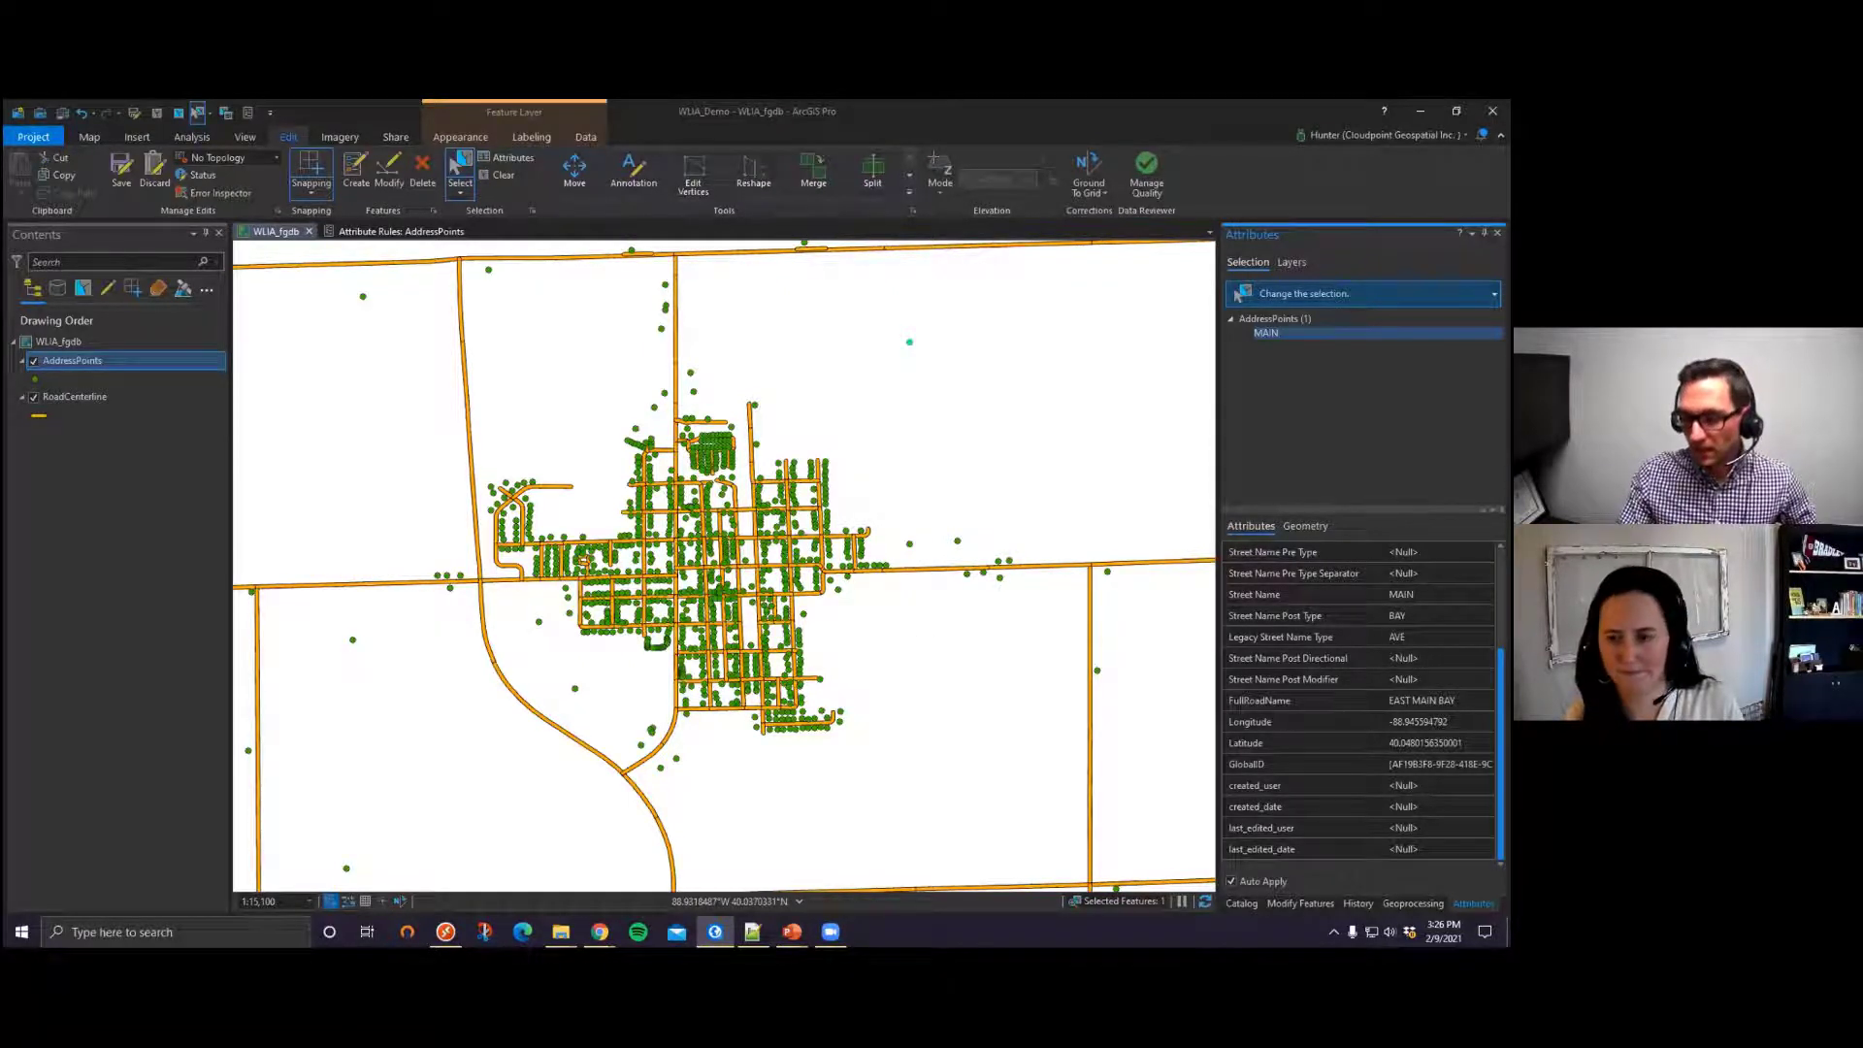
Step: Switch to the PowerPoint presentation
key("alt+Tab")
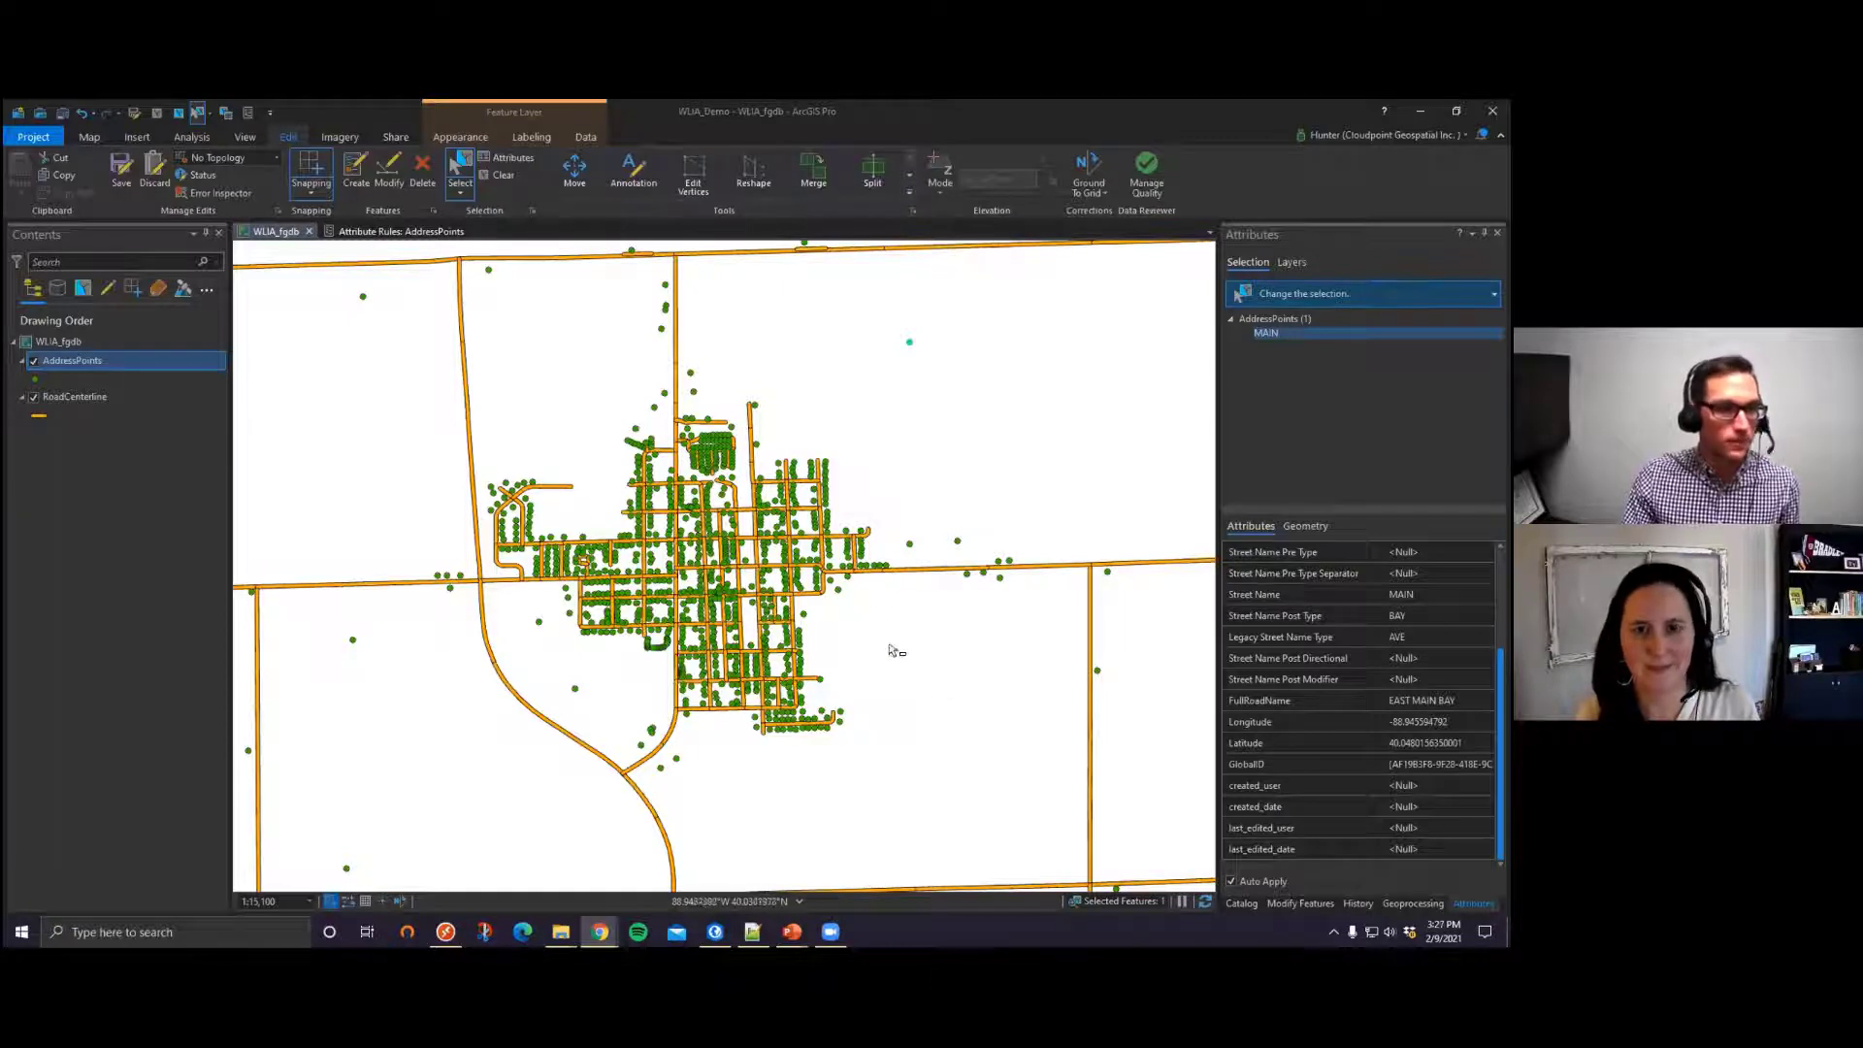
left_click(792, 932)
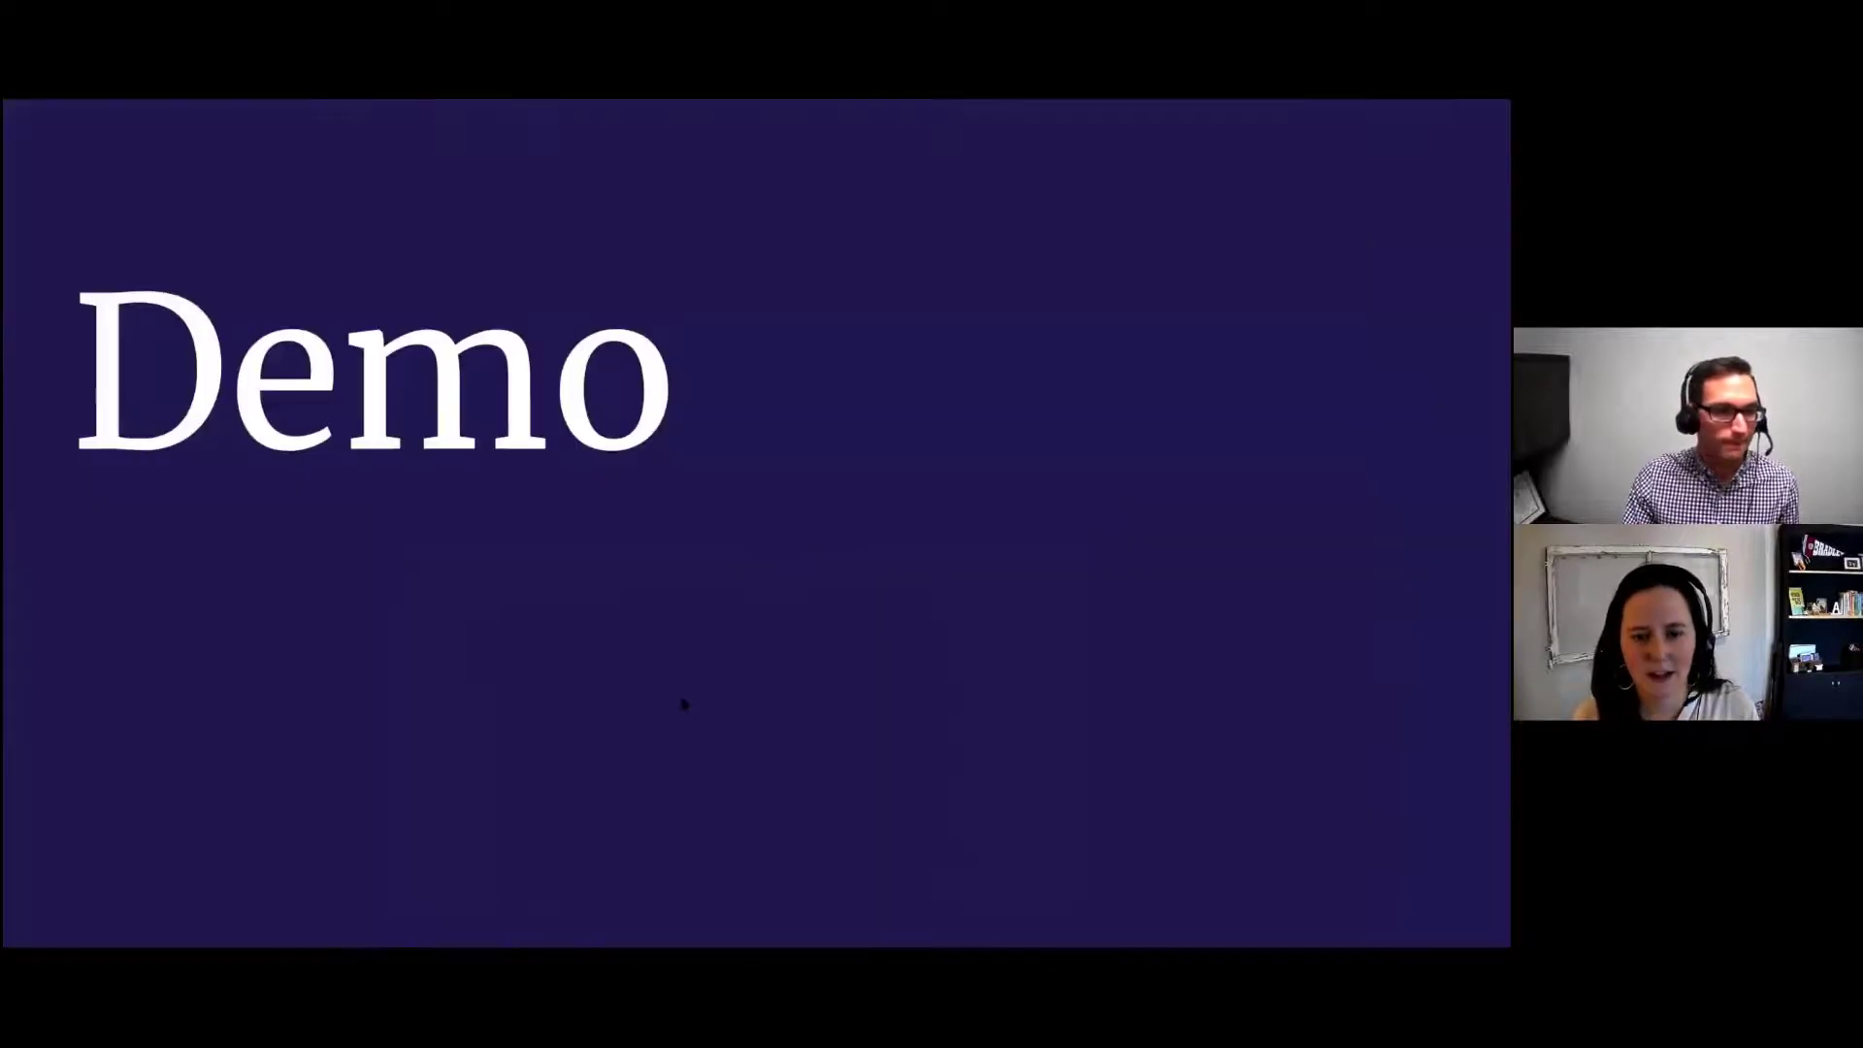
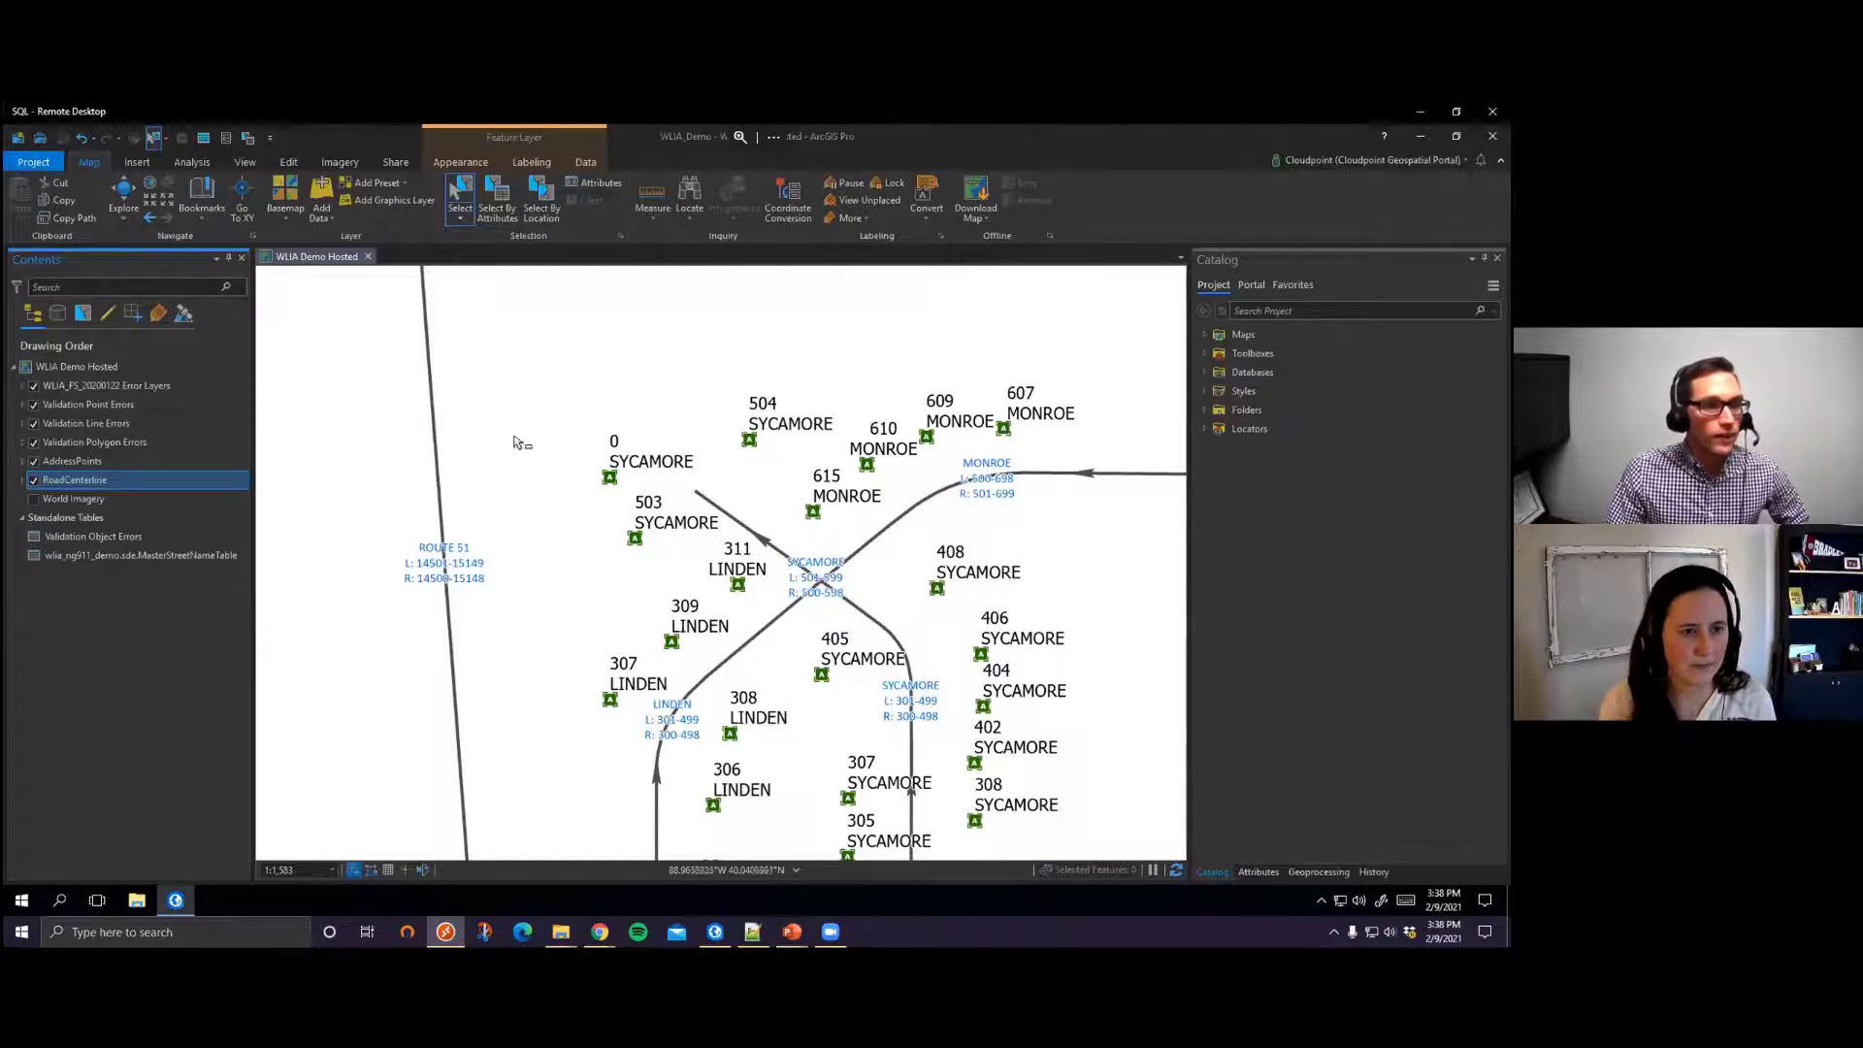
Step: Open the Error Inspector for the WLIA Demo Hosted map in ArcGIS Pro on the SQL remote desktop
left_click(289, 162)
left_click(245, 223)
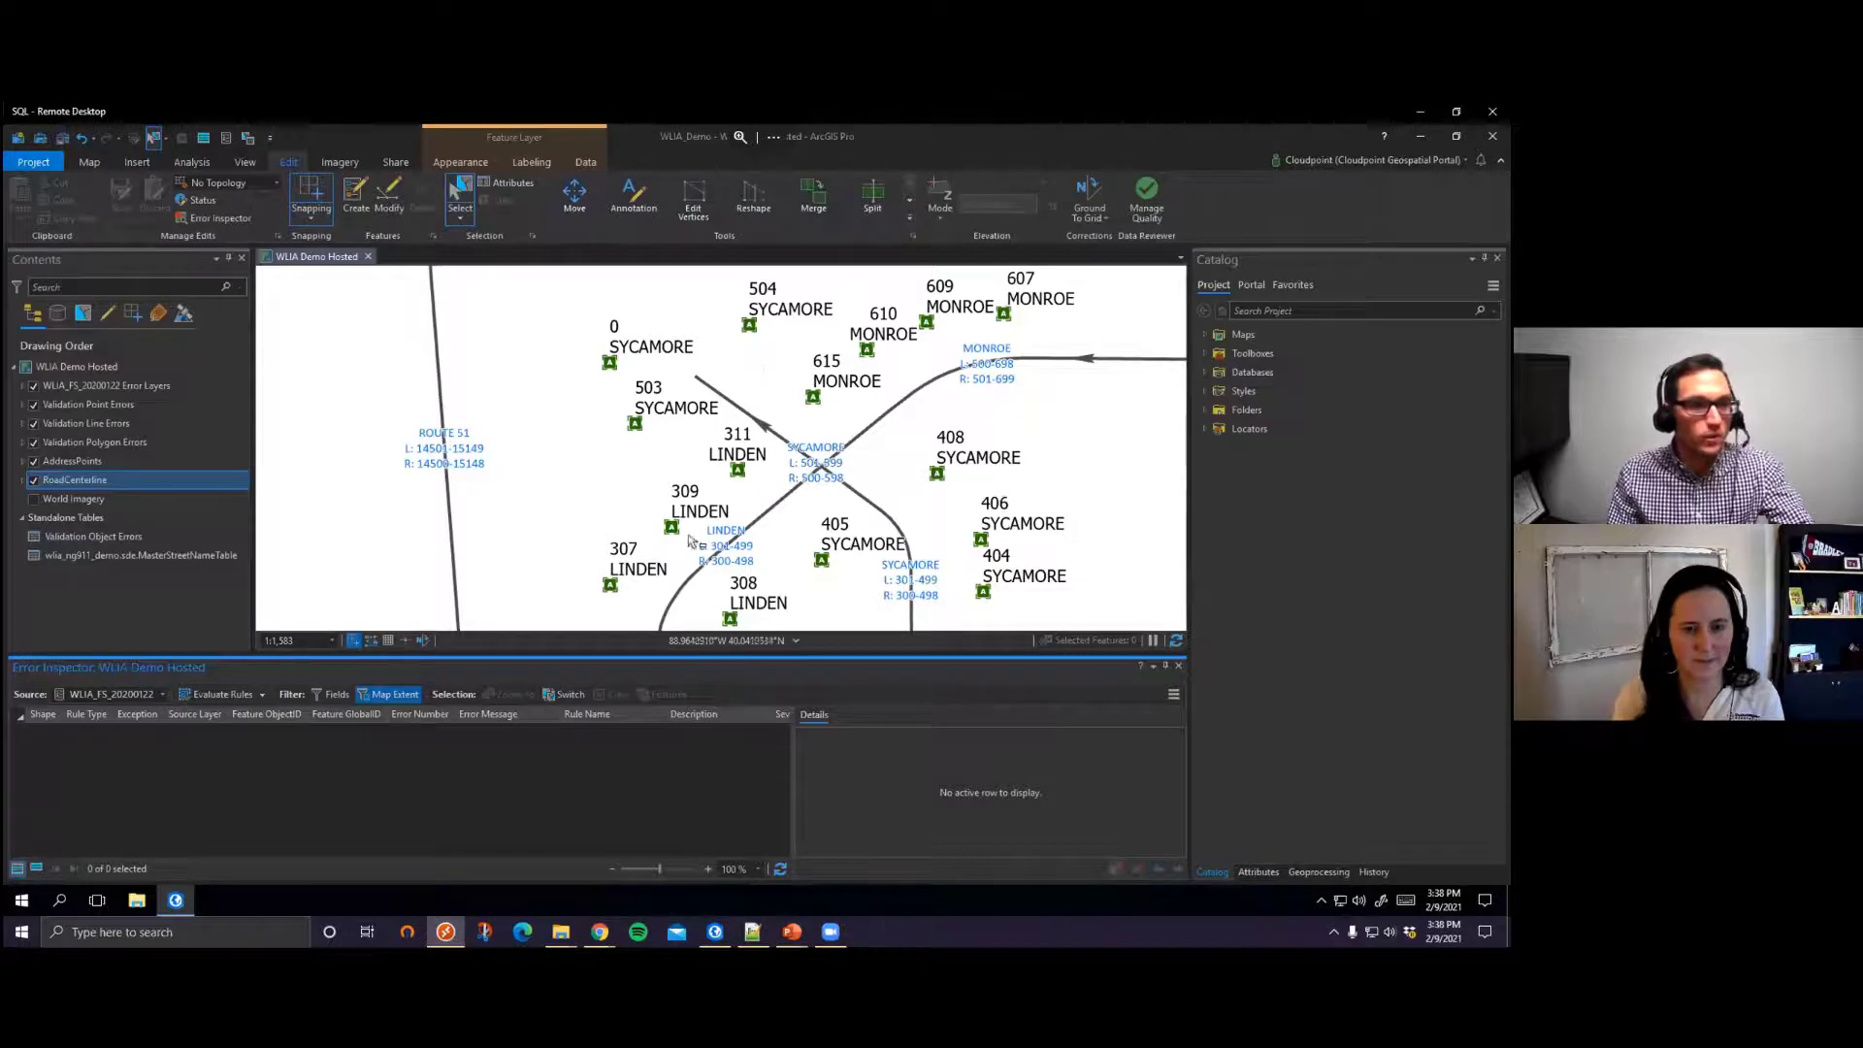
Step: Open the AddressPoints layer's attribute rules, review its validation rules, and close the rules view
right_click(82, 464)
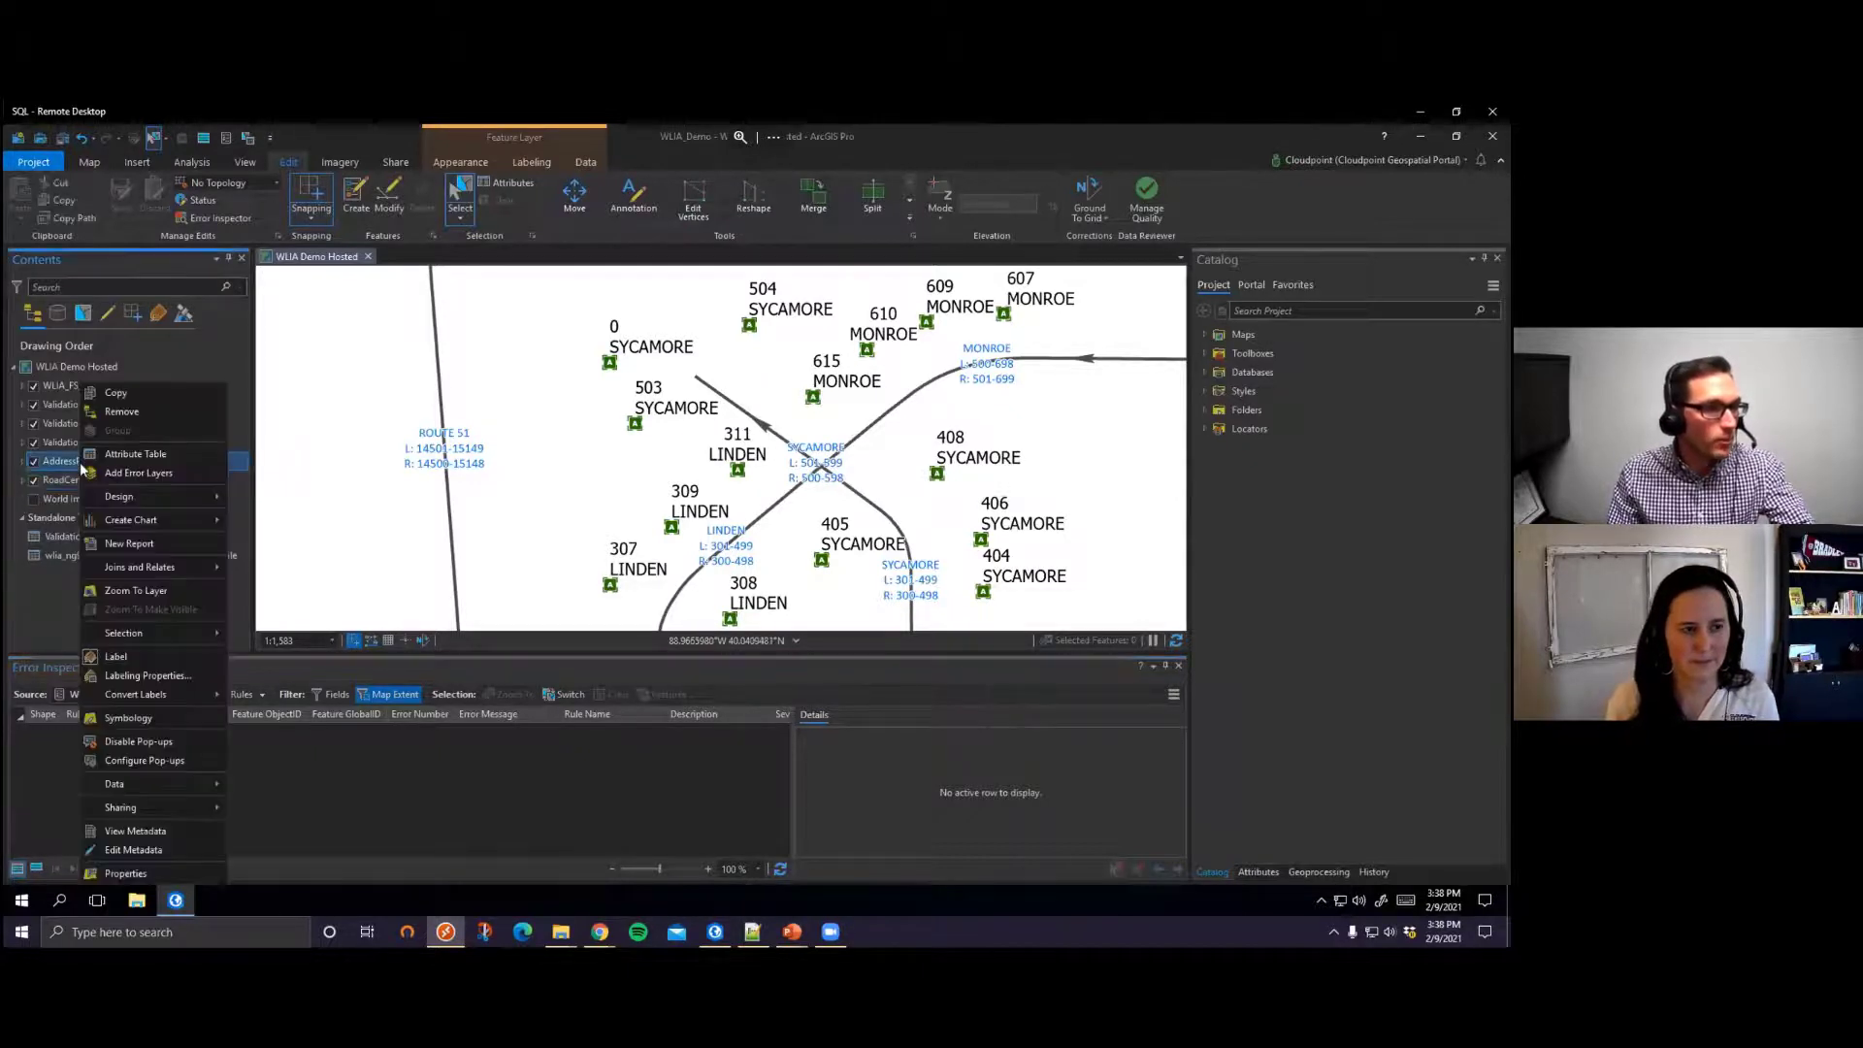
mouse_move(144, 505)
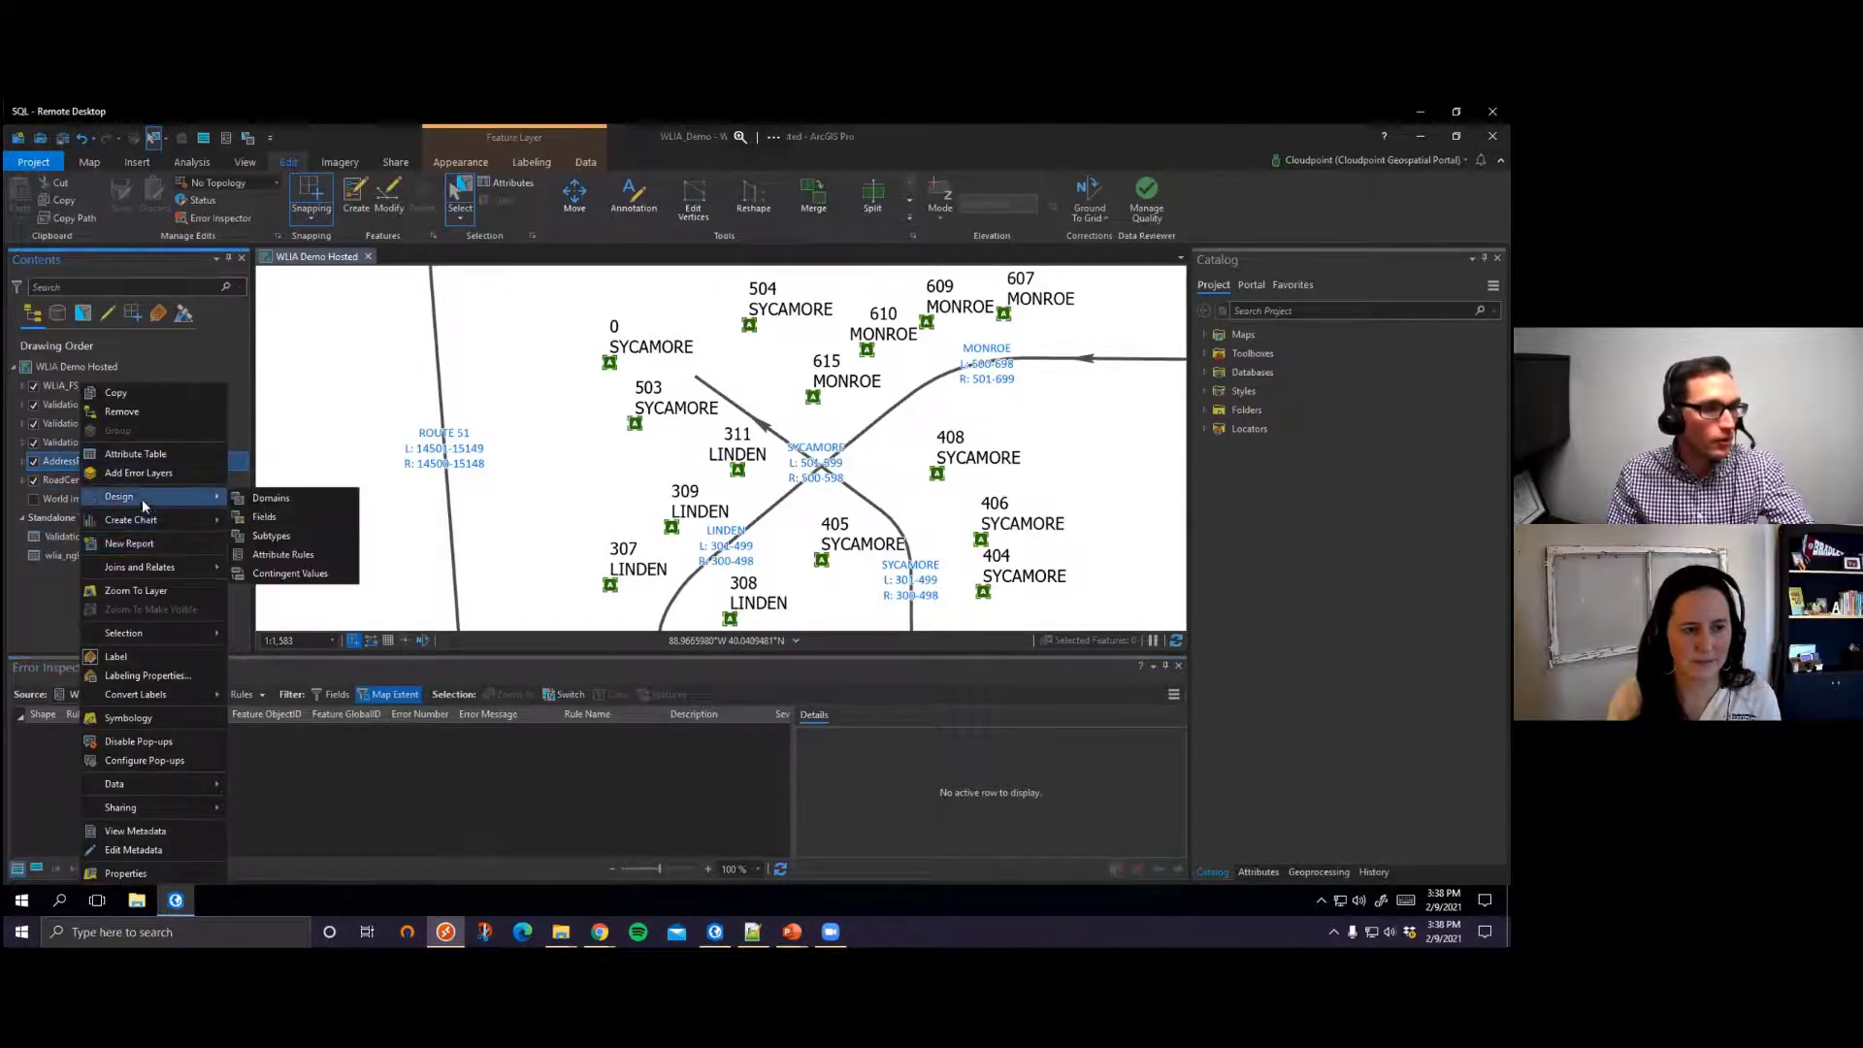
left_click(294, 553)
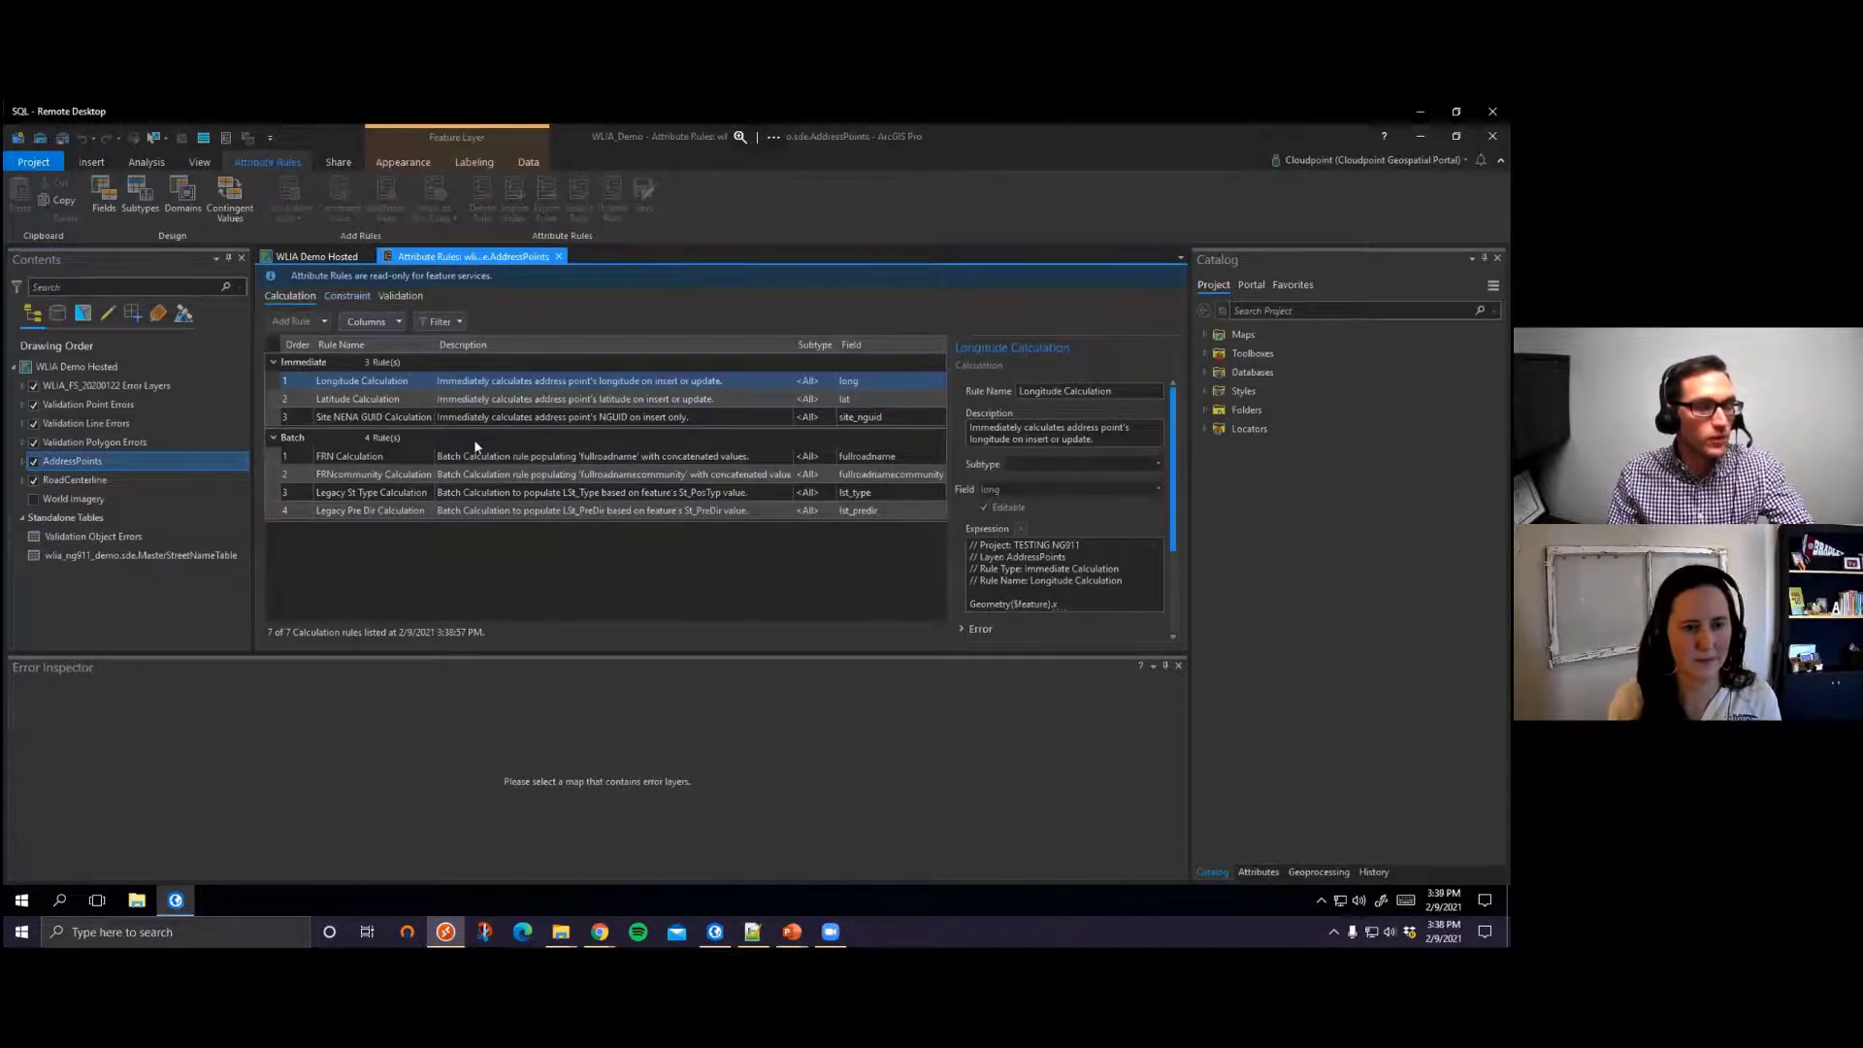
left_click(398, 295)
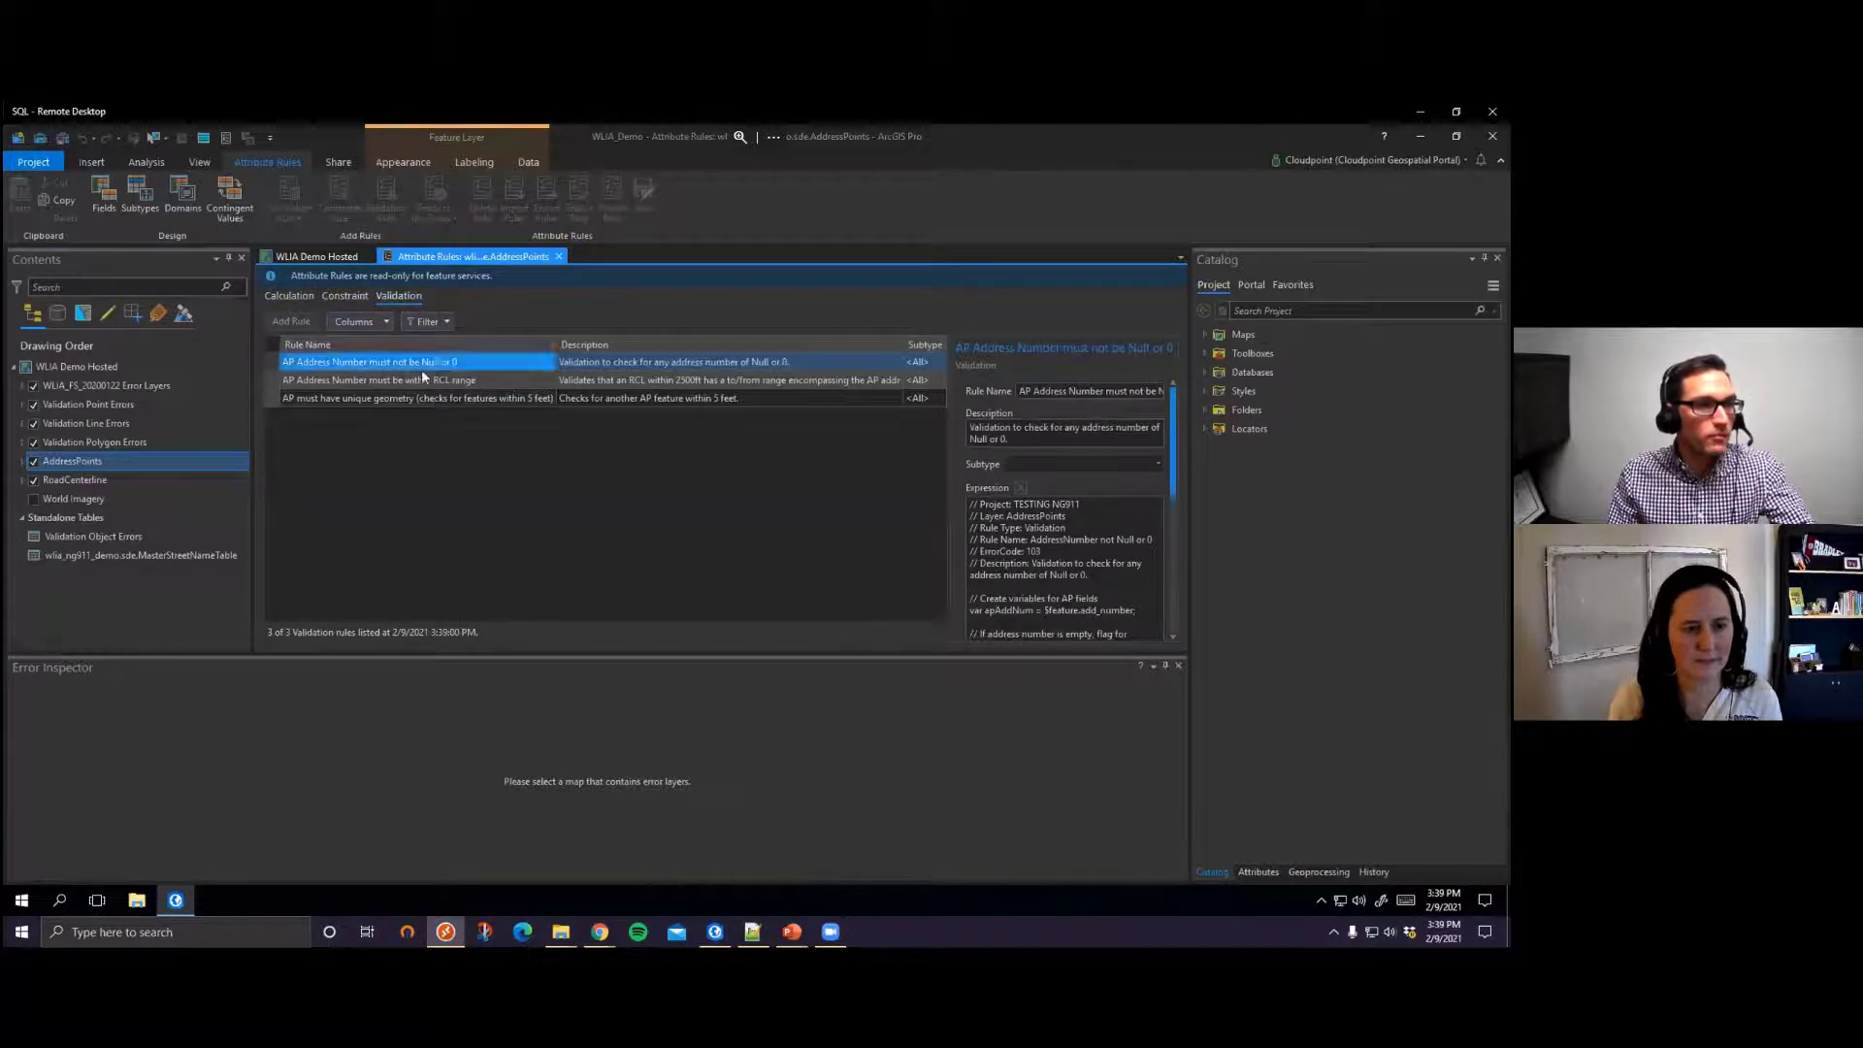
left_click(388, 364)
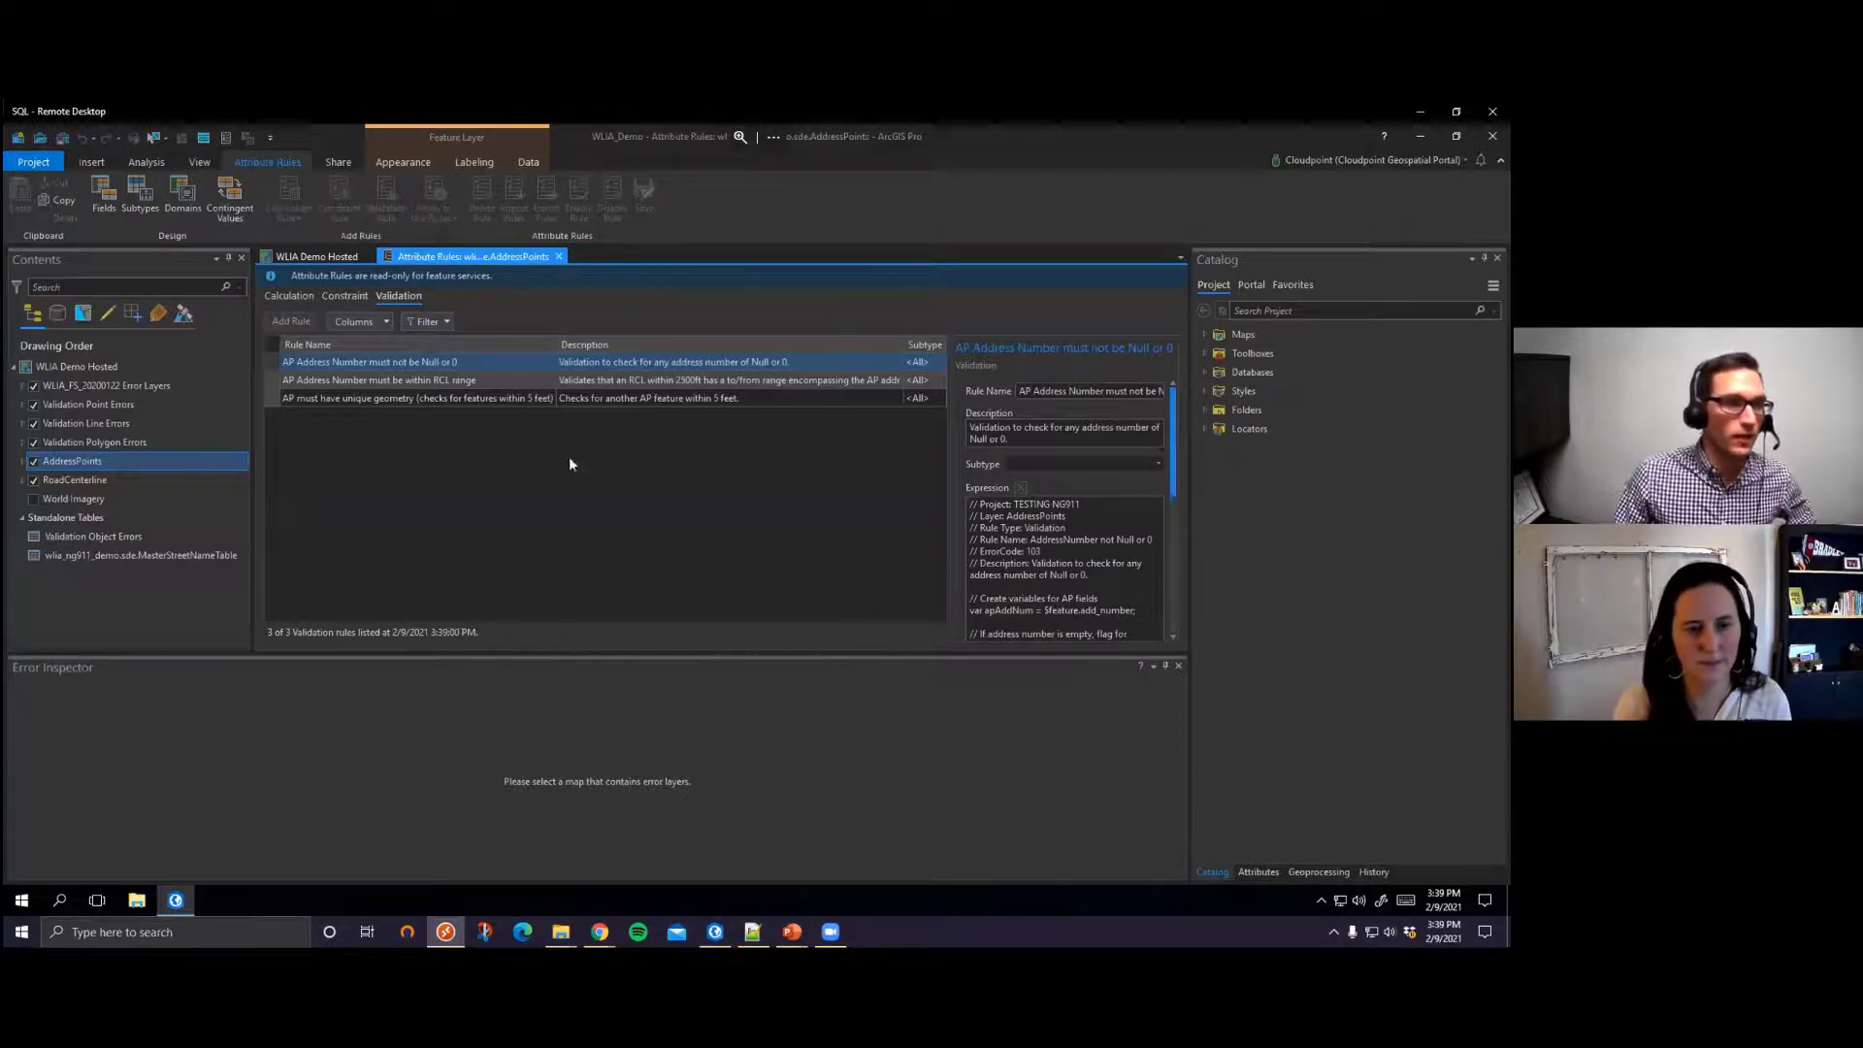
left_click(559, 256)
Step: Open the RoadCenterline layer's attribute rules, review its validation rules, and close the rules view
right_click(68, 480)
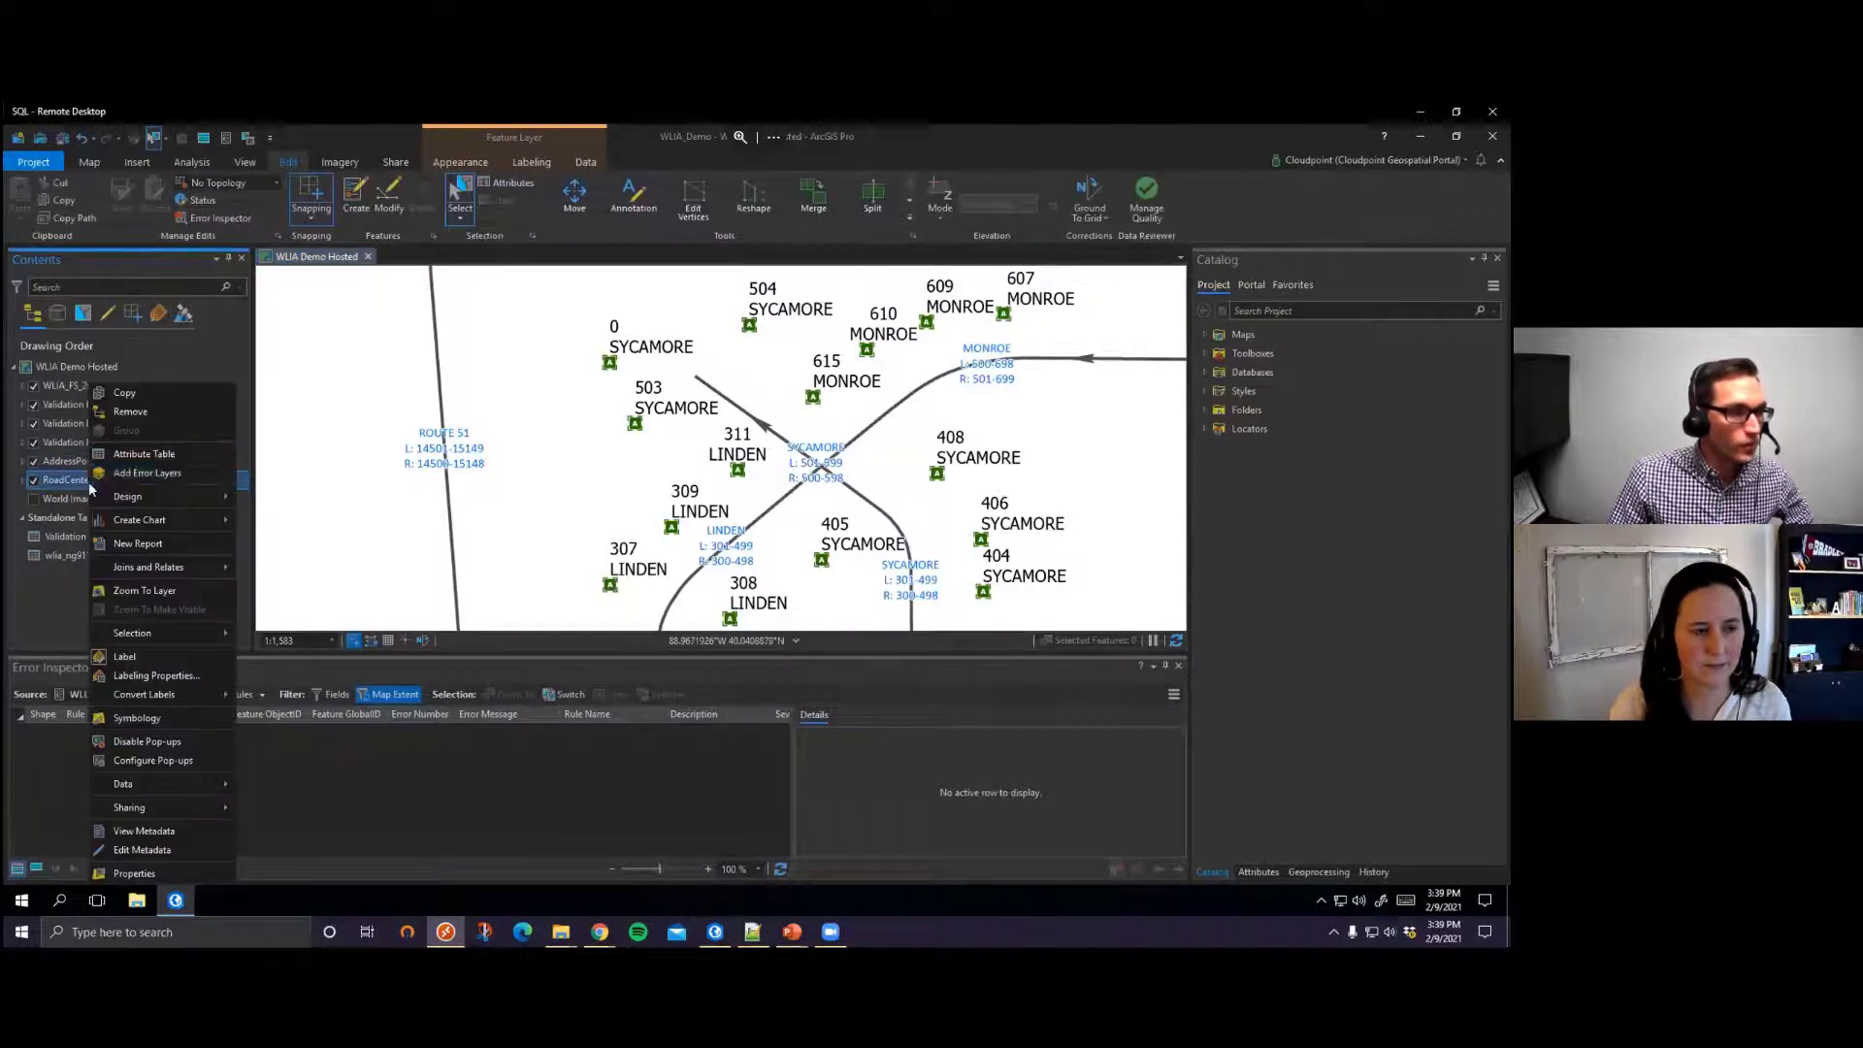
mouse_move(147, 493)
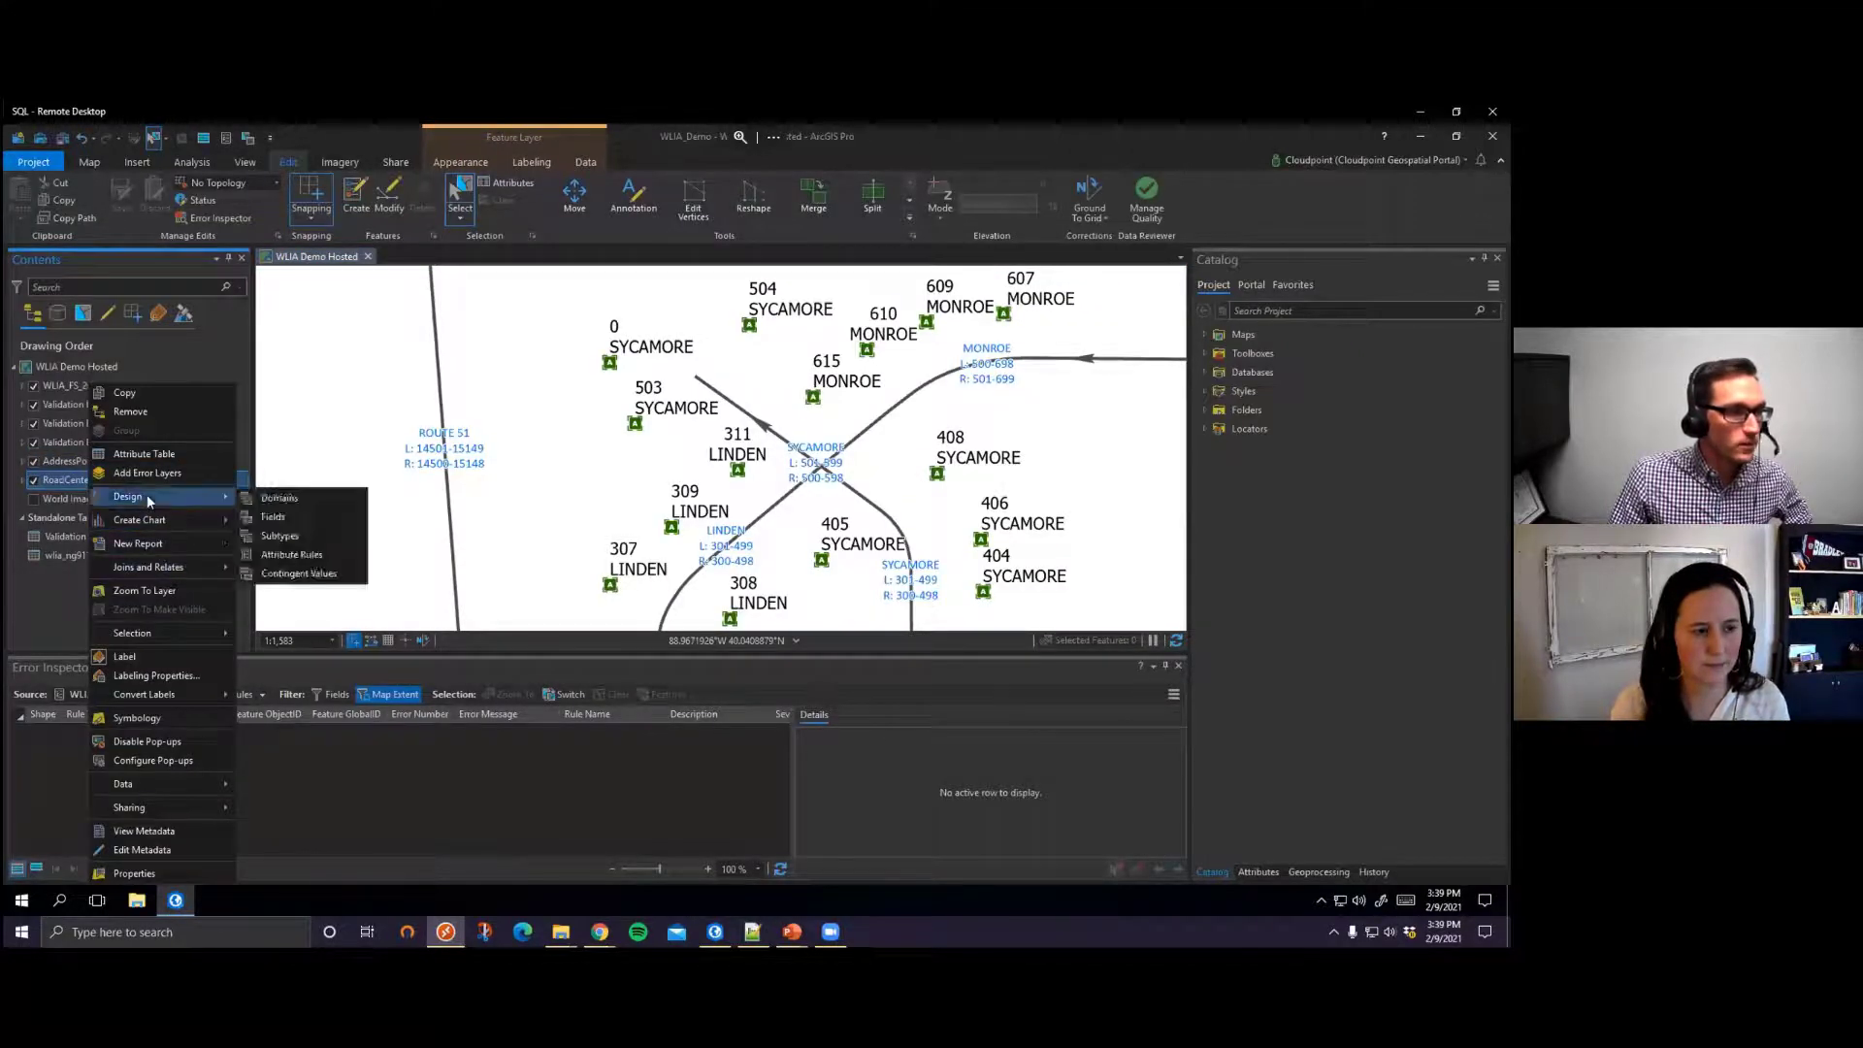
left_click(278, 555)
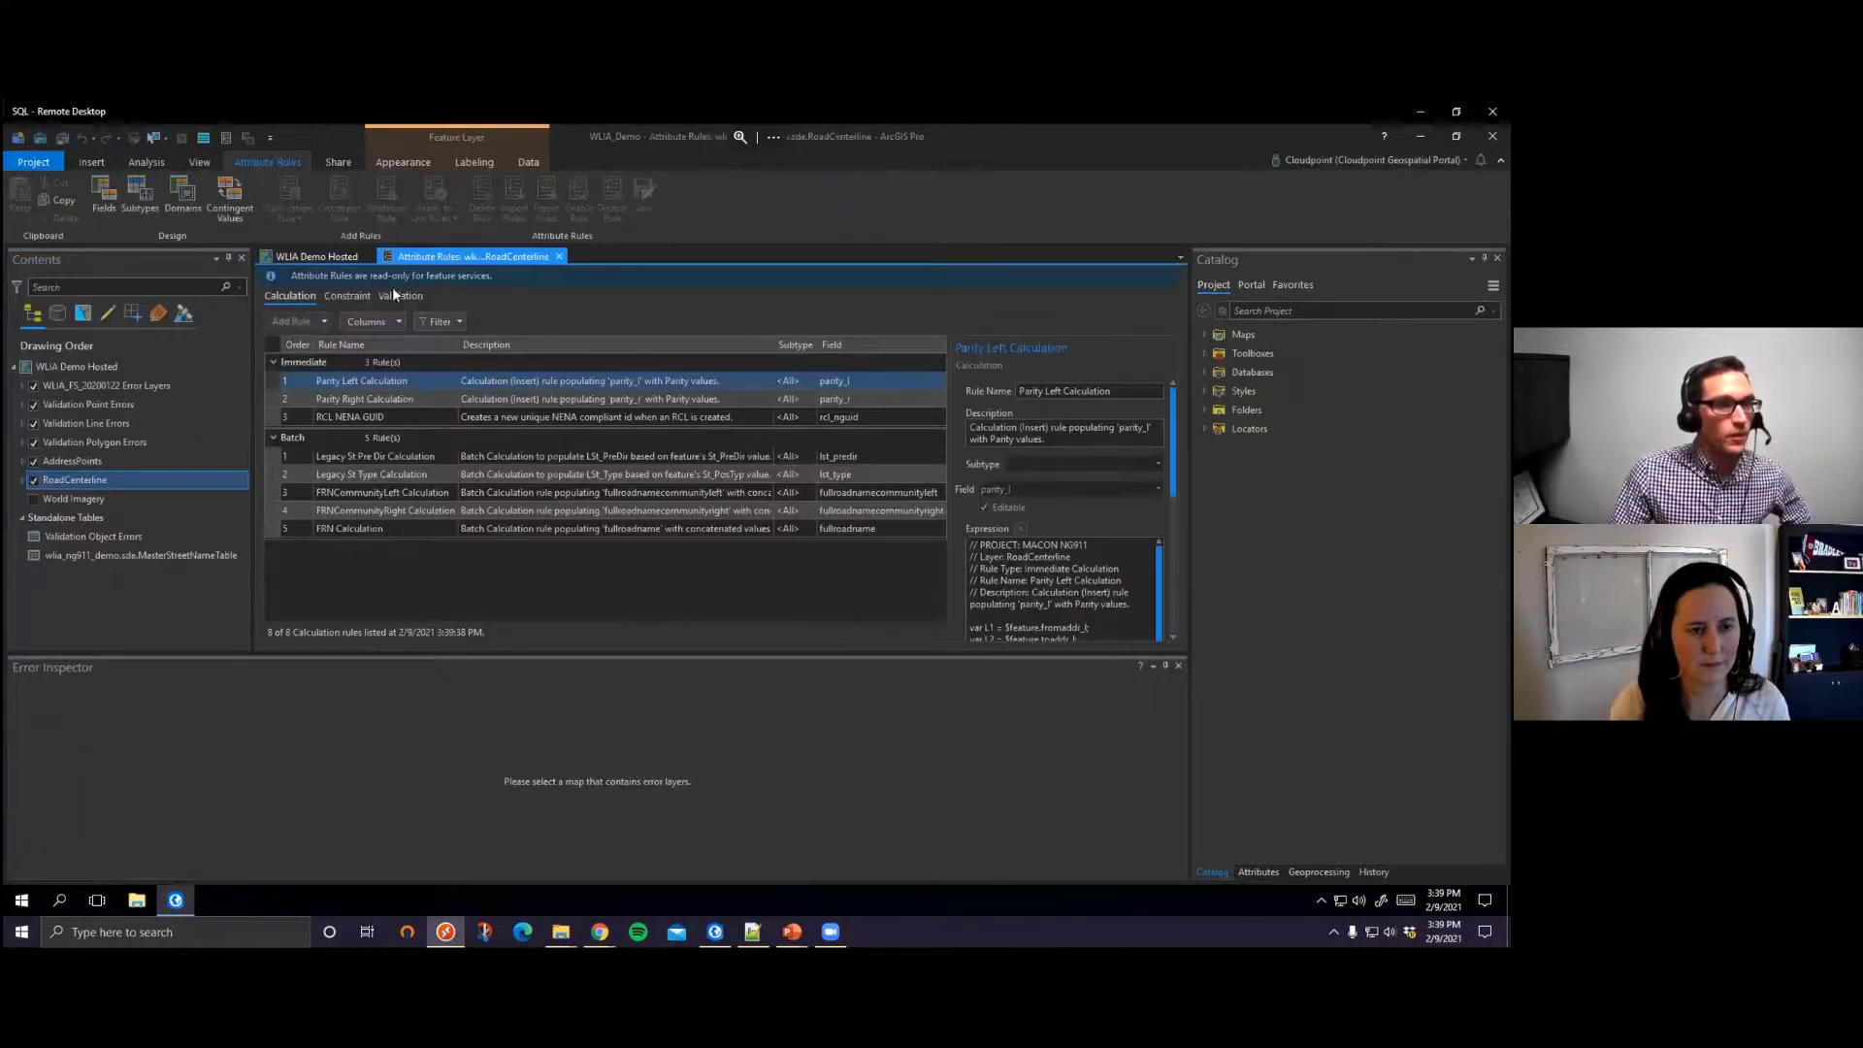
left_click(400, 293)
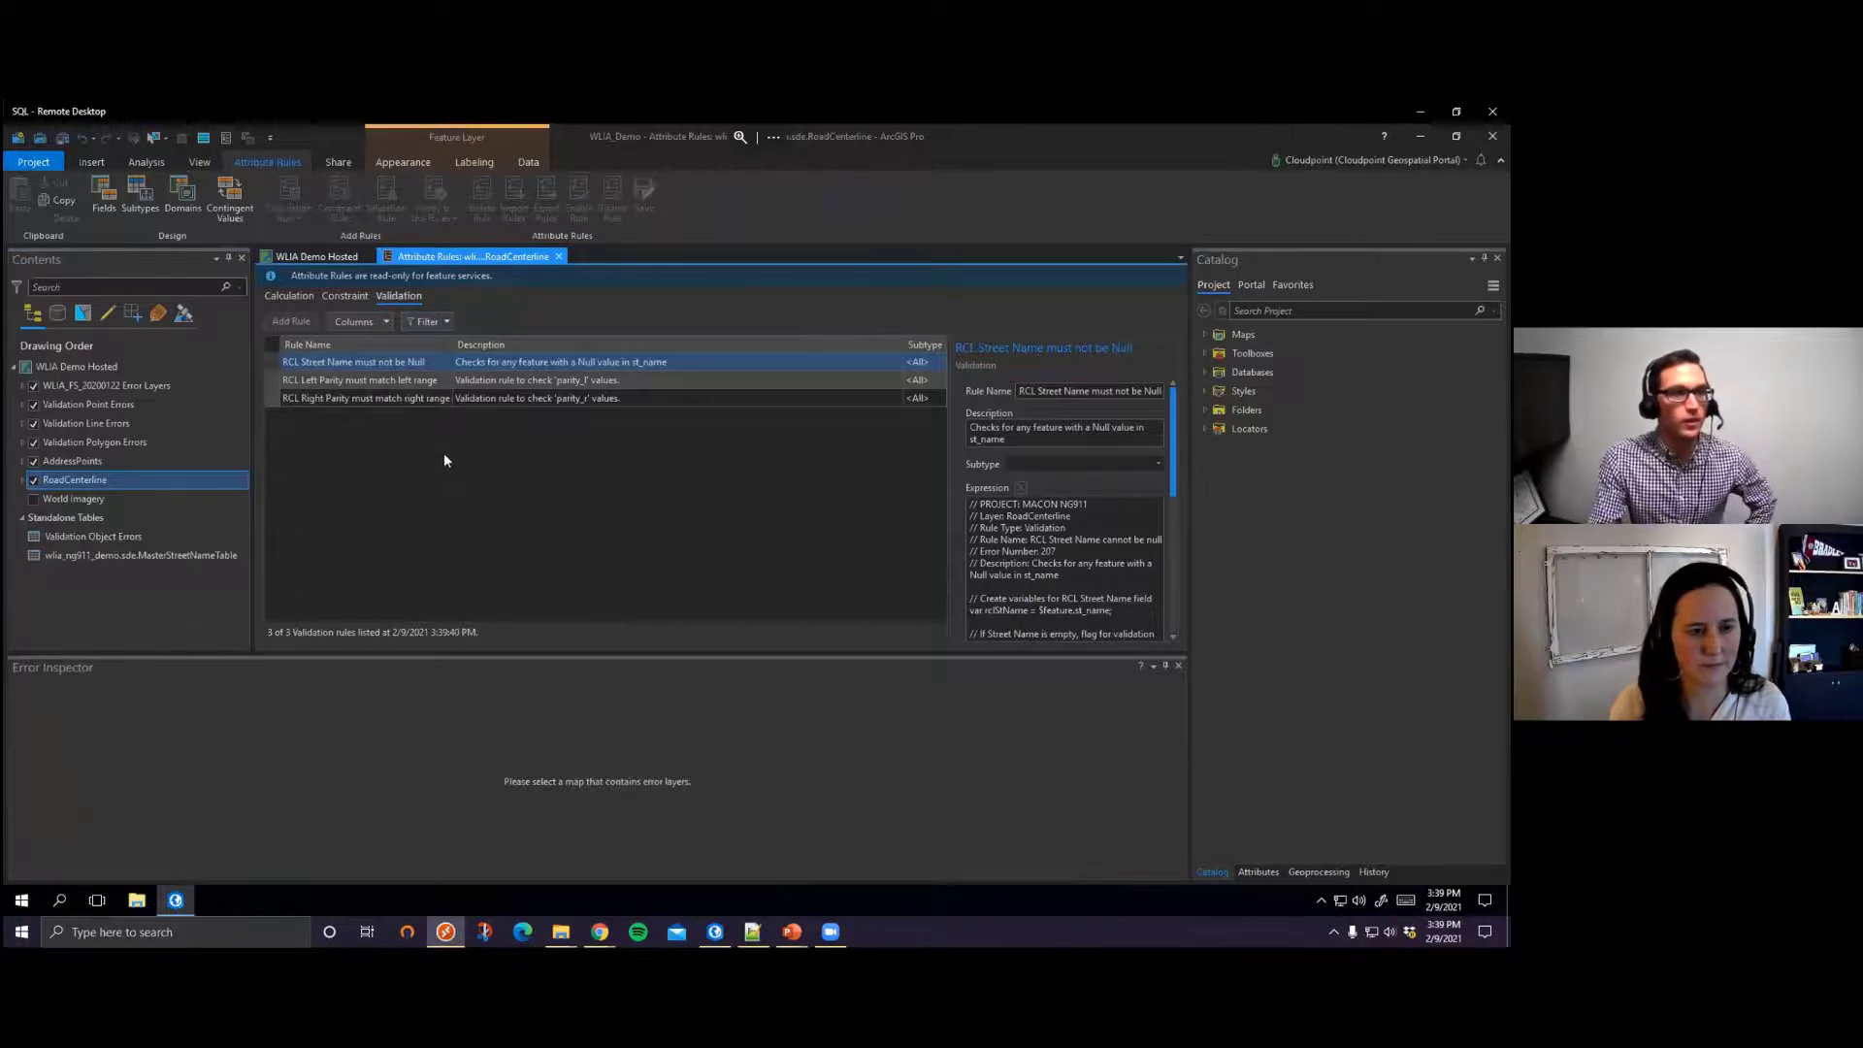
left_click(399, 364)
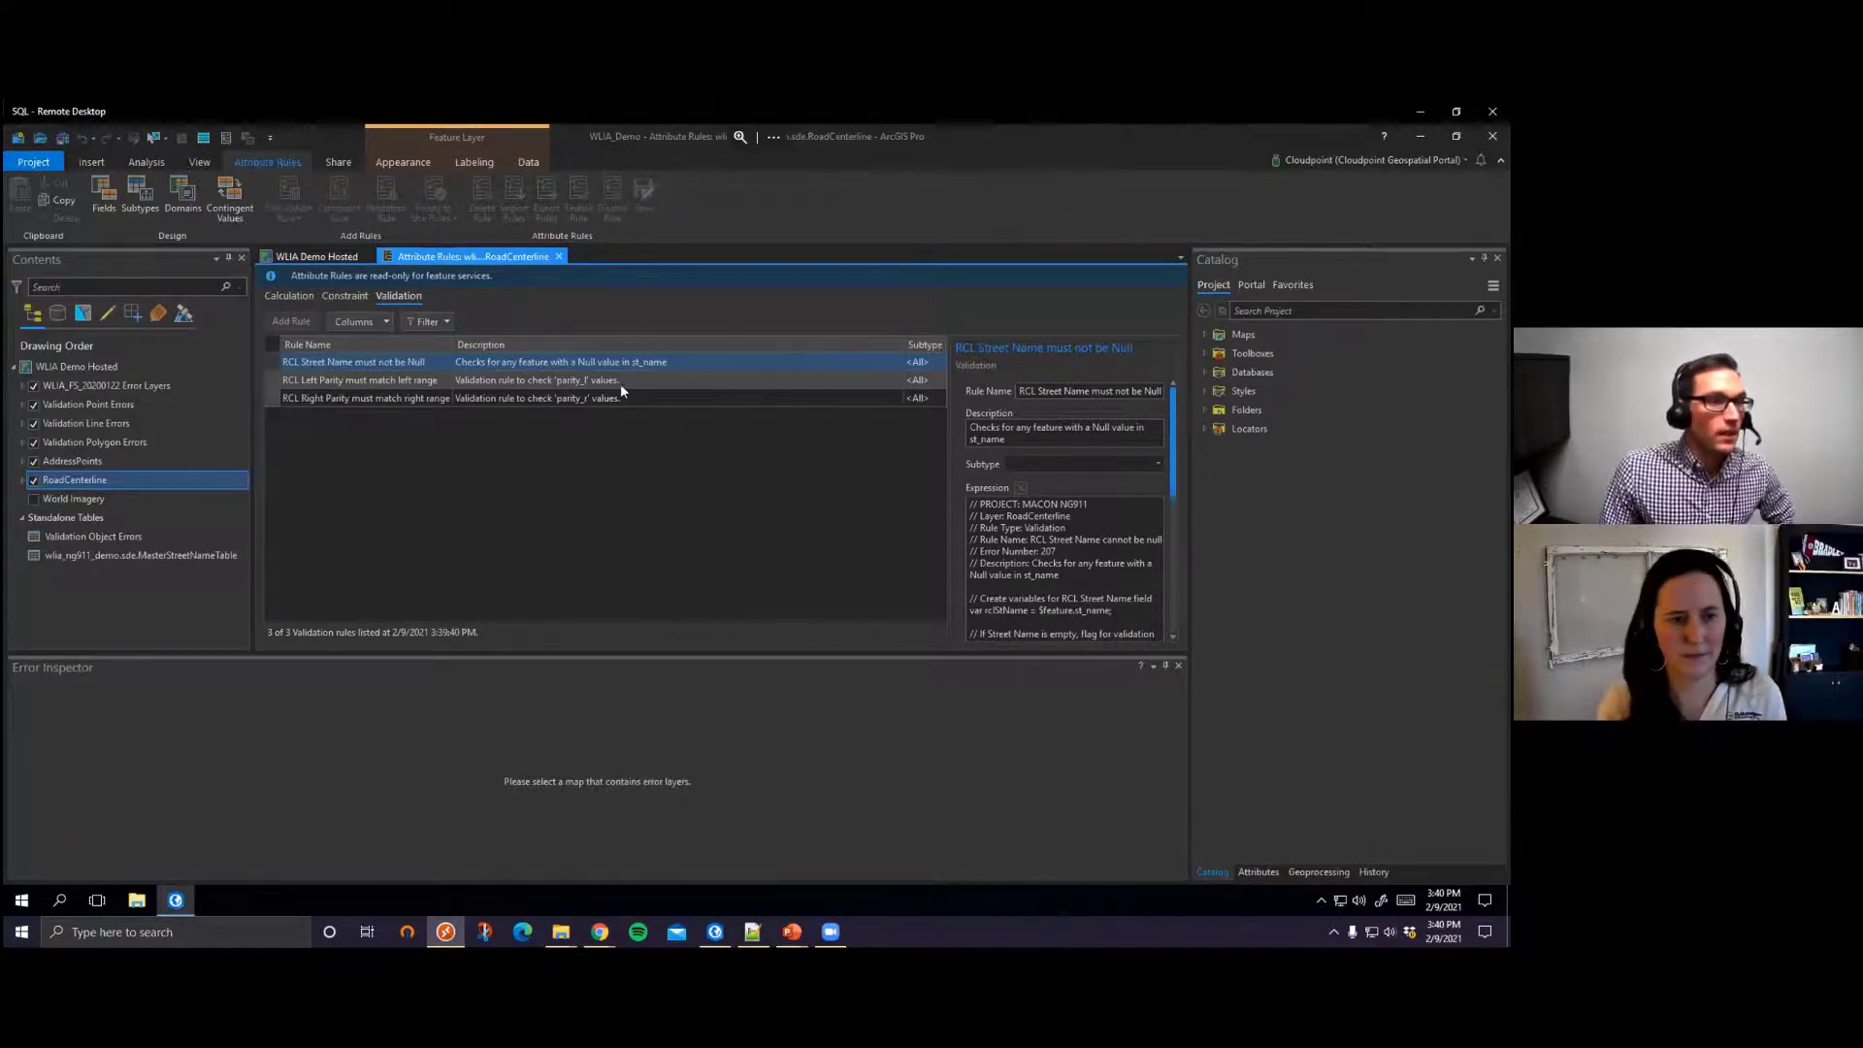
left_click(559, 257)
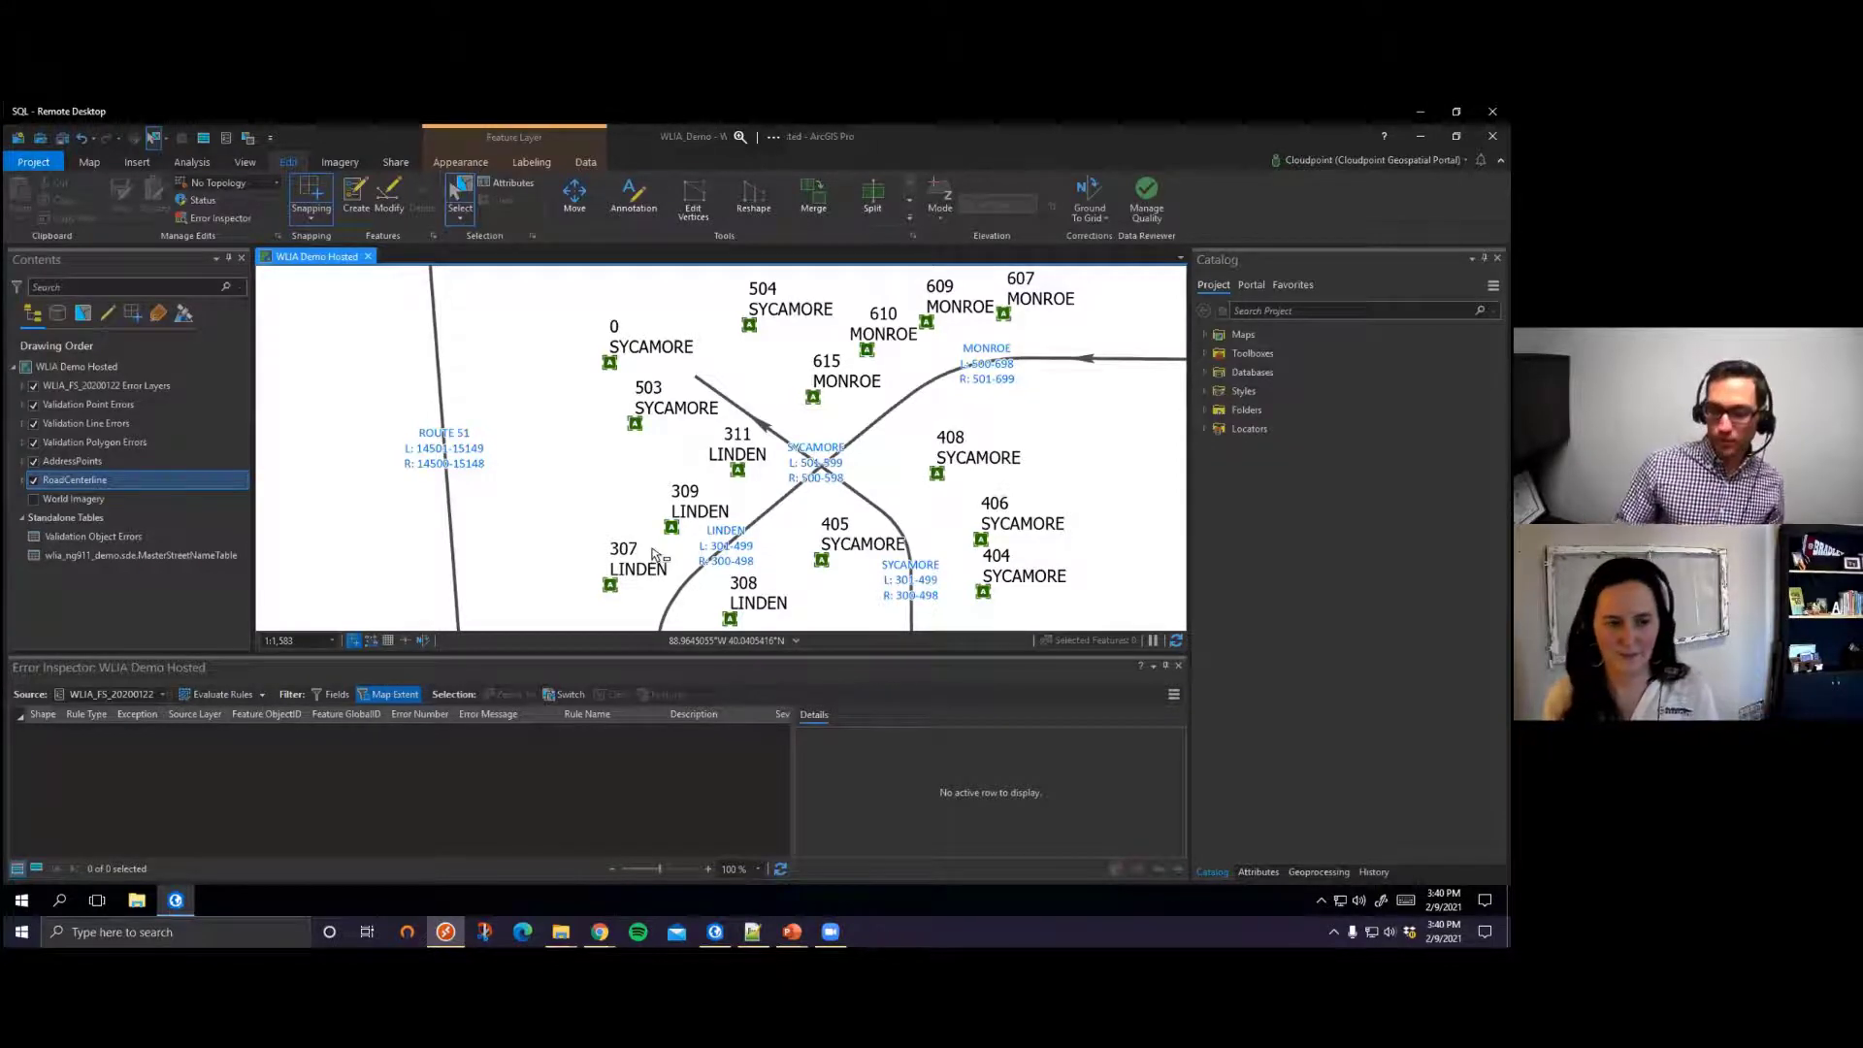
Step: Evaluate the validation rules for the visible map extent with asynchronous execution enabled
left_click(262, 696)
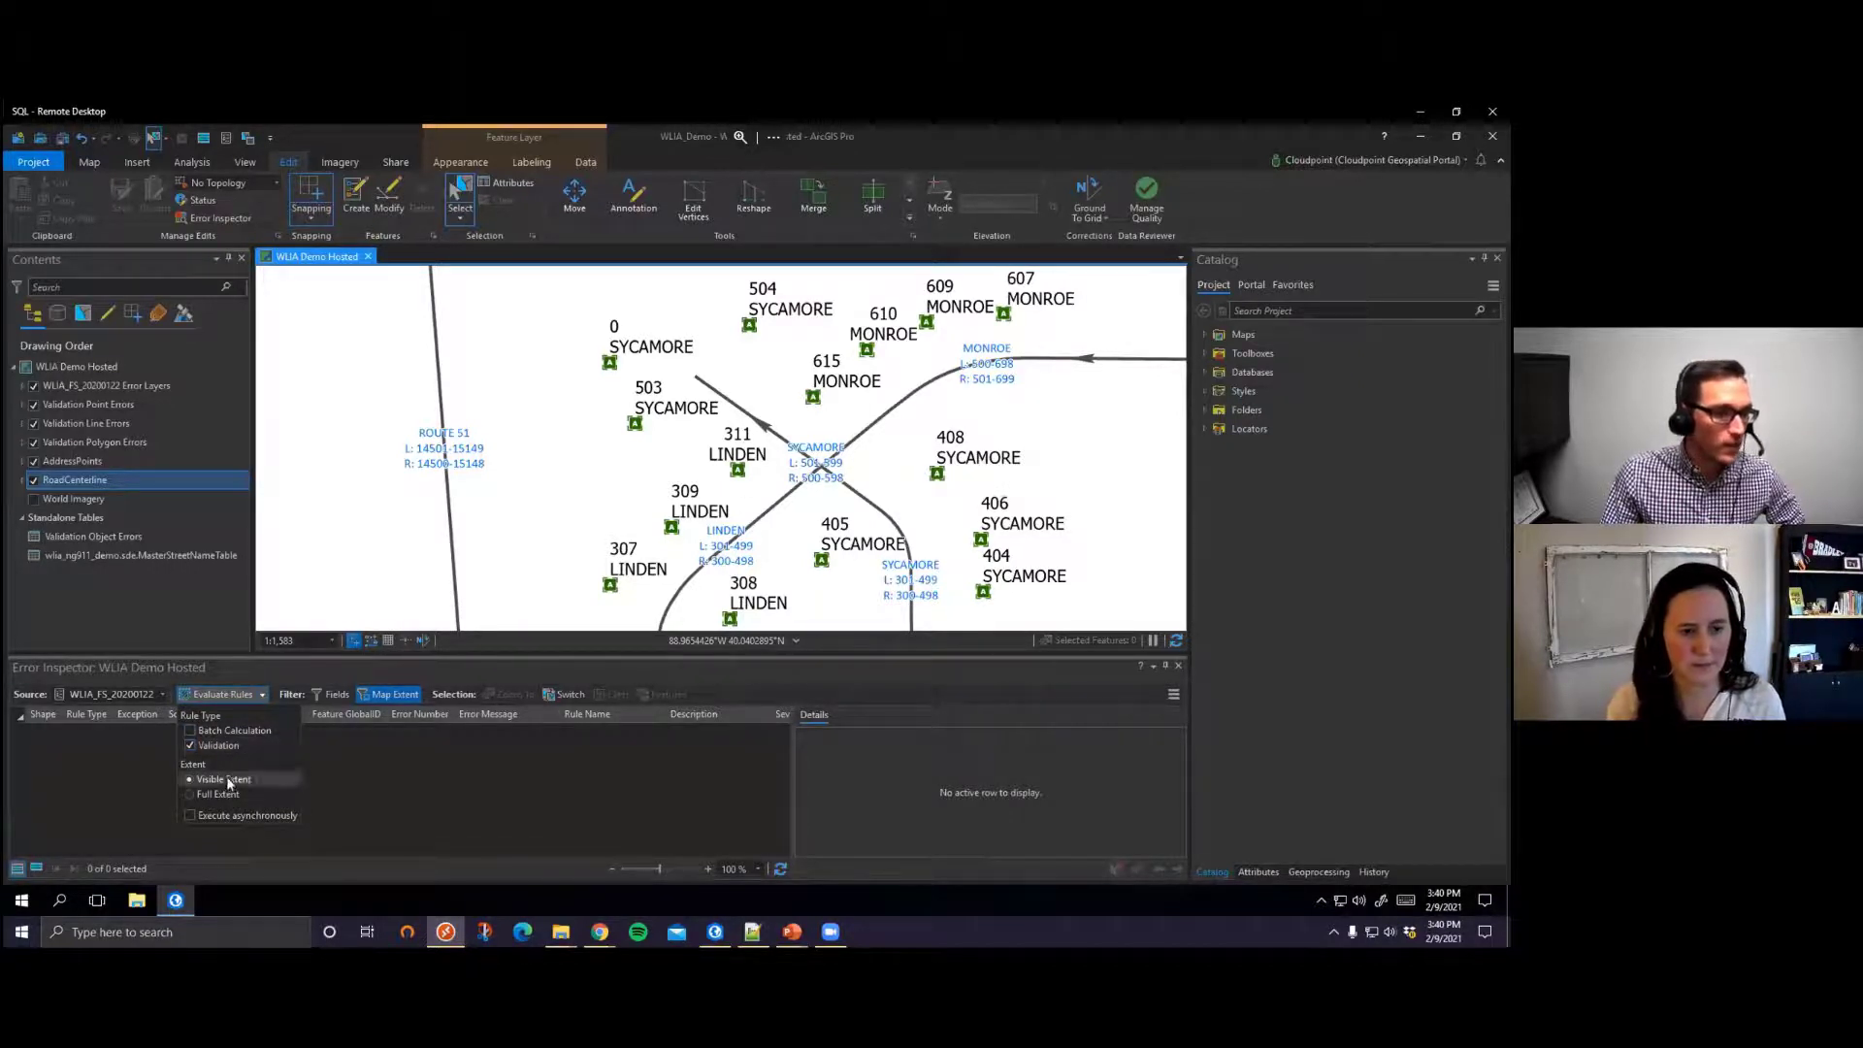
left_click(190, 815)
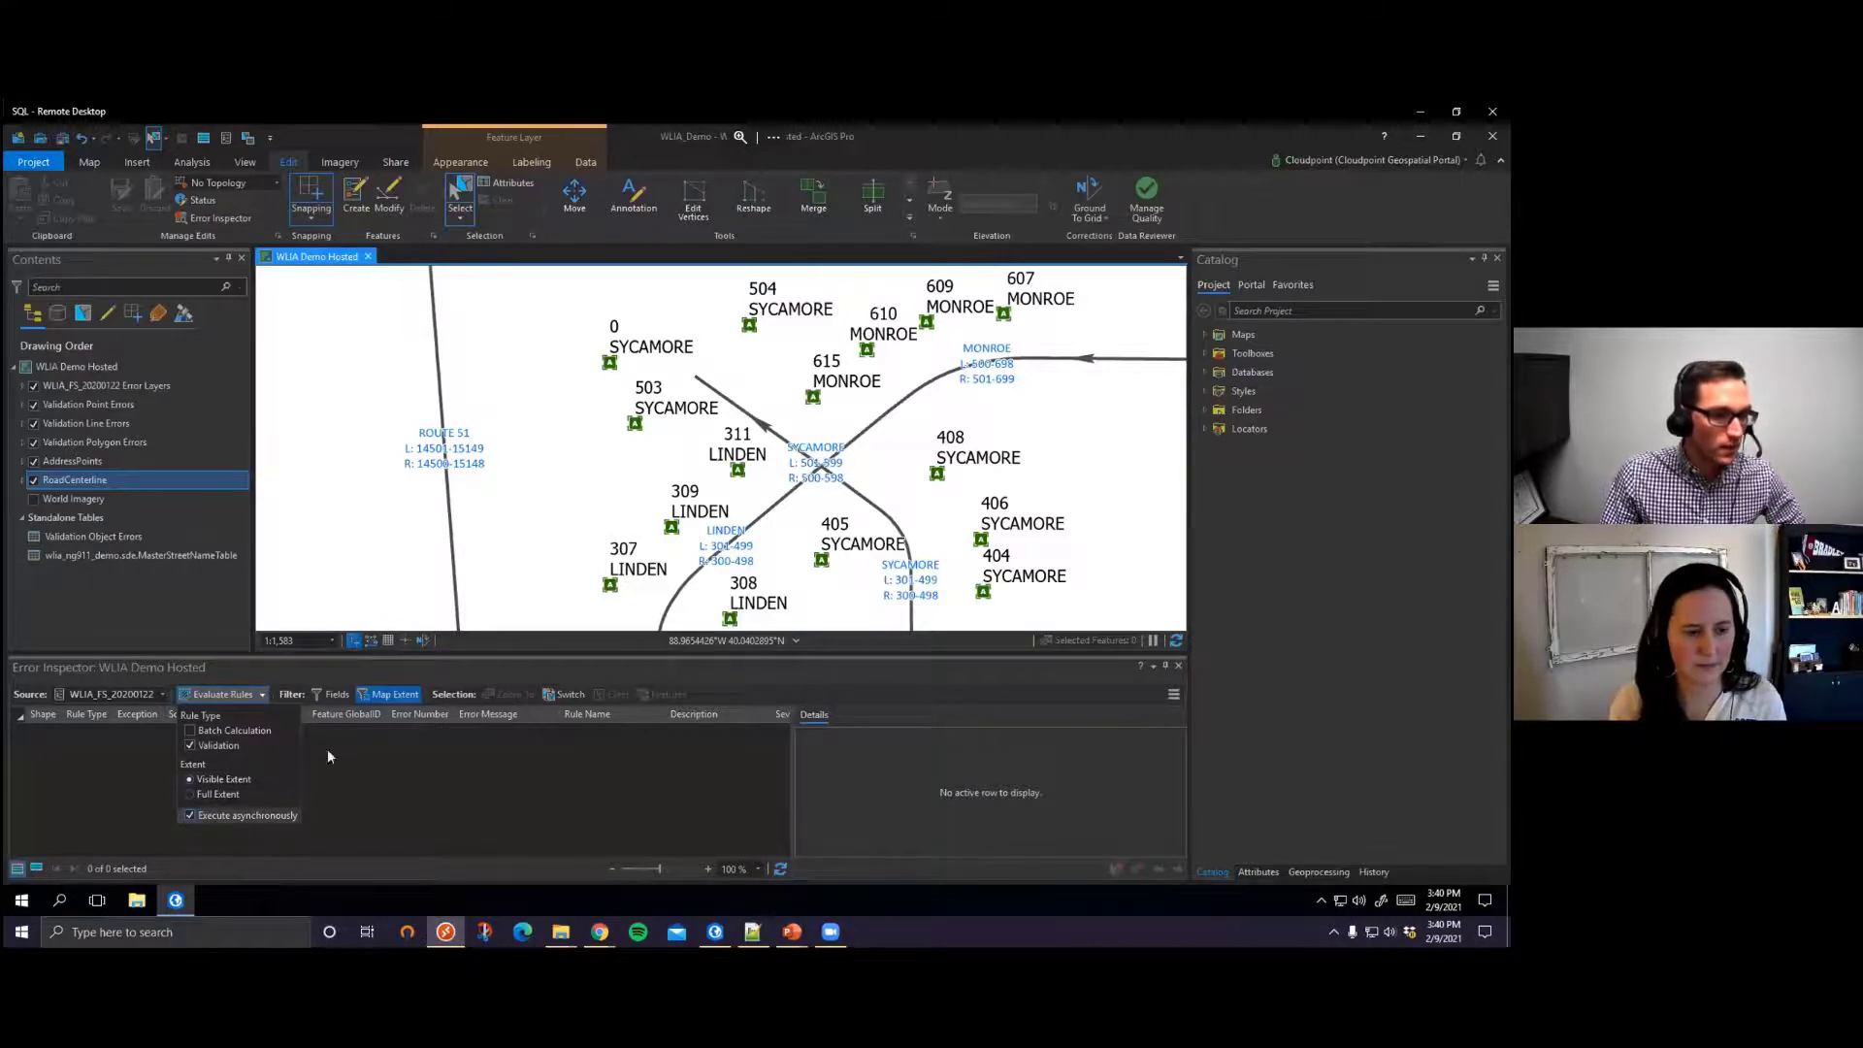
left_click(229, 695)
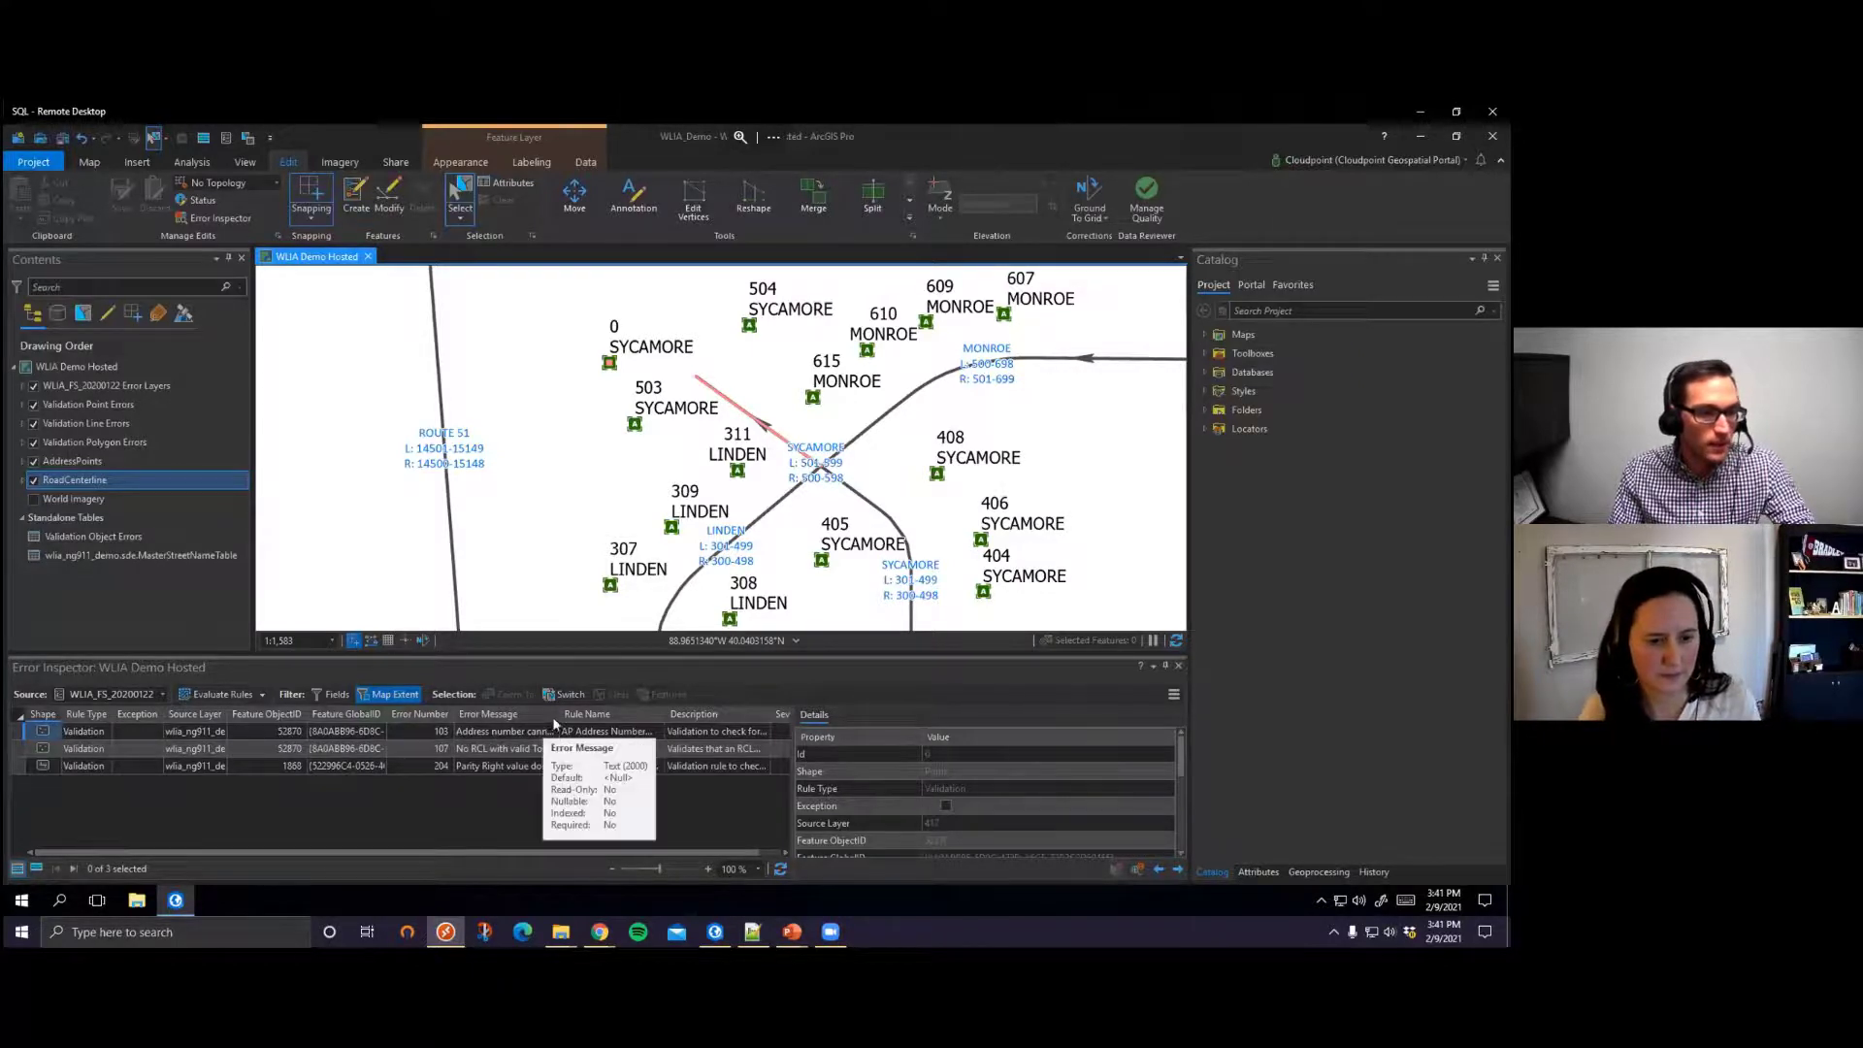
Step: Widen the Error Message column and inspect each validation error together with its flagged feature on the map
left_click_drag(555, 719, 691, 722)
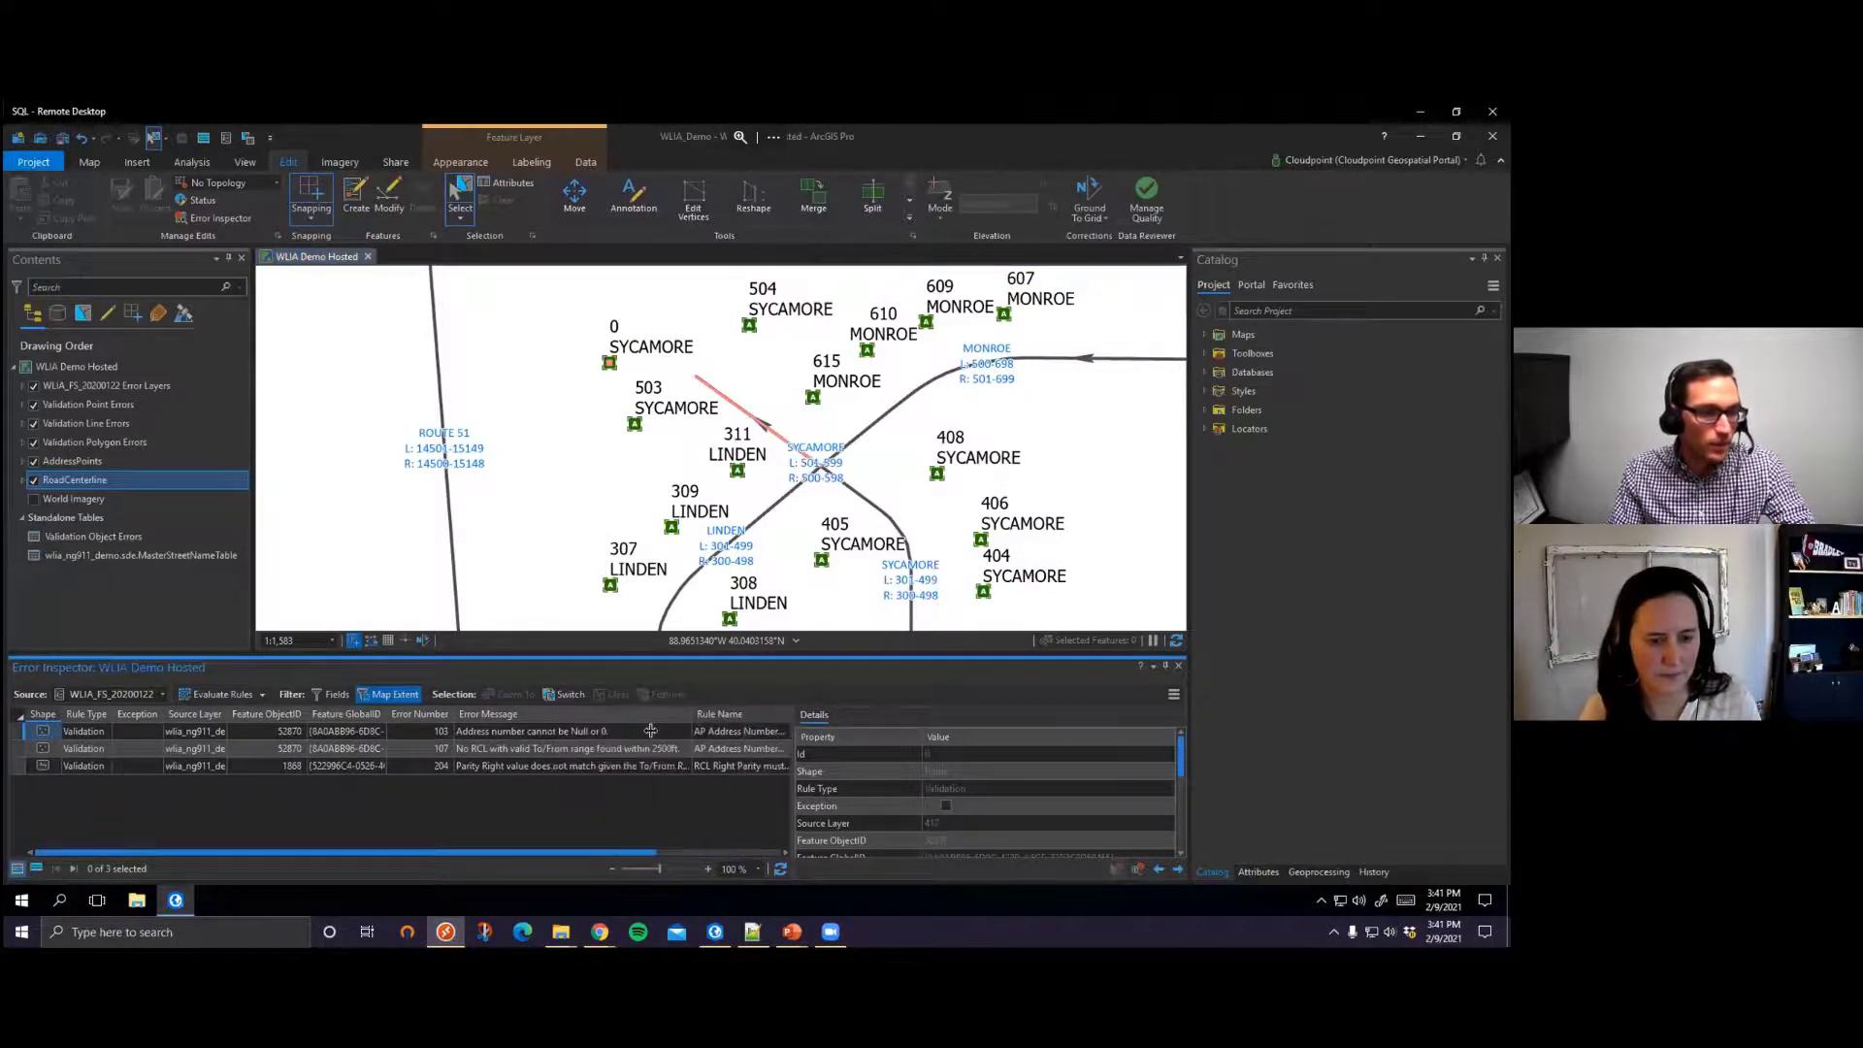
left_click(25, 731)
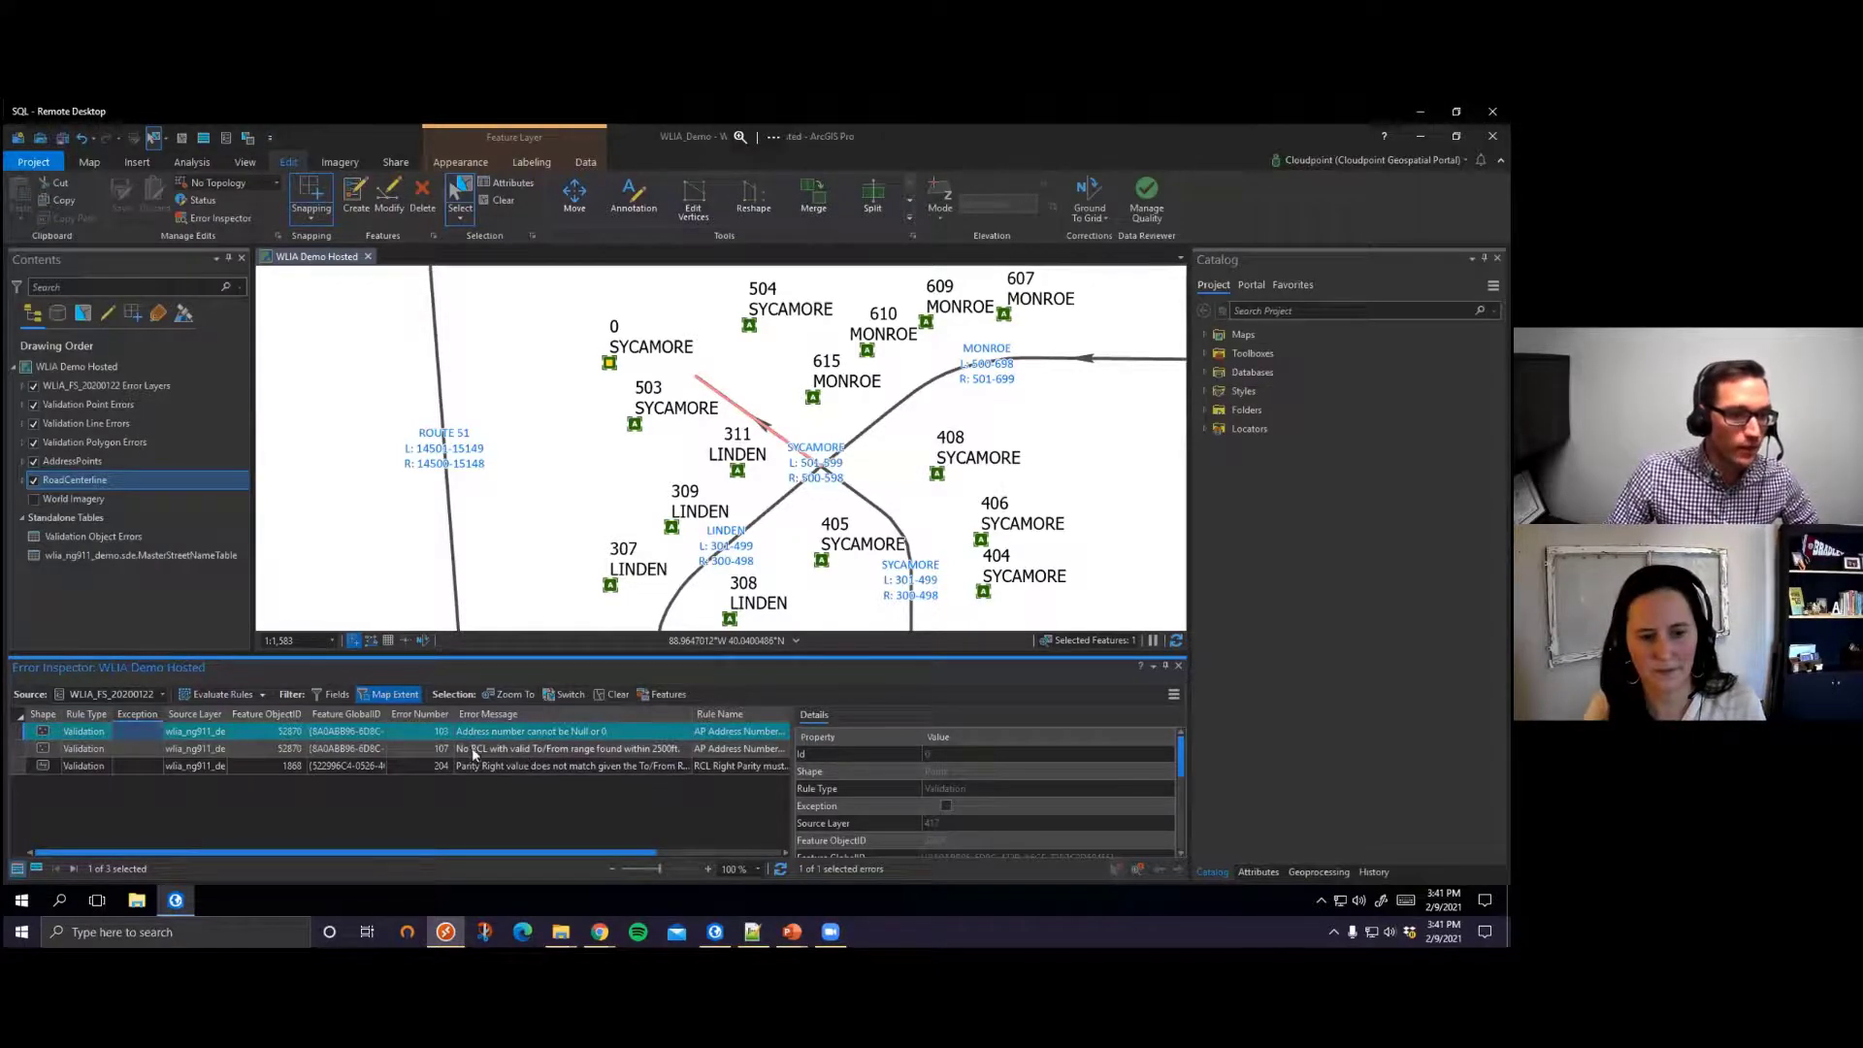
left_click(526, 744)
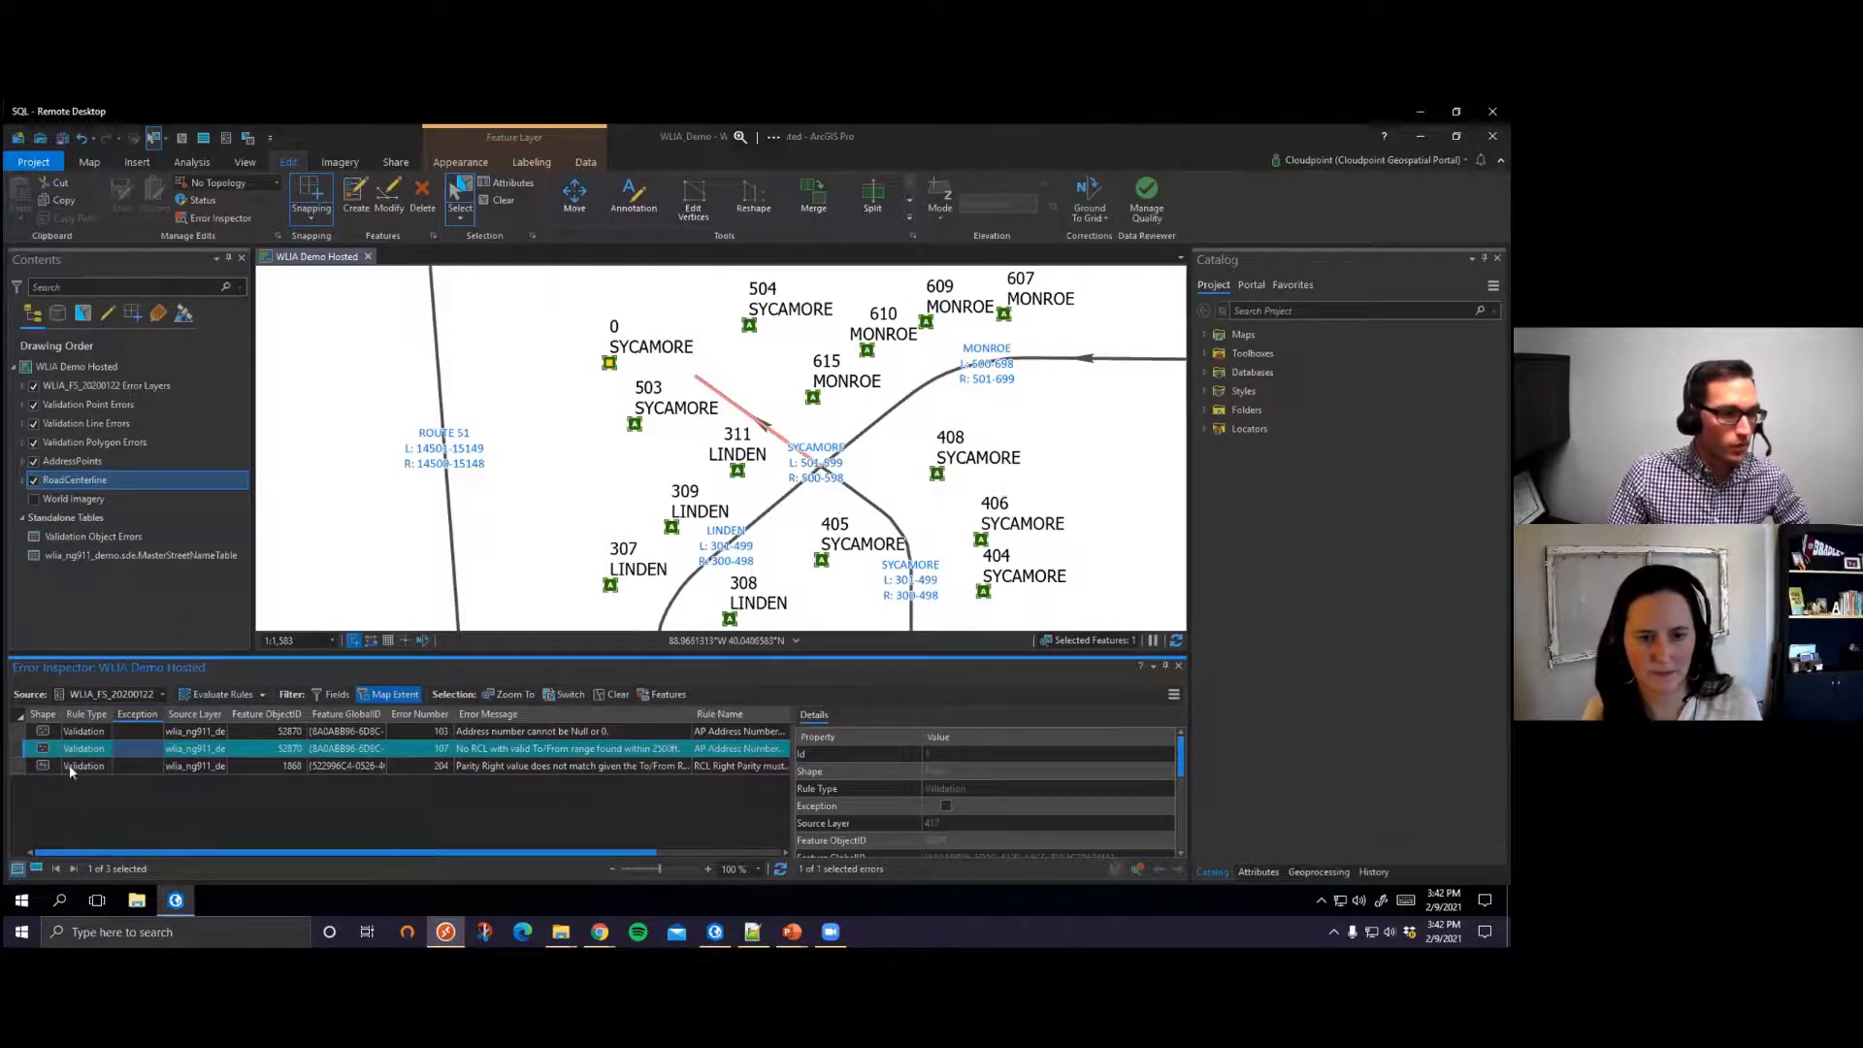
left_click(15, 766)
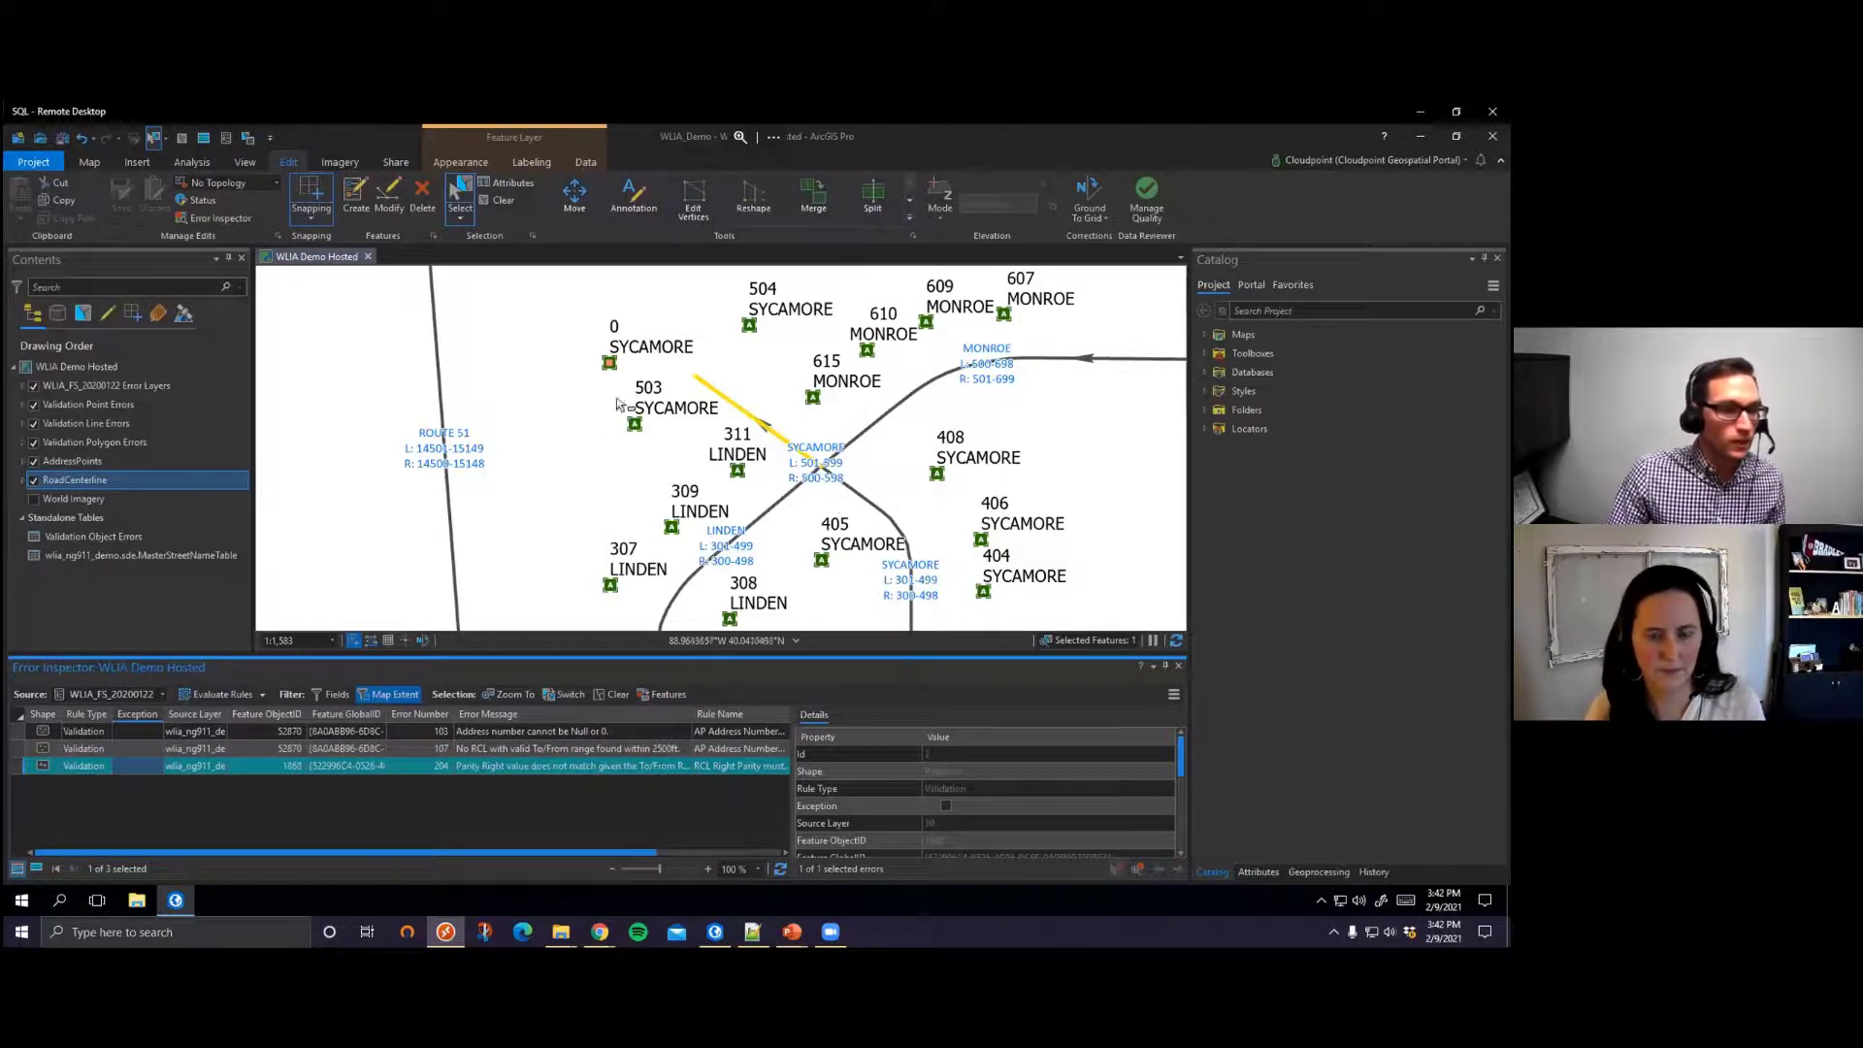
Step: Set the Address Number of the flagged Sycamore address point numbered 0 to 501 and apply the edit
left_click(21, 732)
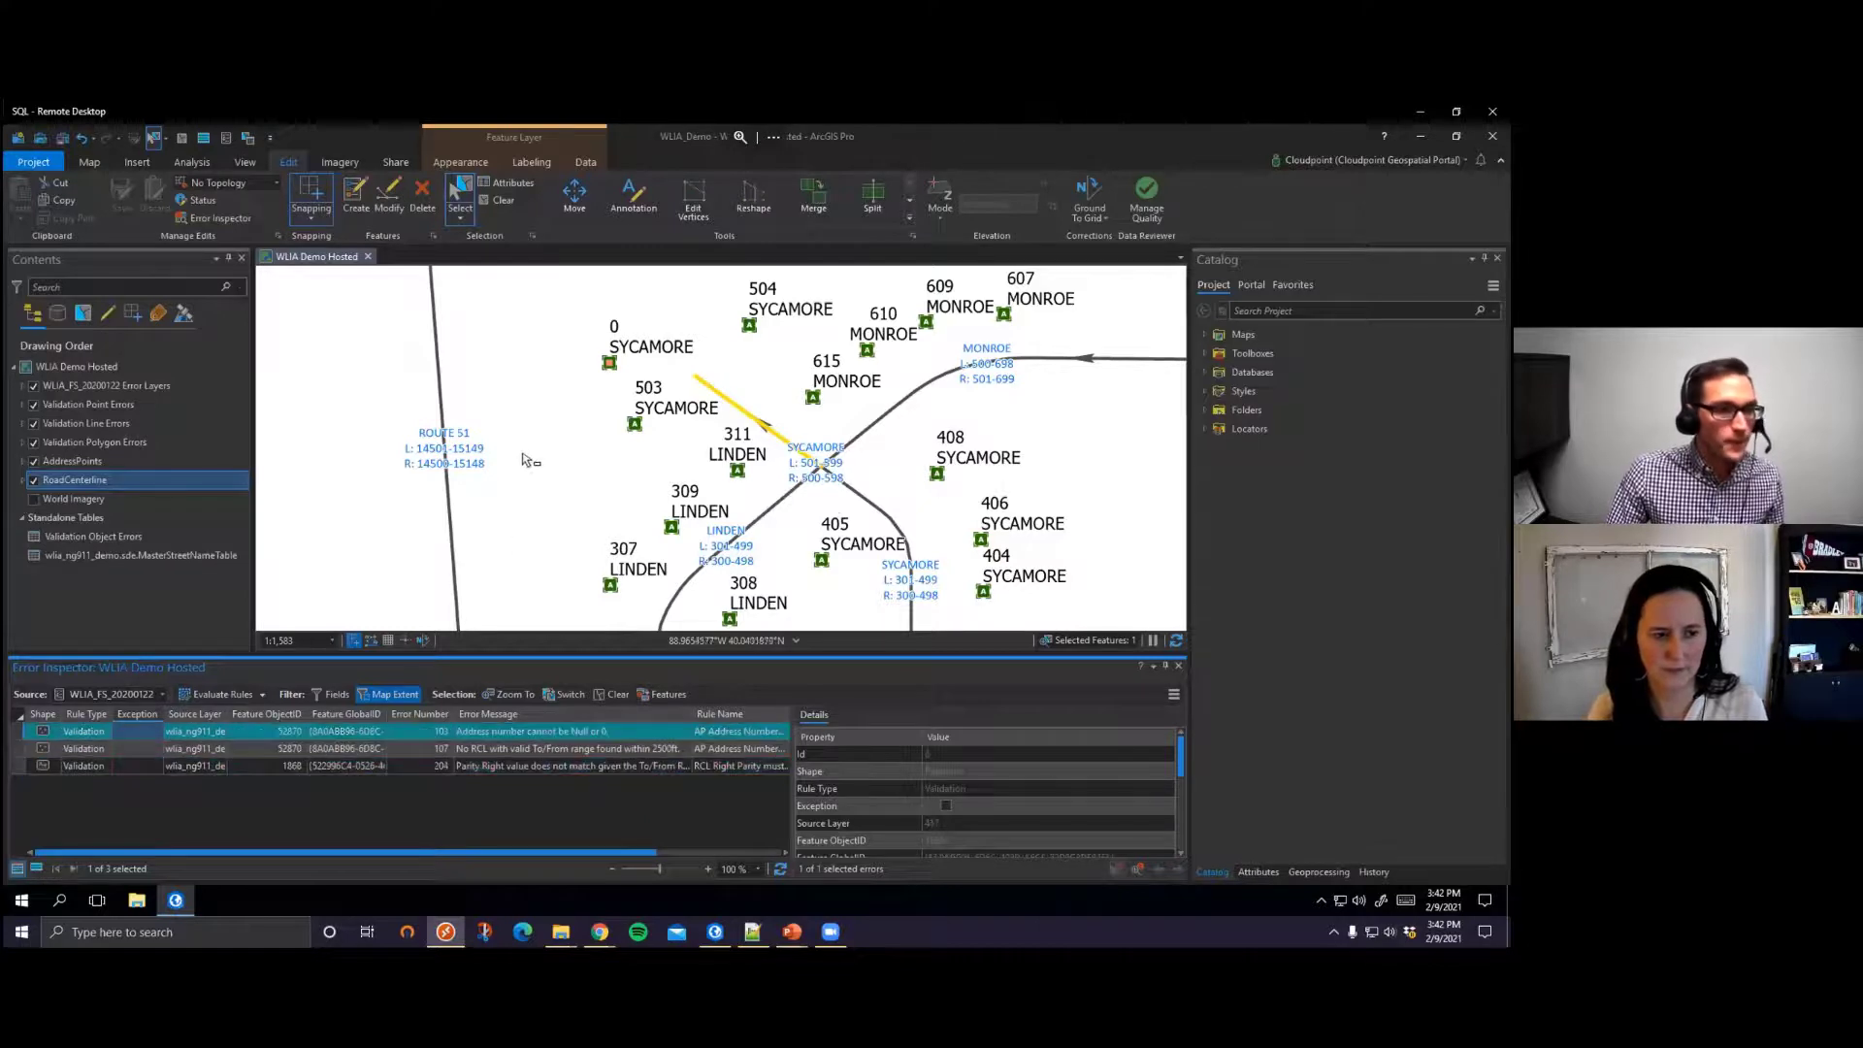
left_click(609, 357)
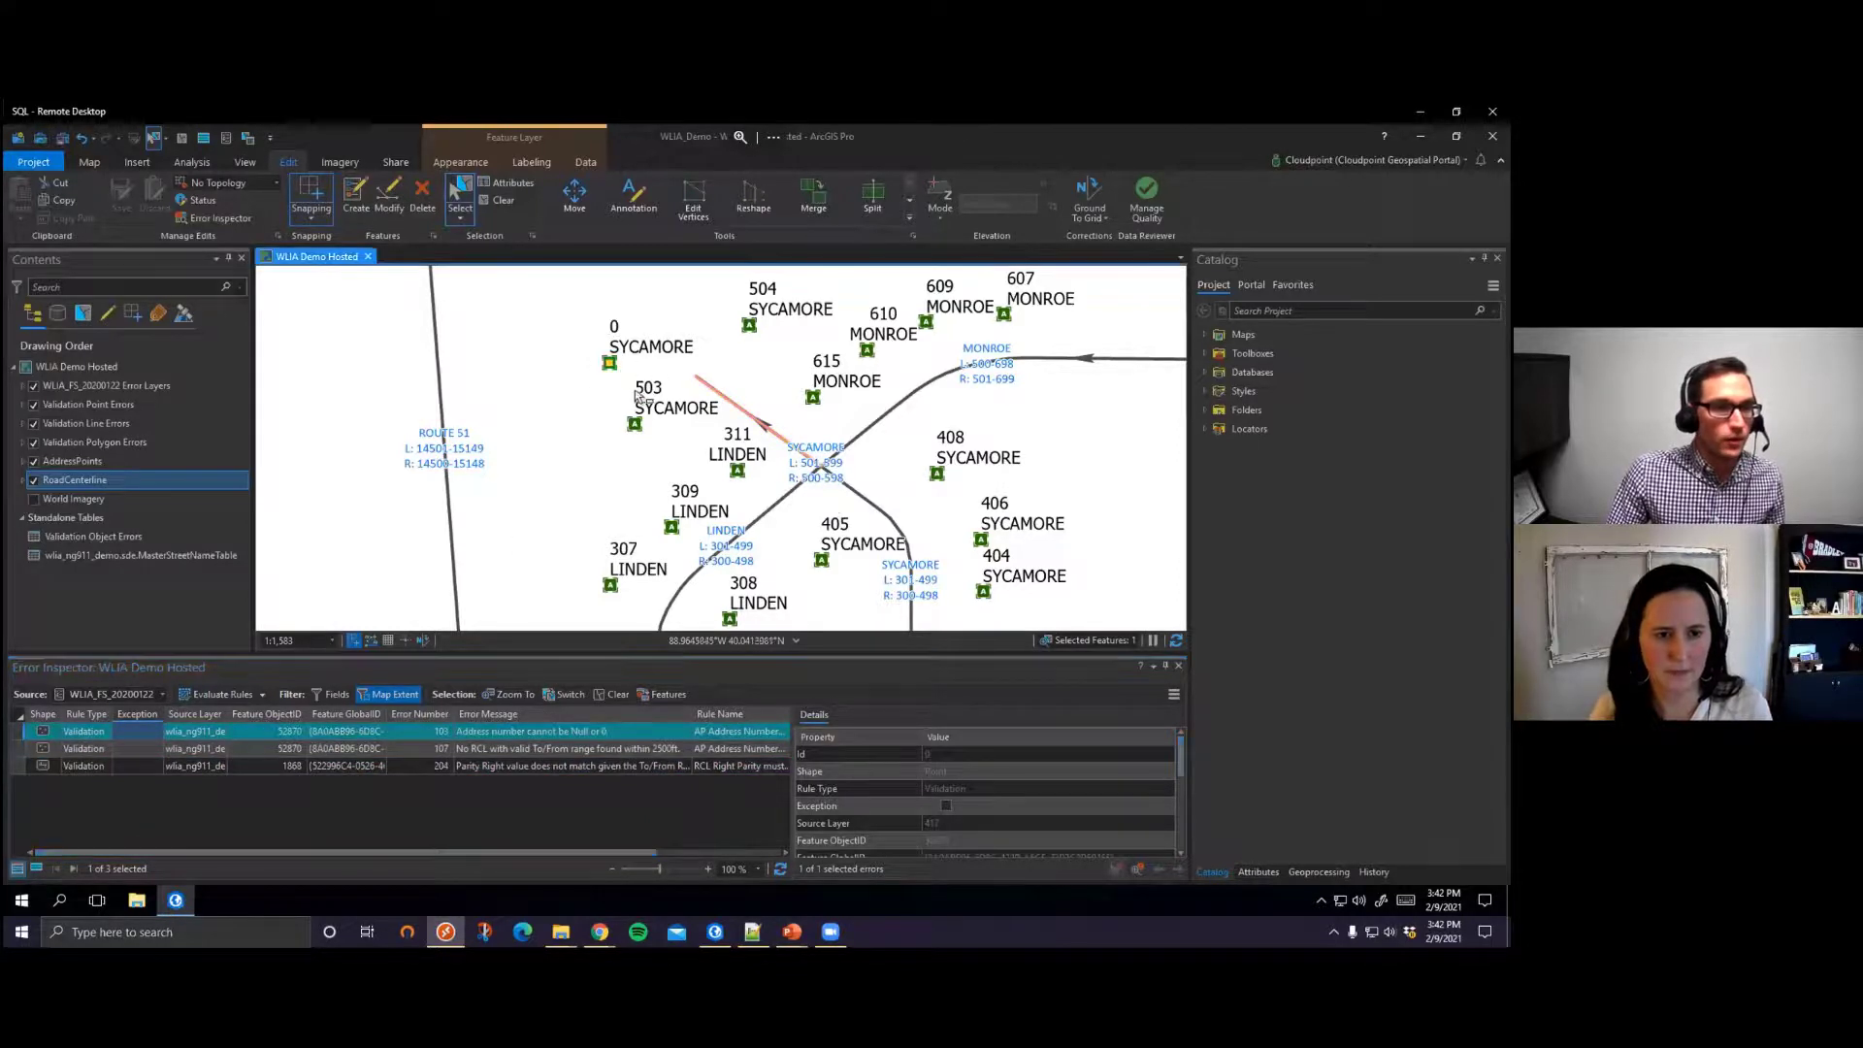
left_click(609, 361)
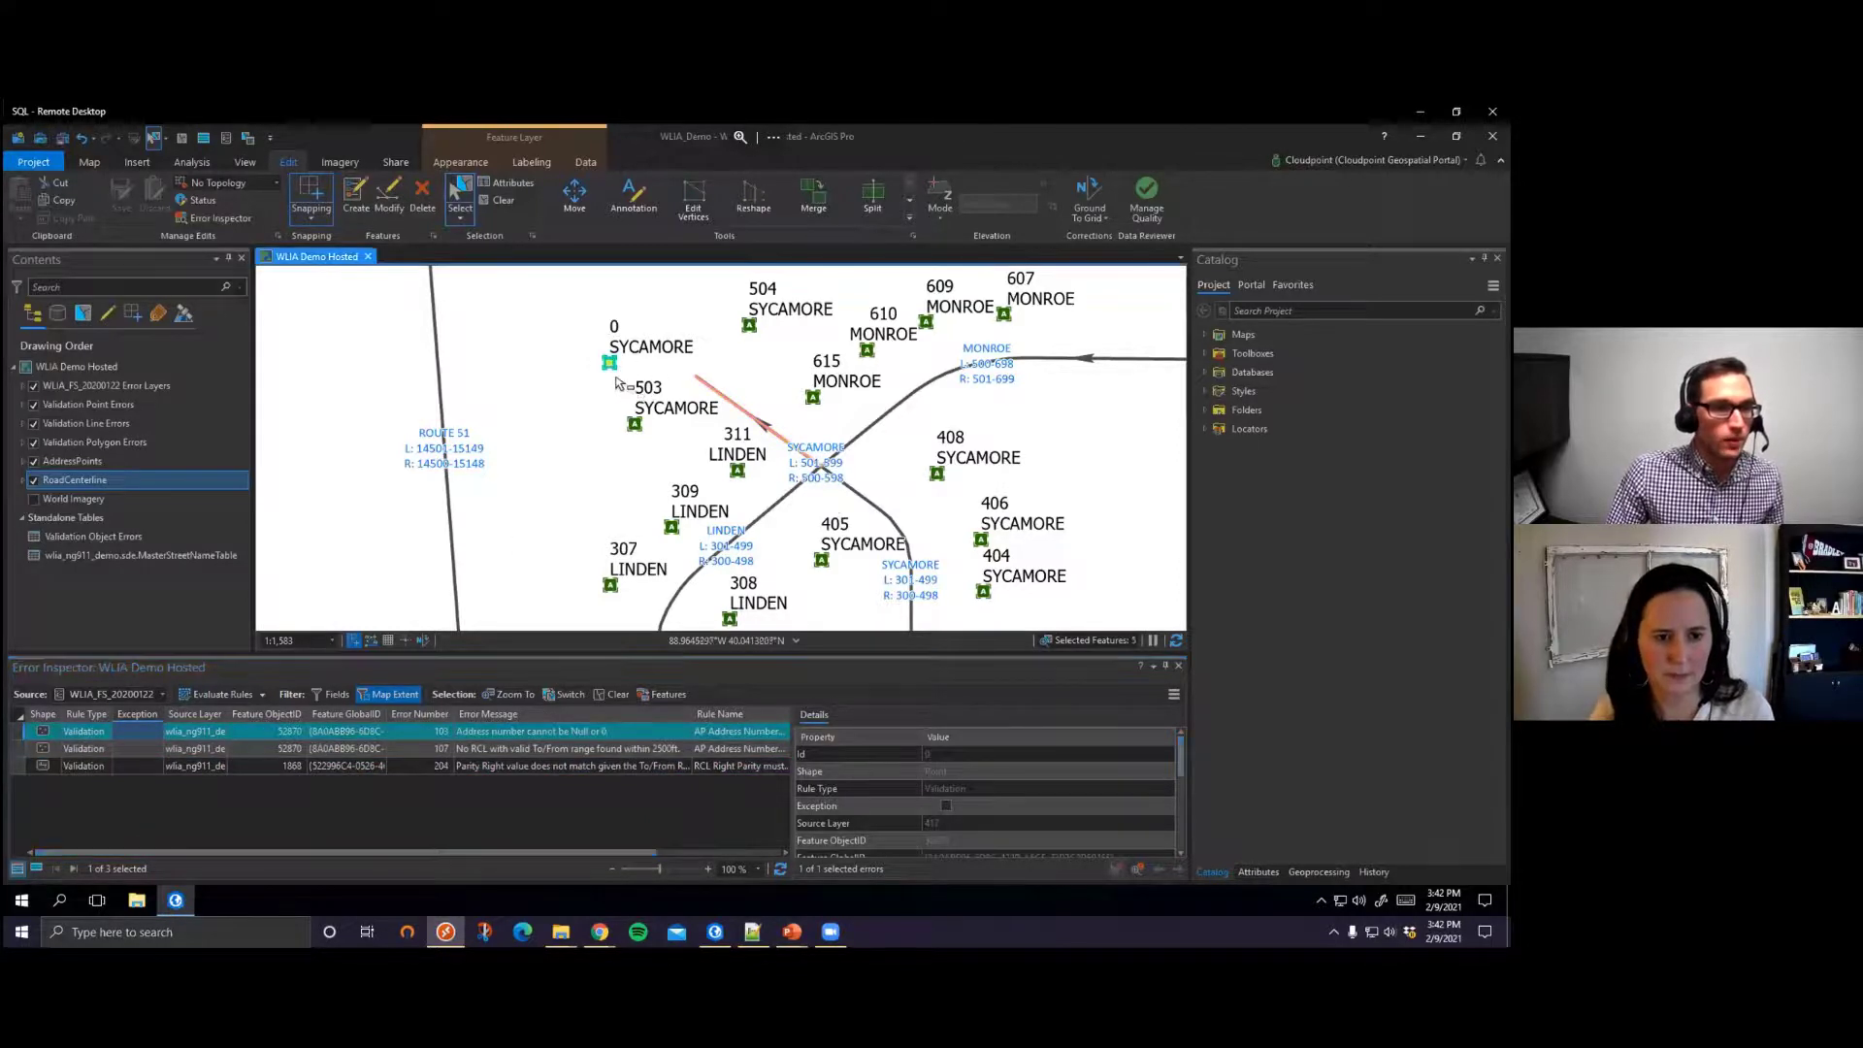
left_click(1263, 872)
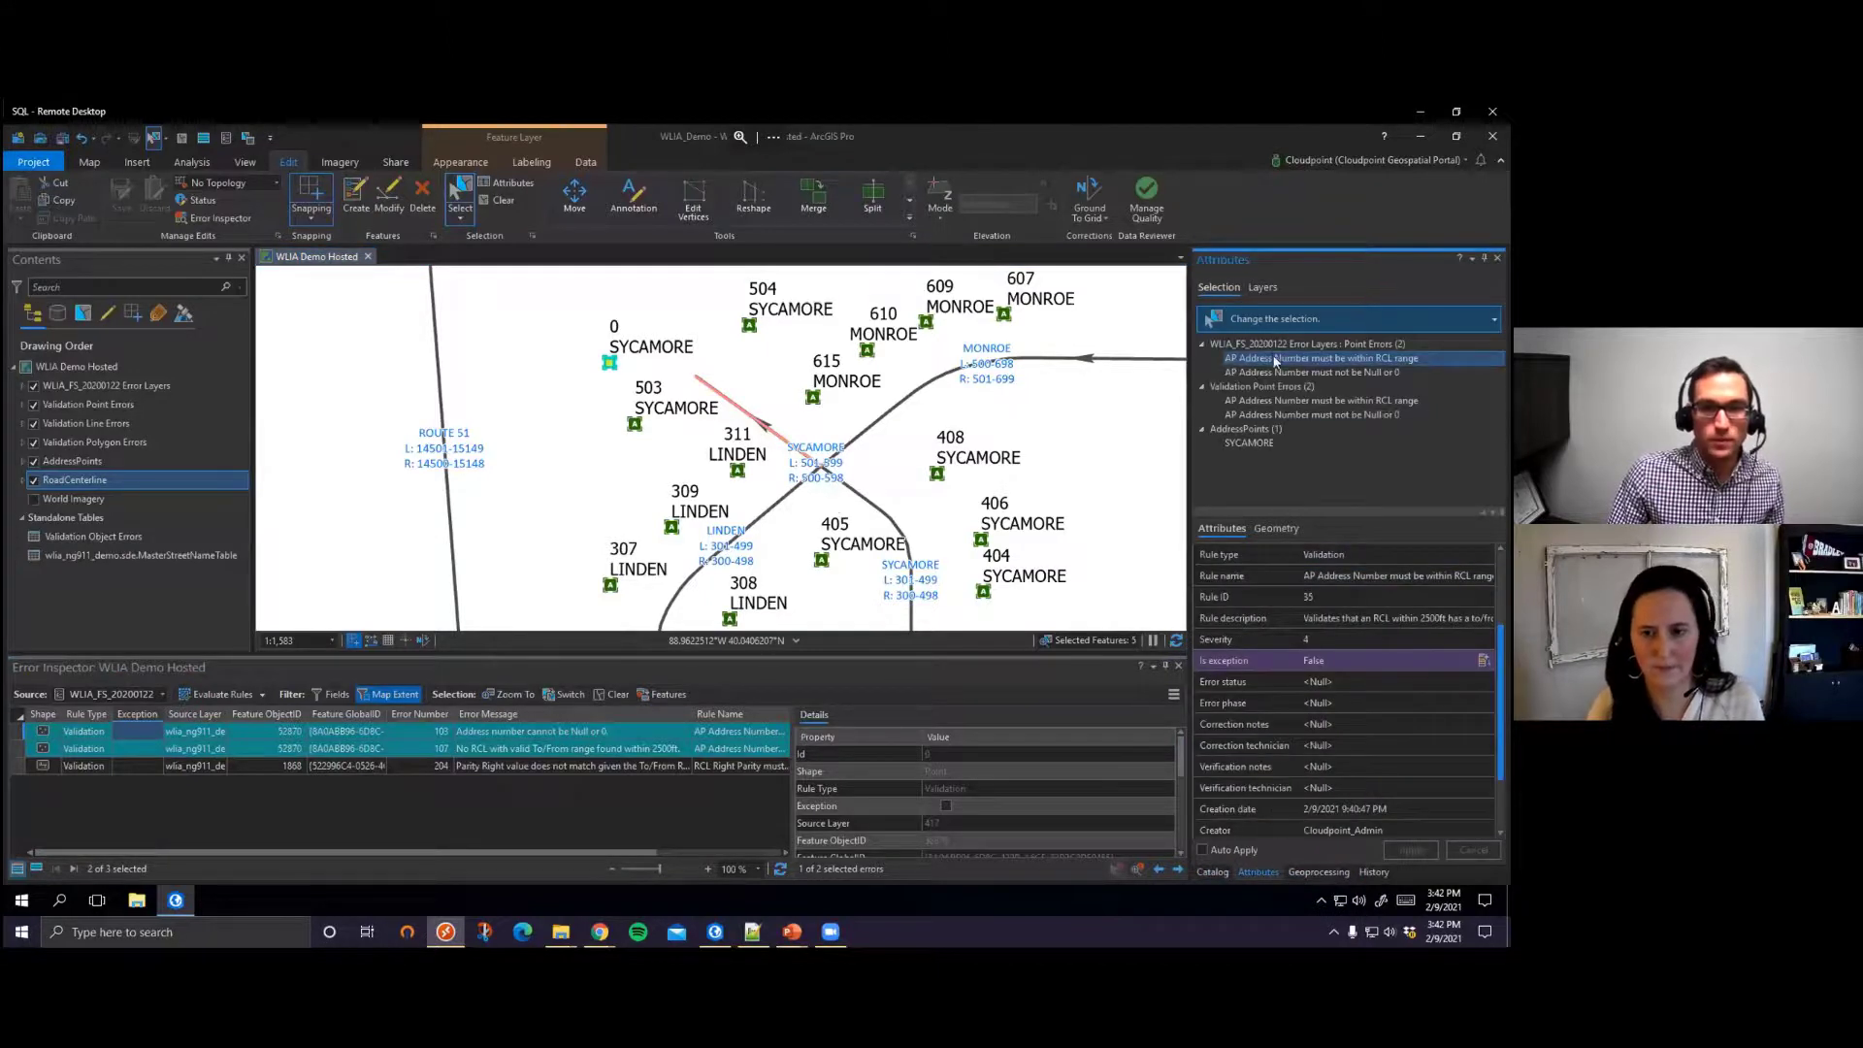
left_click(1260, 442)
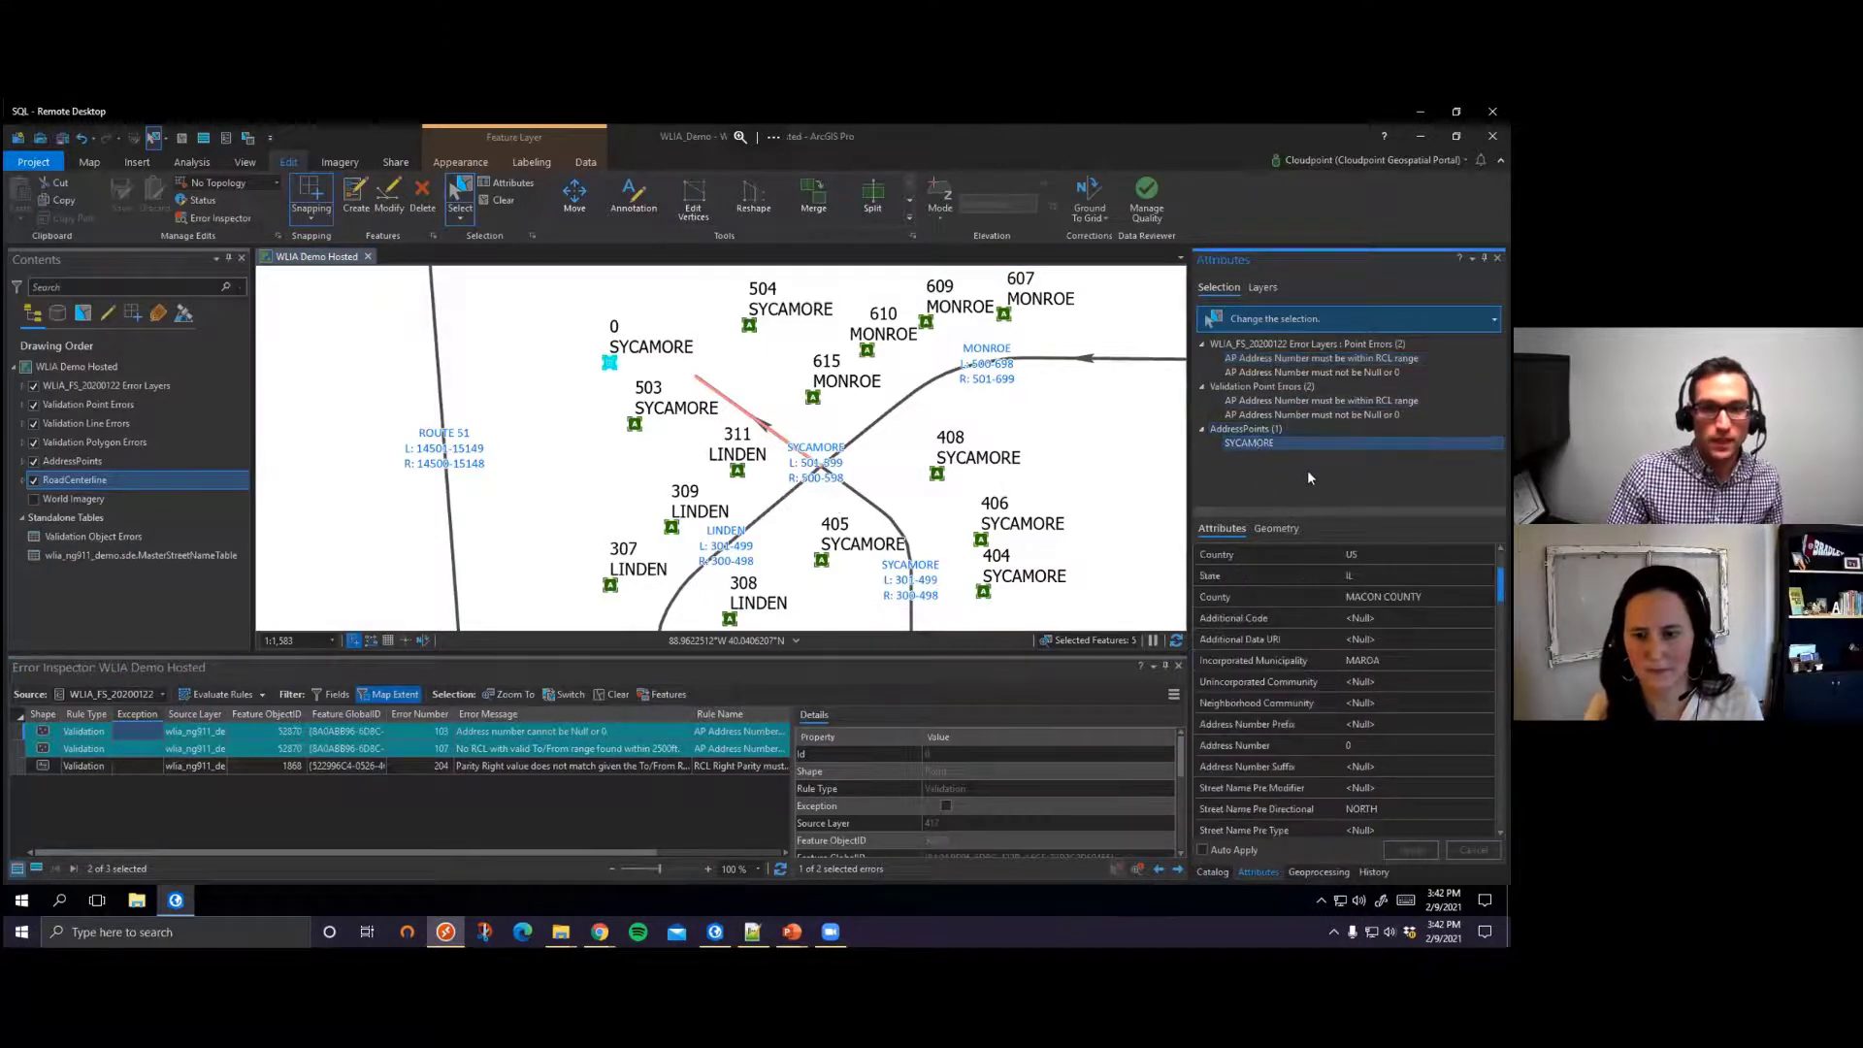
scroll(1432, 711, "down", 1)
left_click(1432, 711)
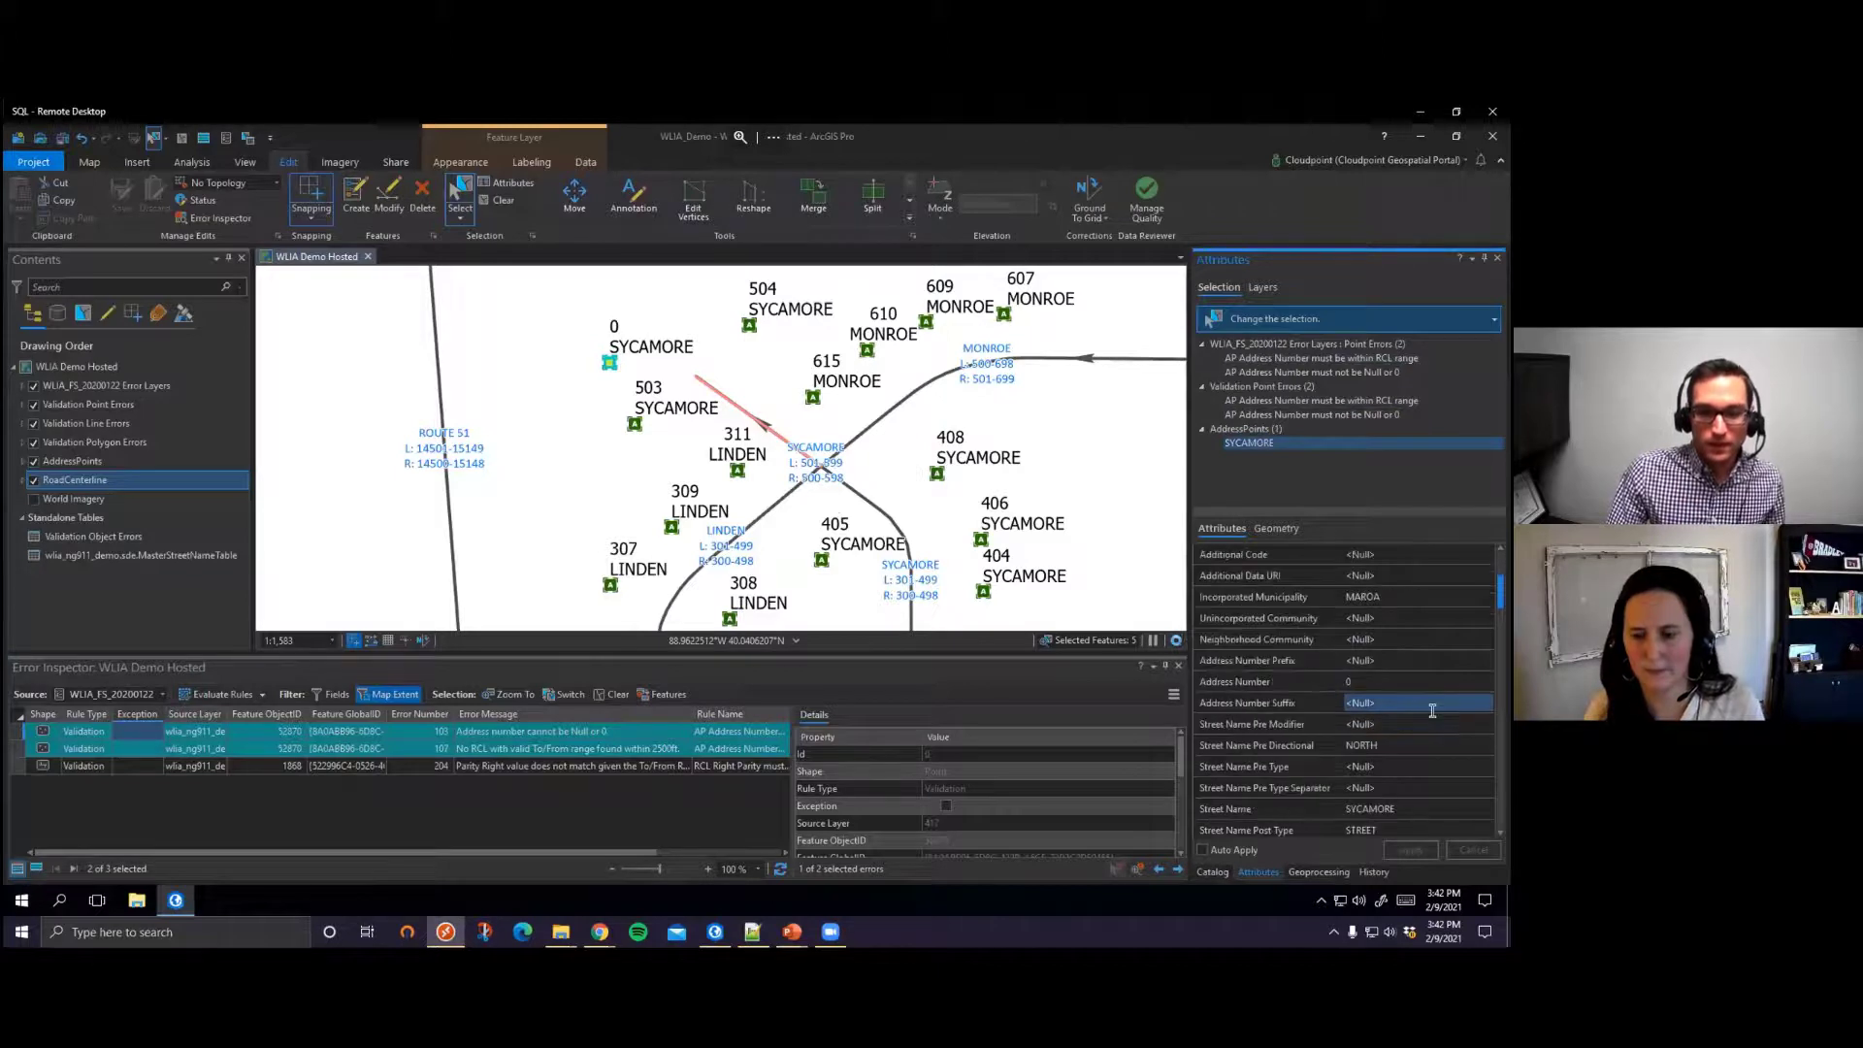
scroll(1431, 711, "down", 1)
left_click(1412, 724)
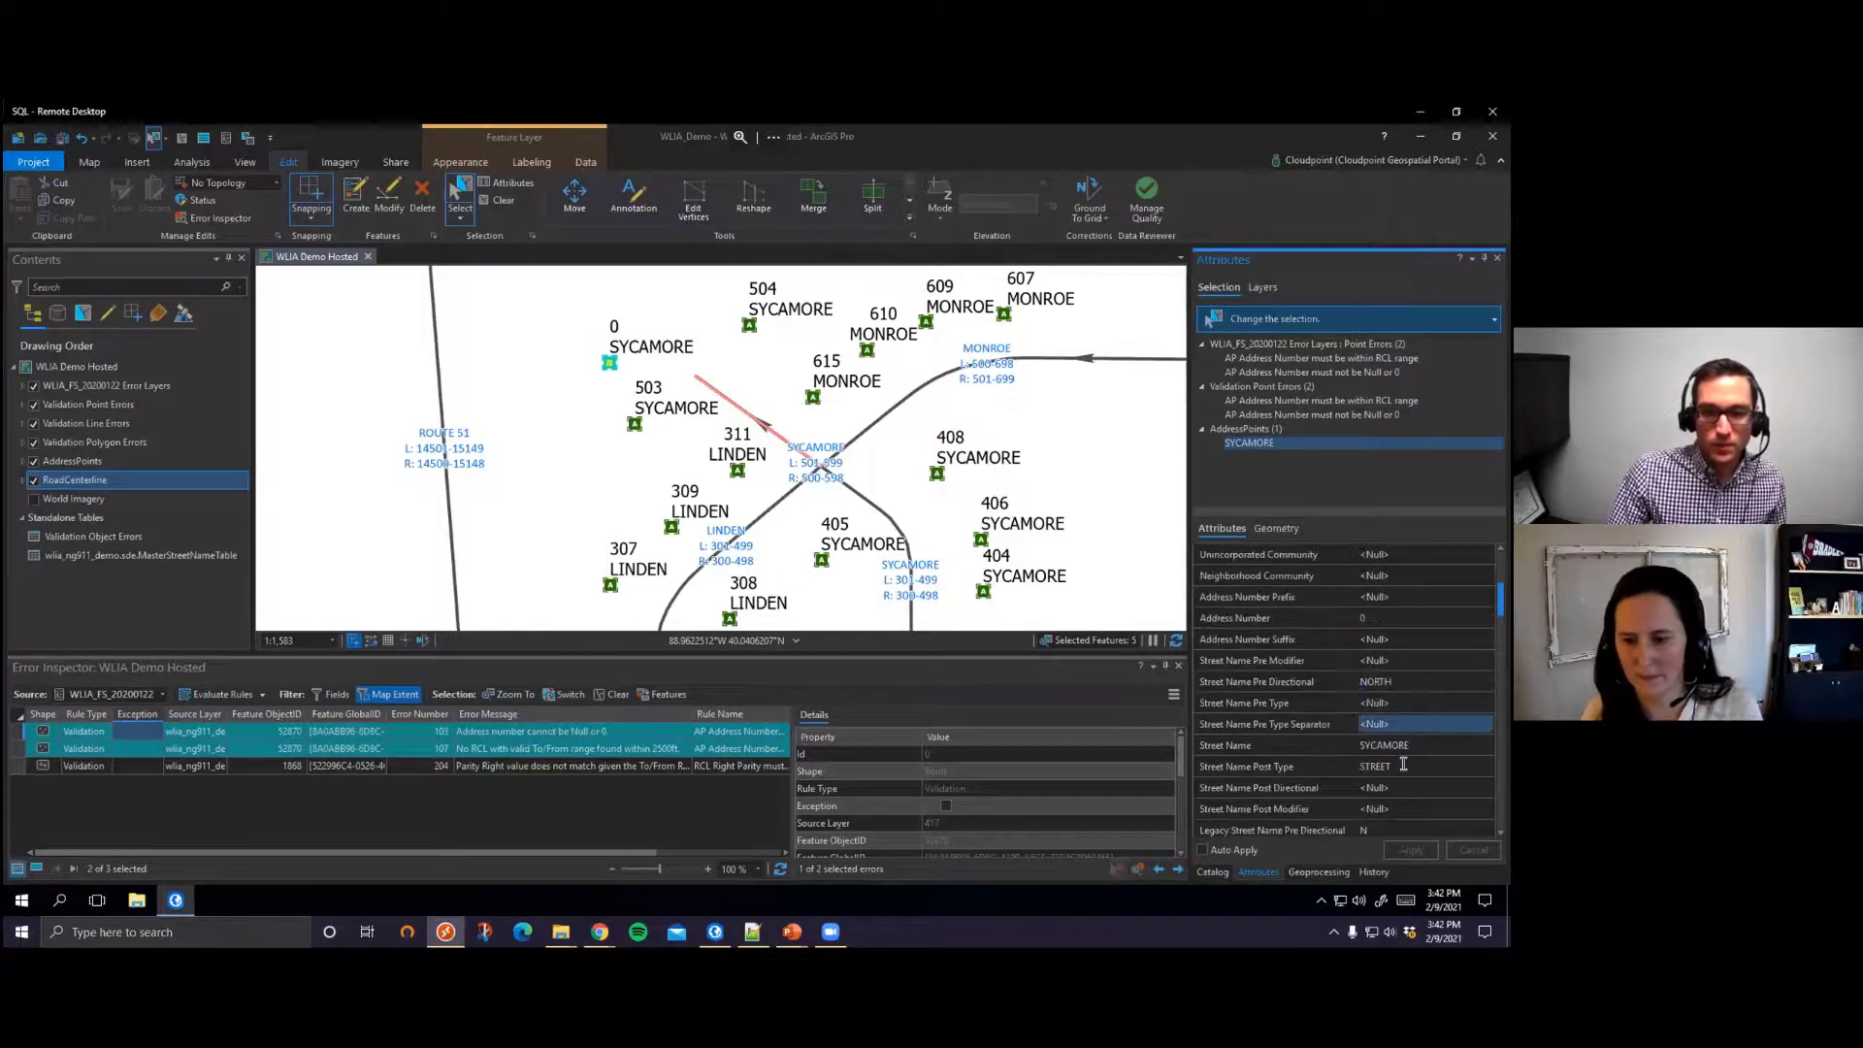
left_click(1401, 618)
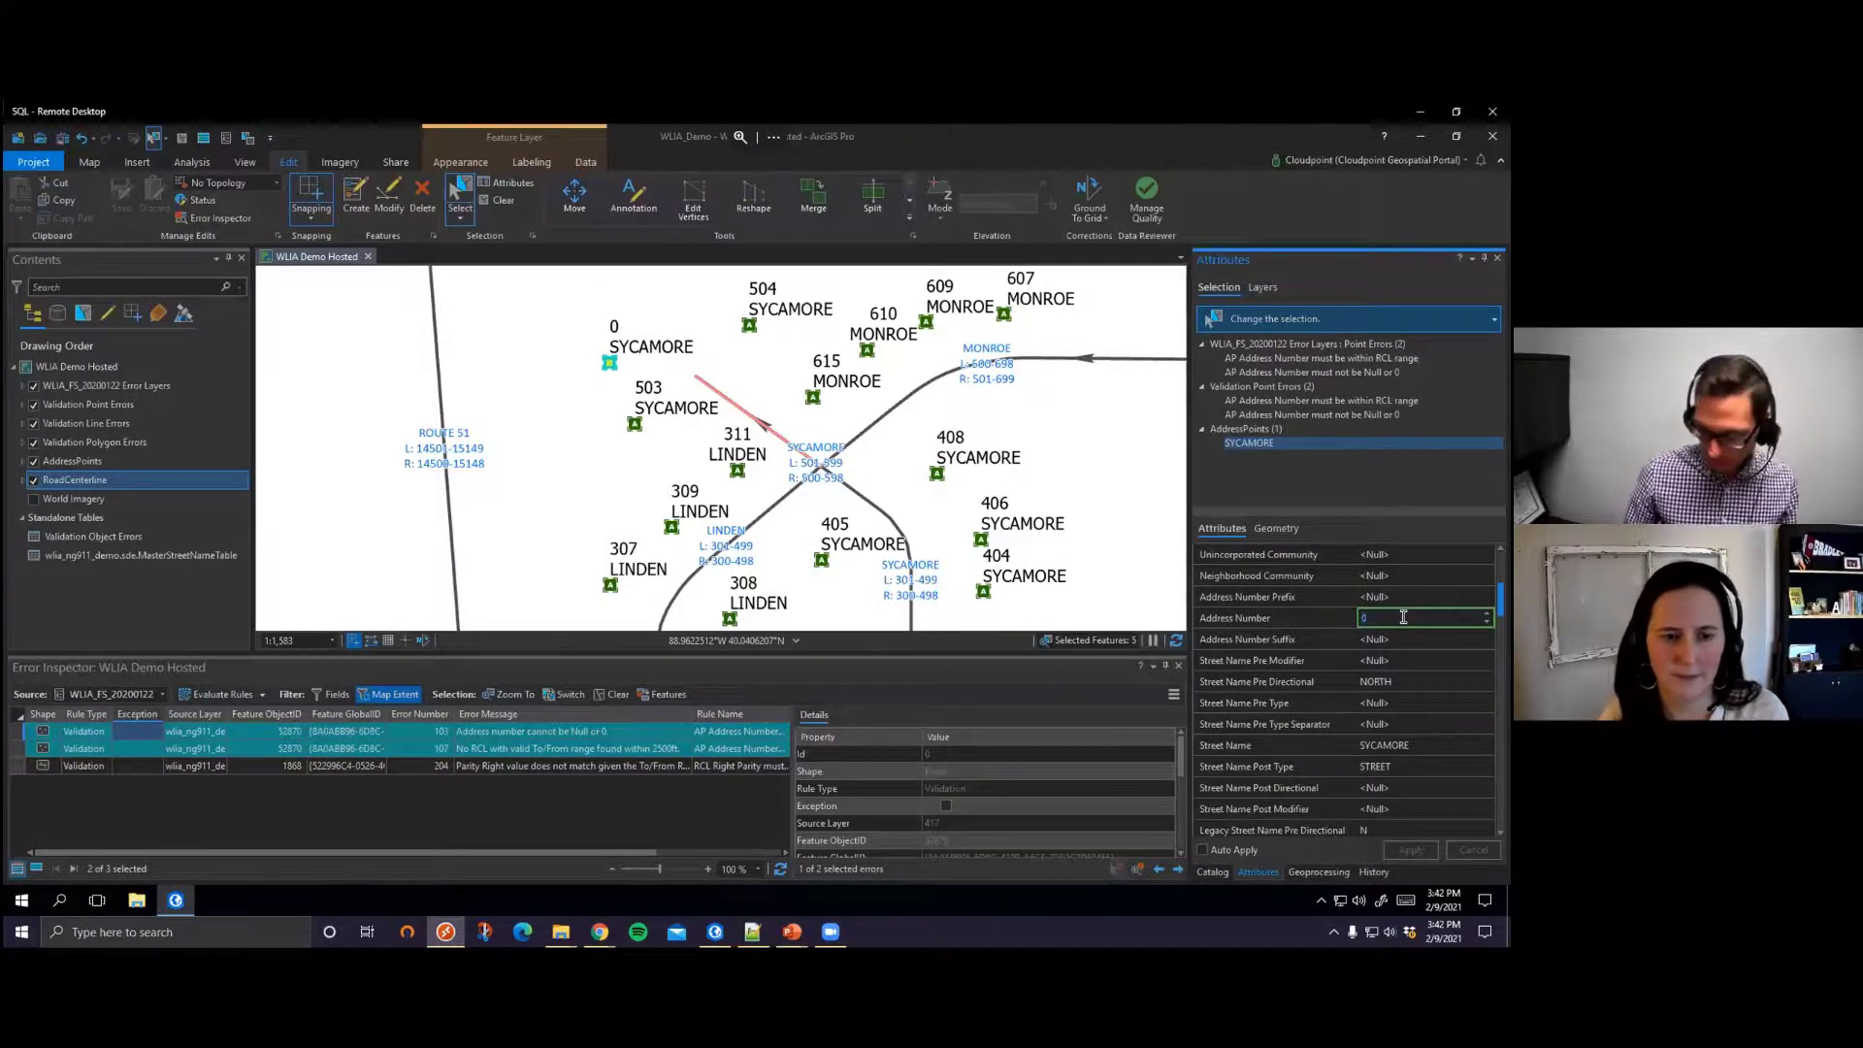
type("501")
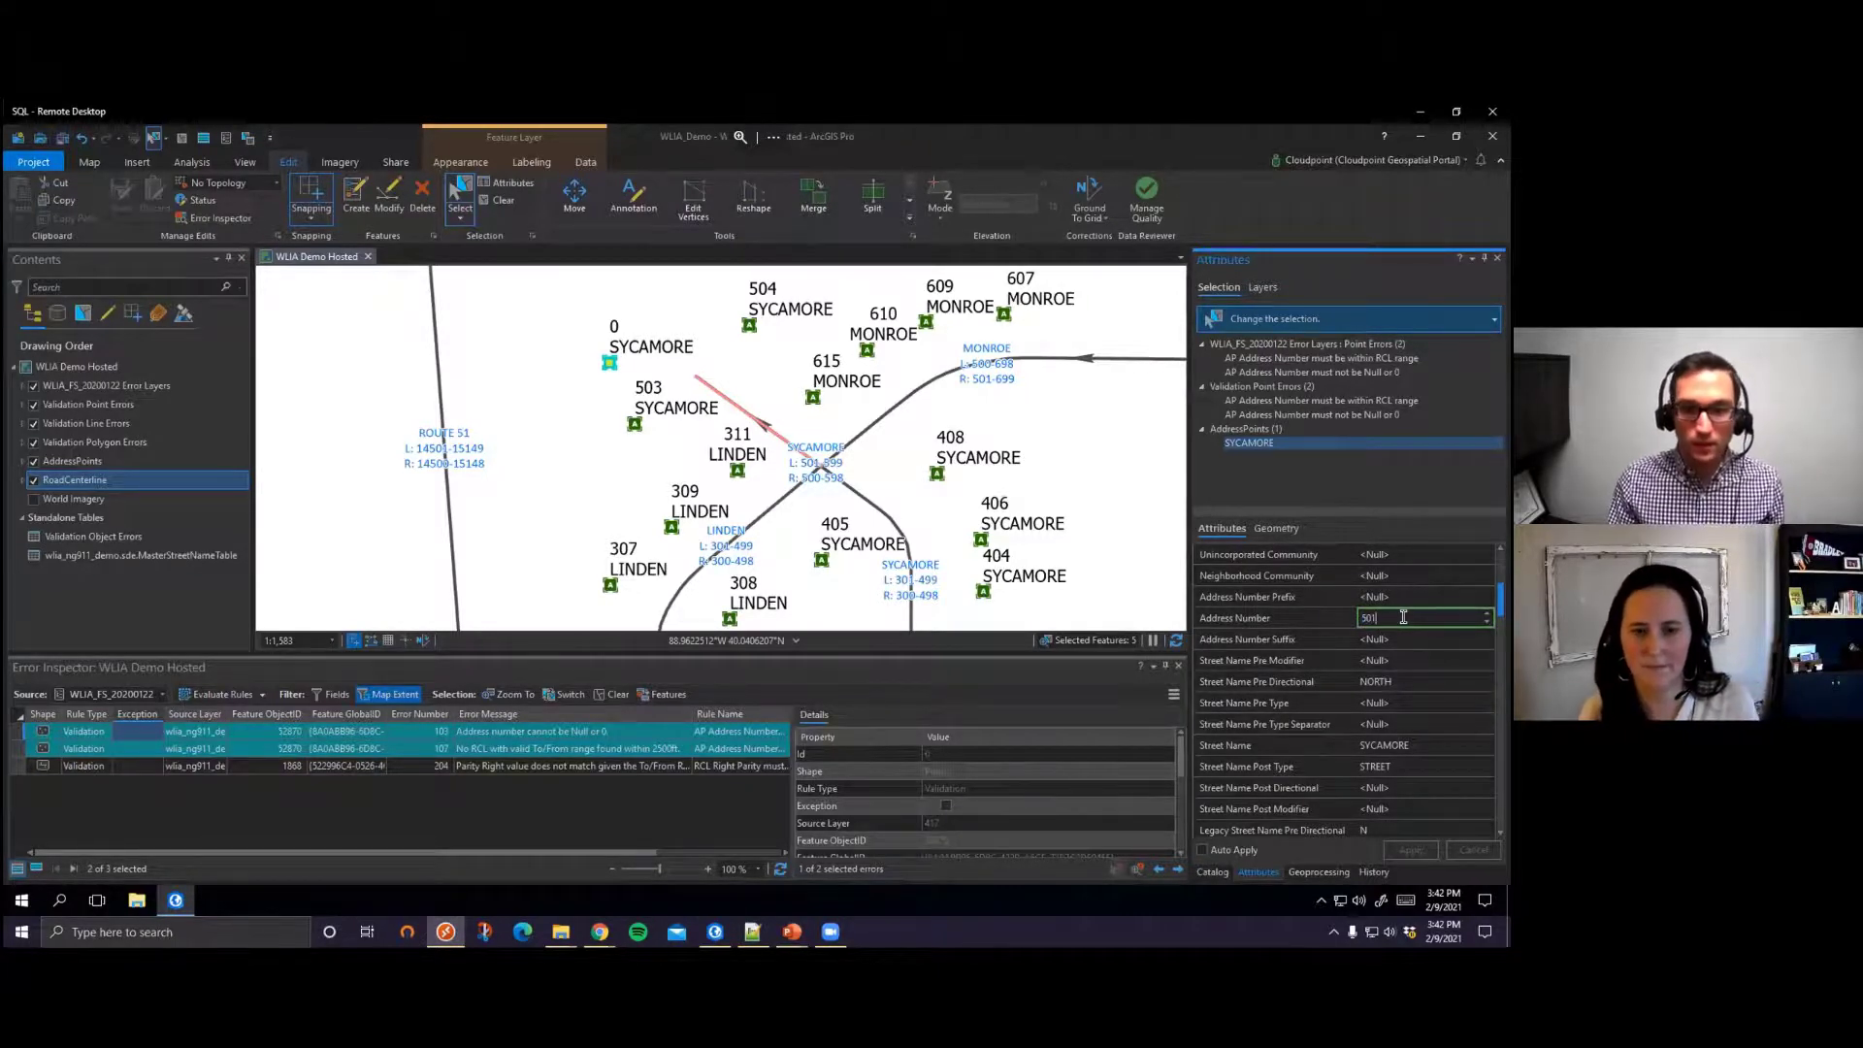
key("Return")
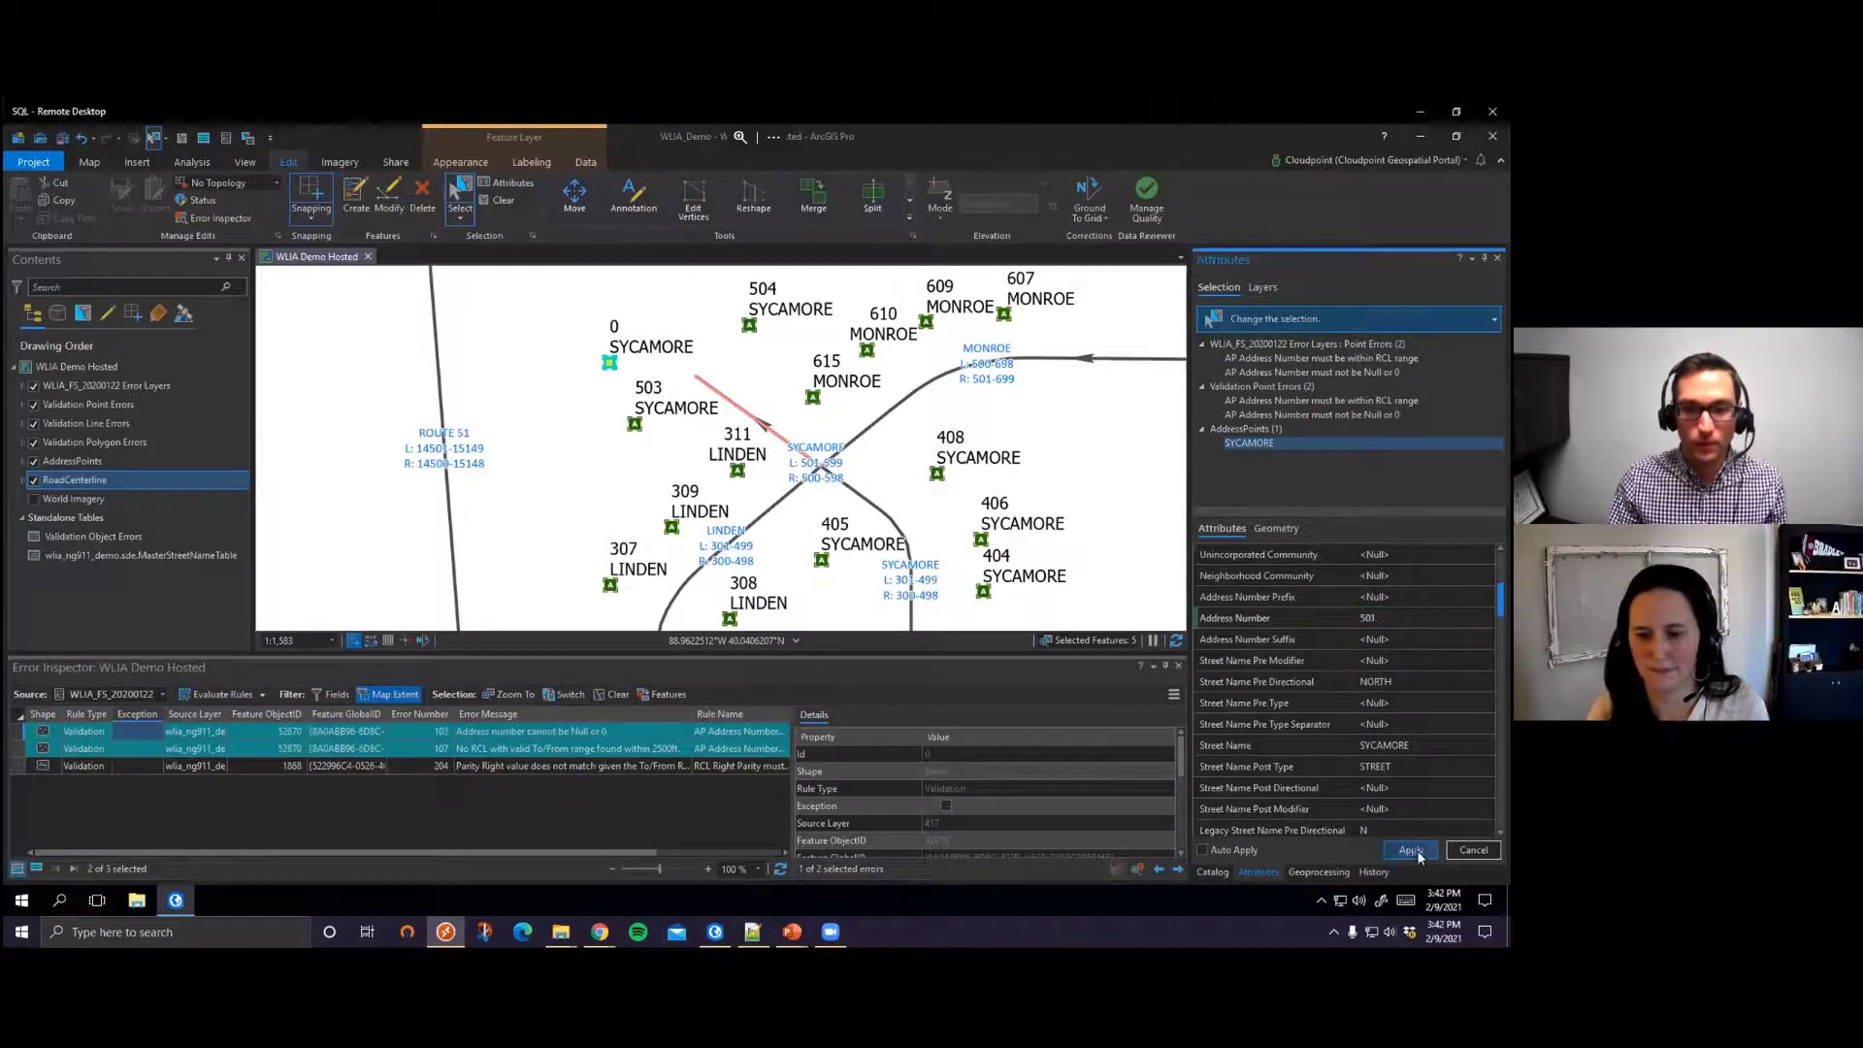
left_click(1412, 850)
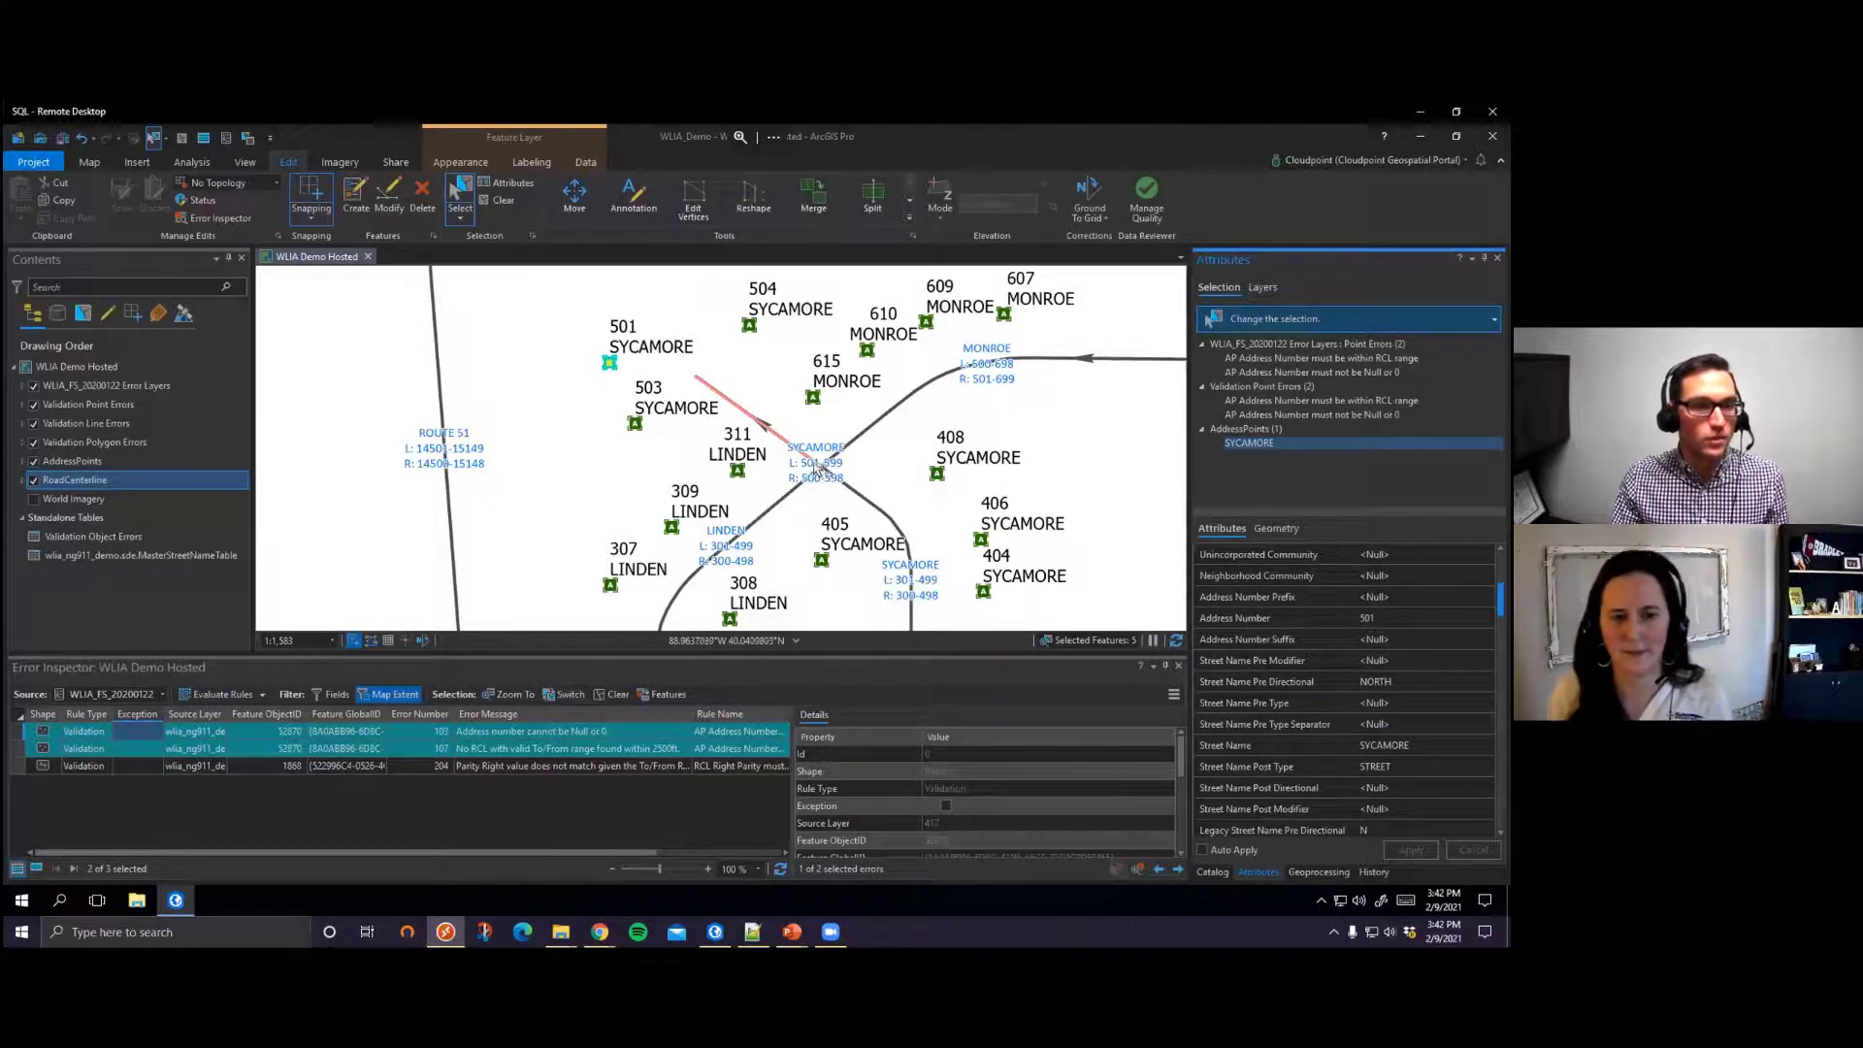
Step: Review the address range of the Sycamore centerline flagged for right parity, set its Parity Right to Even and apply the edit
left_click(492, 766)
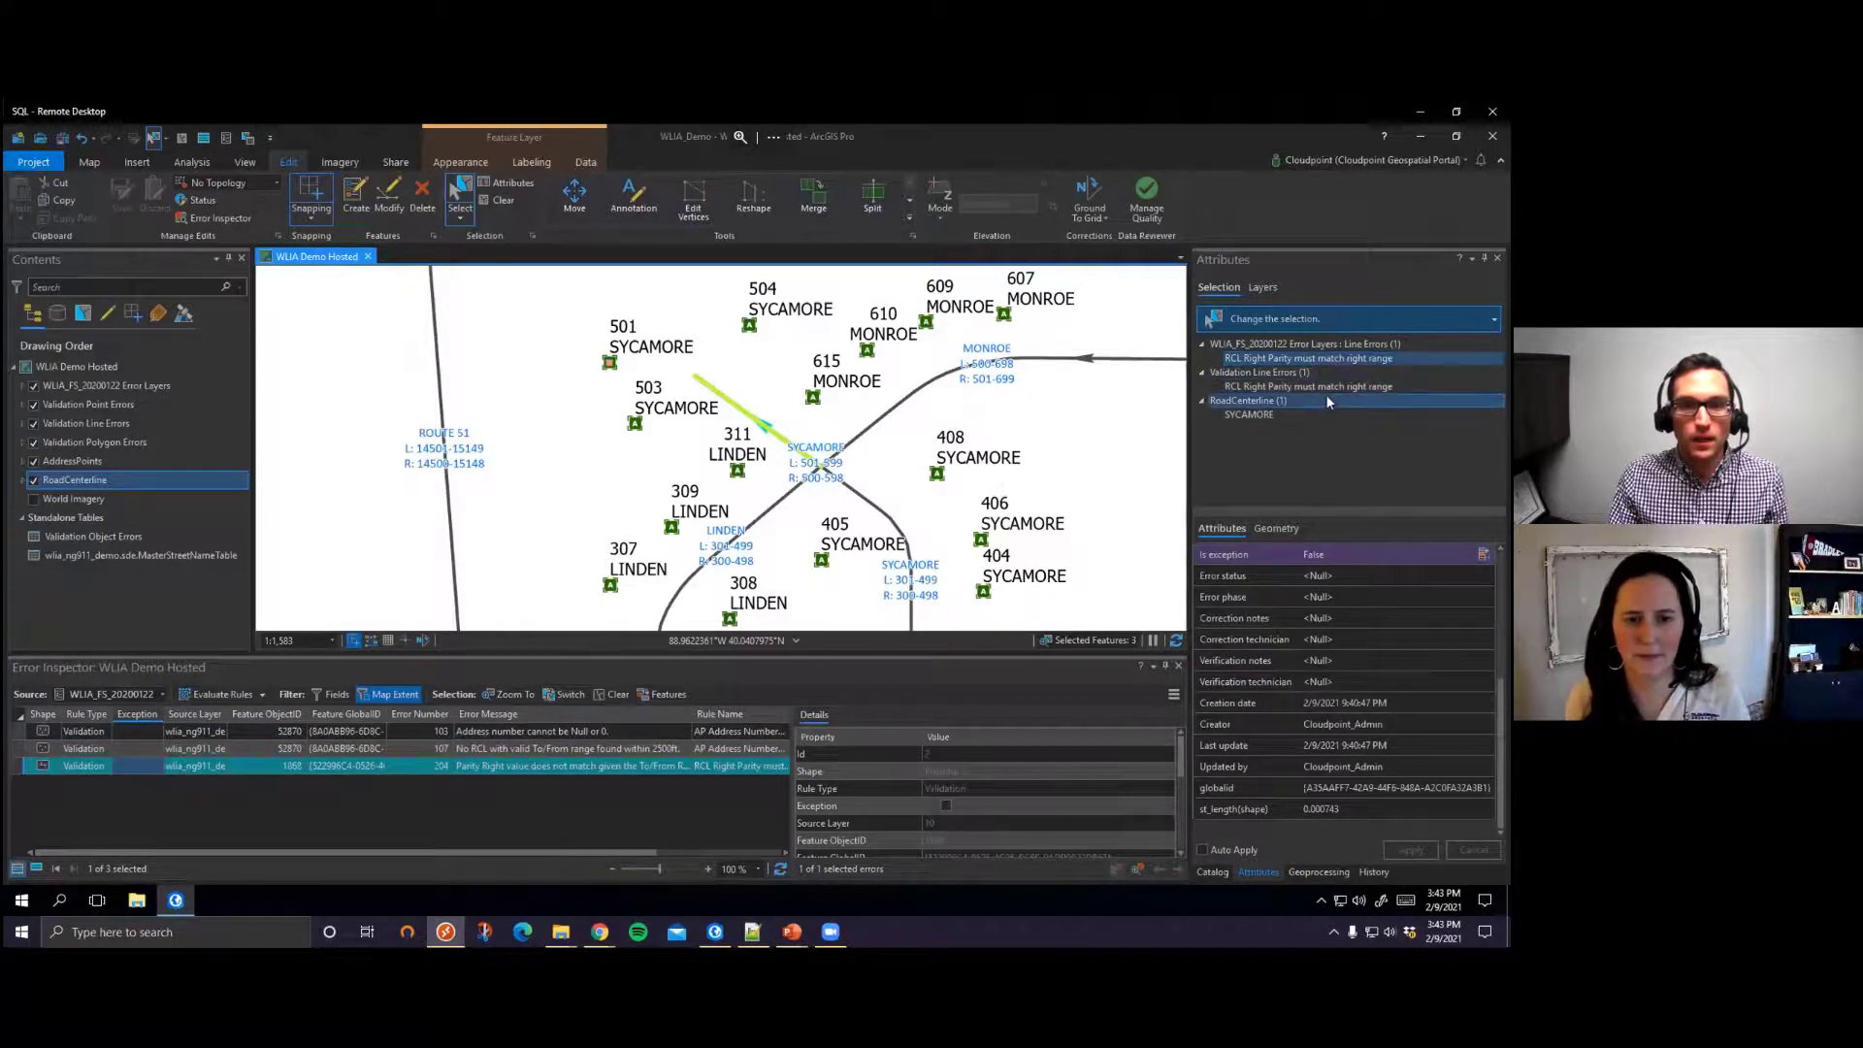
scroll(1319, 679, "up", 2)
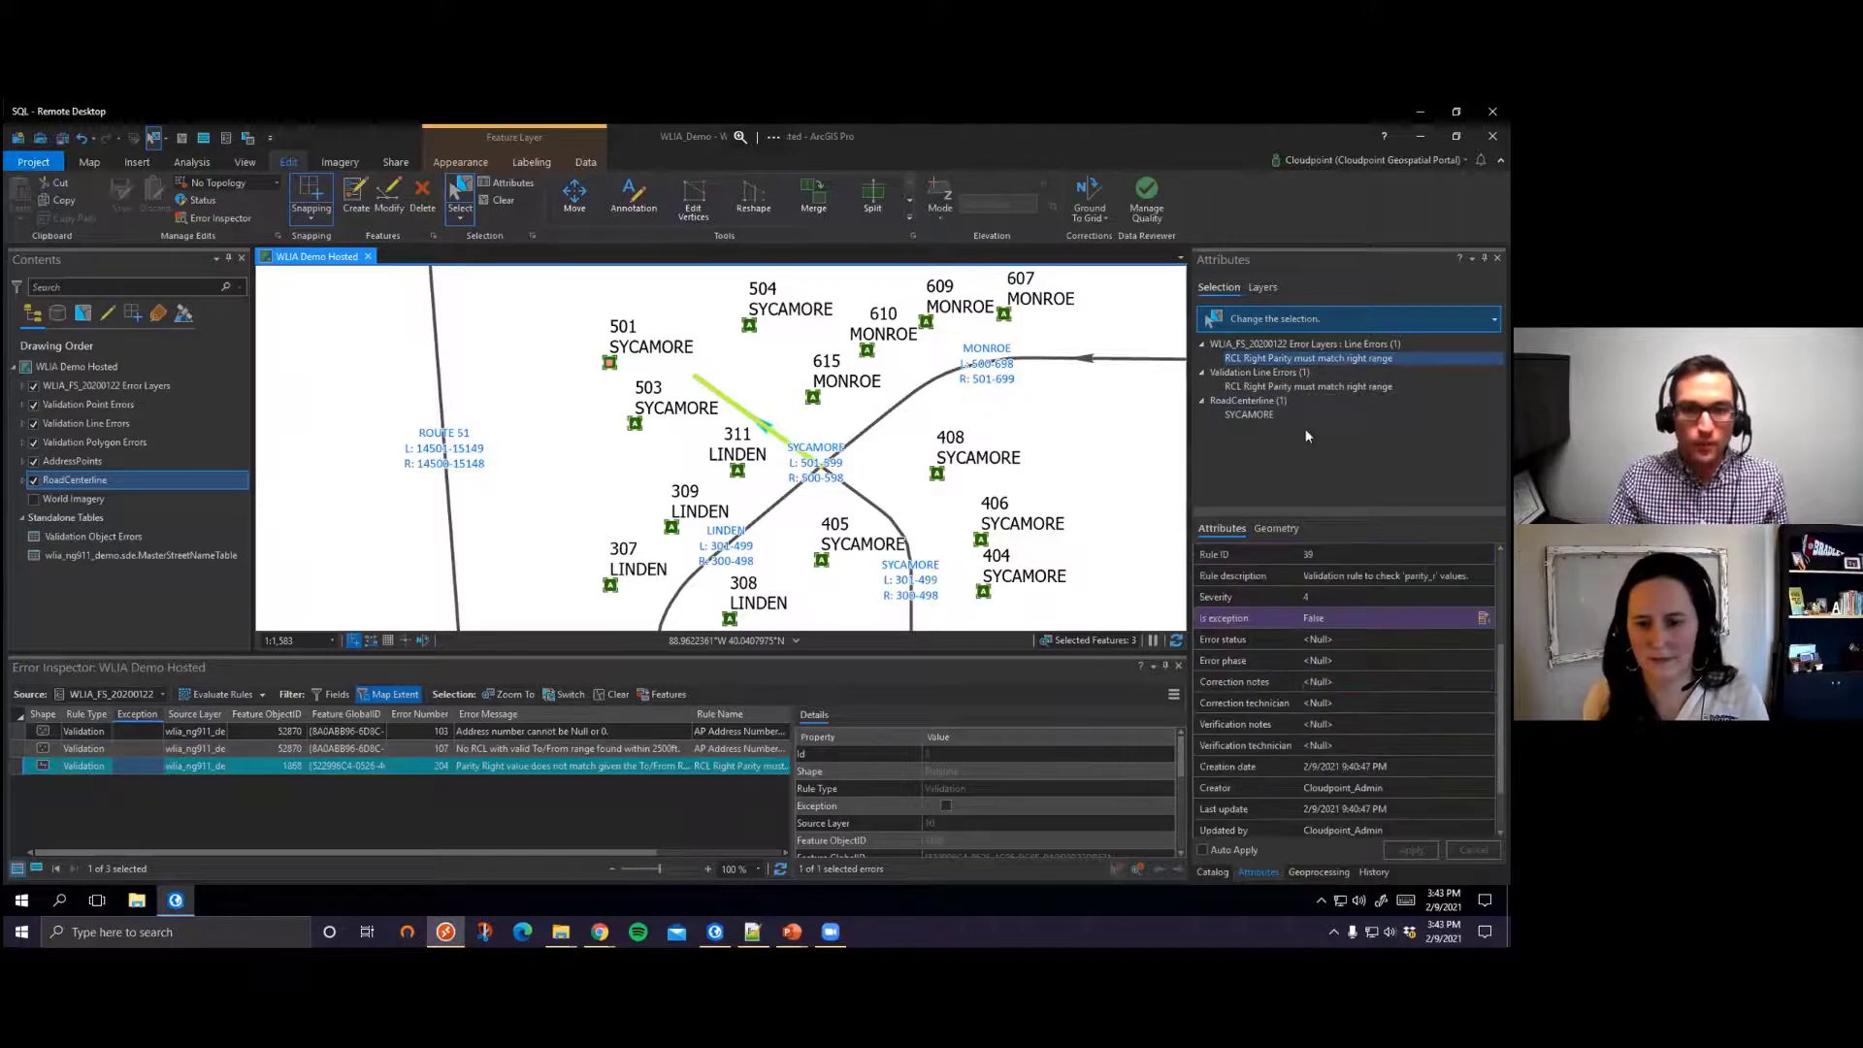
left_click(1290, 413)
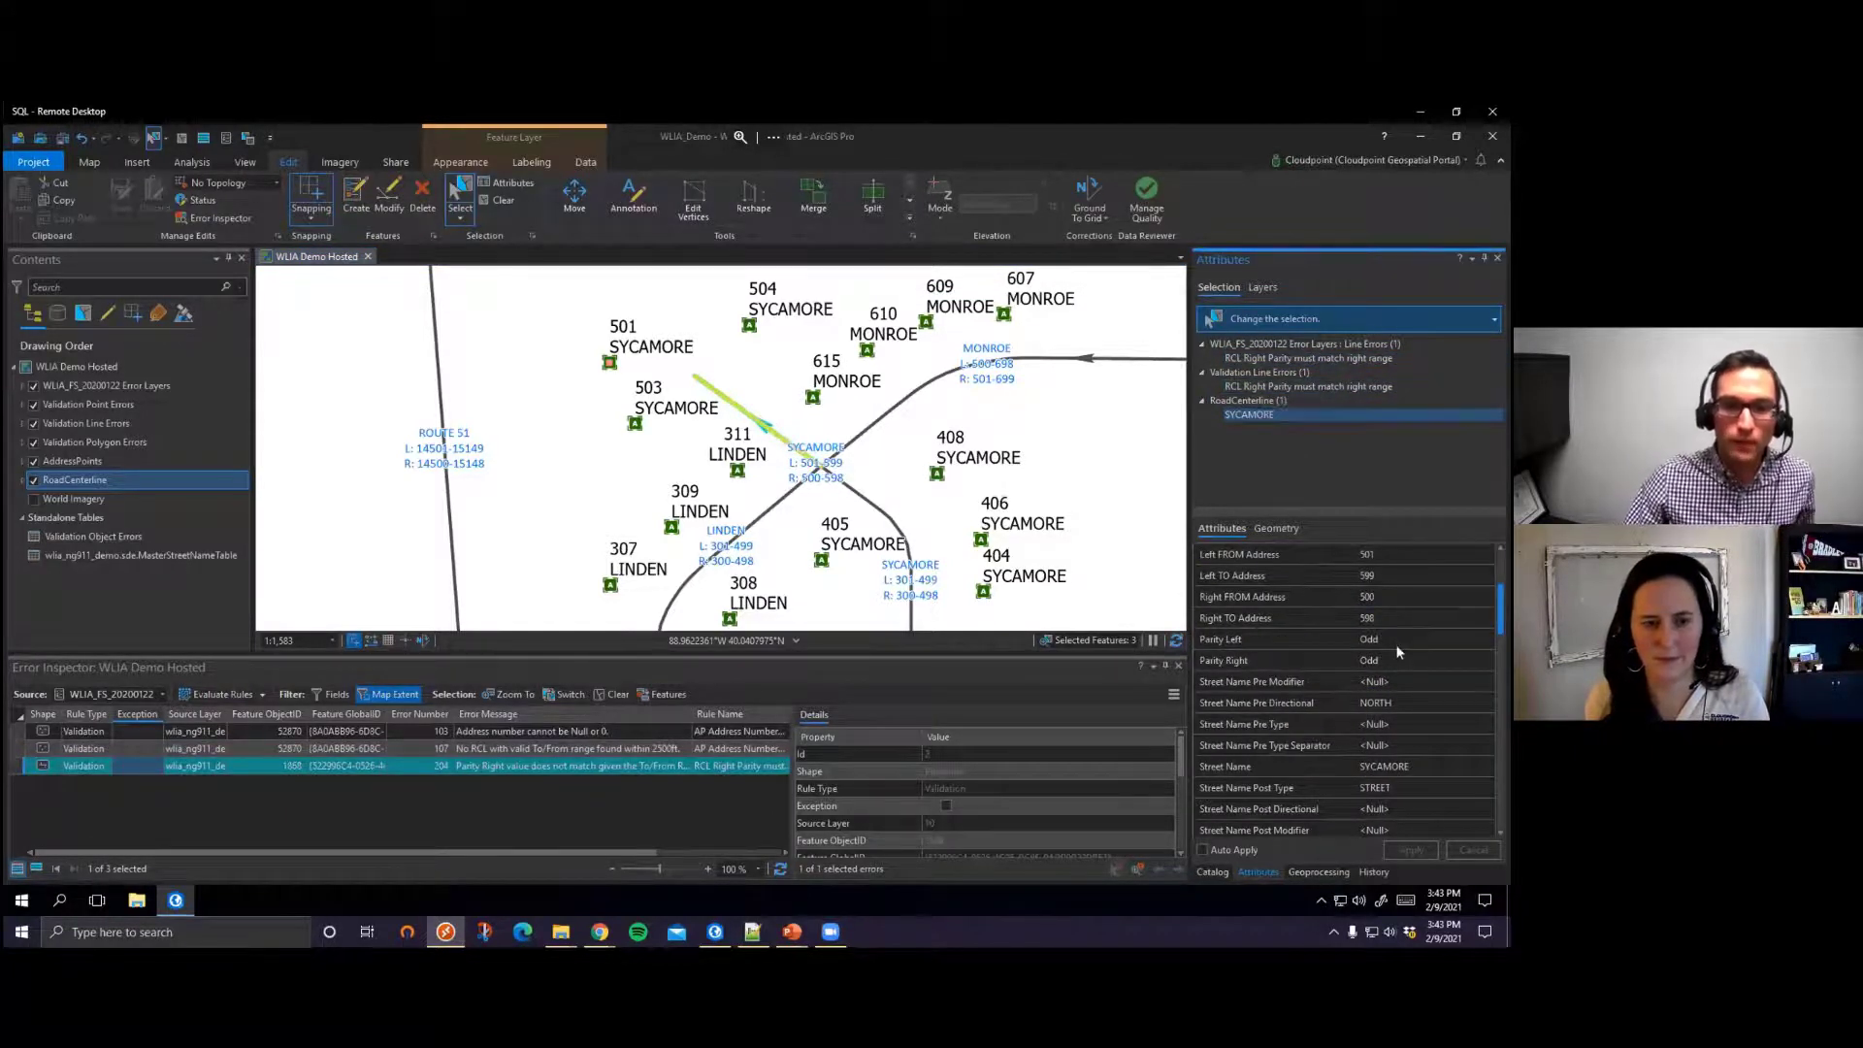
scroll(1406, 582, "up", 1)
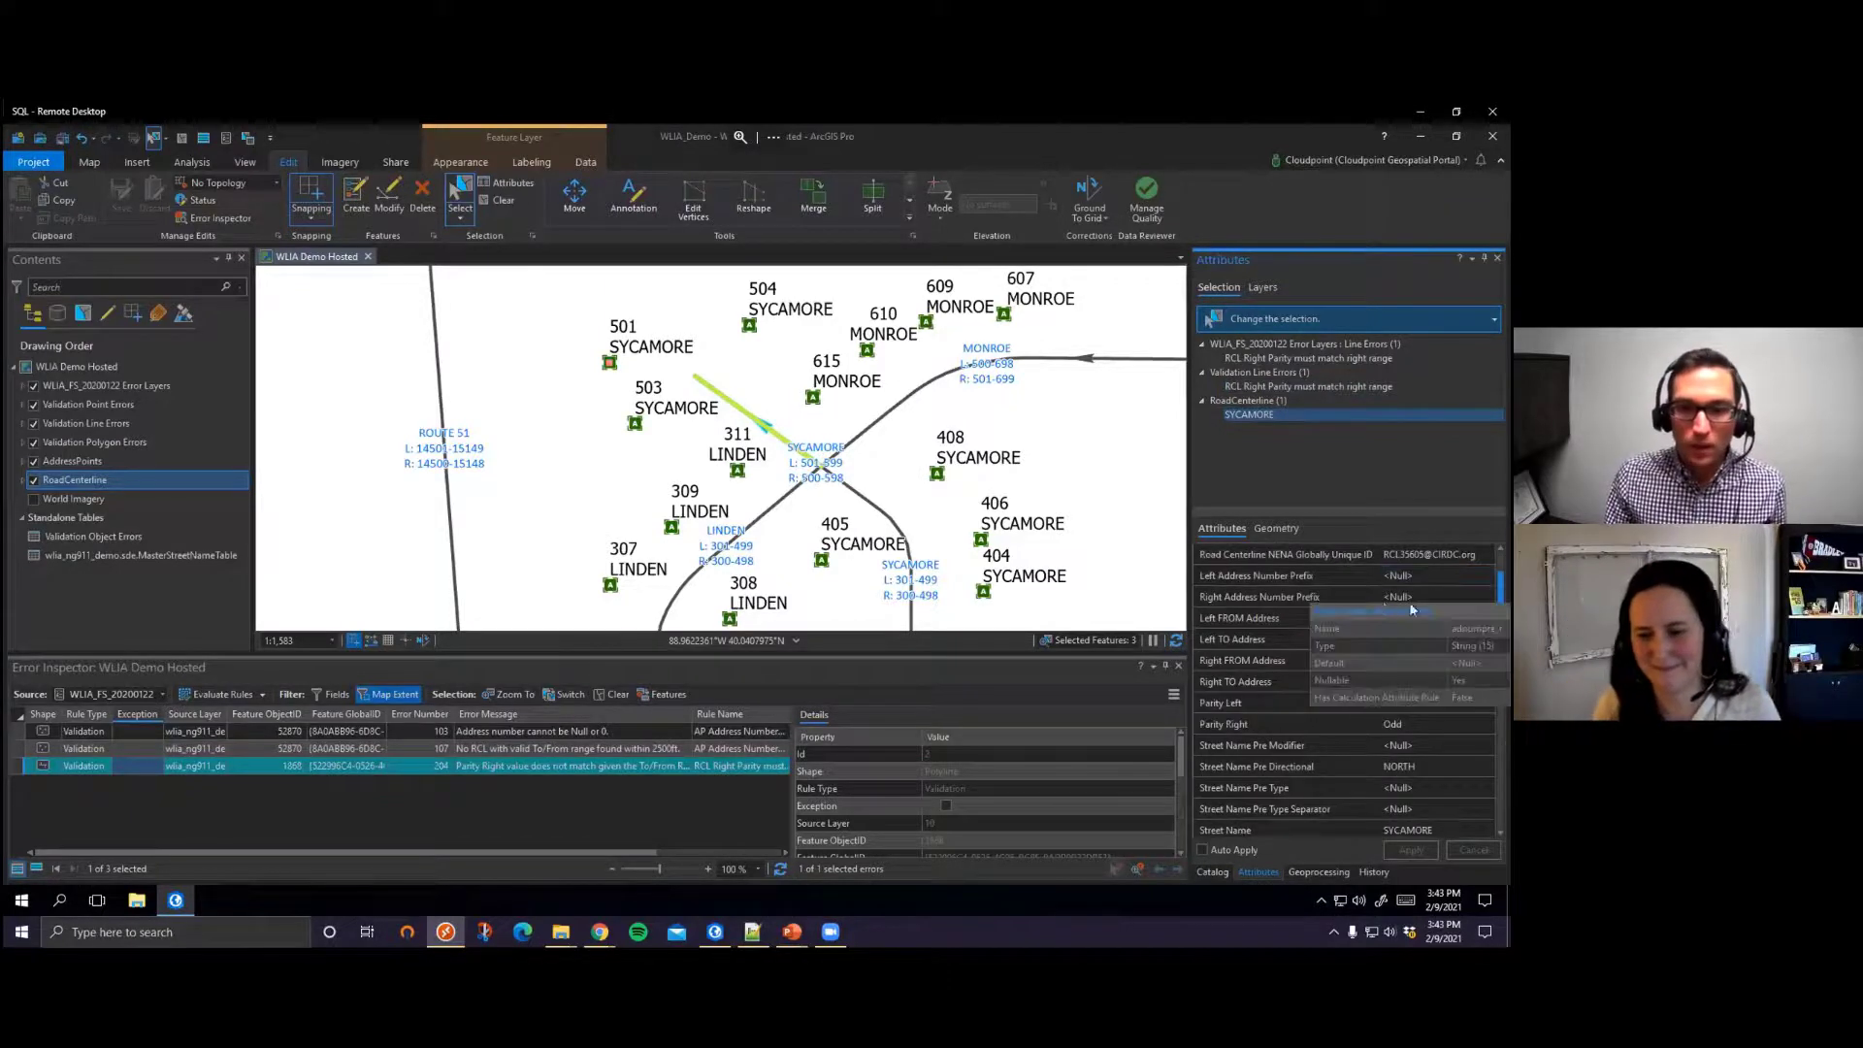
left_click(1414, 641)
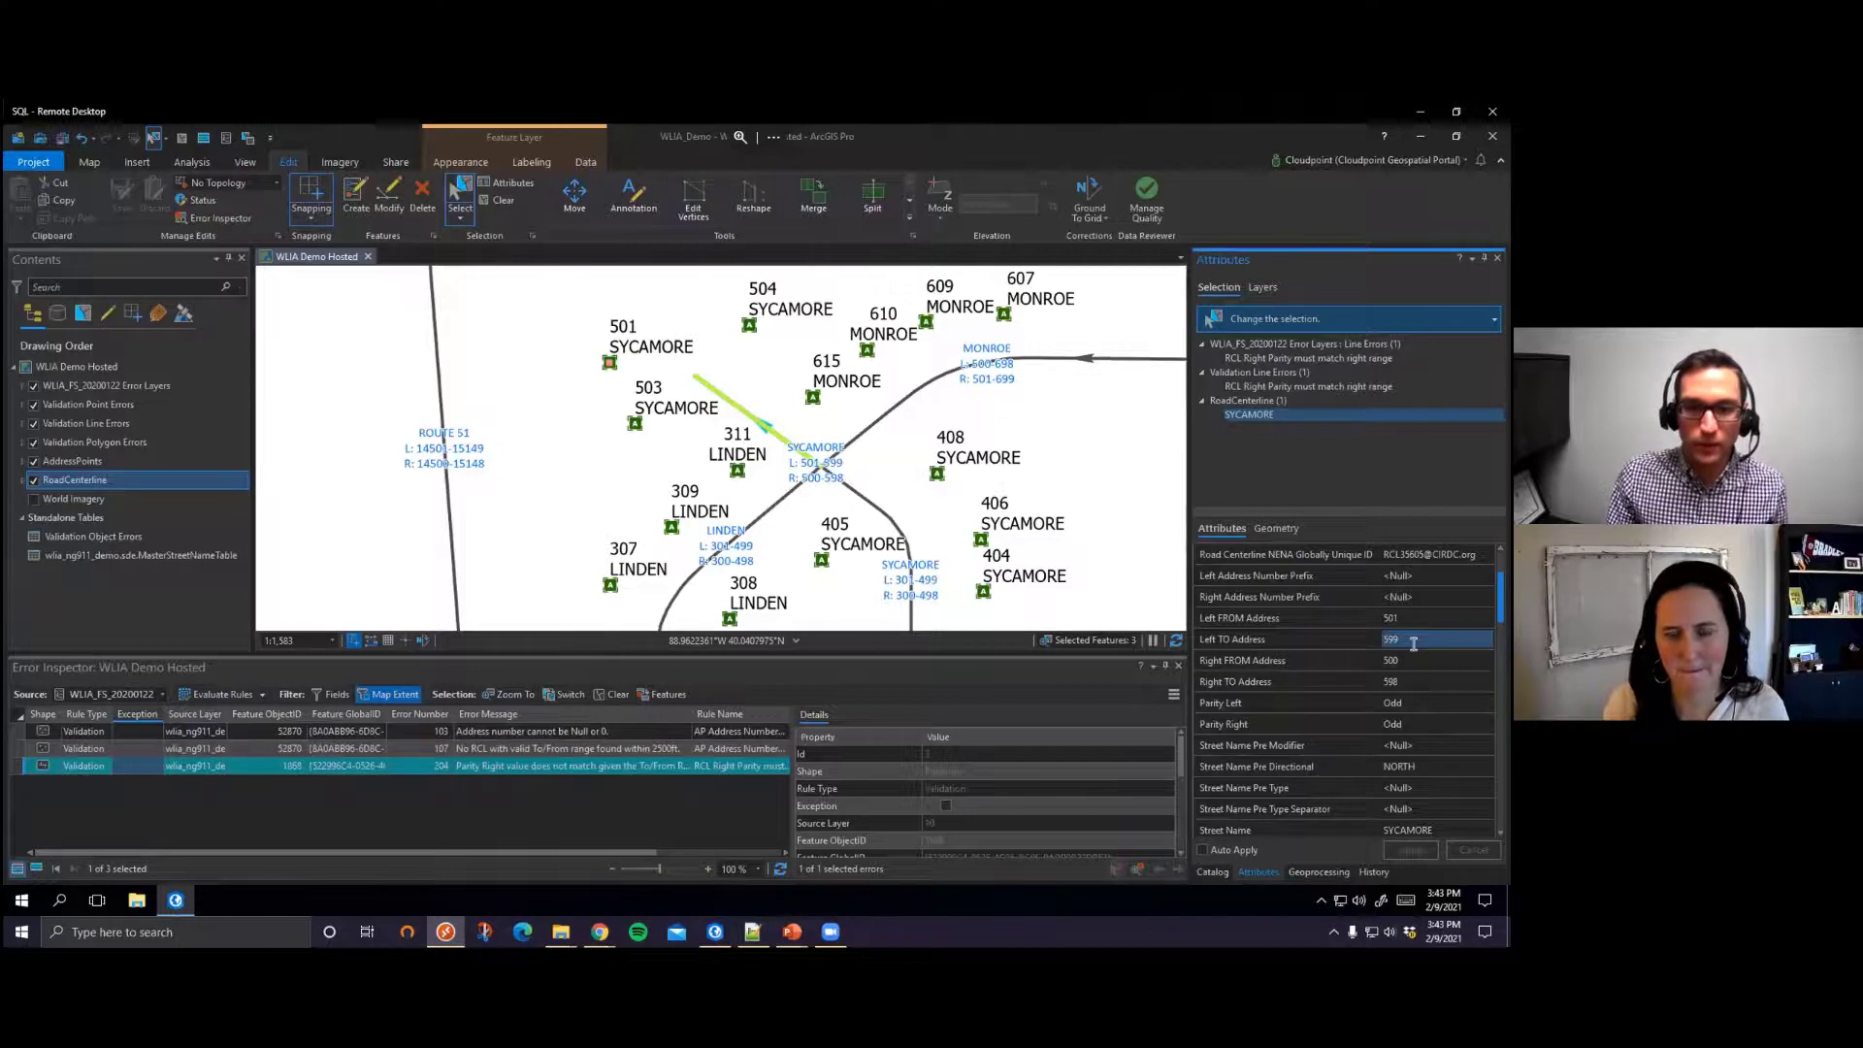
left_click(1407, 661)
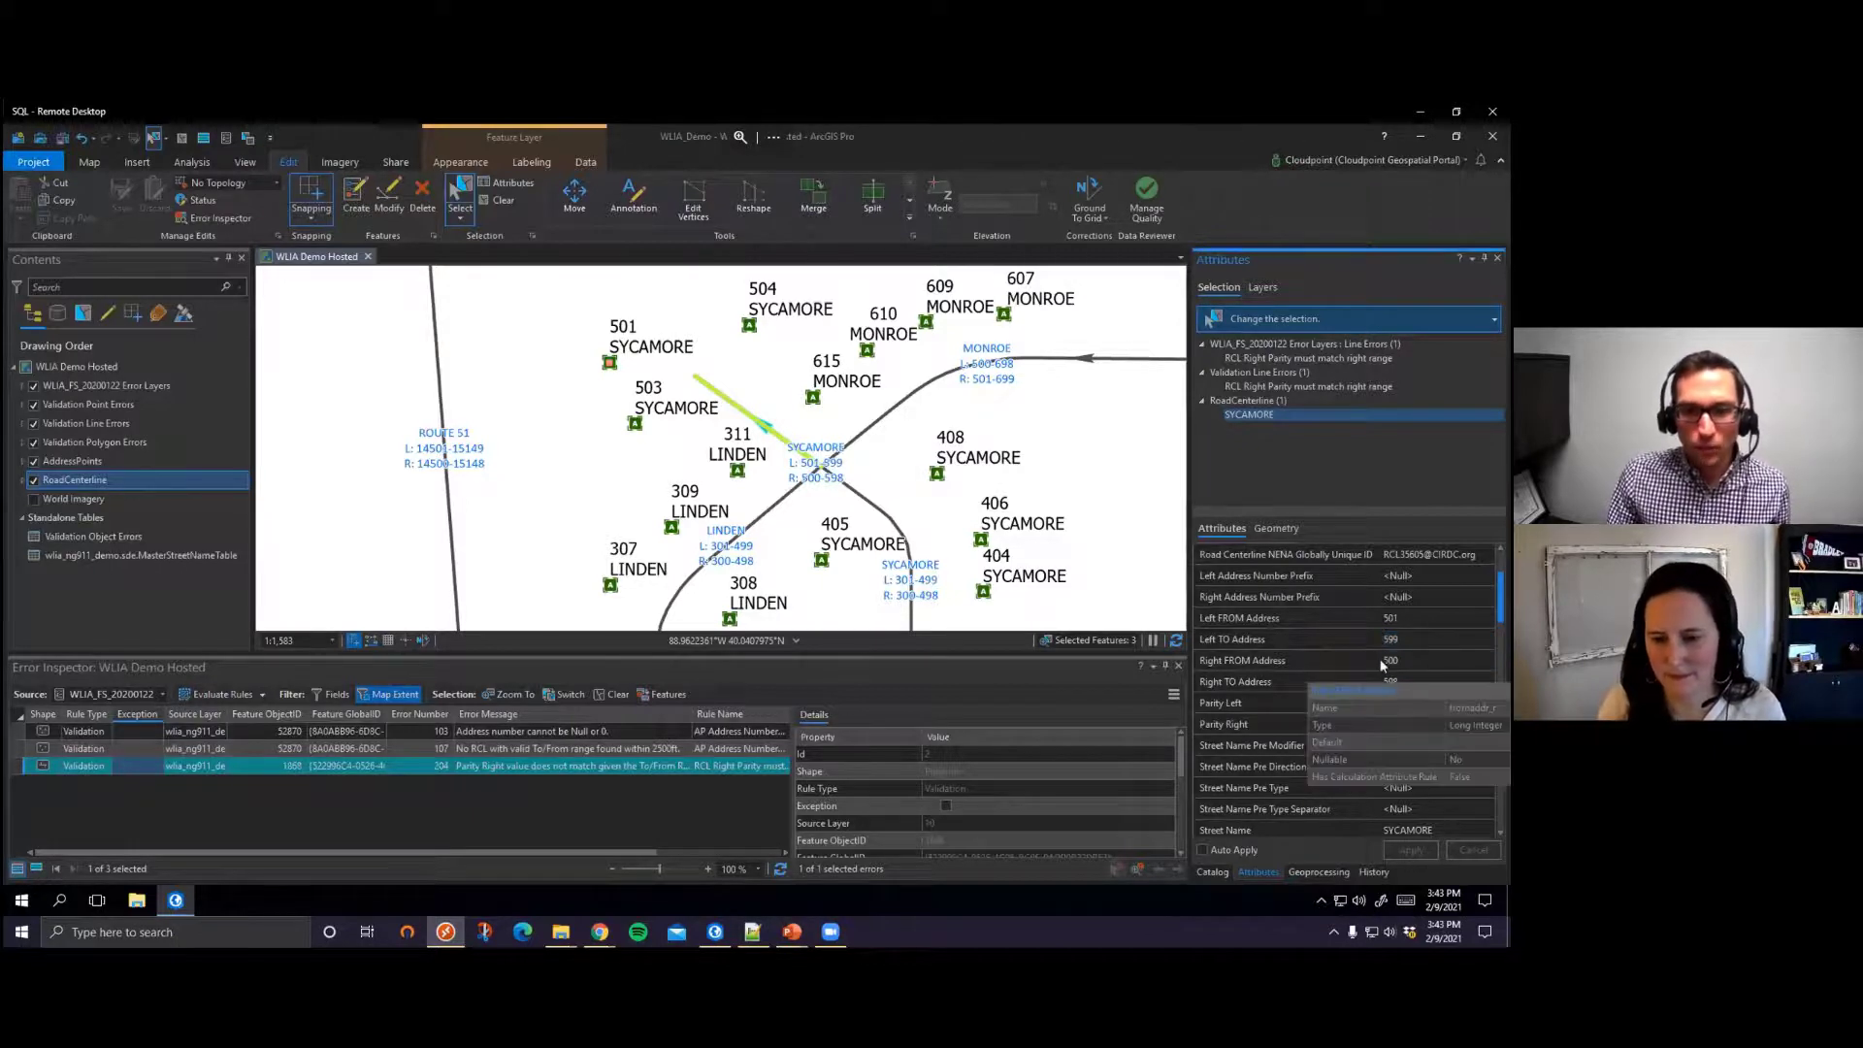
left_click(1424, 681)
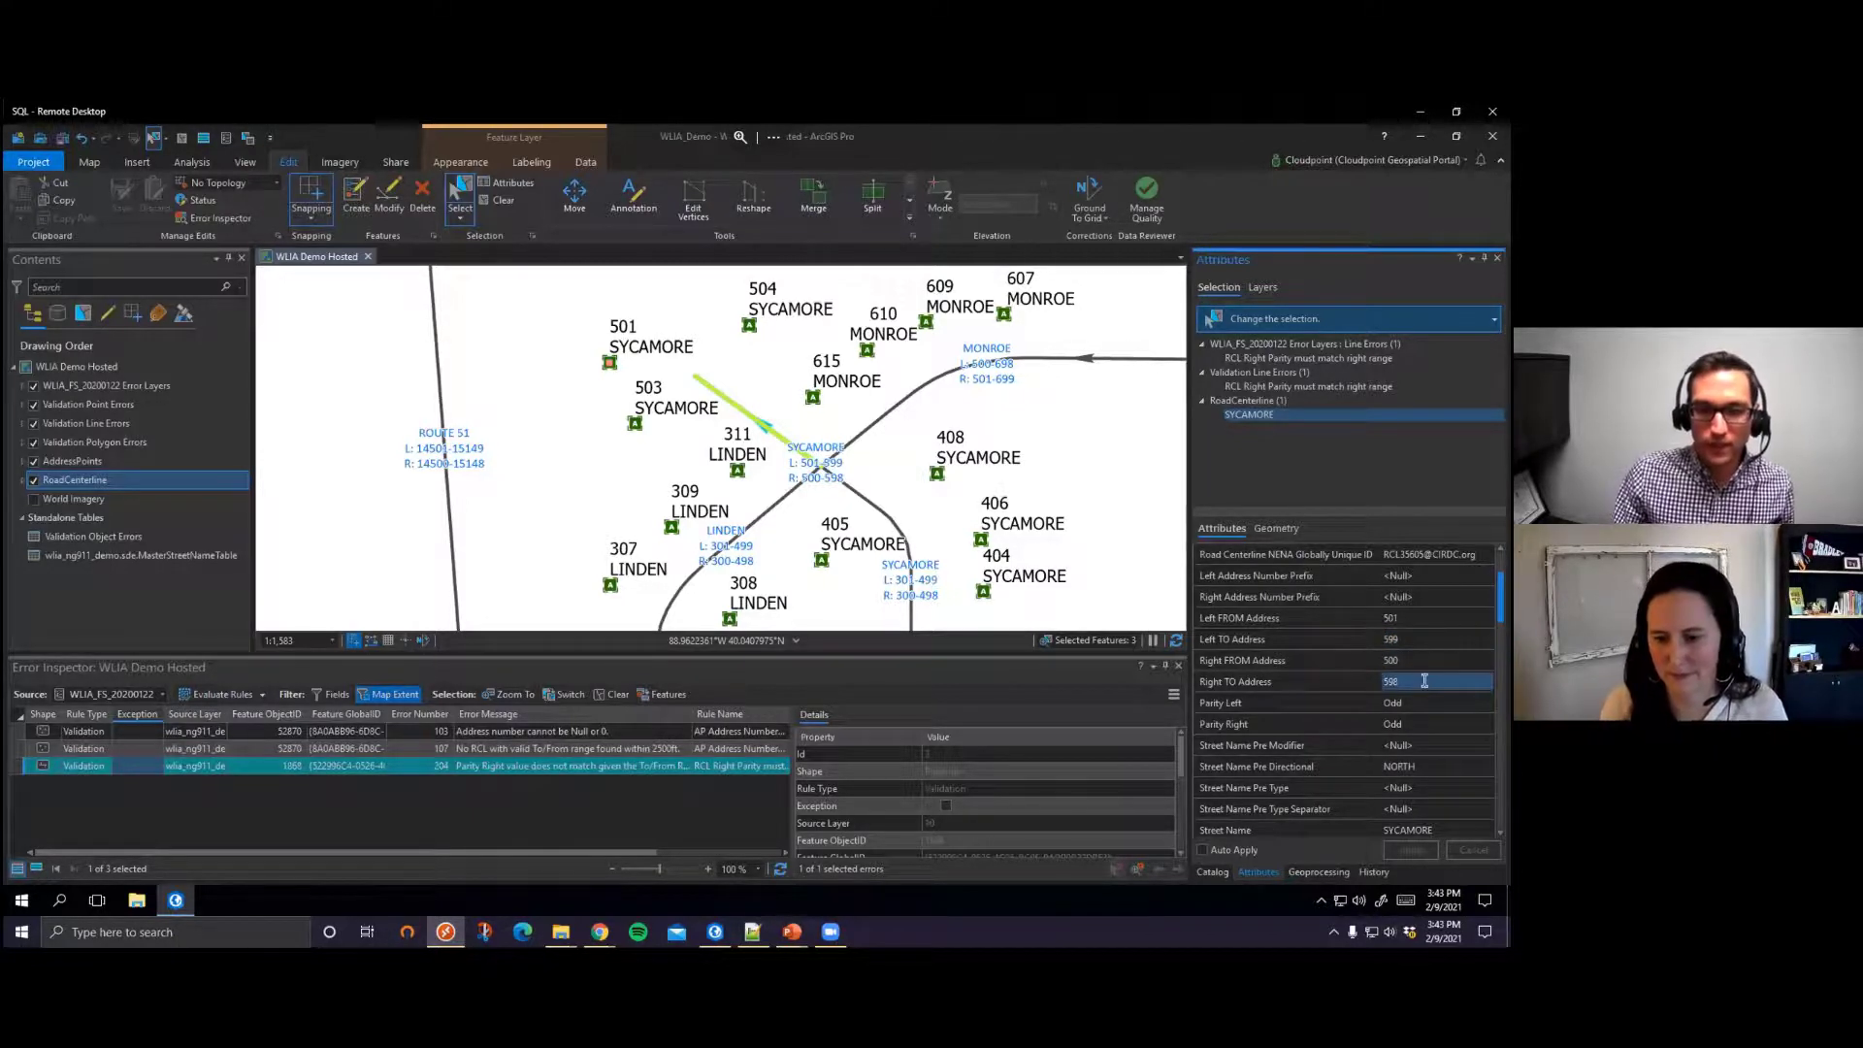
key("Return")
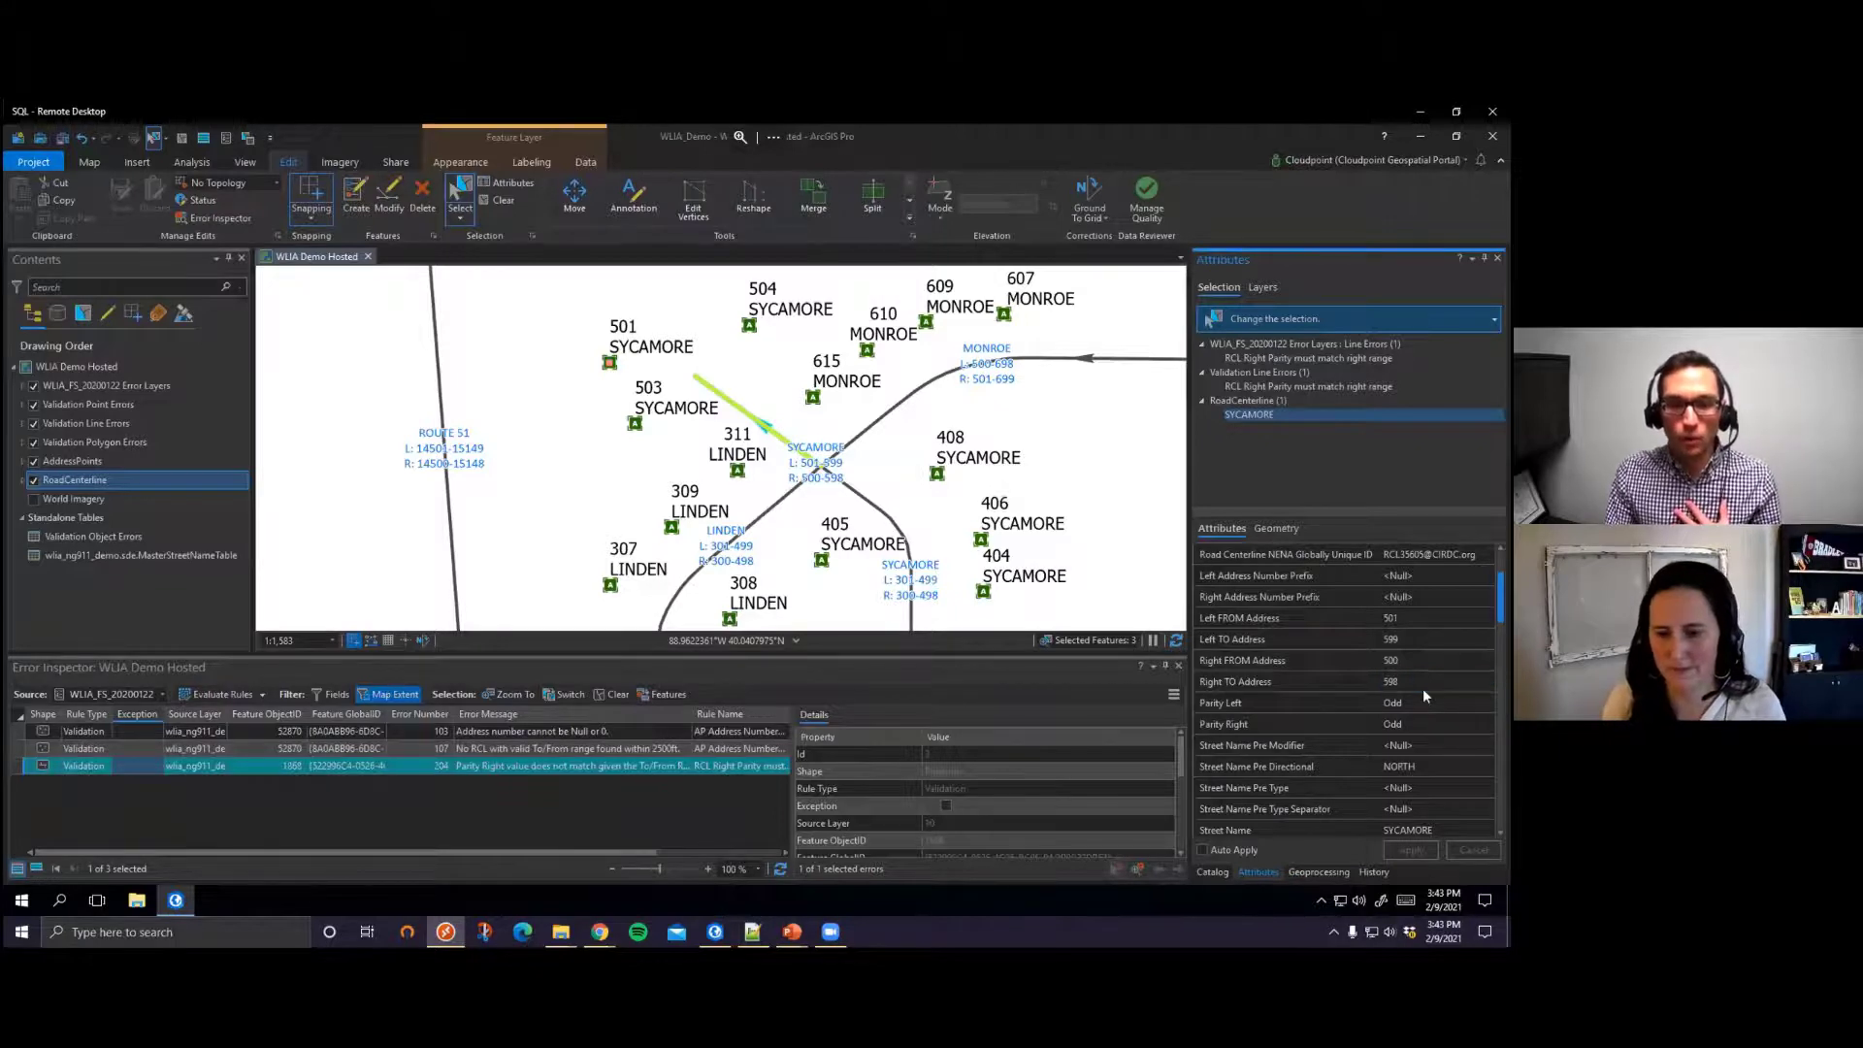
left_click(1419, 724)
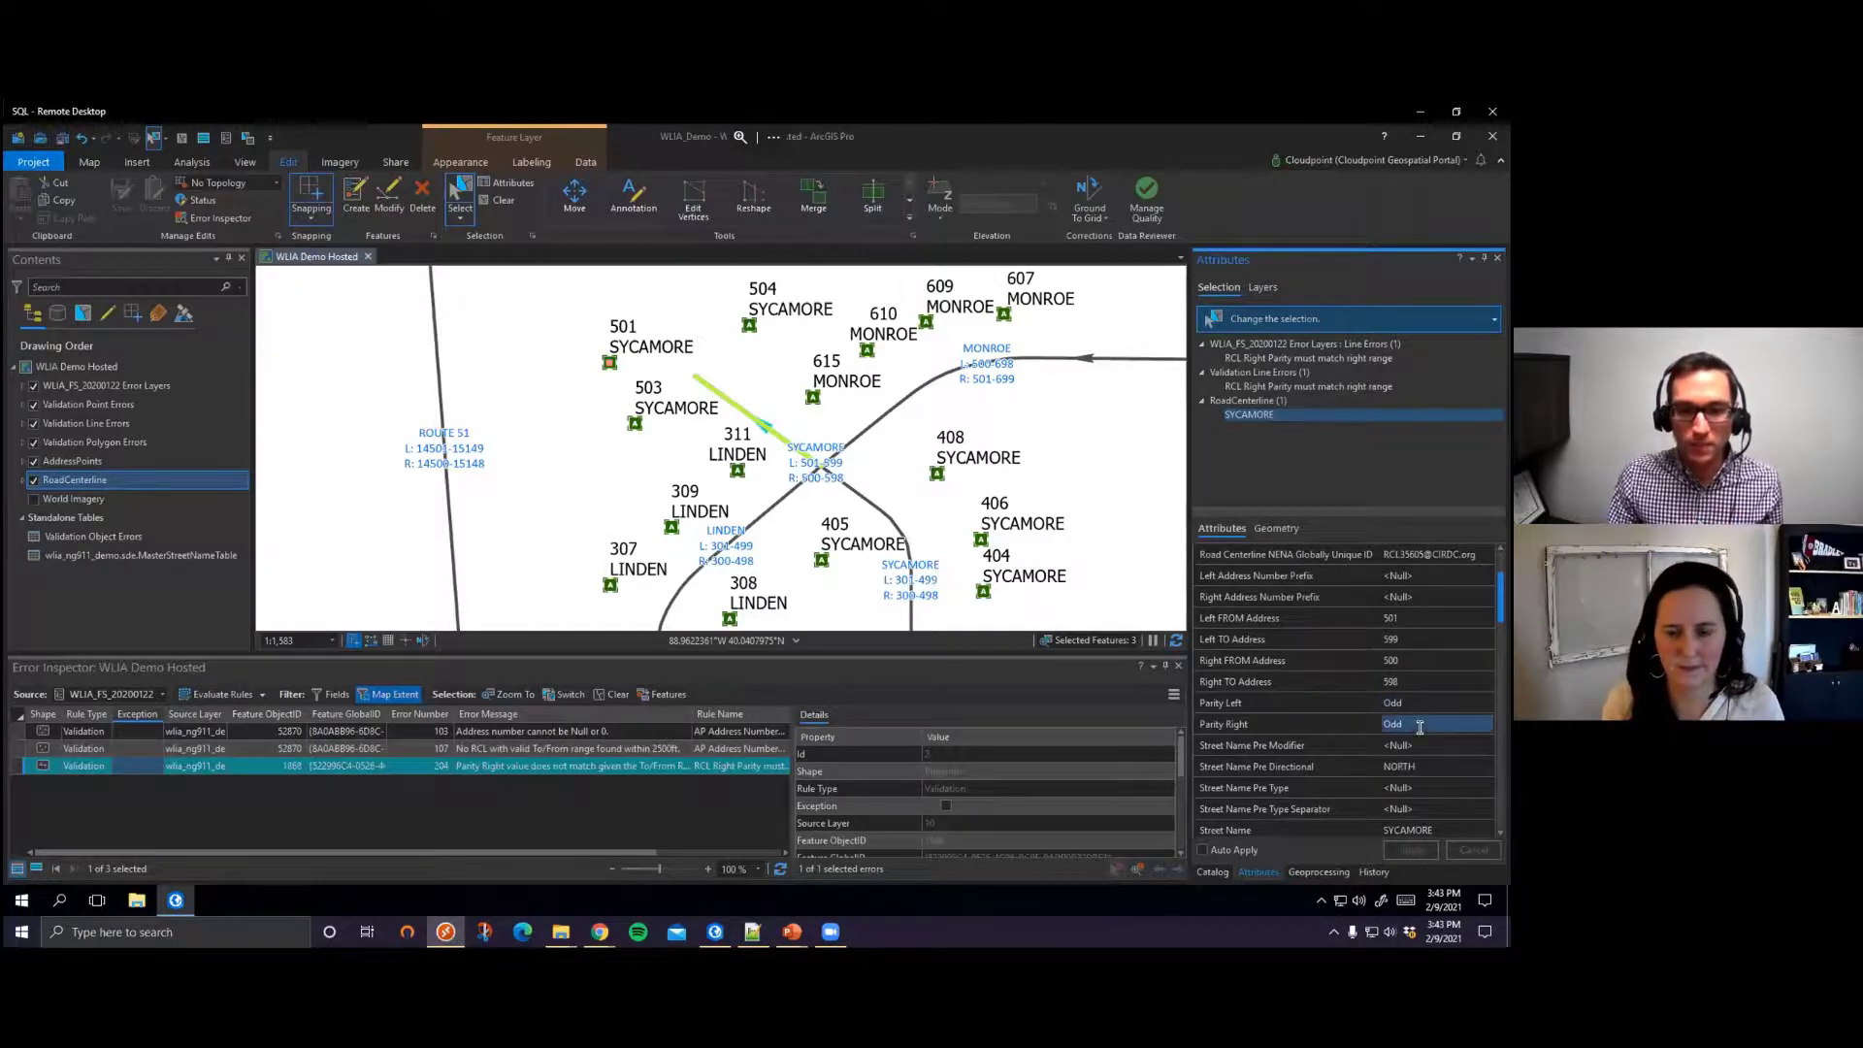
left_click(1445, 725)
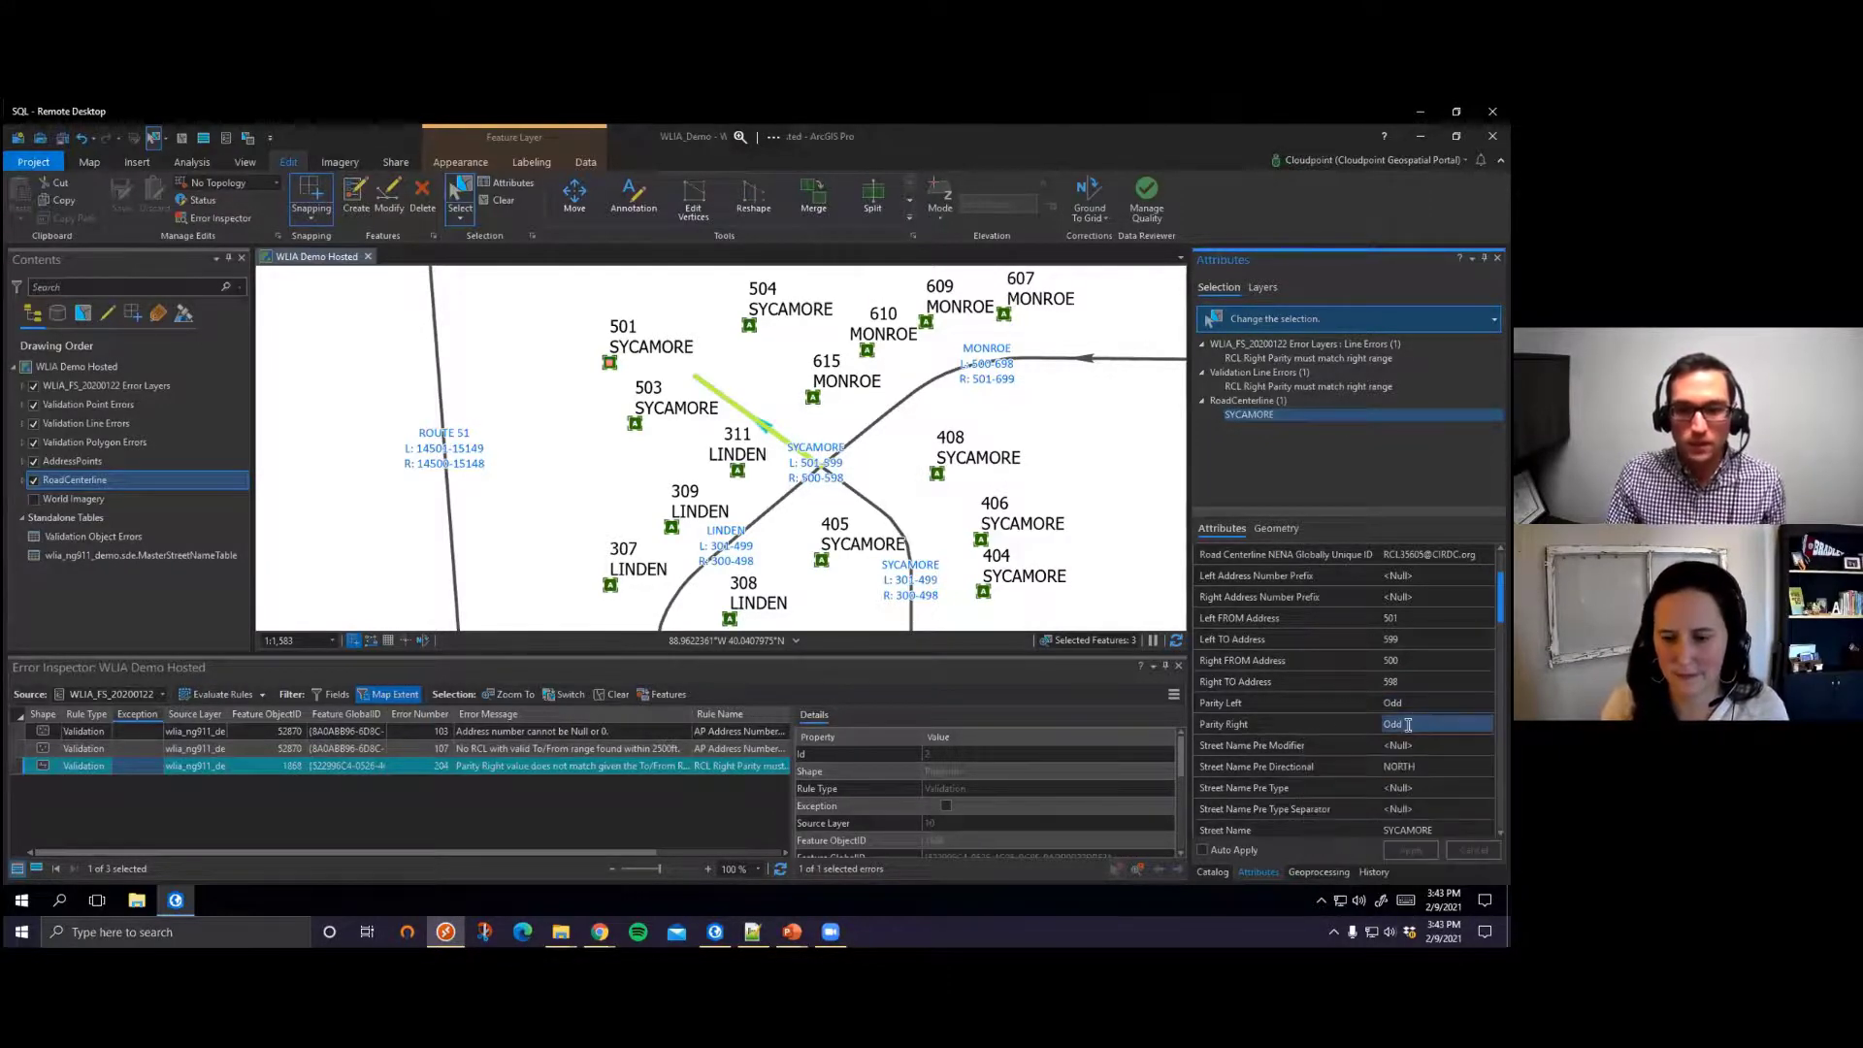
left_click(1331, 754)
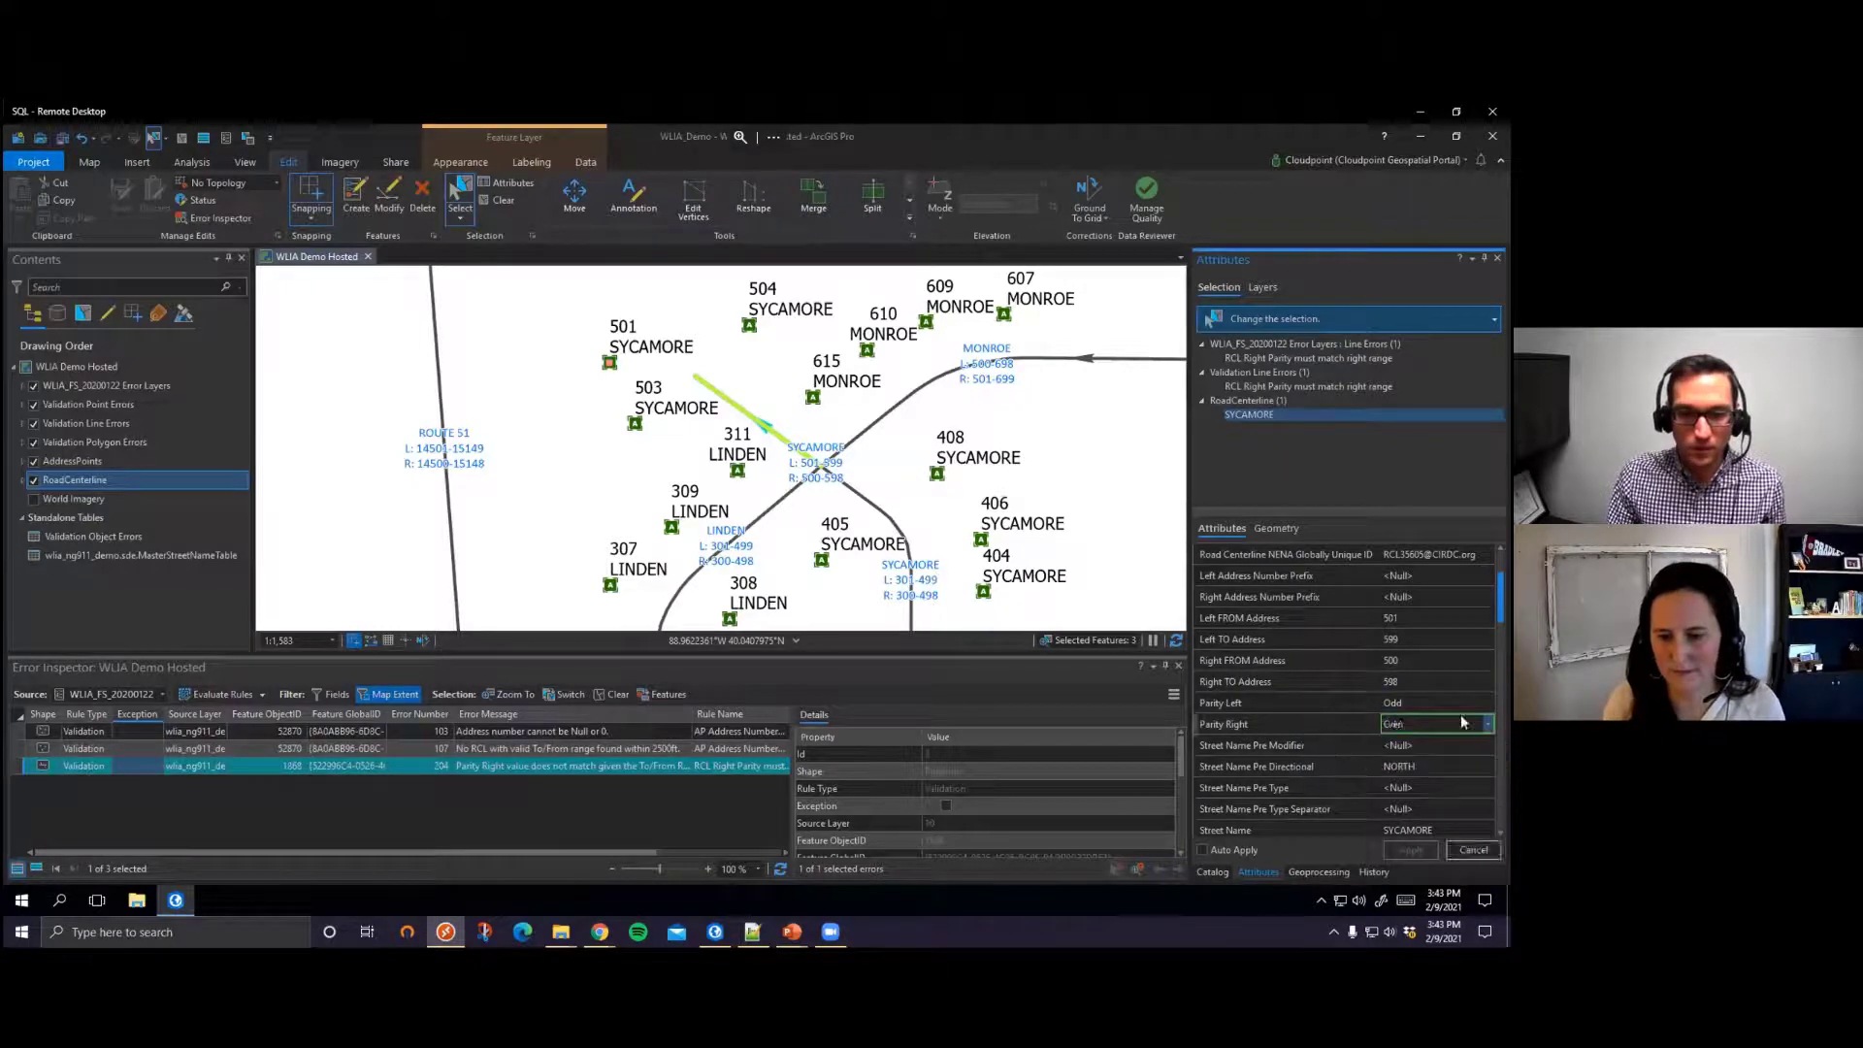
left_click(1411, 850)
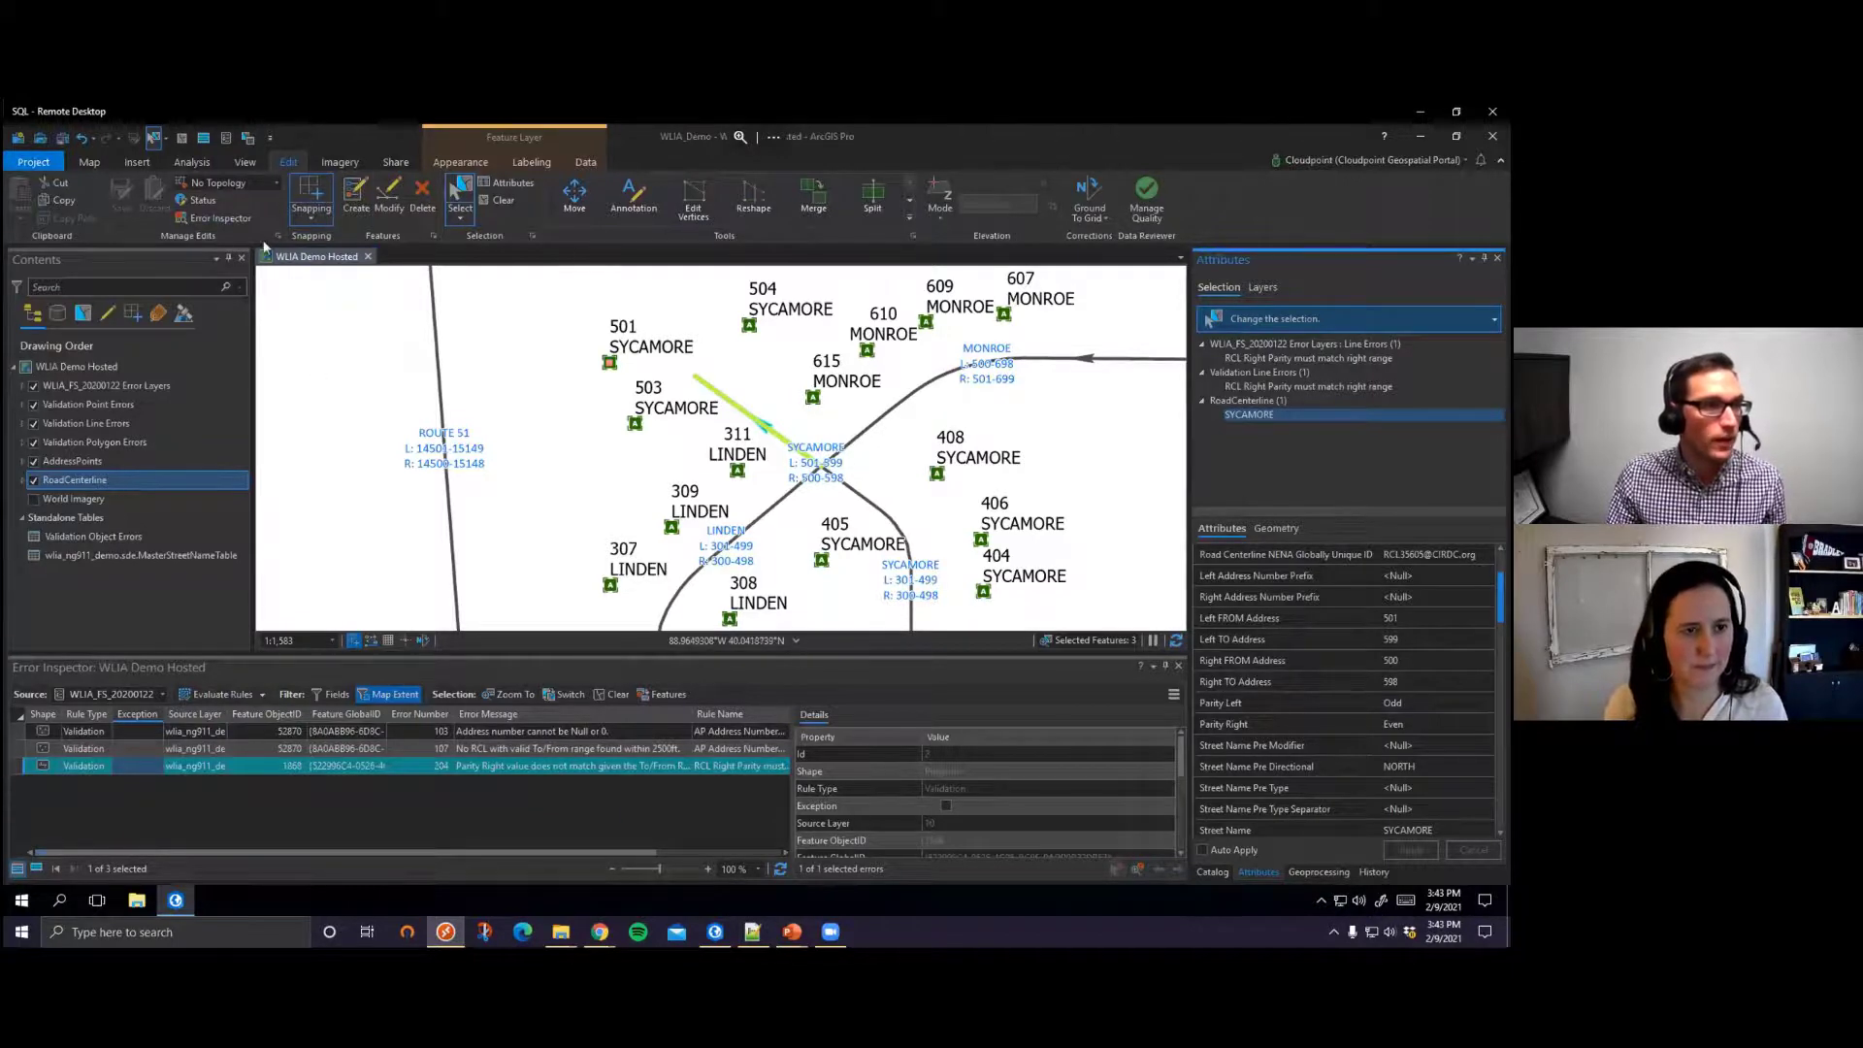
Step: Save the project with the feature selection cleared and re-evaluate the validation rules asynchronously for the visible extent
left_click(181, 137)
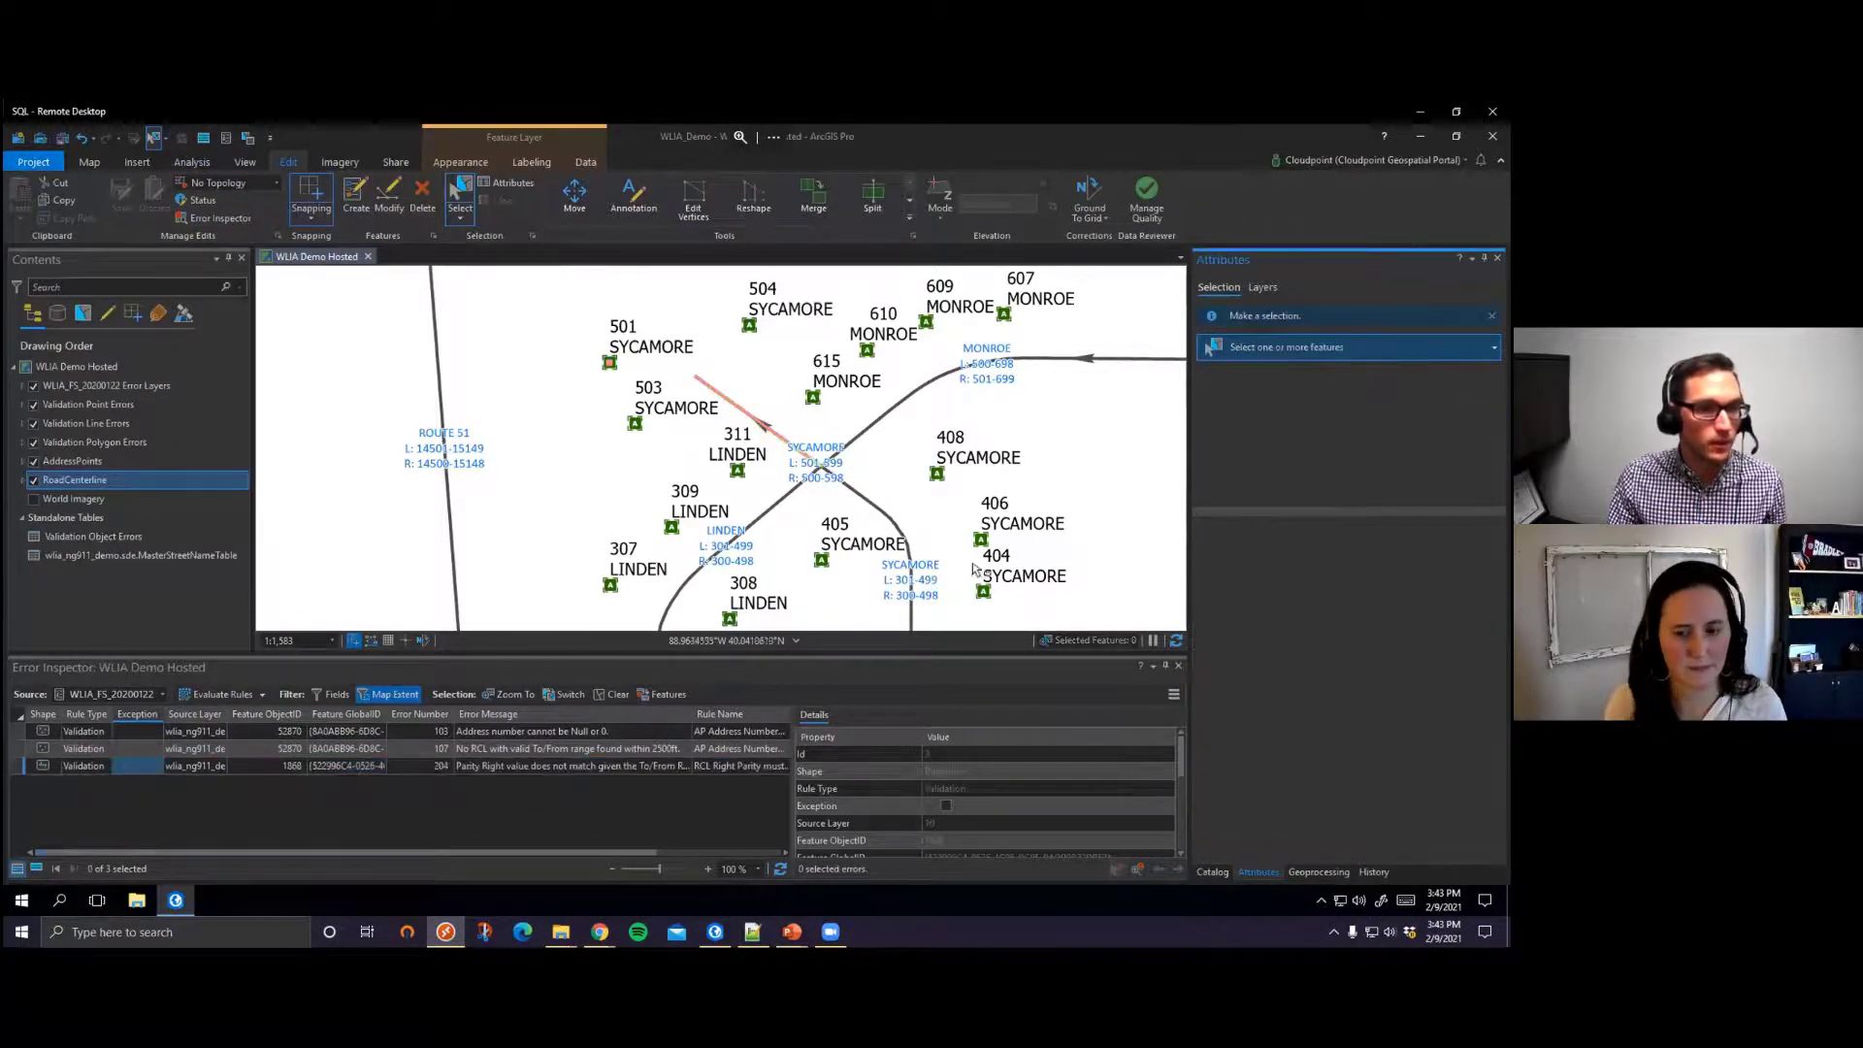
left_click(61, 137)
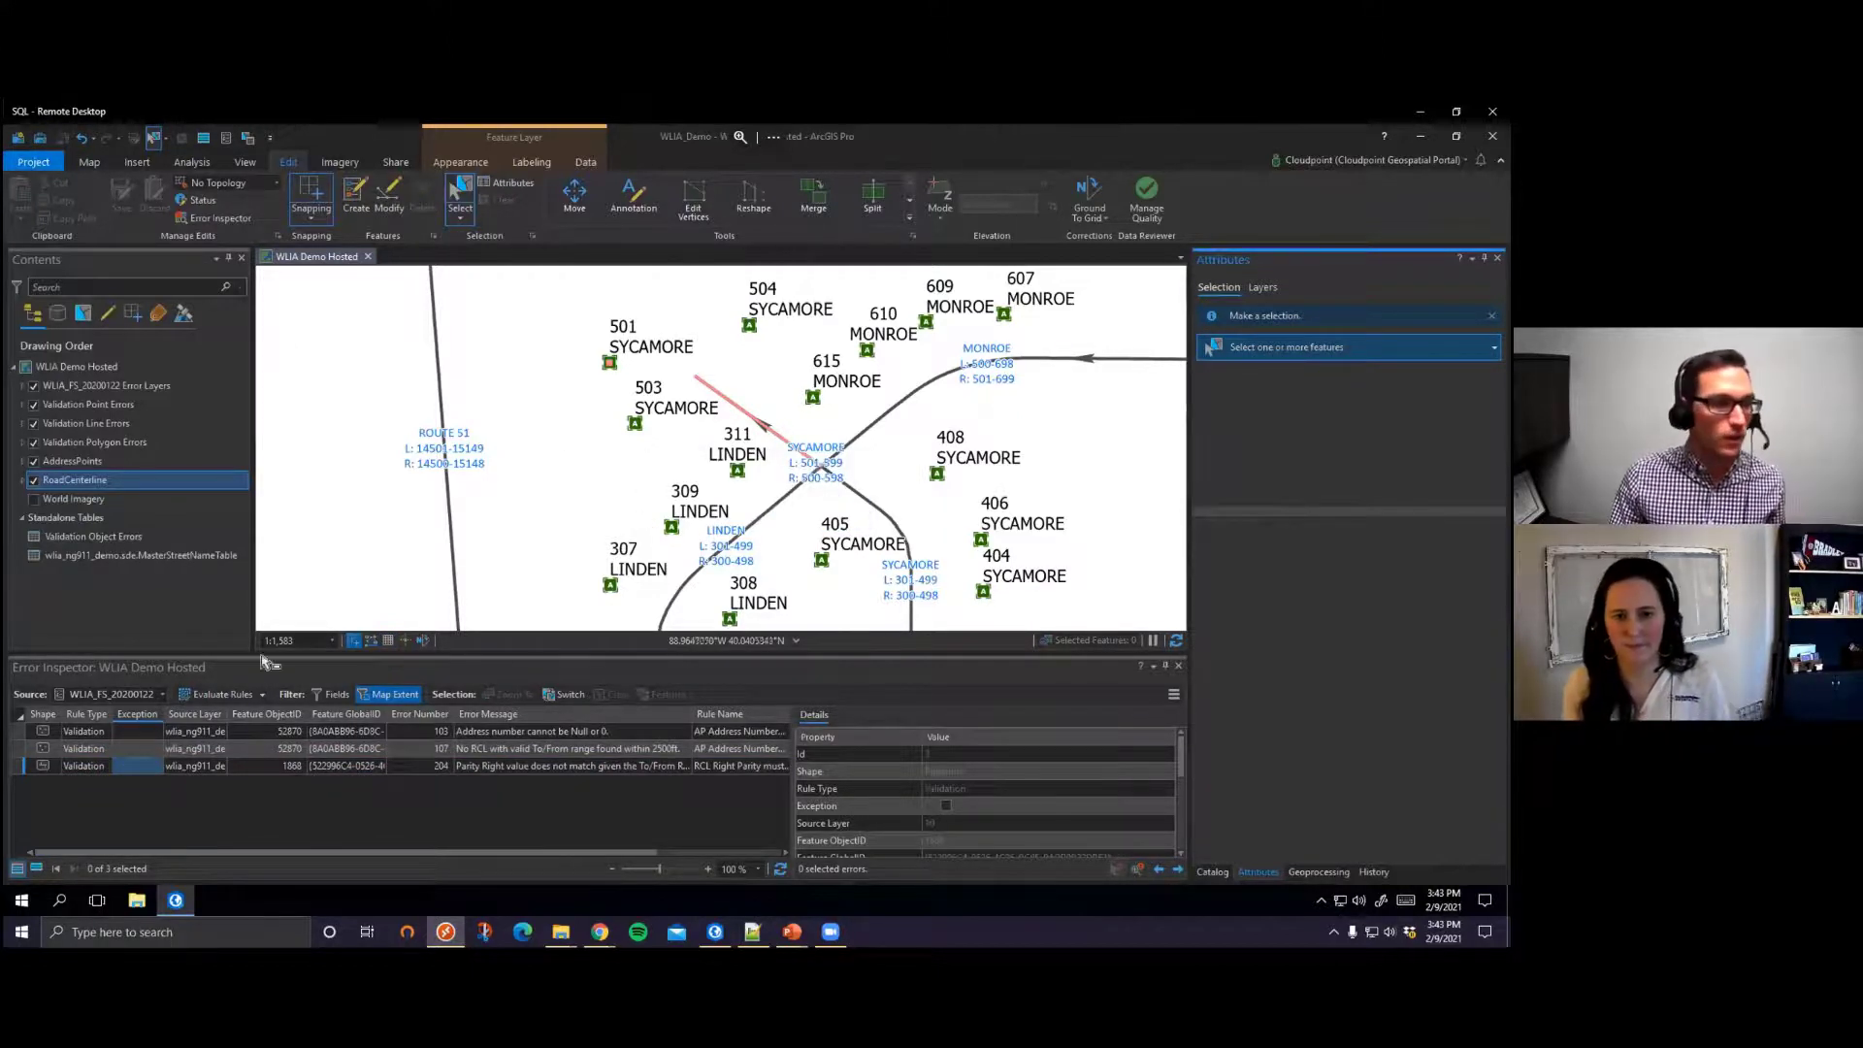
left_click(262, 694)
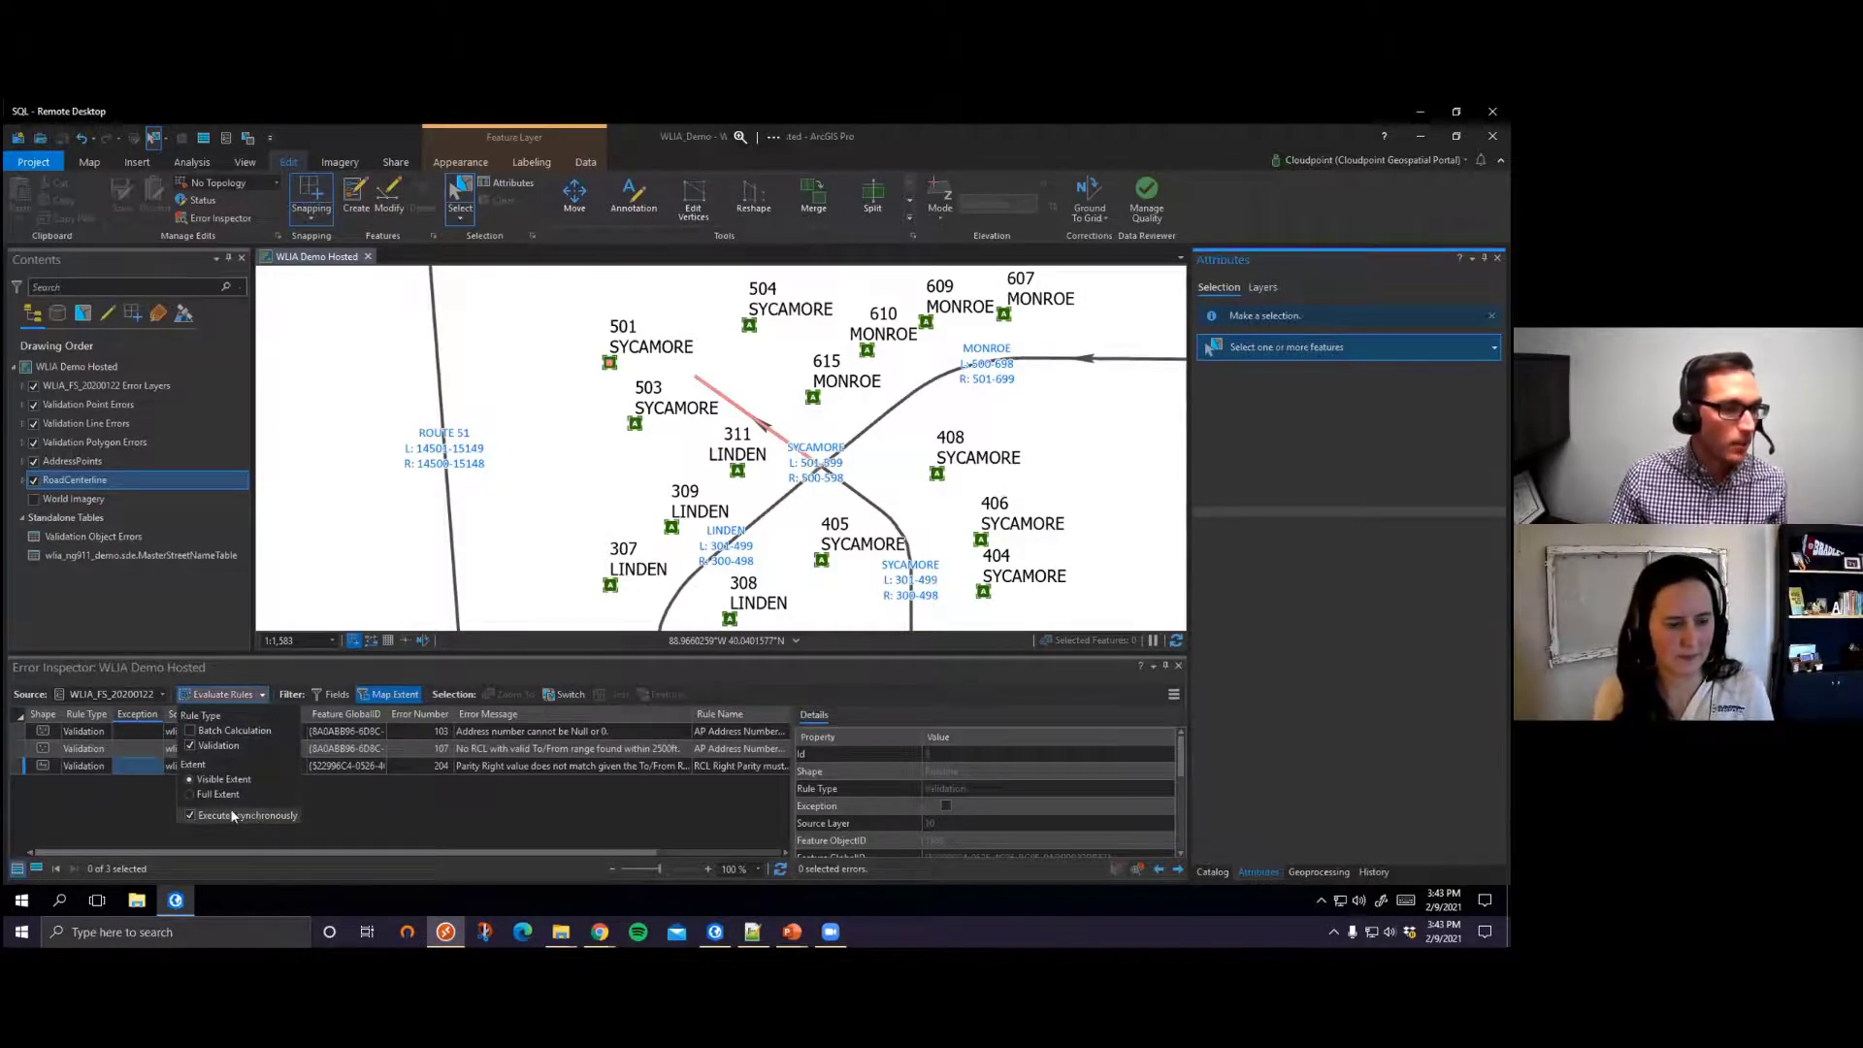
left_click(229, 689)
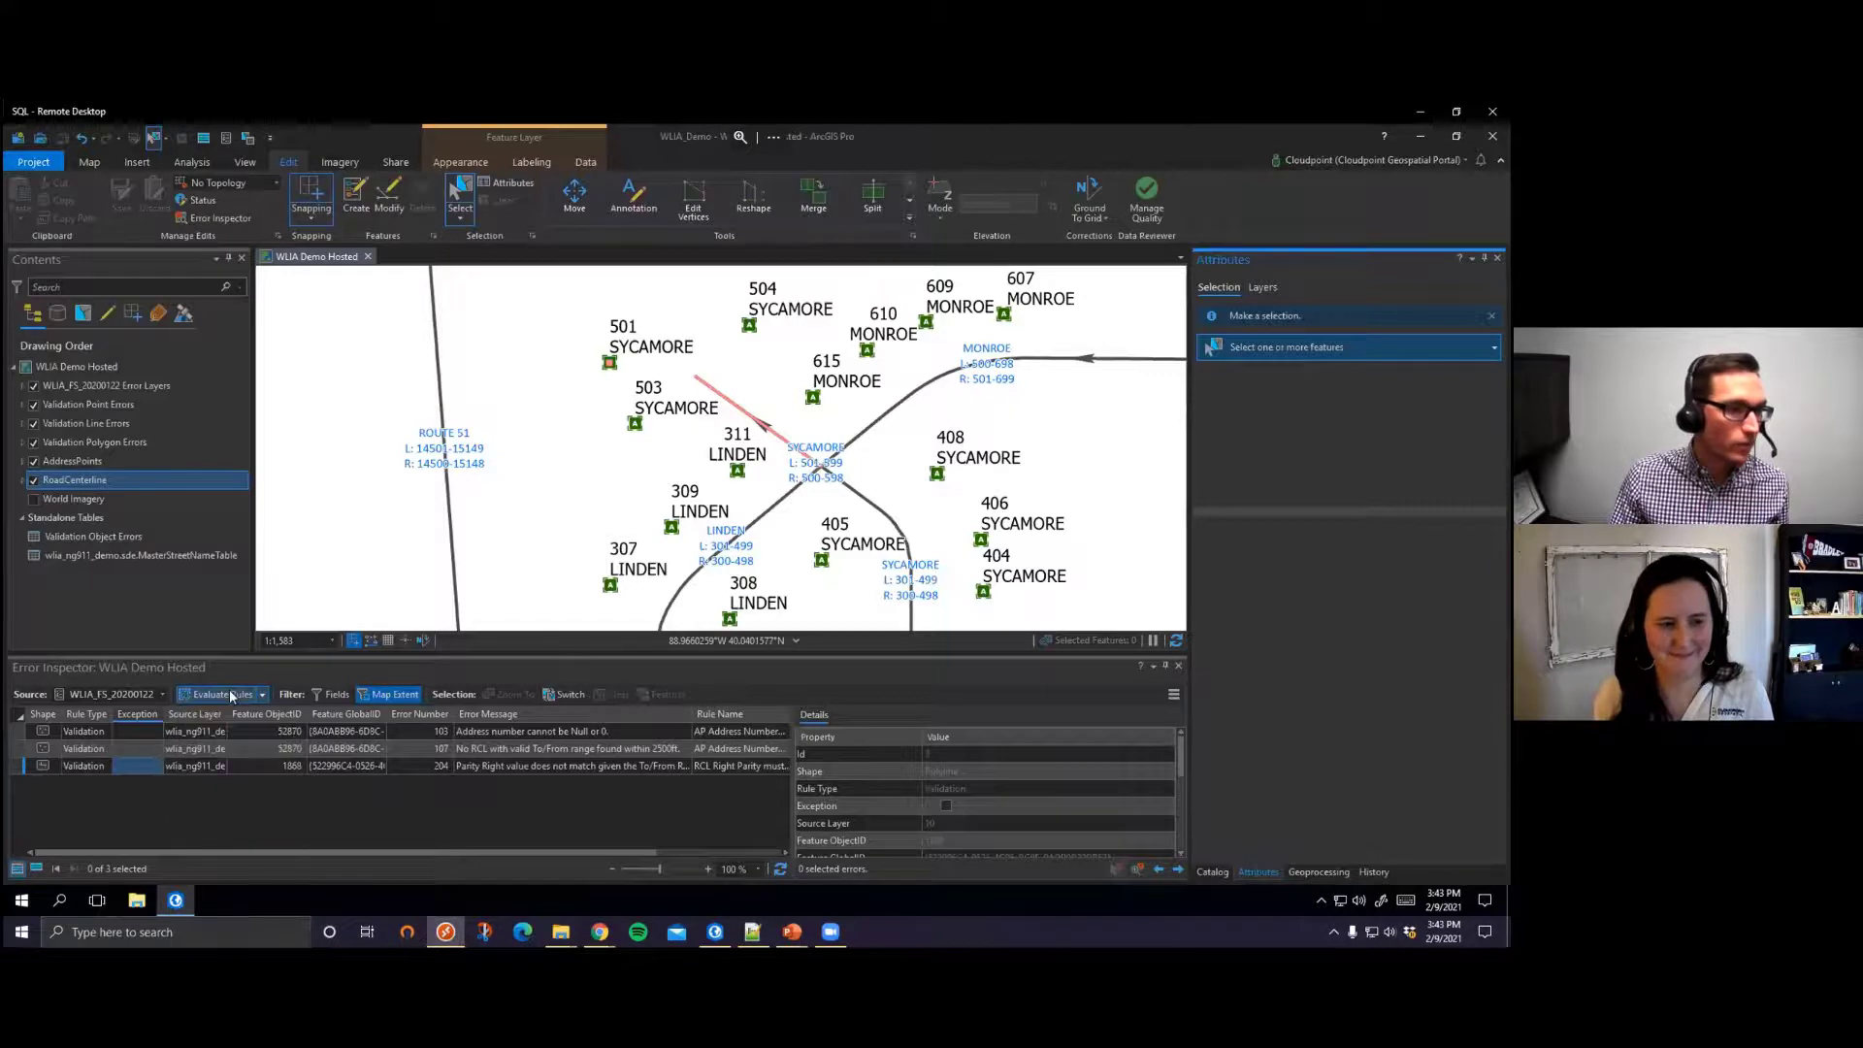
left_click(229, 689)
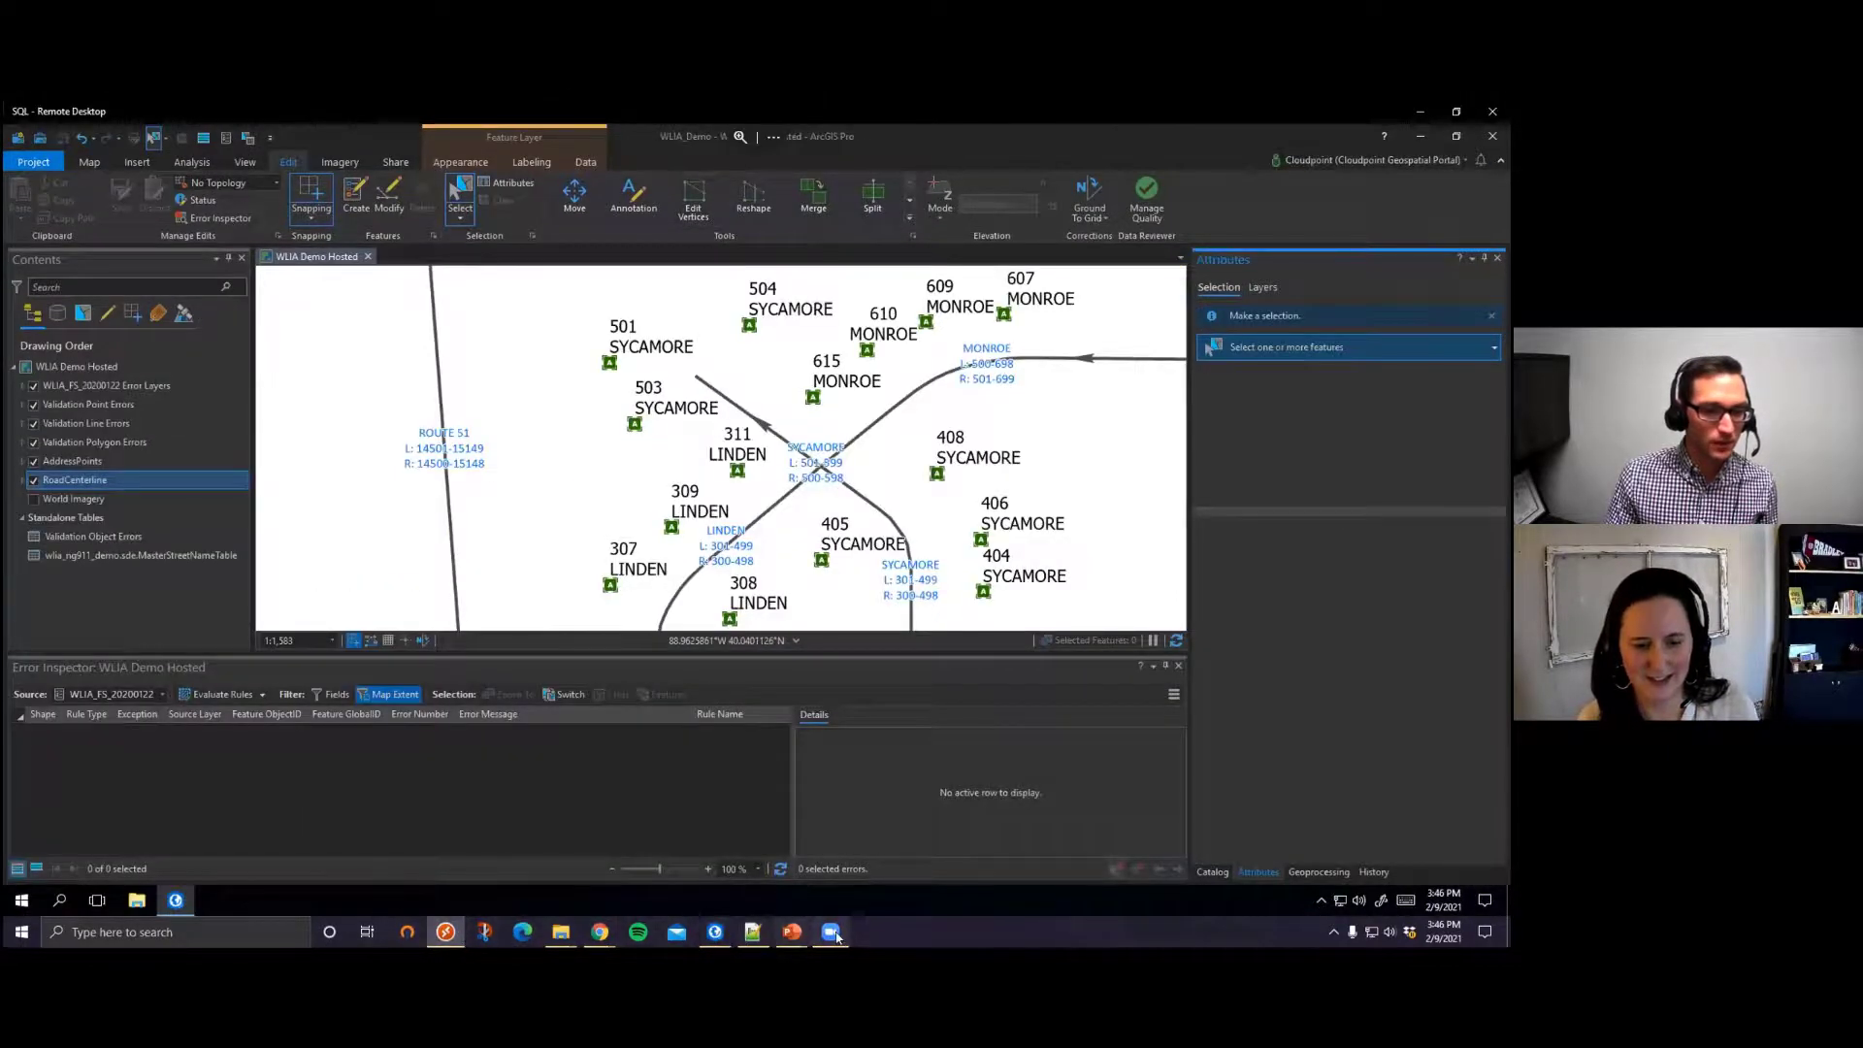
Step: Switch to the PowerPoint slide show and advance from the Demo slide to the Review slide
mouse_move(792, 931)
left_click(808, 886)
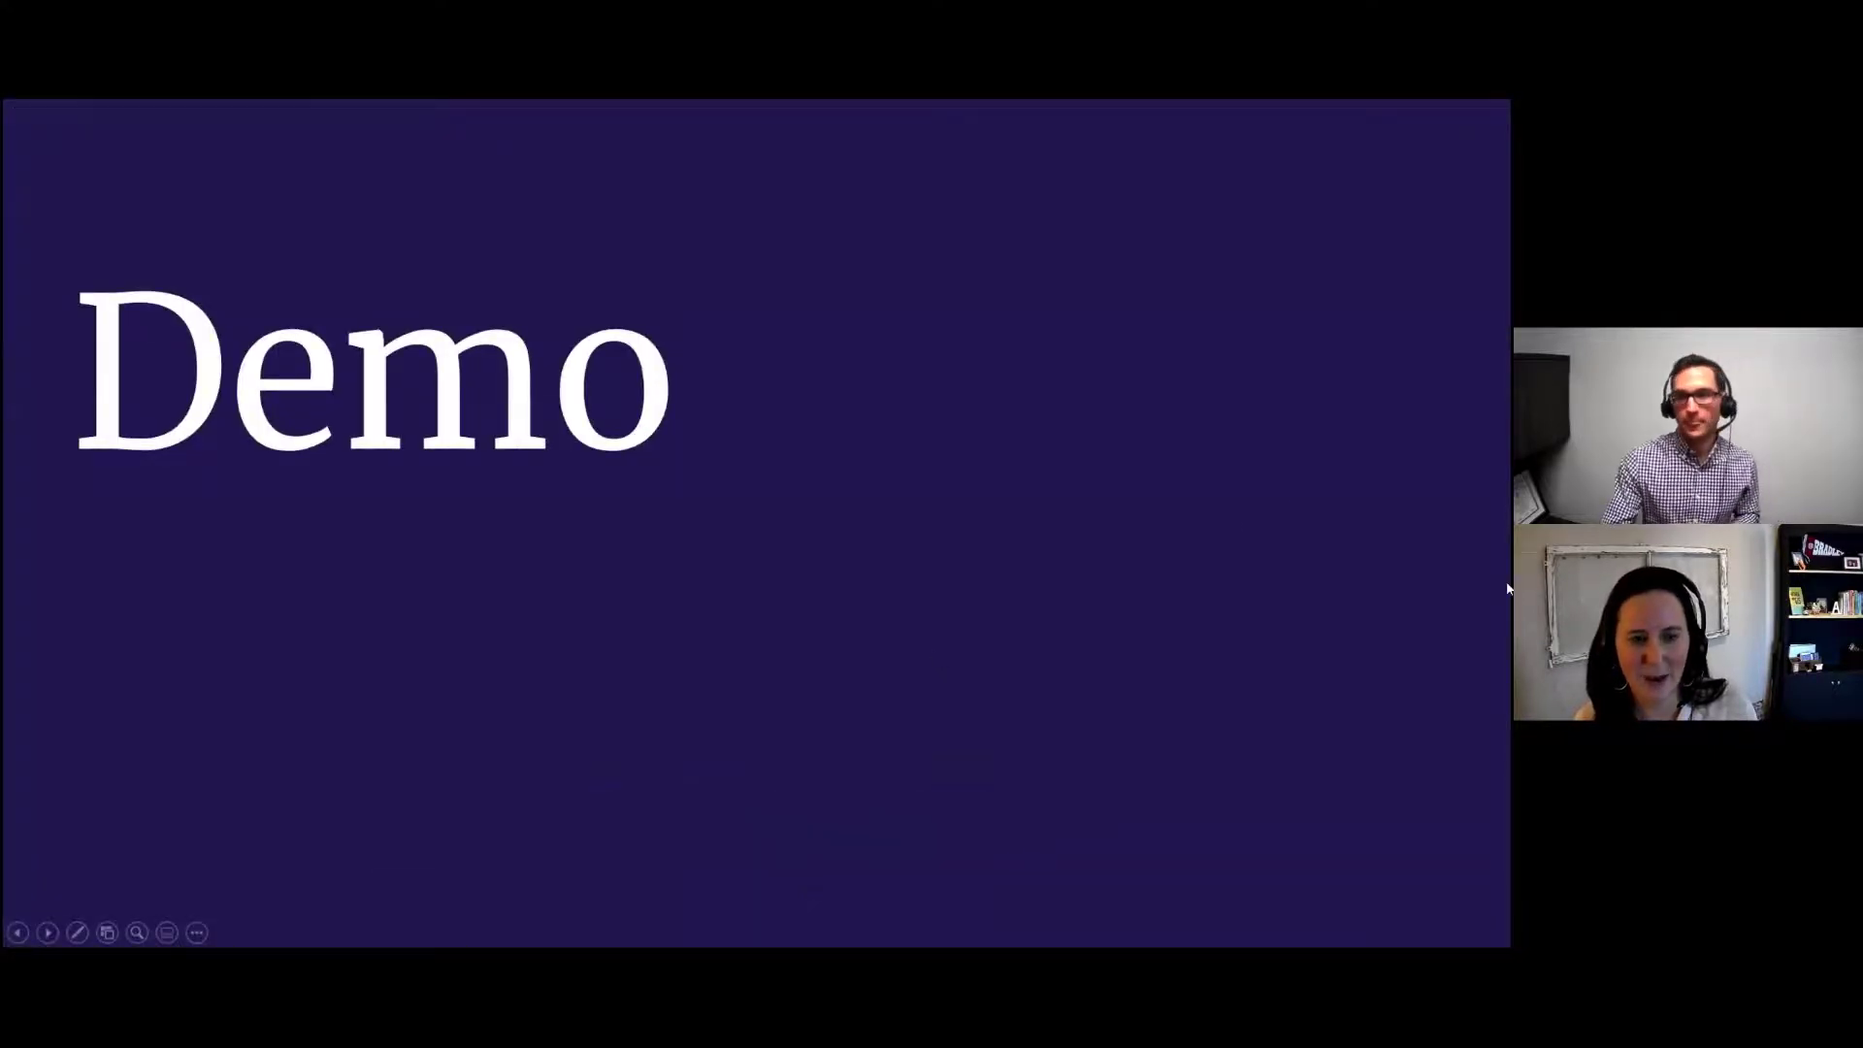
left_click(947, 455)
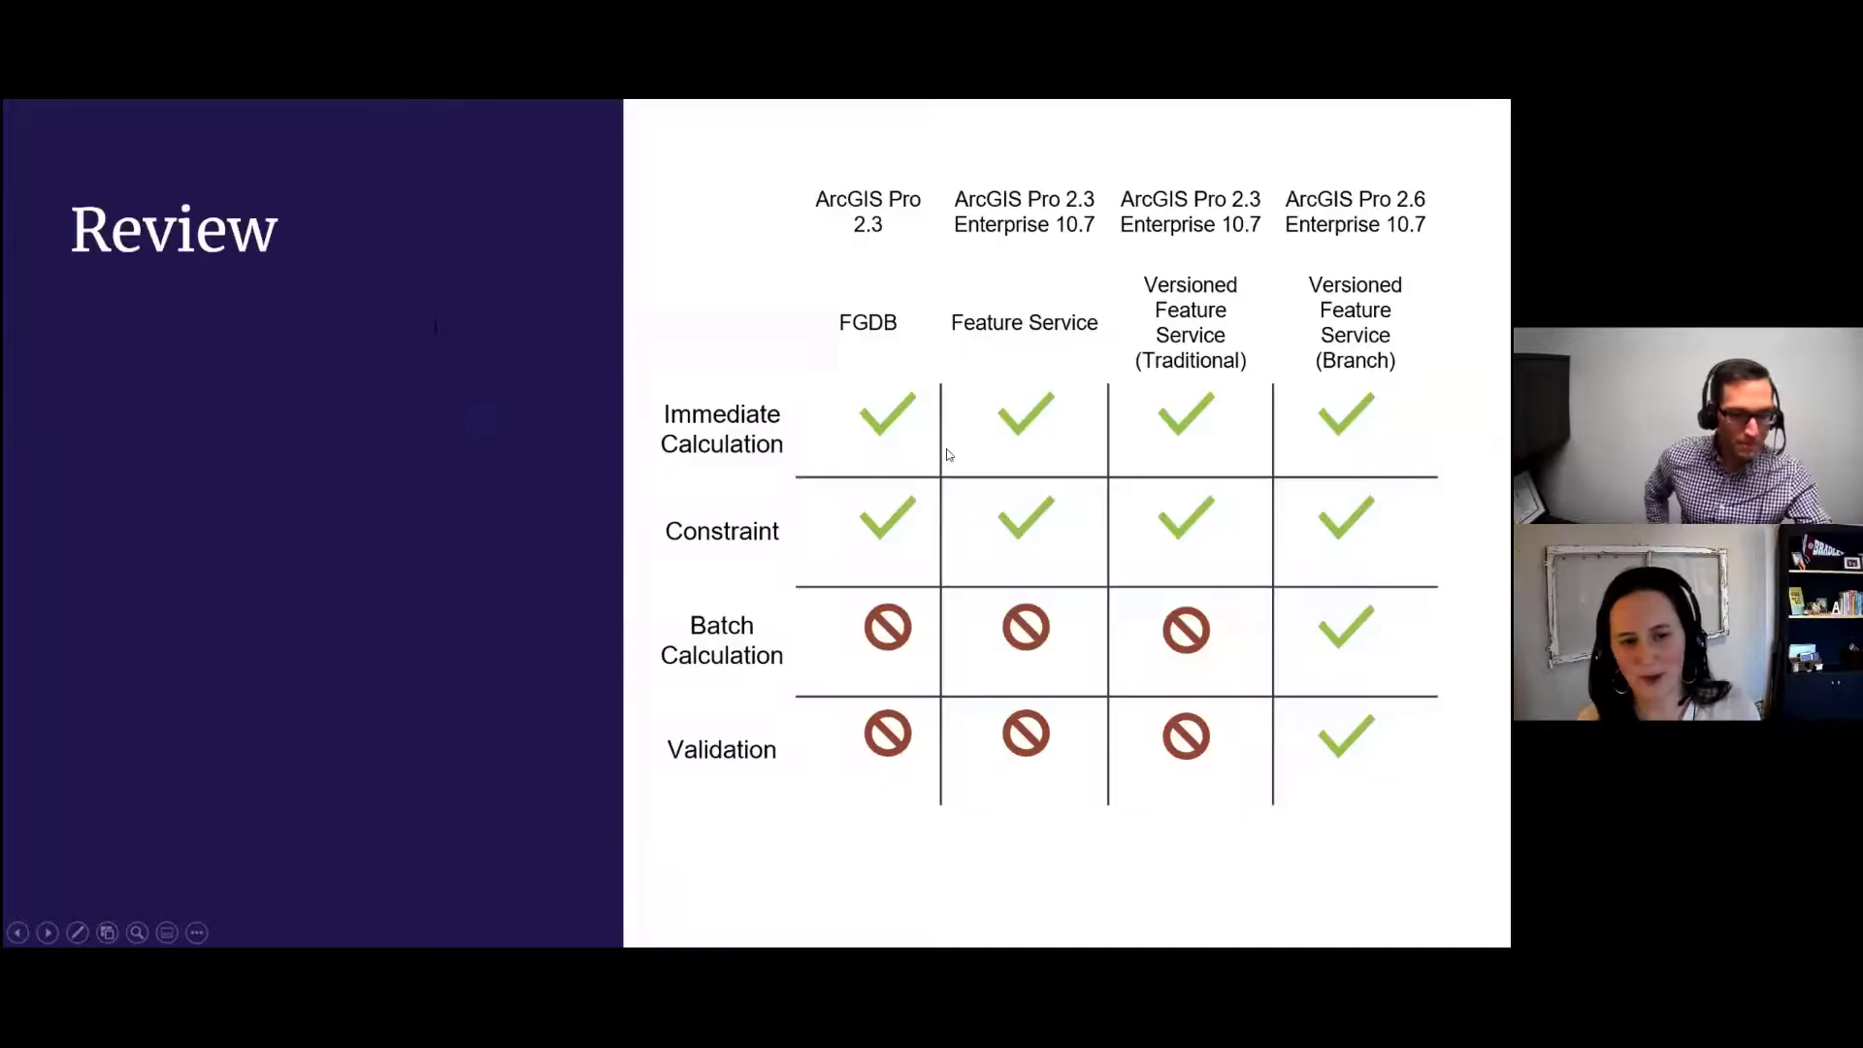